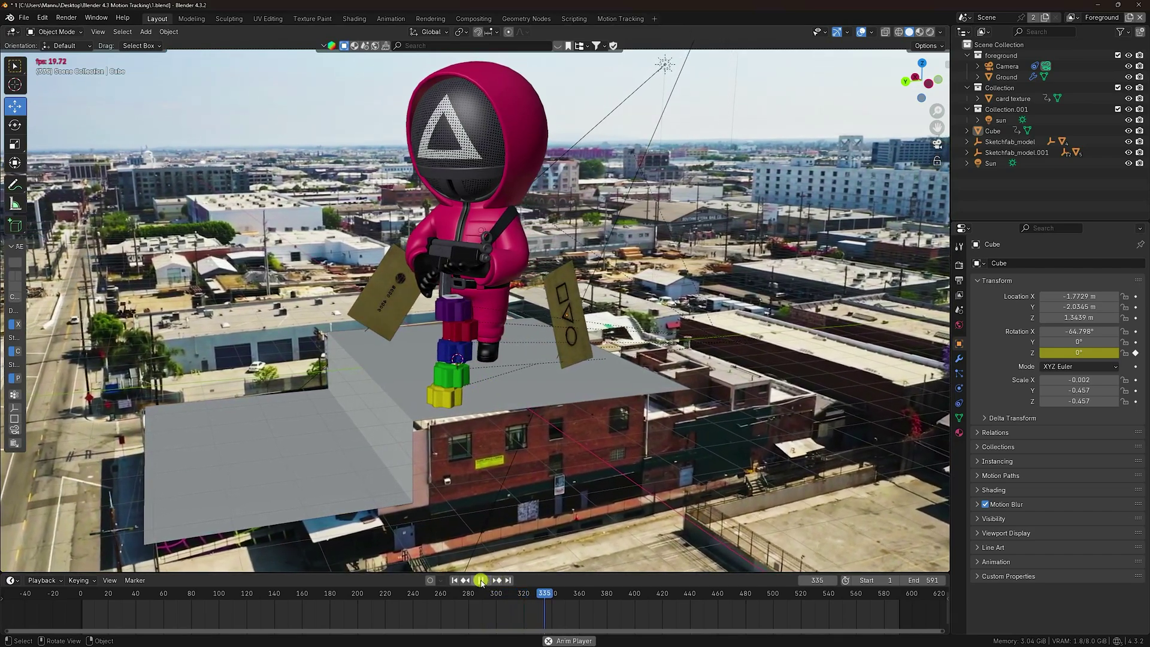
Step: Preview the composited figure animation in rendered viewport shading, playing it from the first frame
key(space)
click(929, 32)
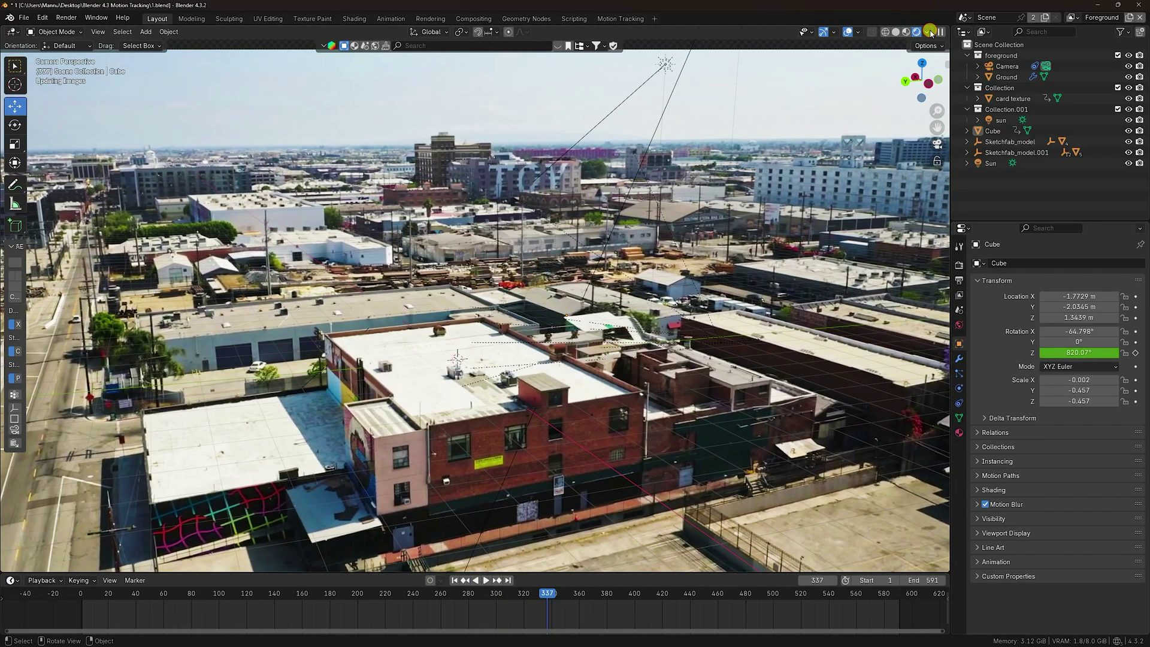
click(454, 580)
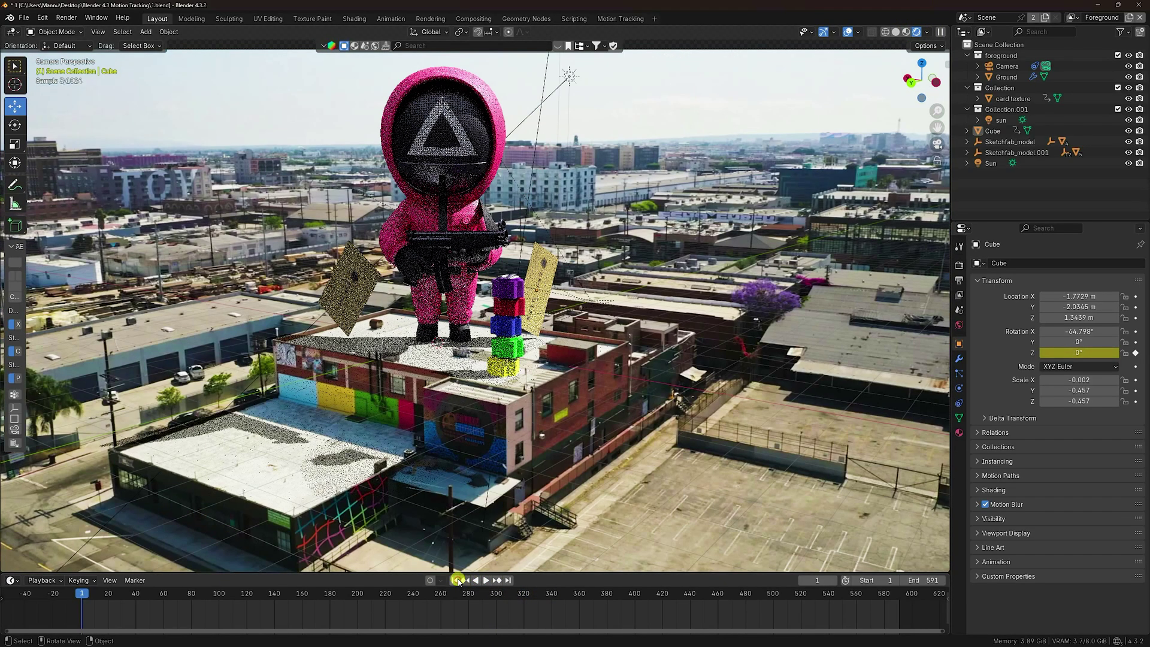
click(485, 580)
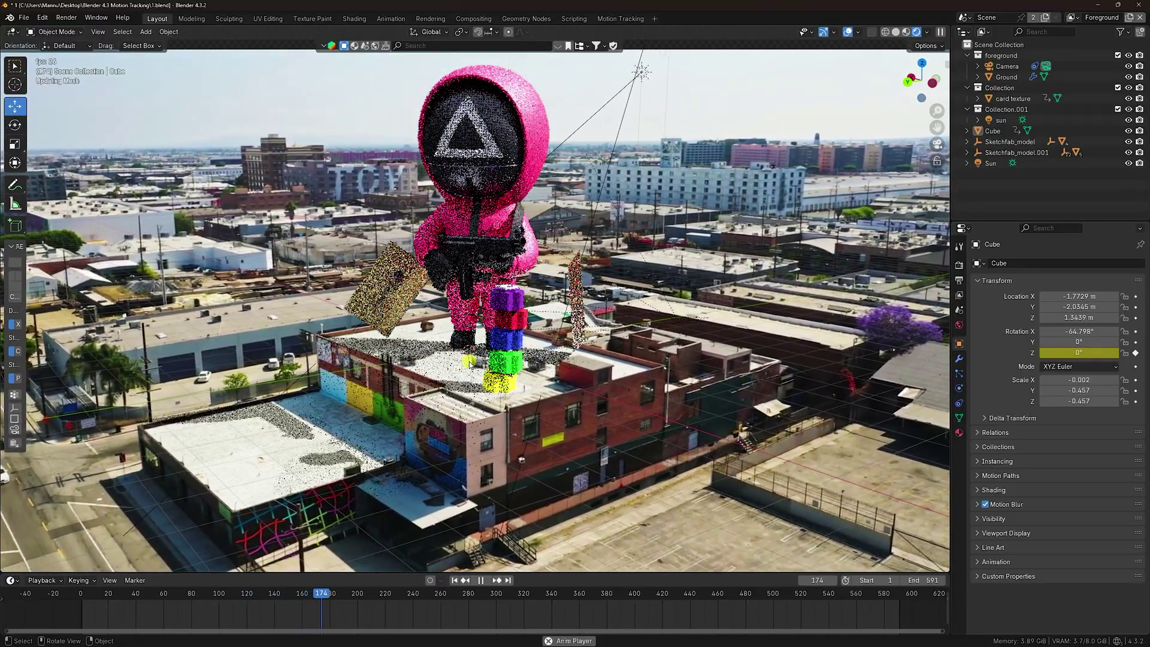
key(space)
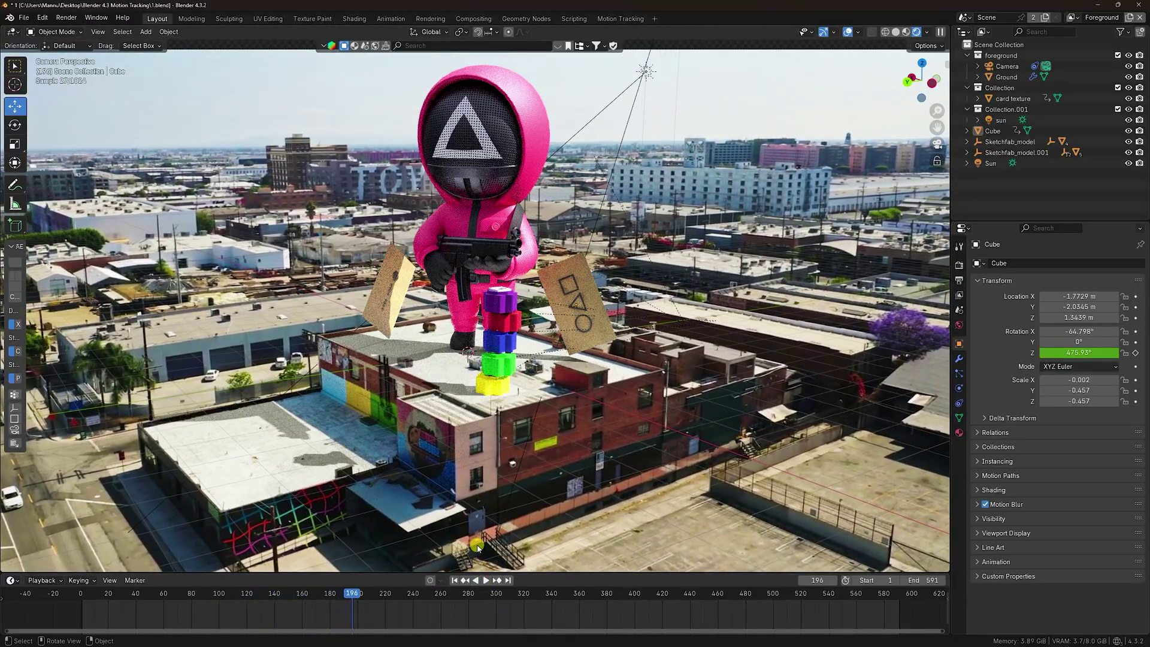
Step: Create a new General project without saving the current one, and delete all the default objects
click(23, 17)
mouse_move(42, 30)
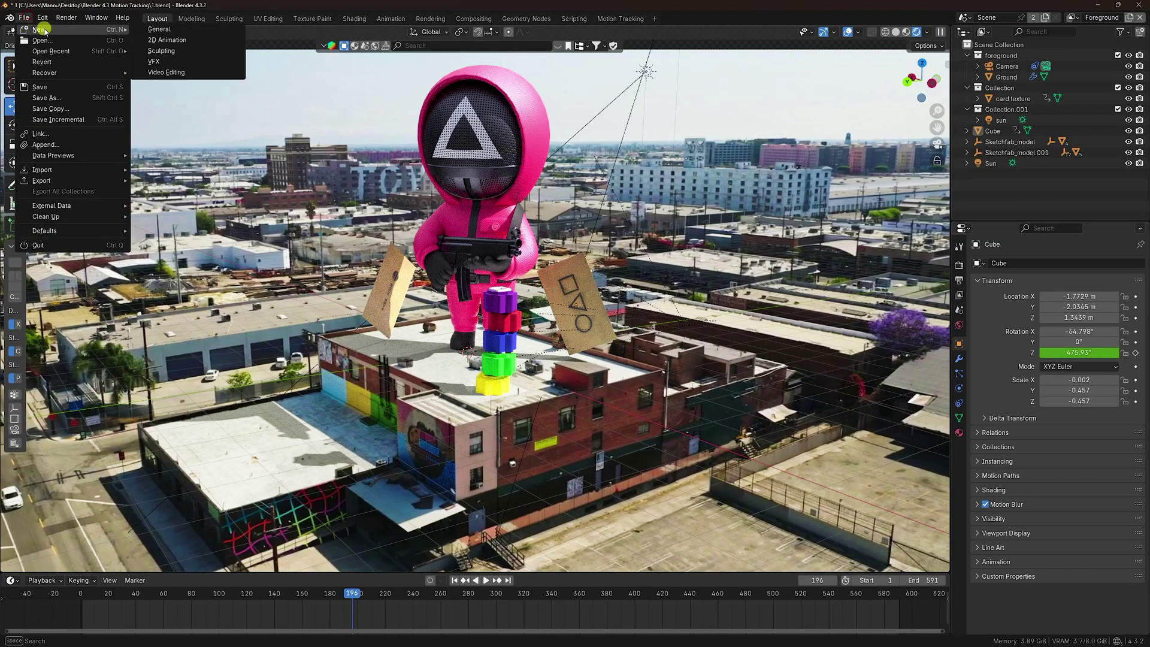
click(150, 27)
click(596, 347)
drag(711, 173, 170, 461)
key(Delete)
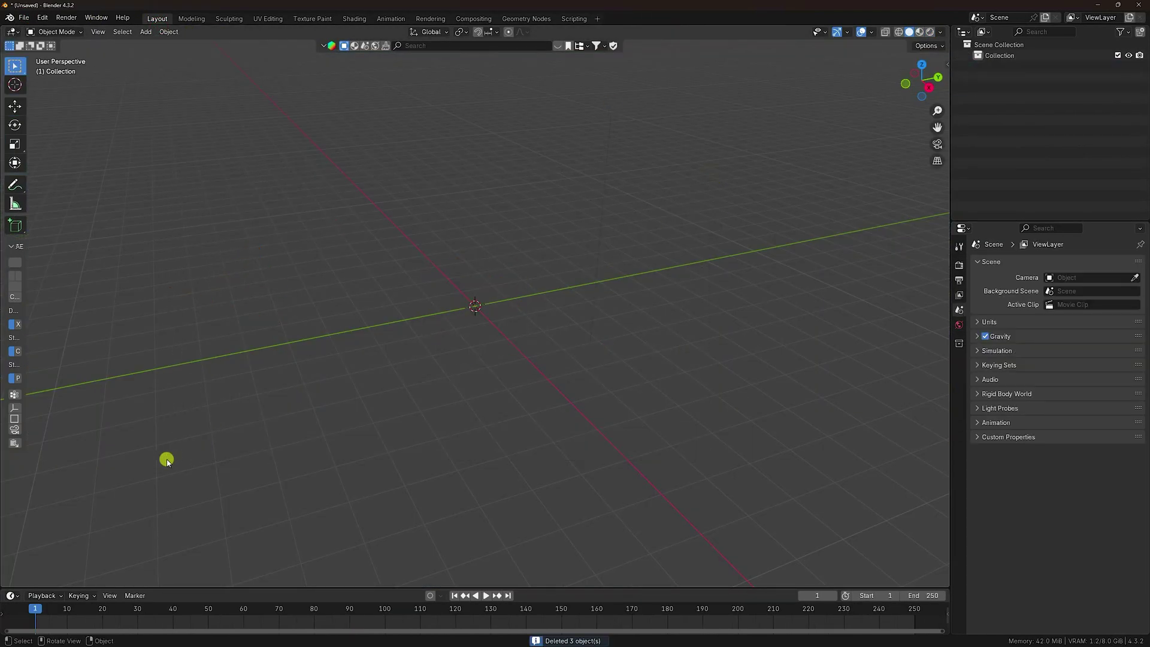
Step: Add the VFX Motion Tracking workspace to the project
click(599, 18)
mouse_move(560, 69)
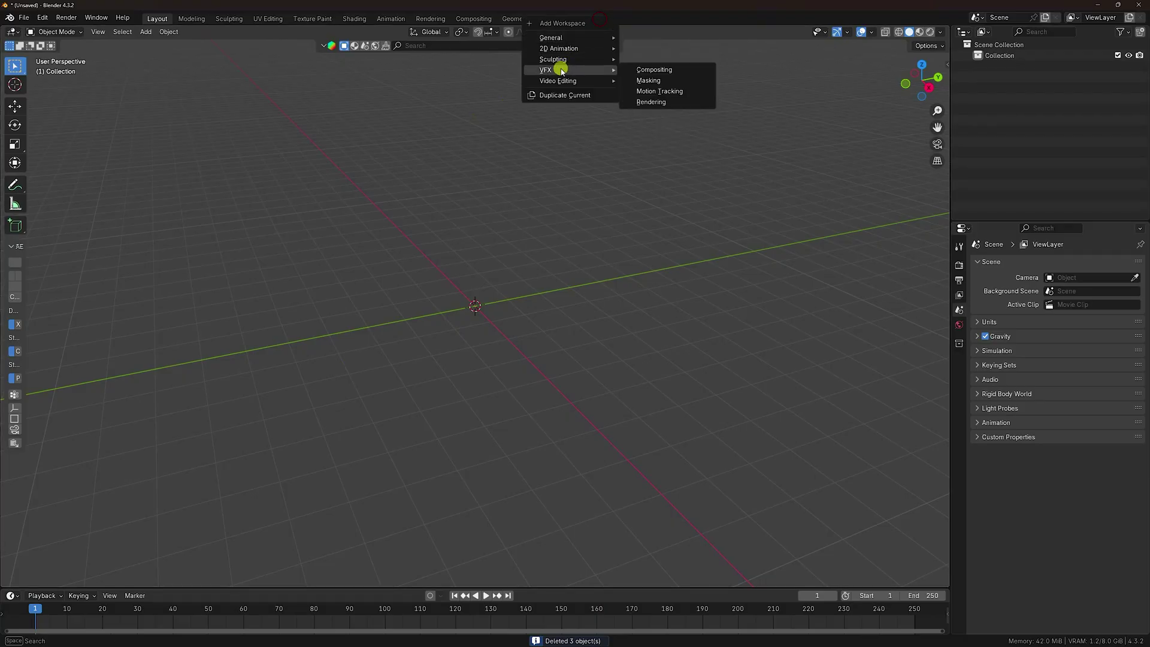
click(659, 91)
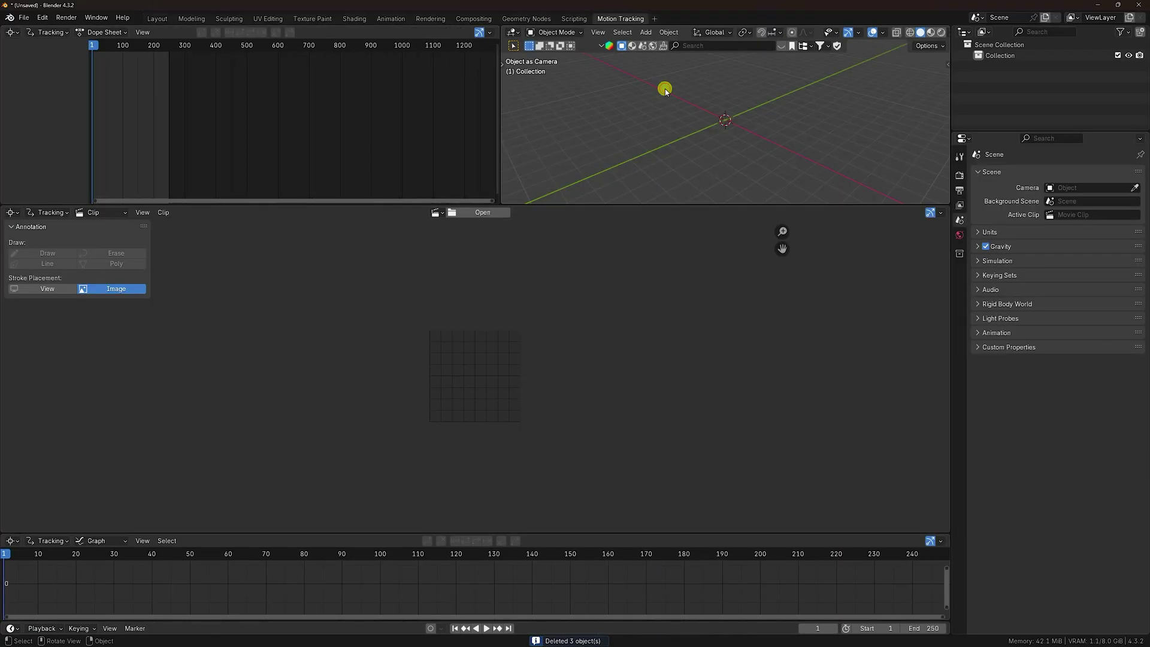
Step: Join the dope sheet area into the neighbouring 3D viewport and enlarge the clip editor upward
right_click(498, 127)
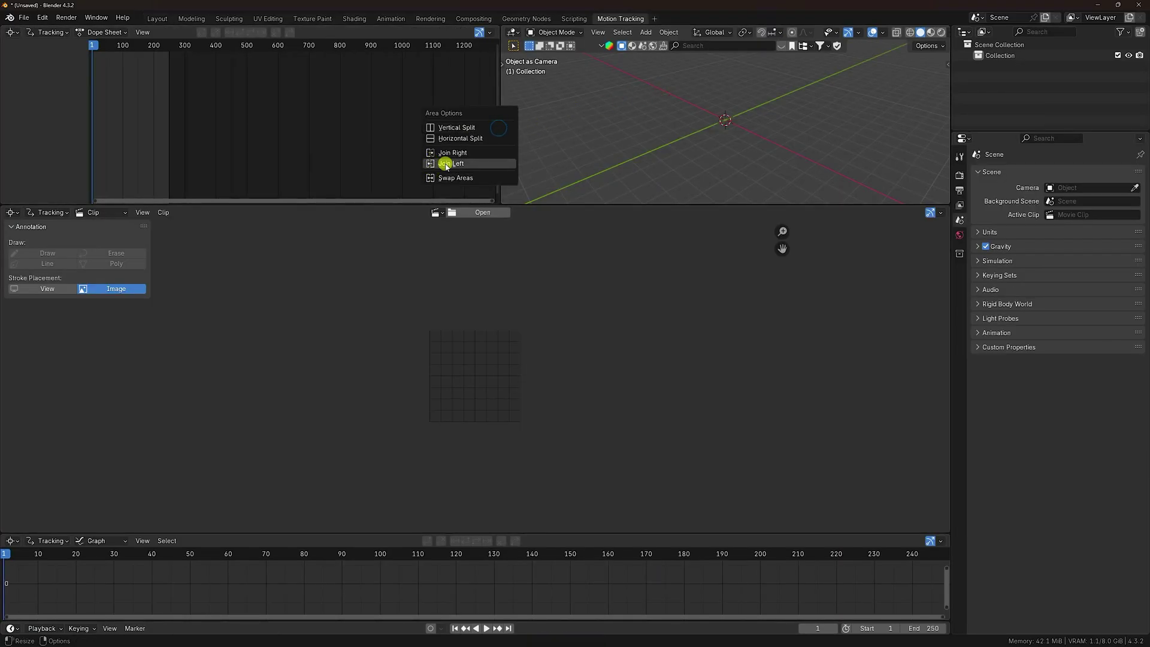
click(472, 163)
drag(473, 204, 465, 85)
Step: Open the movie clip 8782853-hd_1920_1080_30fps.mp4 in the clip editor
click(480, 92)
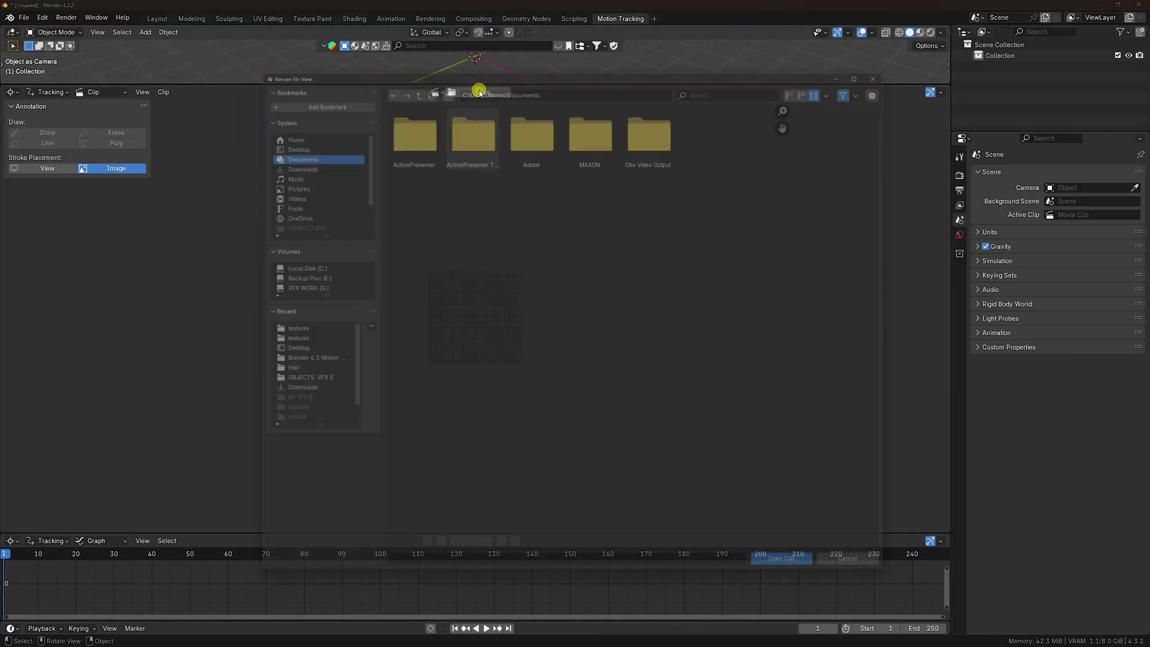
click(275, 135)
click(463, 138)
double_click(463, 138)
click(677, 127)
click(810, 581)
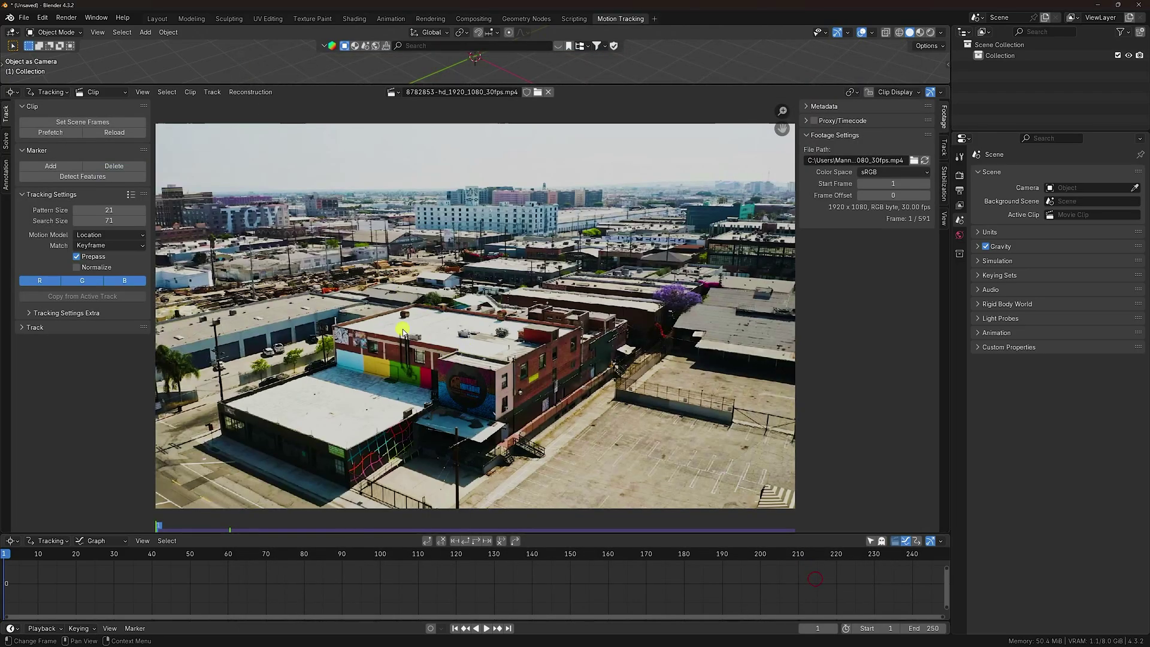
Step: Set the render engine to Cycles and its device to GPU Compute
click(959, 175)
click(1051, 173)
click(1058, 202)
click(1060, 200)
click(1065, 215)
Step: Set the maximum render samples to 128
click(1089, 330)
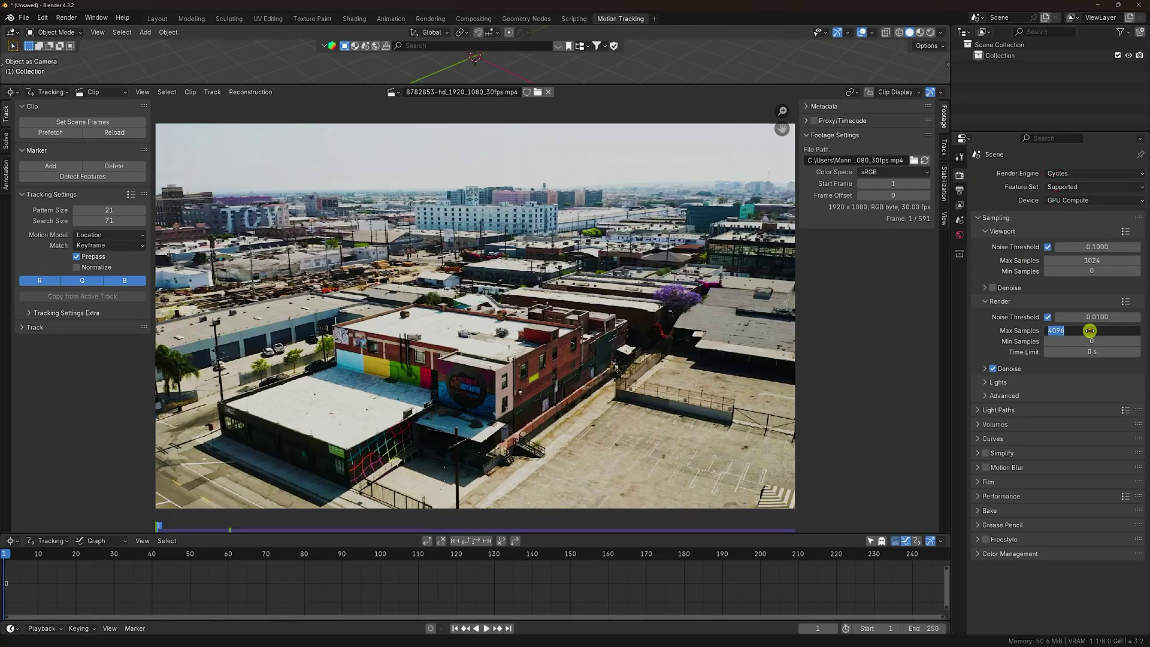
text(128)
key(Return)
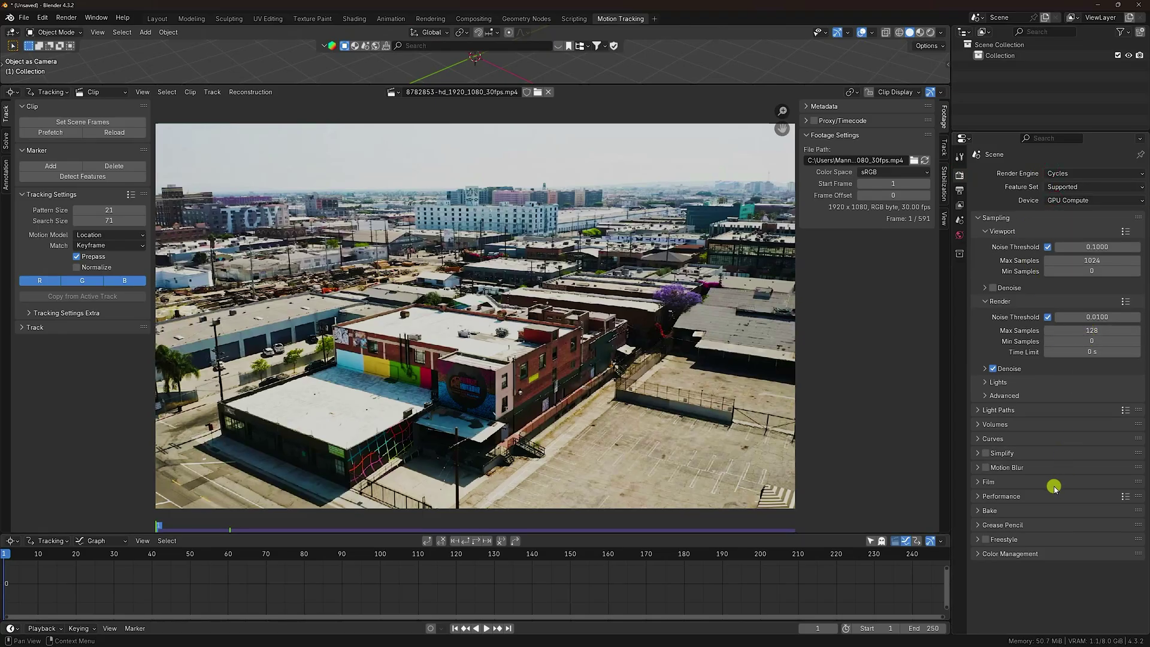
Step: Enable the transparent film background and set the color management view transform to Standard
click(983, 483)
scroll(988, 486, down, 1)
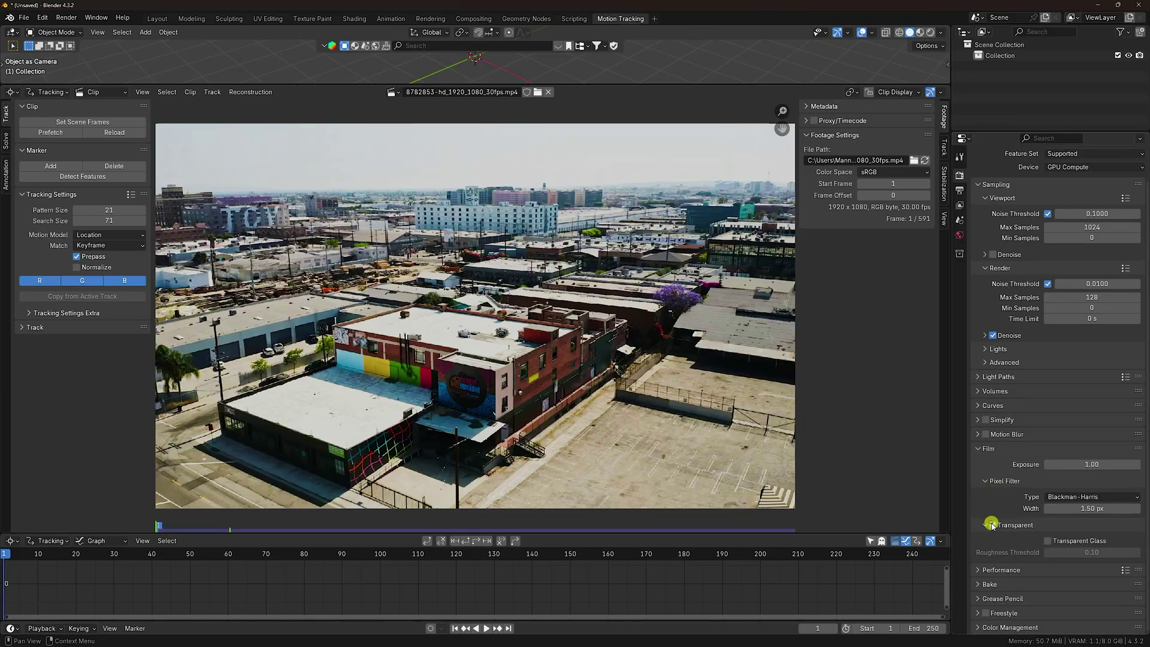
click(987, 627)
scroll(1002, 529, down, 4)
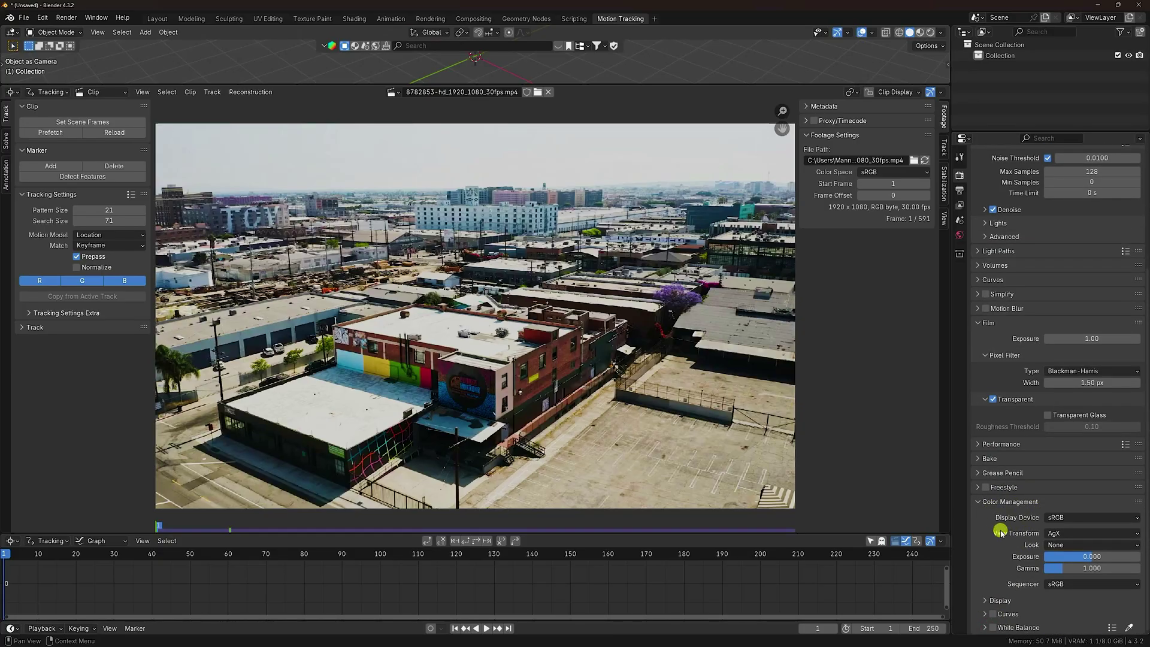
click(1073, 532)
click(1070, 546)
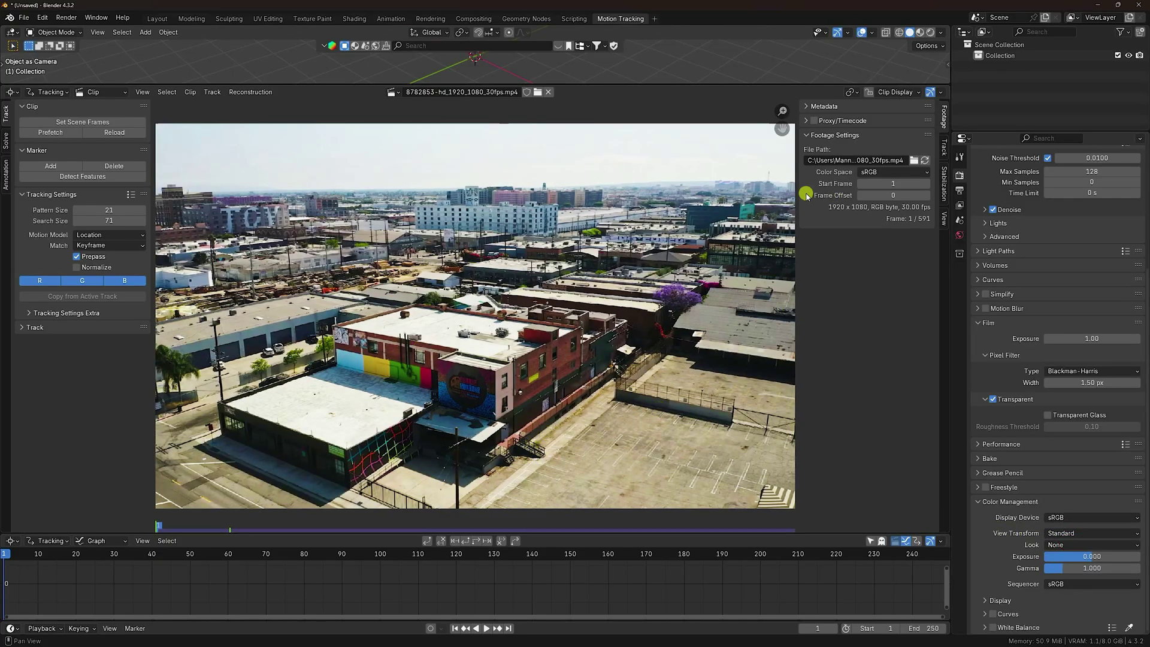
Step: With the footage settings sidebar hidden, match the scene's frame range to the clip and prefetch its frames
drag(794, 193, 1018, 202)
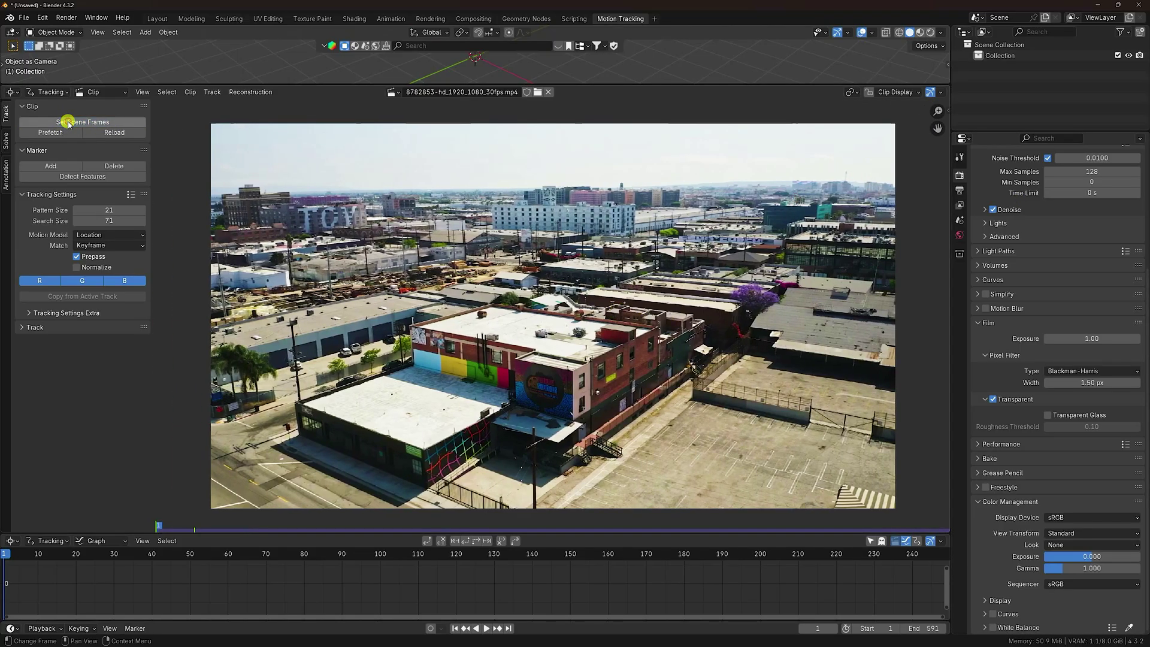
click(54, 134)
click(51, 133)
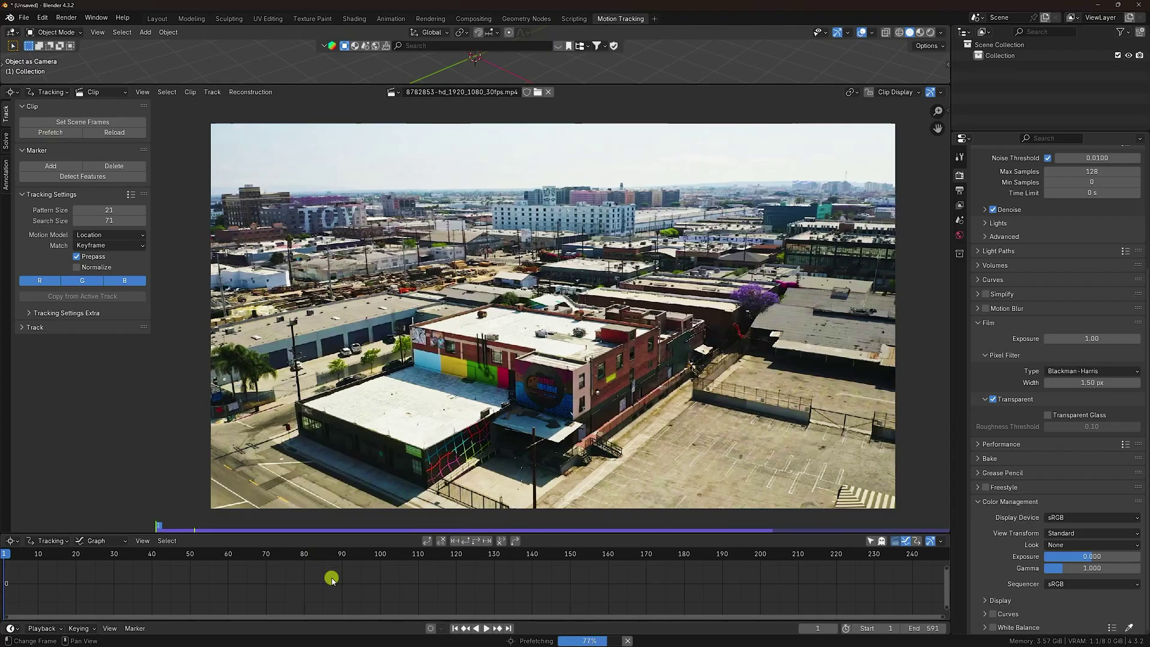
Step: Play the prefetched clip to check its camera movement, and return to the first frame
scroll(336, 583, down, 15)
middle_drag(482, 591, 318, 593)
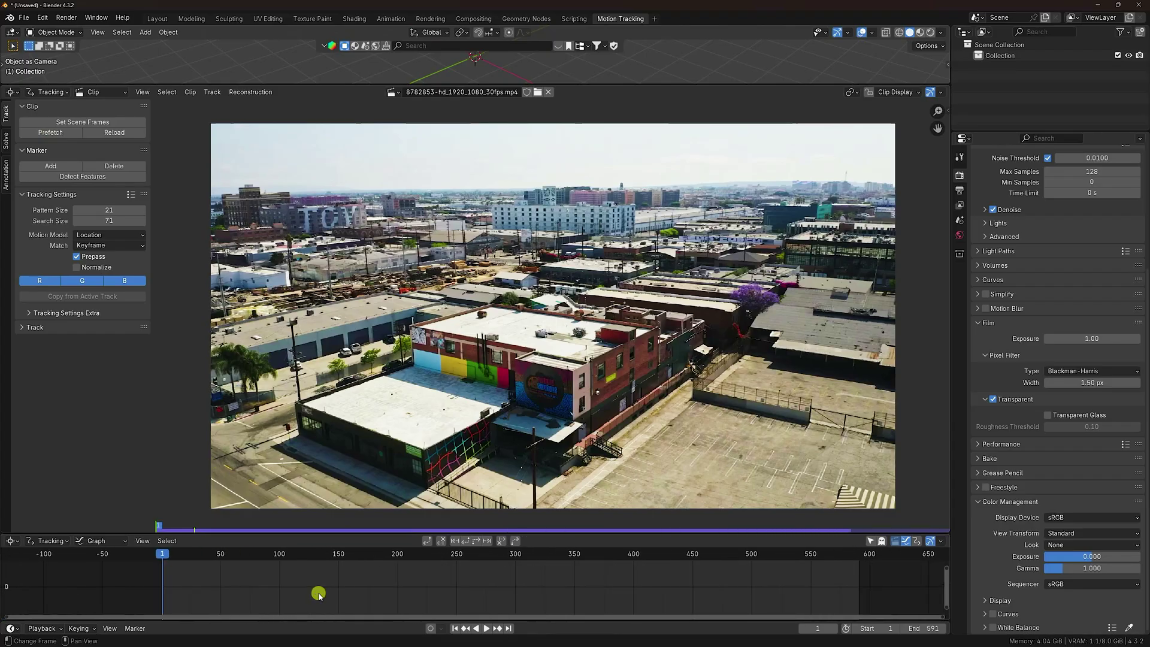
click(487, 629)
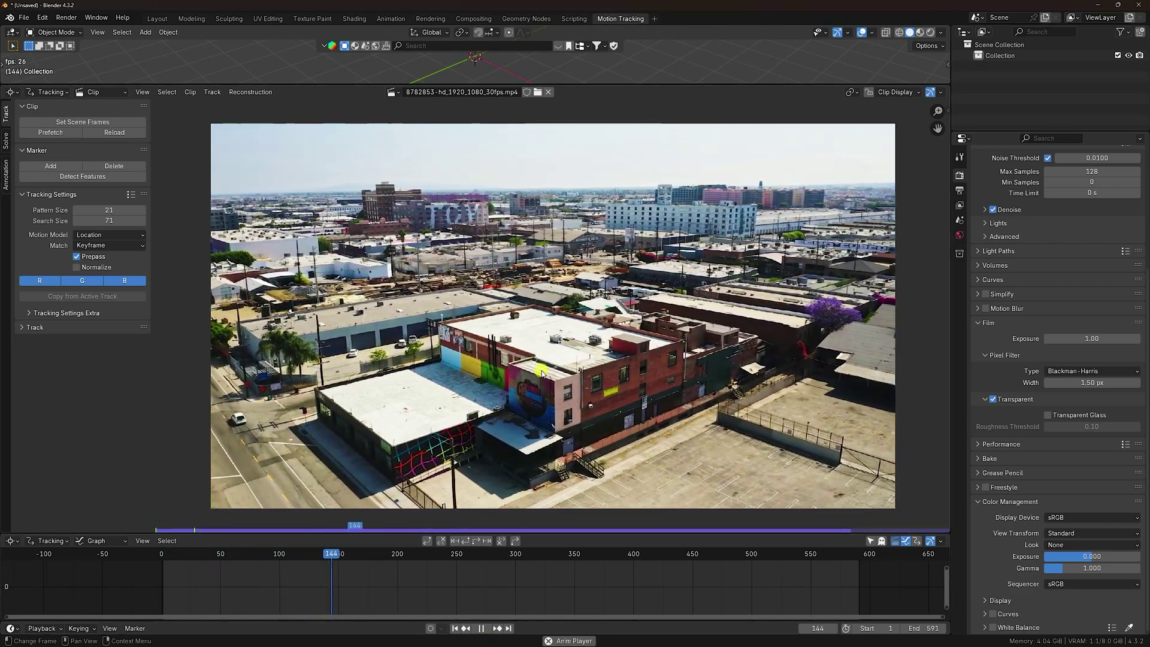
click(480, 628)
click(456, 628)
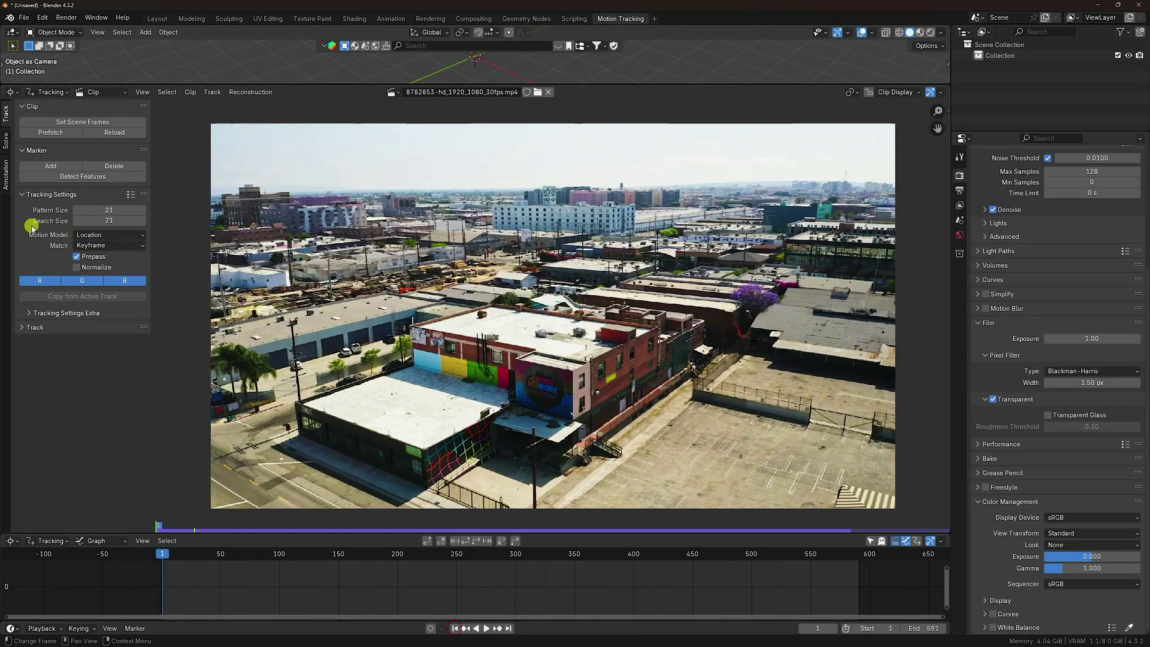
Step: Set the tracking motion model to Location, Rotation & Scale with Normalize enabled, and the correlation to 0.900
click(99, 234)
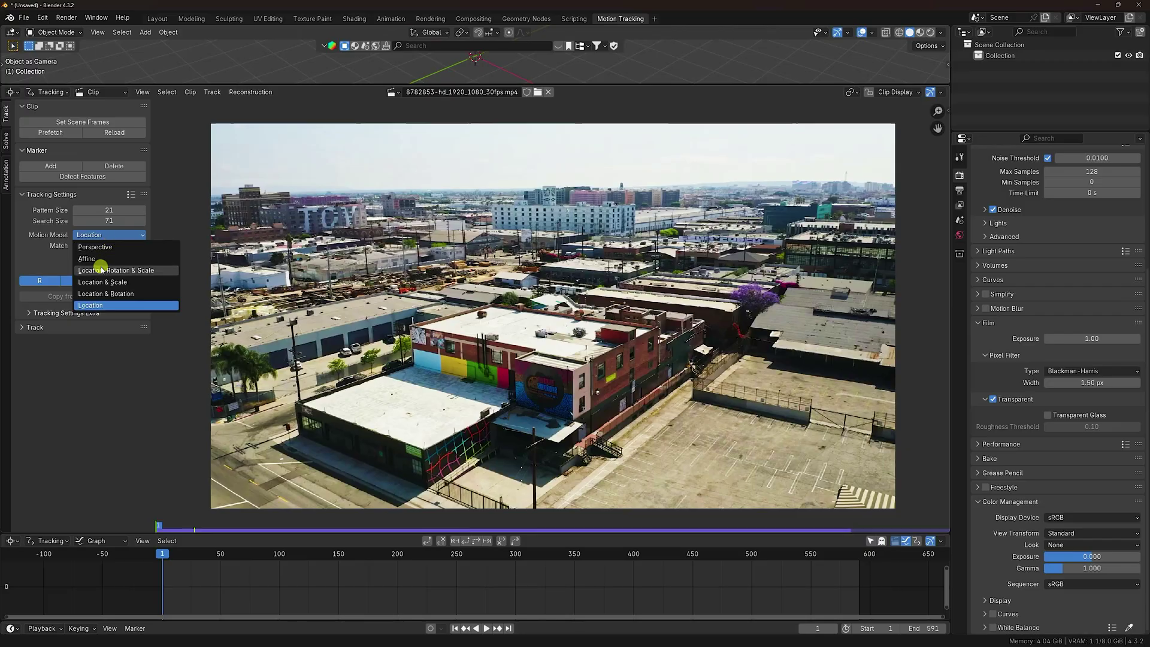
click(148, 271)
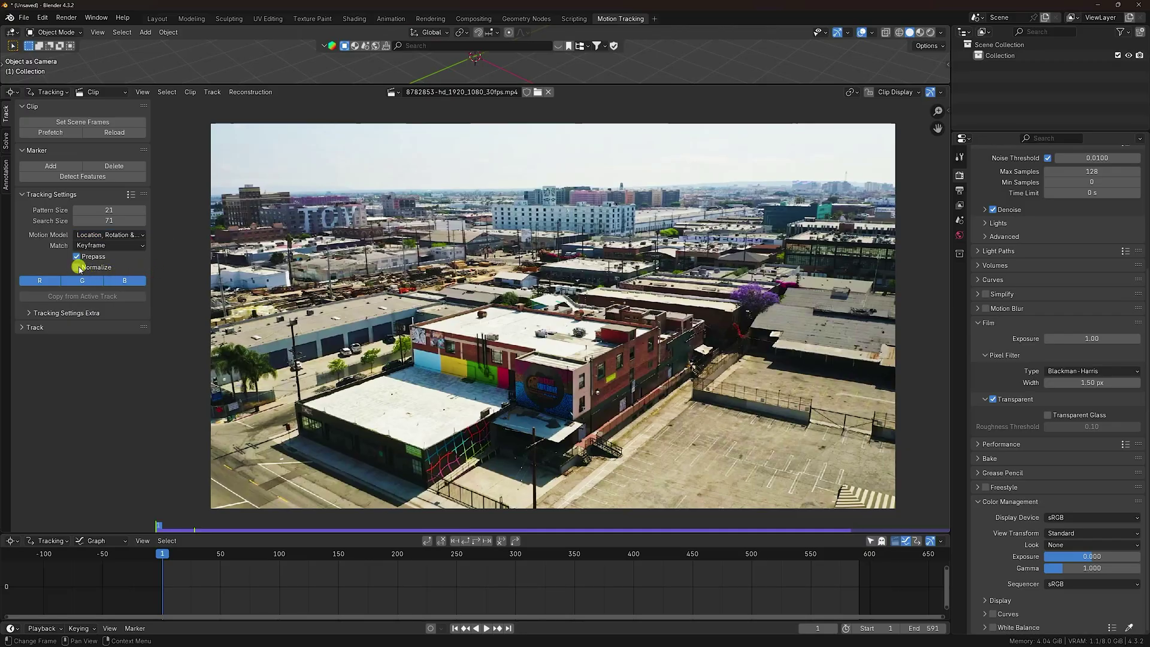
click(84, 313)
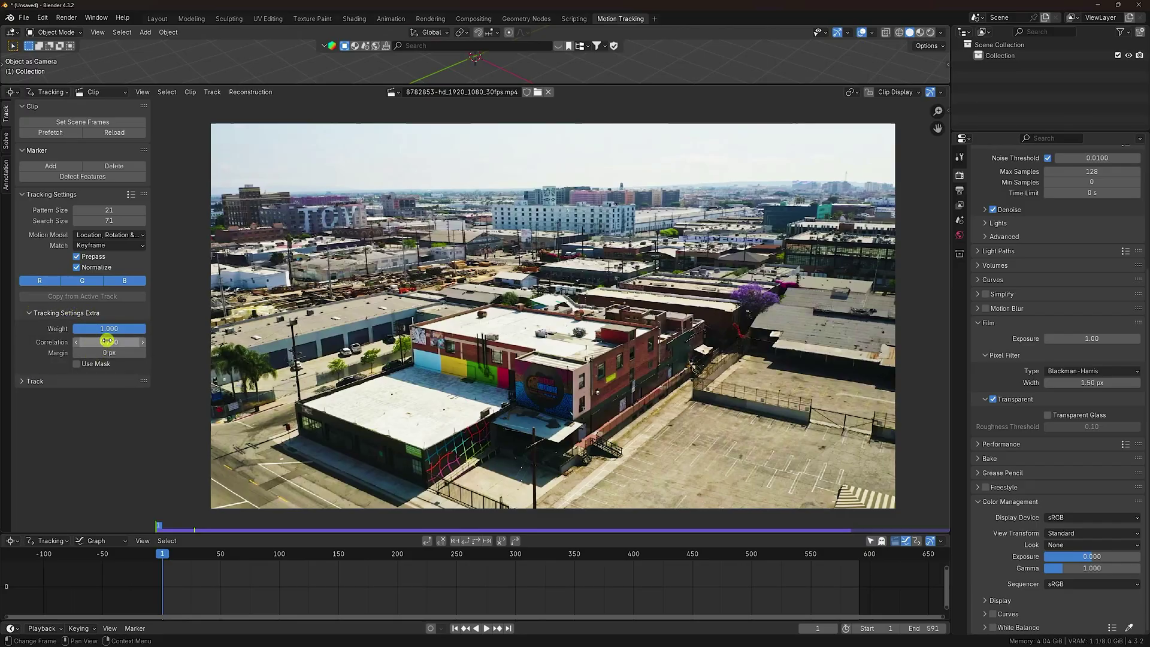
click(109, 340)
text(0.9)
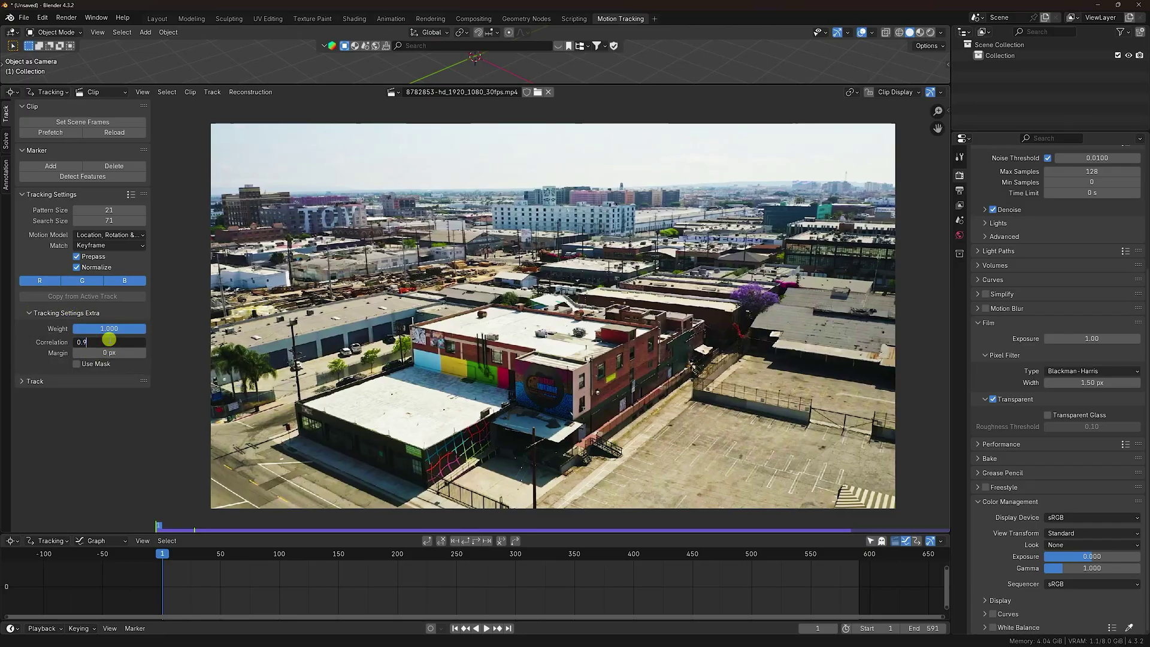
text(5)
key(Return)
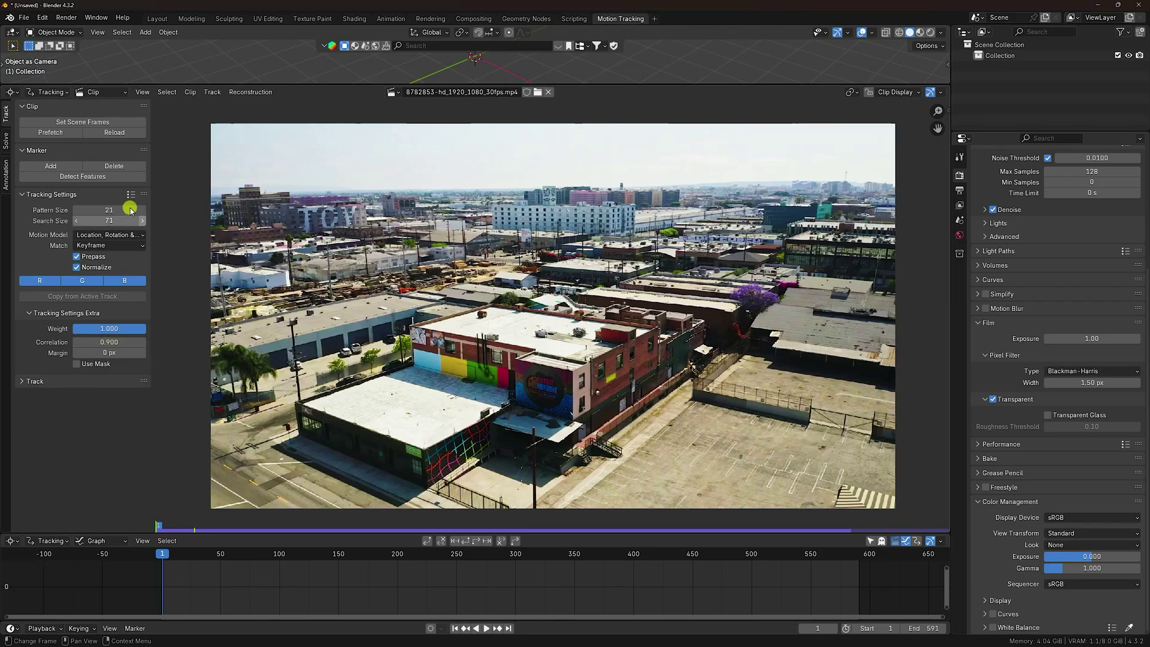
Step: Detect features over the whole frame with threshold 0.010 and distance 80, and track the markers forward through the clip
click(68, 177)
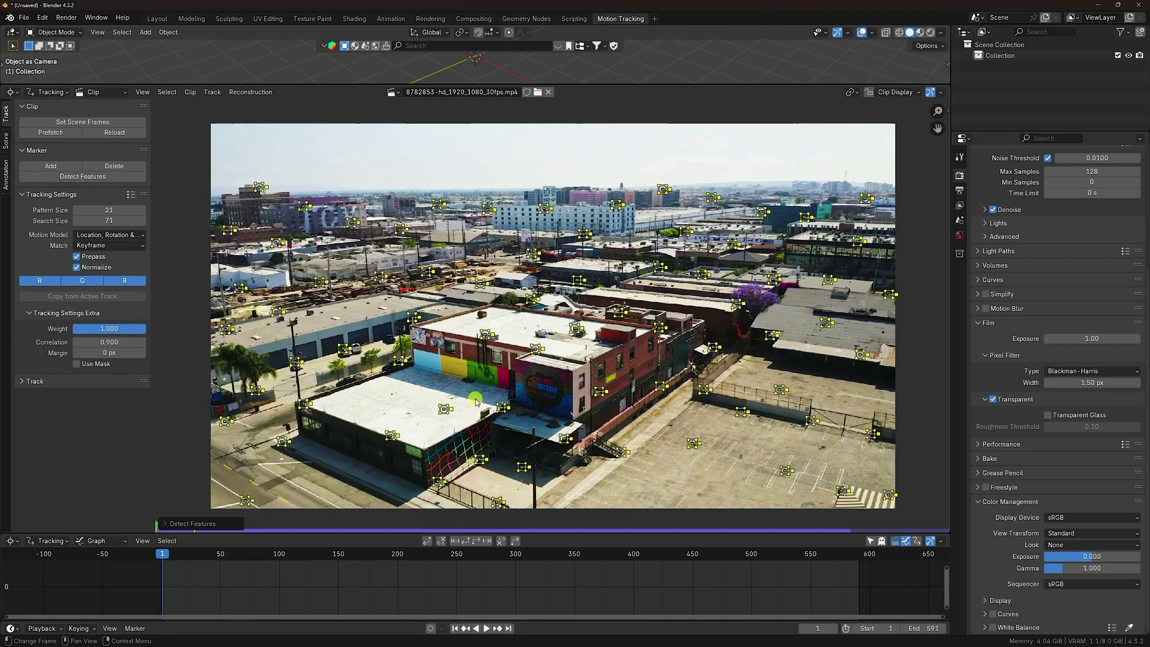
click(189, 524)
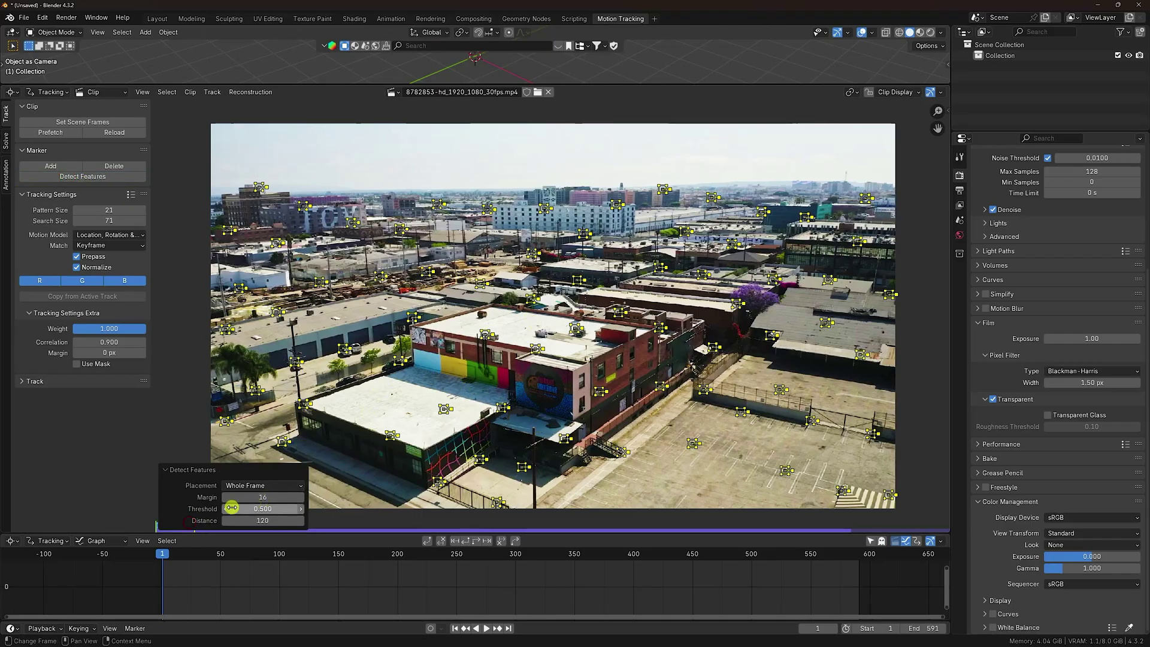
click(250, 508)
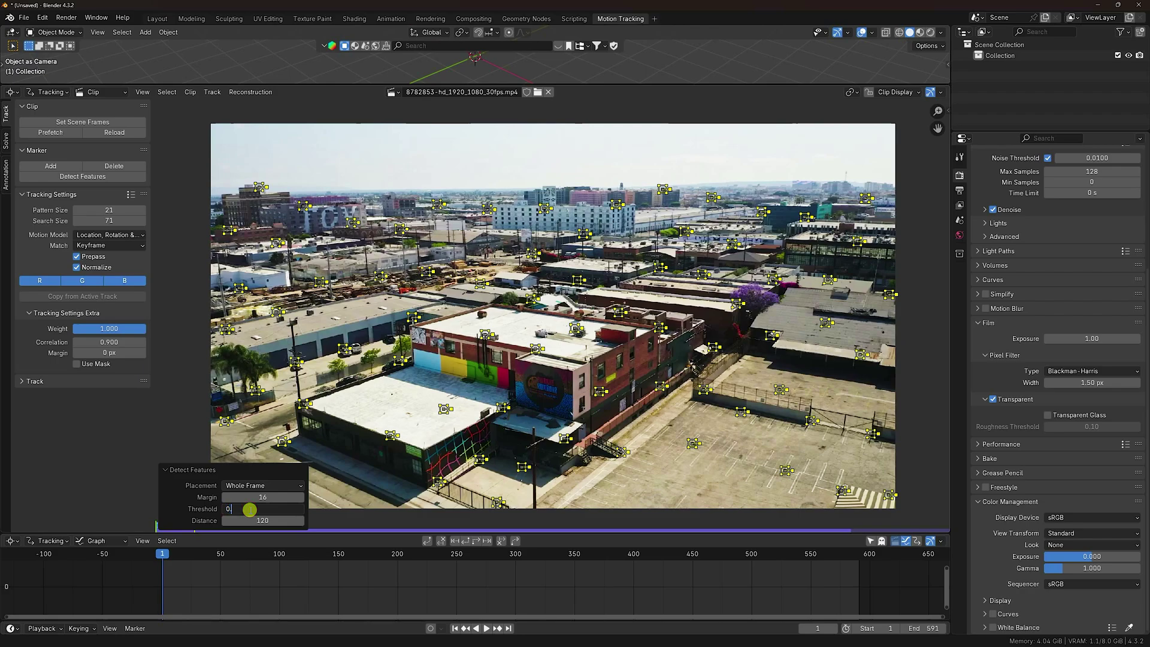
key(Return)
click(281, 520)
text(80)
key(Return)
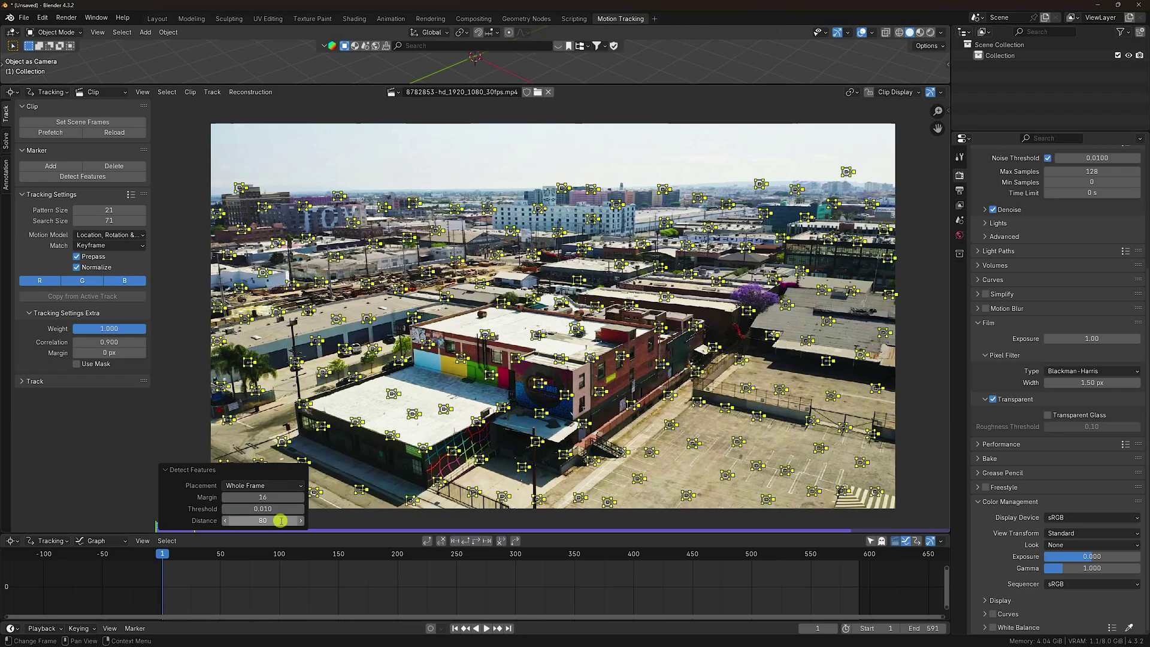
click(476, 542)
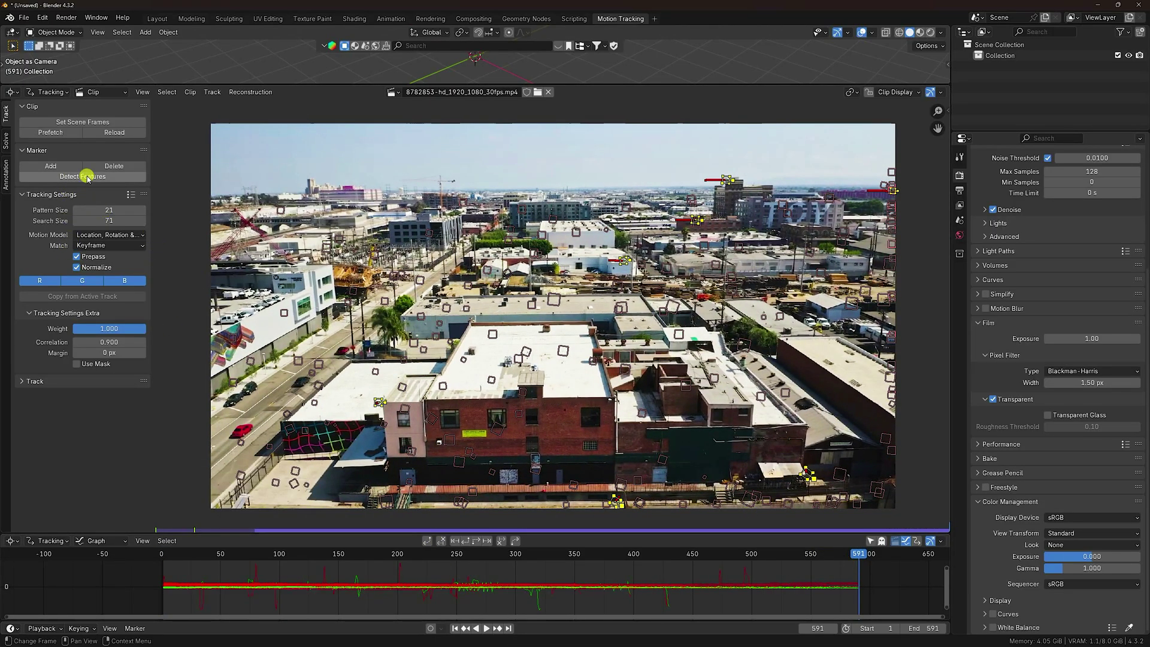
Step: Detect features again on frame 591 with the same settings, and track the new markers backward to the first frame
click(83, 175)
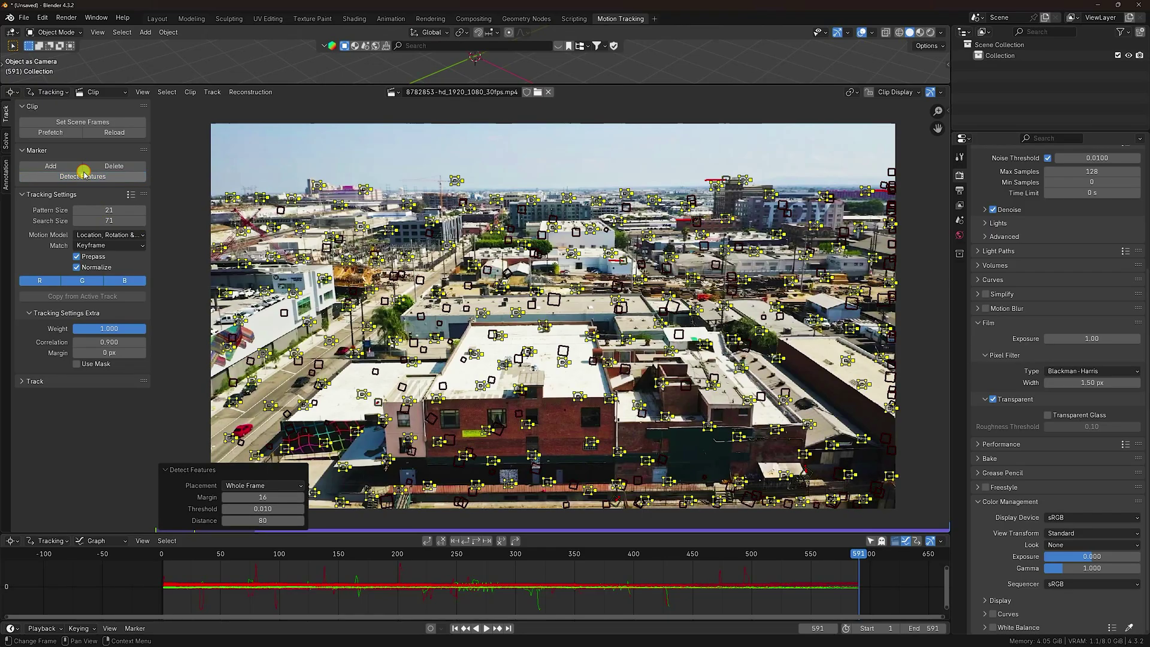
click(463, 541)
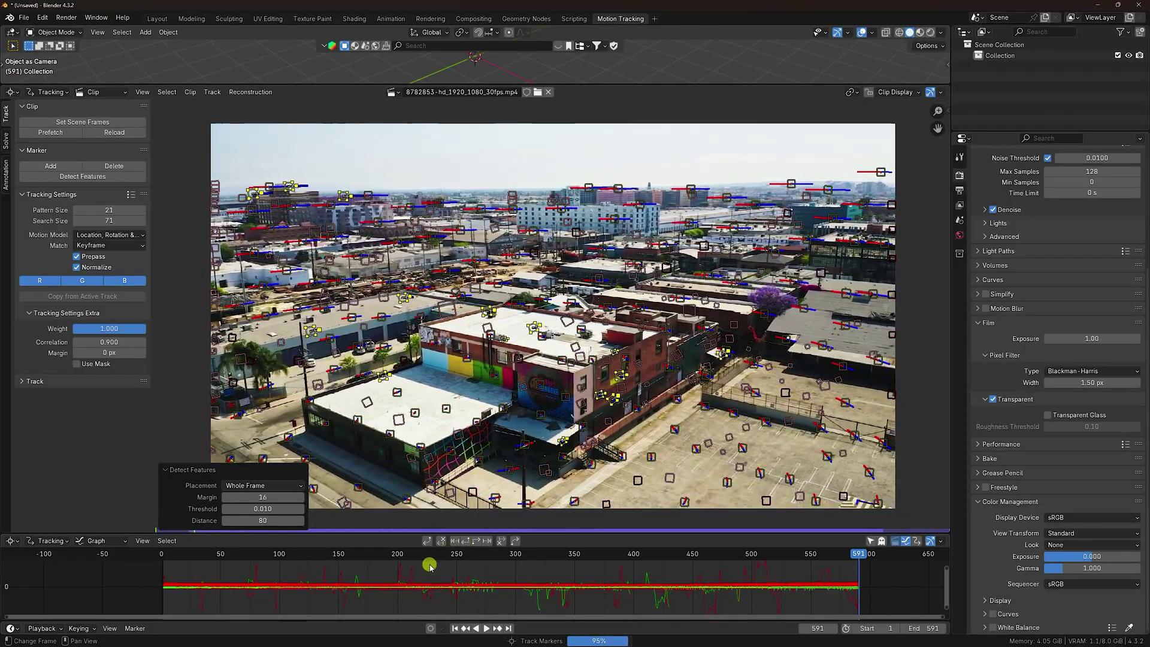
key(Home)
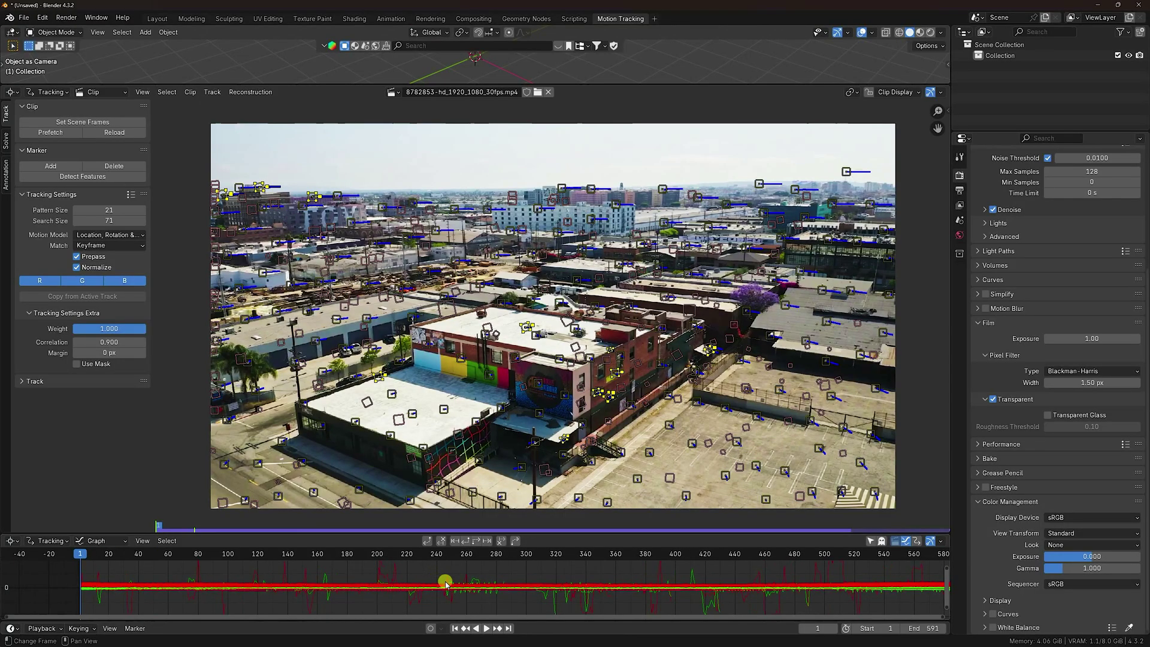
mouse_move(450, 585)
middle_down()
mouse_move(401, 587)
mouse_move(434, 586)
middle_up()
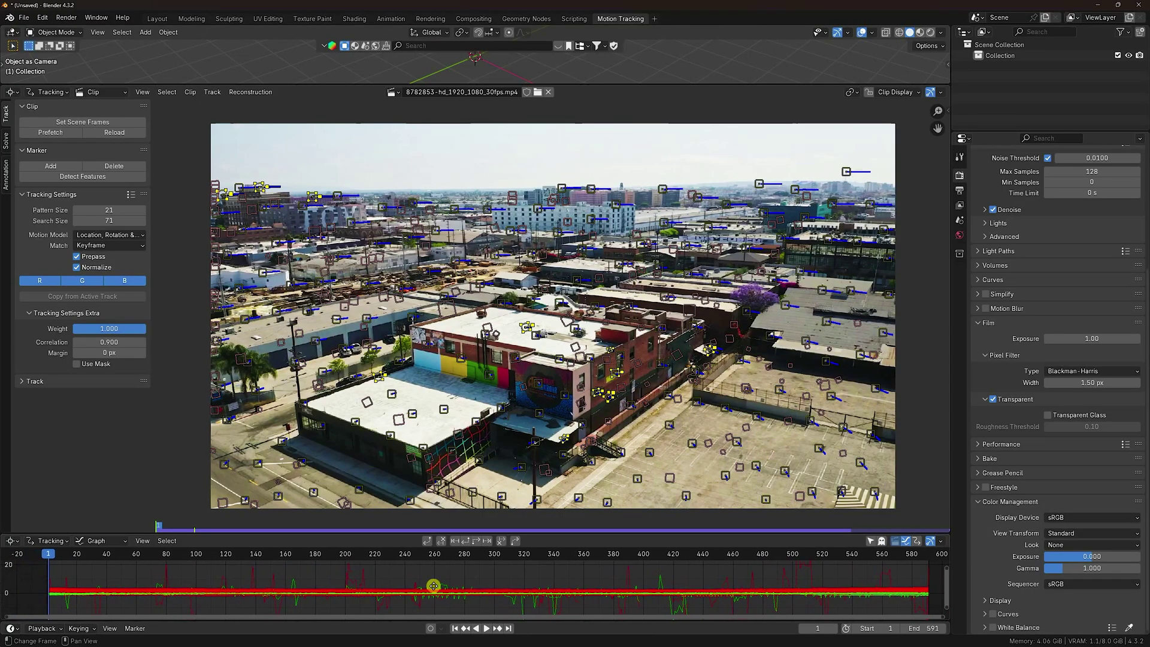
Step: Detect features over the whole frame at frame 290 with threshold 0.010 and distance 80, and track the new markers forward
click(509, 559)
drag(508, 559, 479, 562)
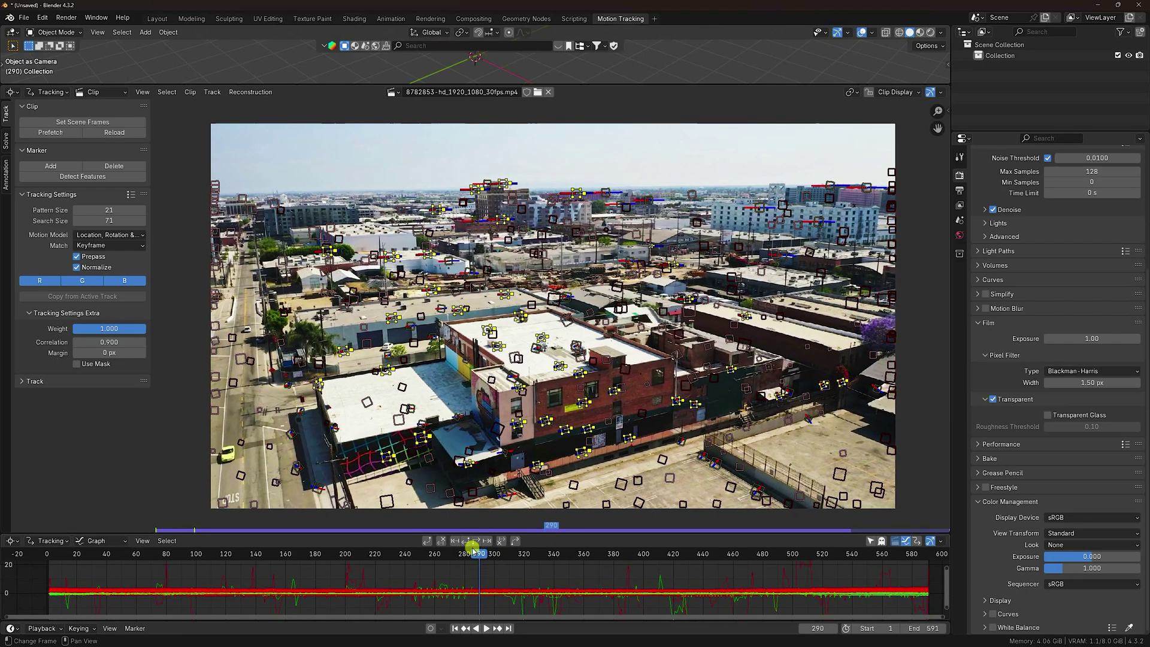
click(64, 176)
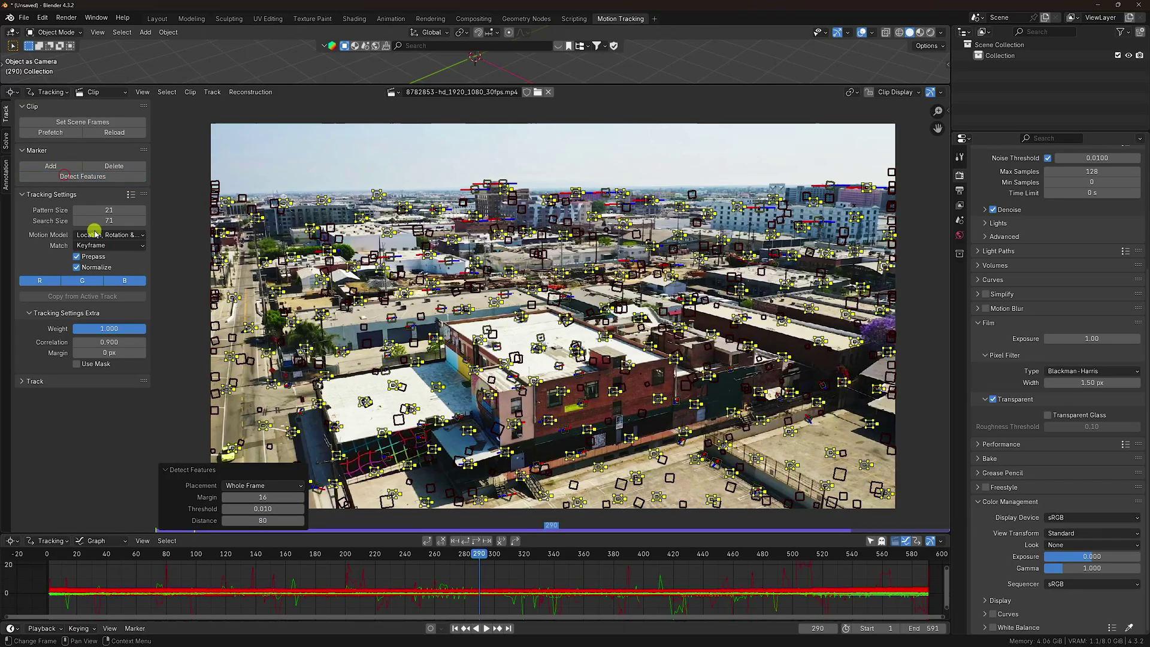
click(475, 541)
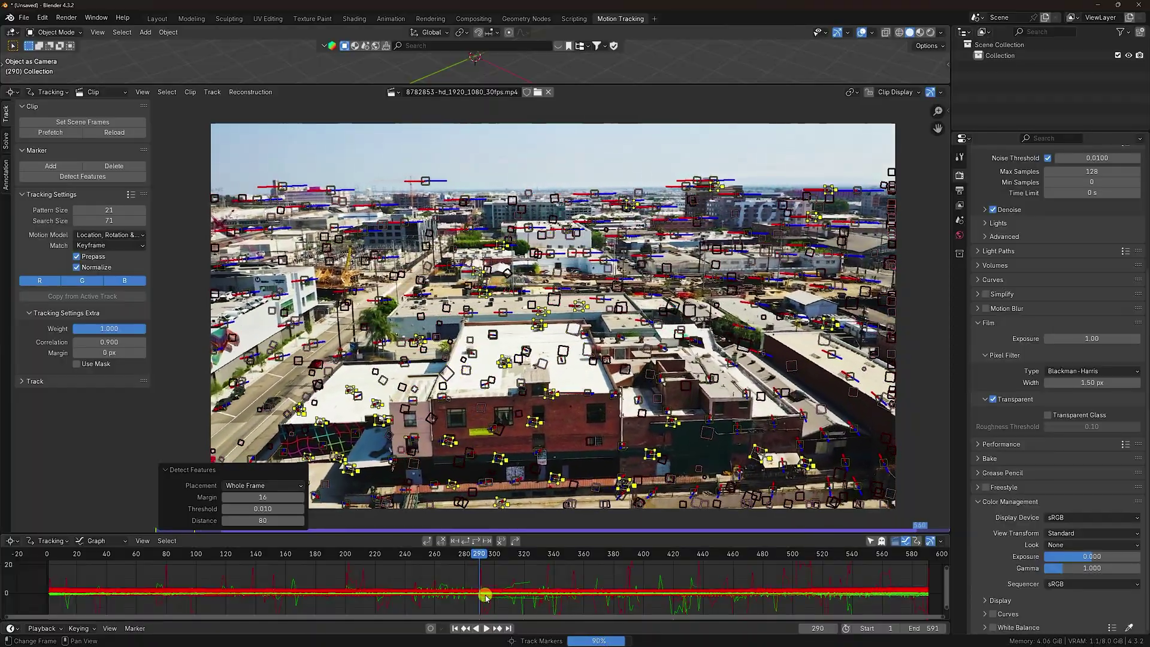
Step: Return to frame 290, detect features again with the same settings, and track the new markers backward to the first frame
click(492, 591)
click(482, 559)
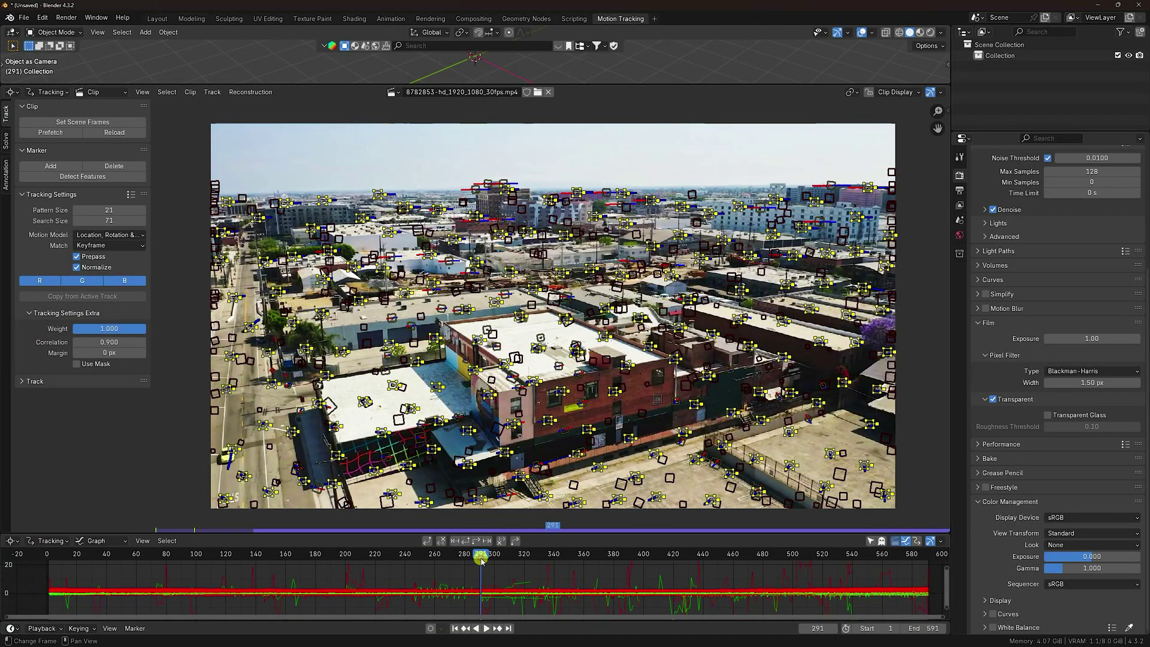
drag(482, 559, 479, 560)
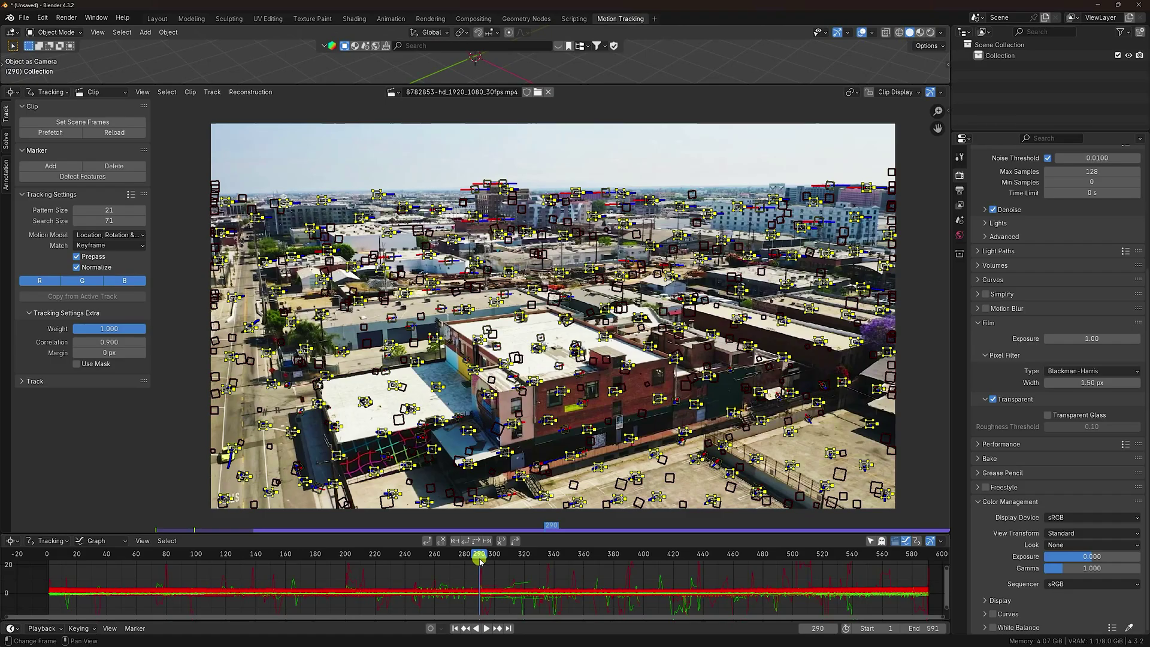
click(103, 176)
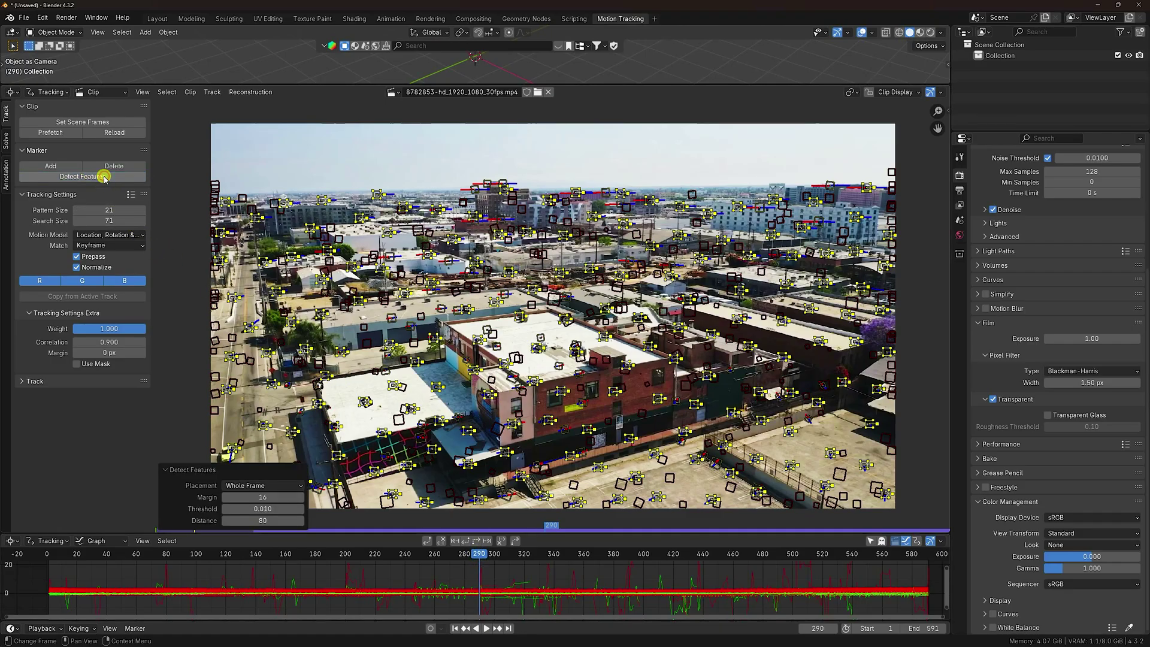
click(465, 541)
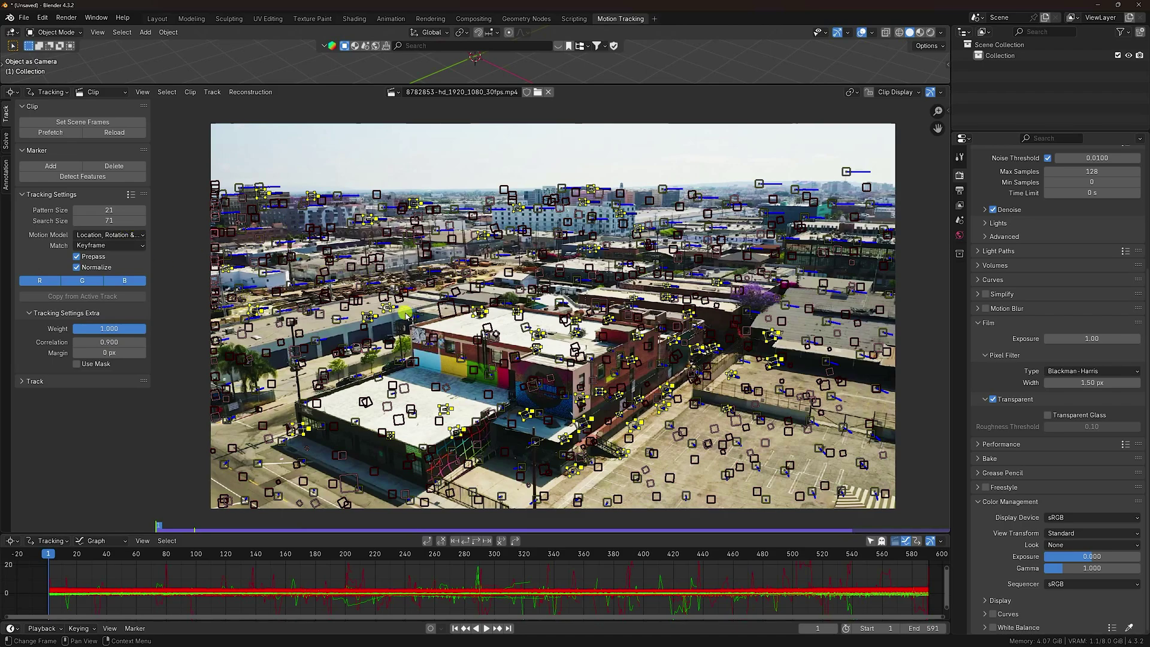
Step: Hide the disabled markers in the clip view so only the active ones are displayed
scroll(410, 289, up, 1)
scroll(359, 291, up, 1)
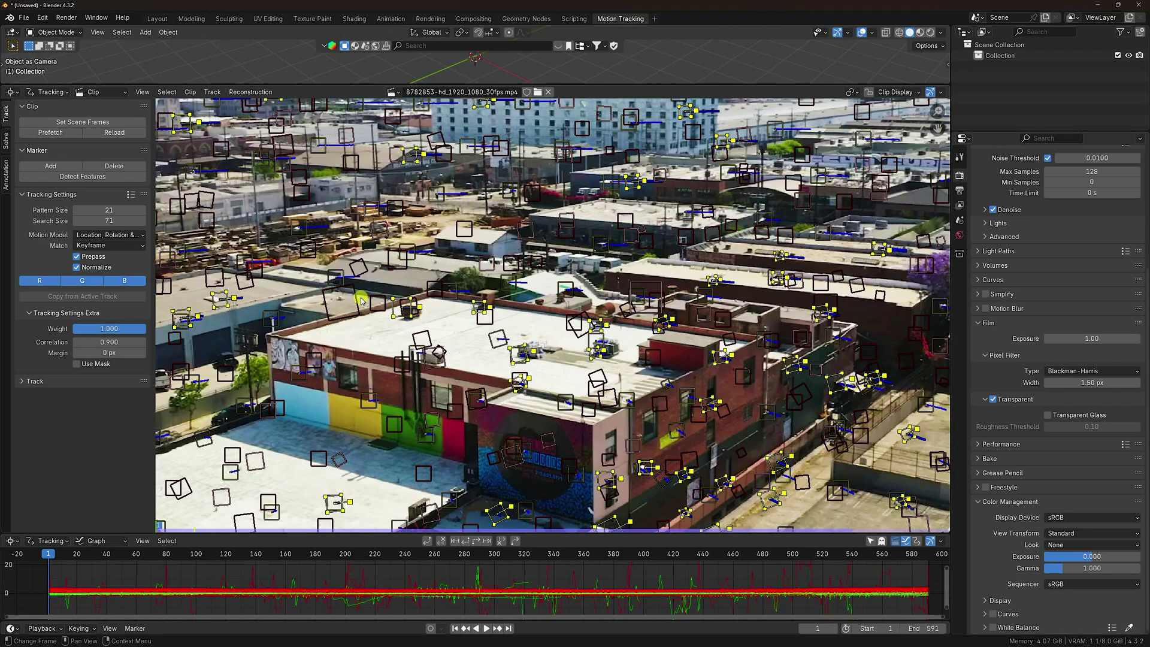
key(alt+d)
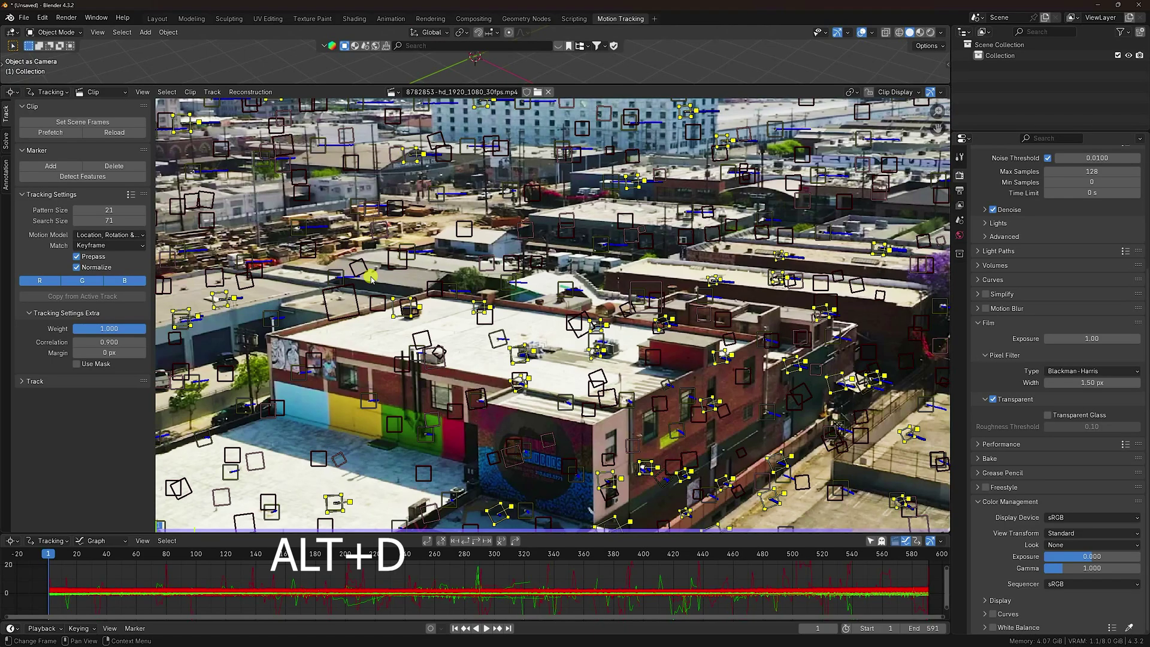
key(alt+d)
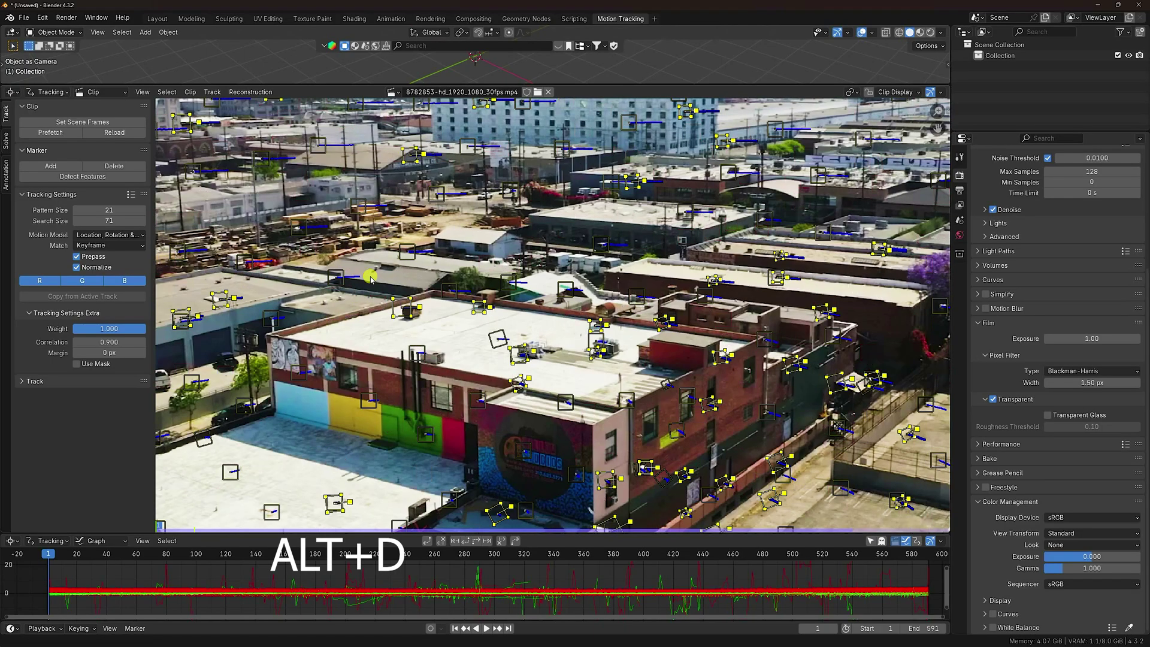
scroll(370, 278, down, 3)
Step: Solve the camera motion with Keyframe B set to 190, refining Focal Length, Optical Center and Radial Distortion
click(7, 147)
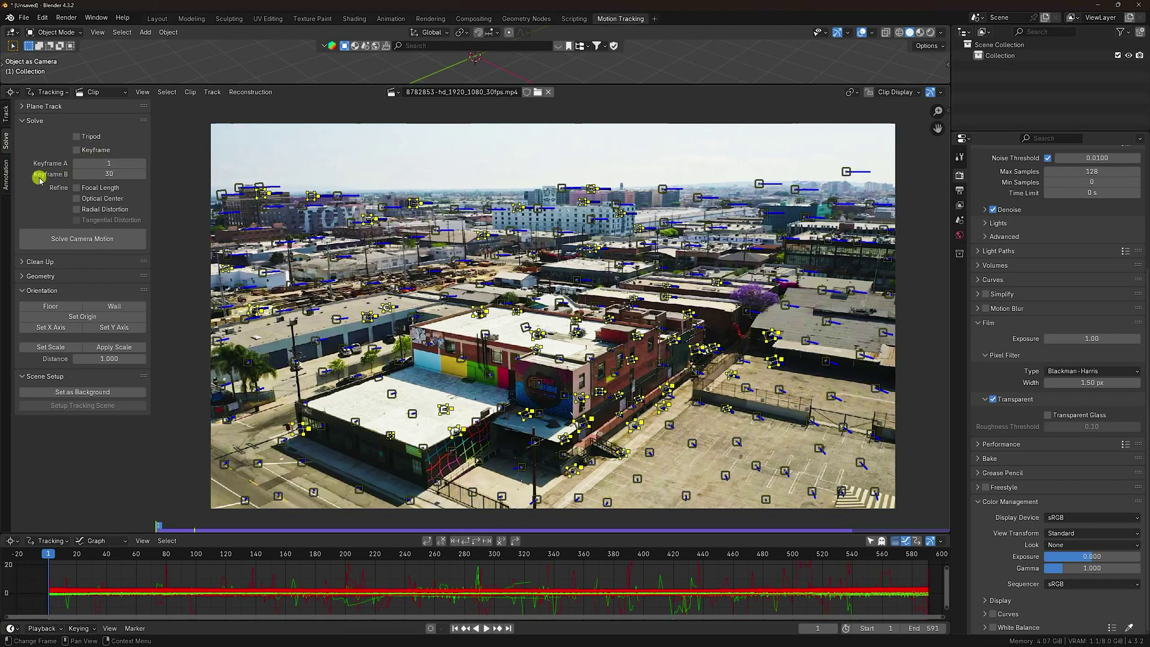
click(108, 175)
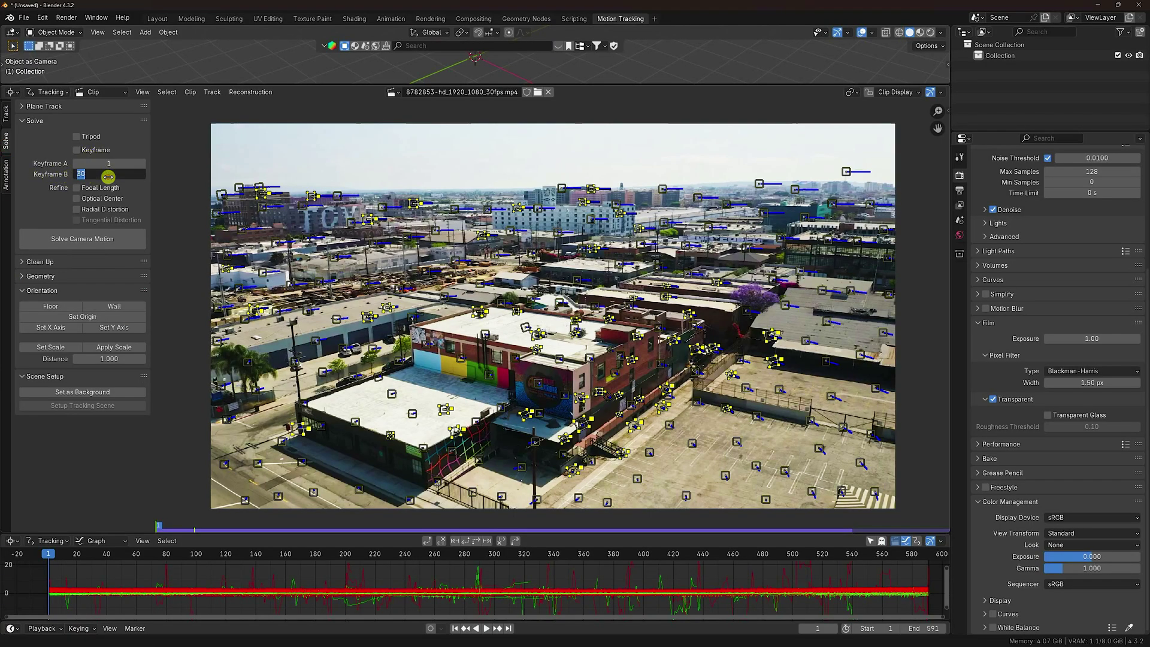
text(190)
key(Return)
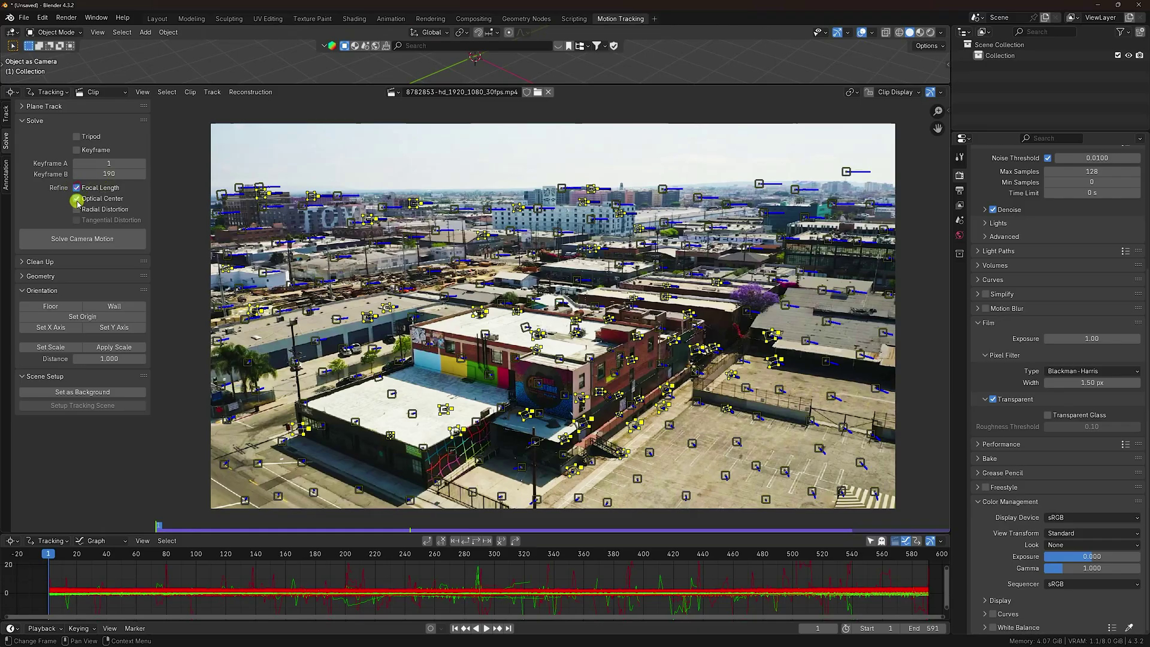
click(65, 238)
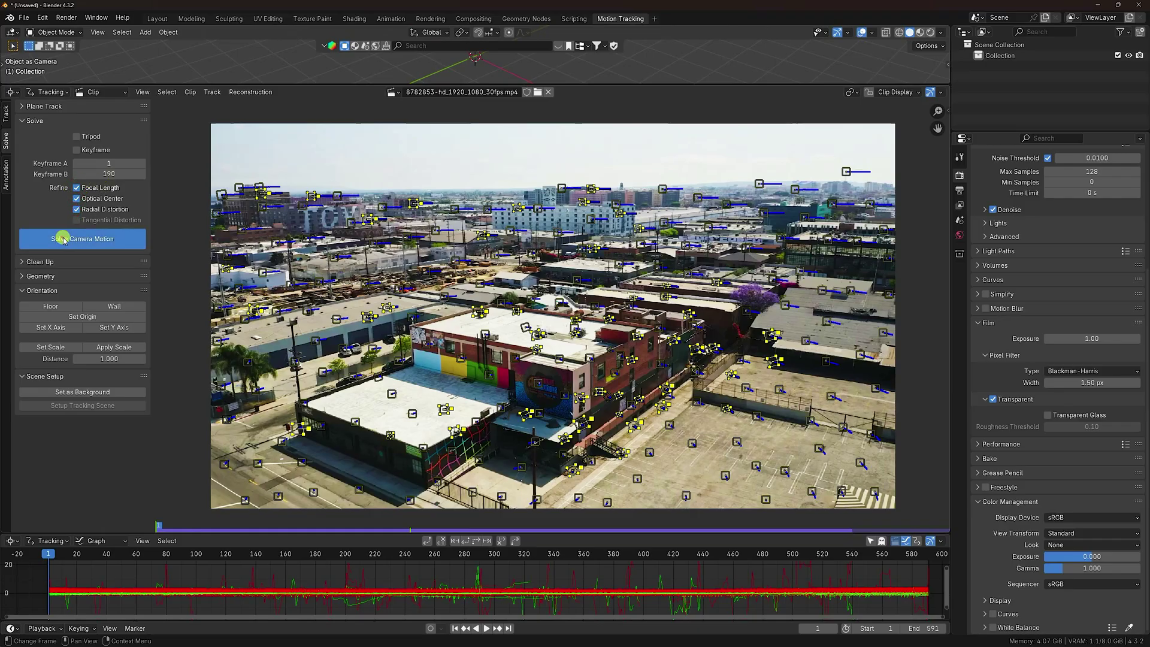
click(97, 235)
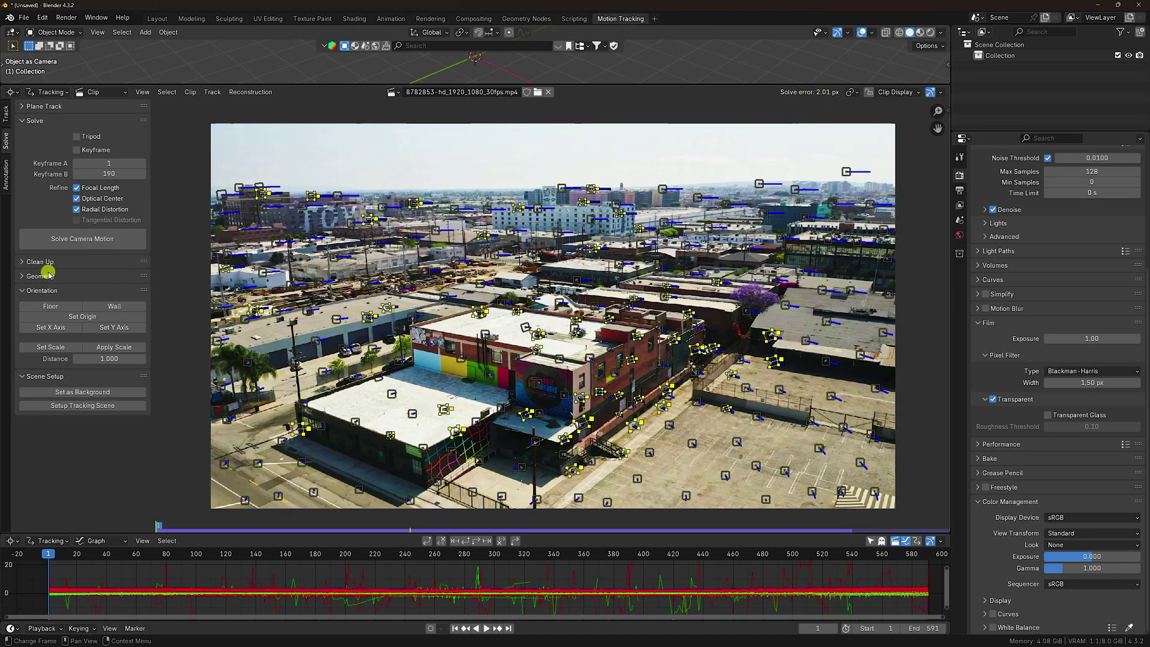
Step: Filter the tracks with a track threshold of 2, delete the selected problematic tracks, and solve the camera motion again
click(30, 264)
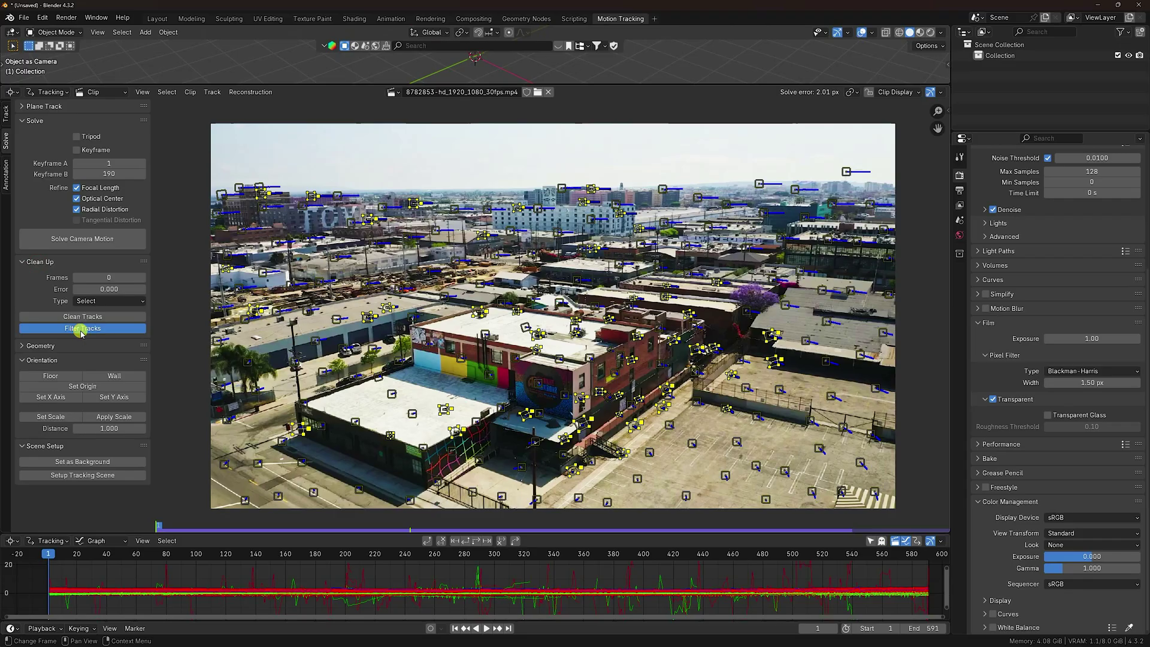
click(92, 333)
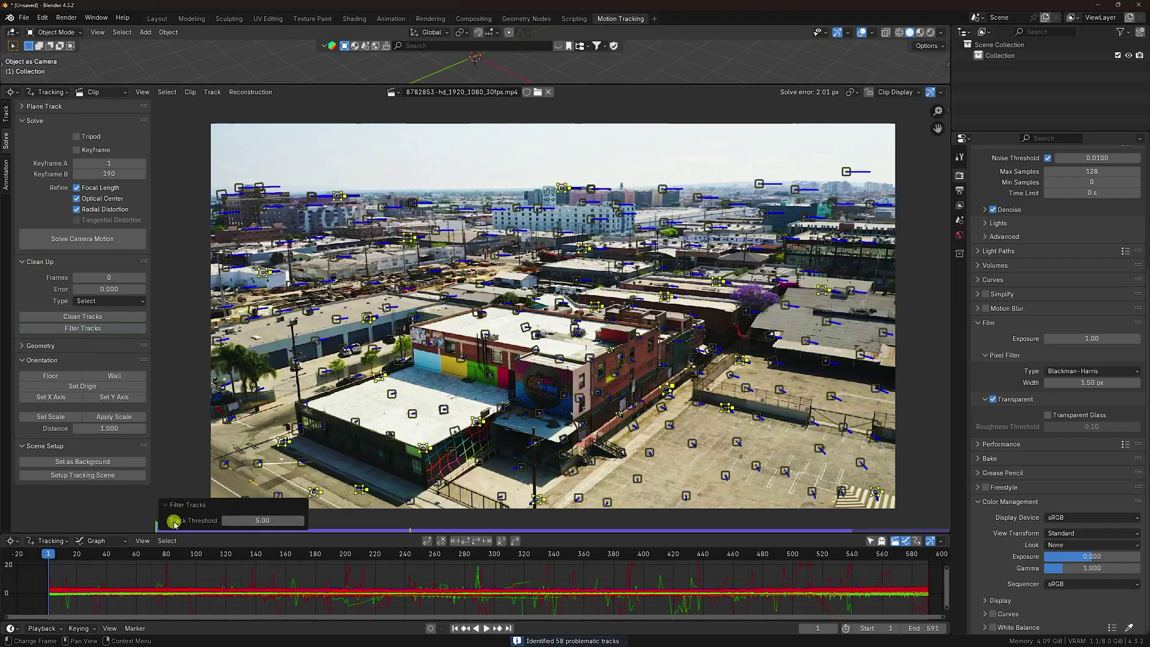
click(265, 520)
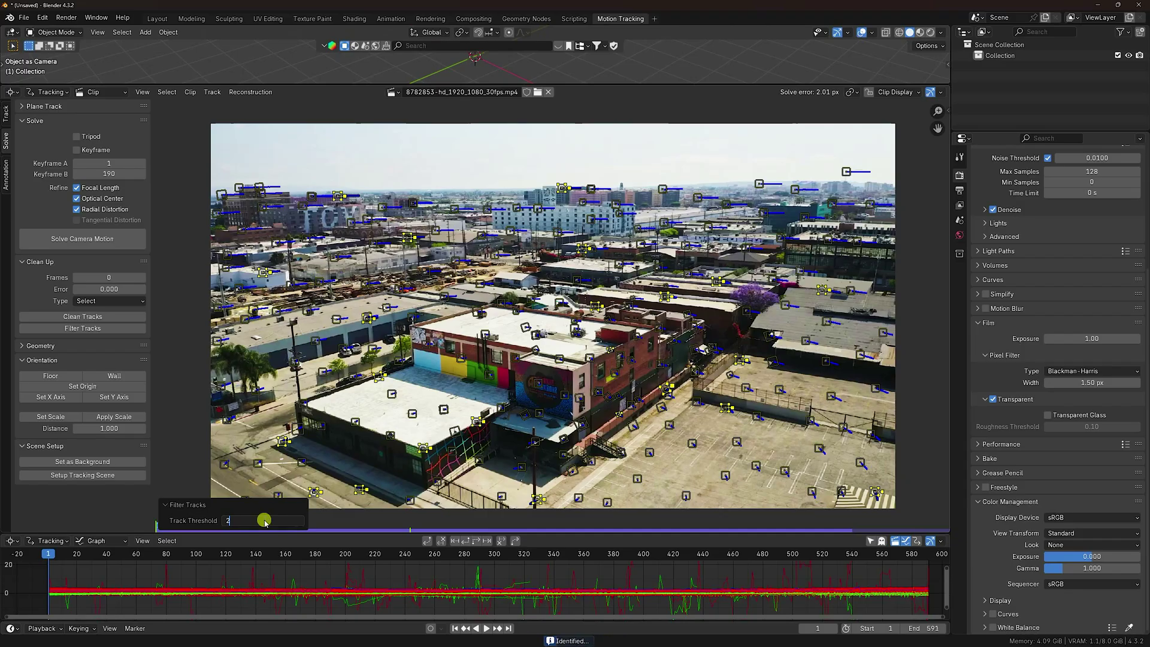
key(Return)
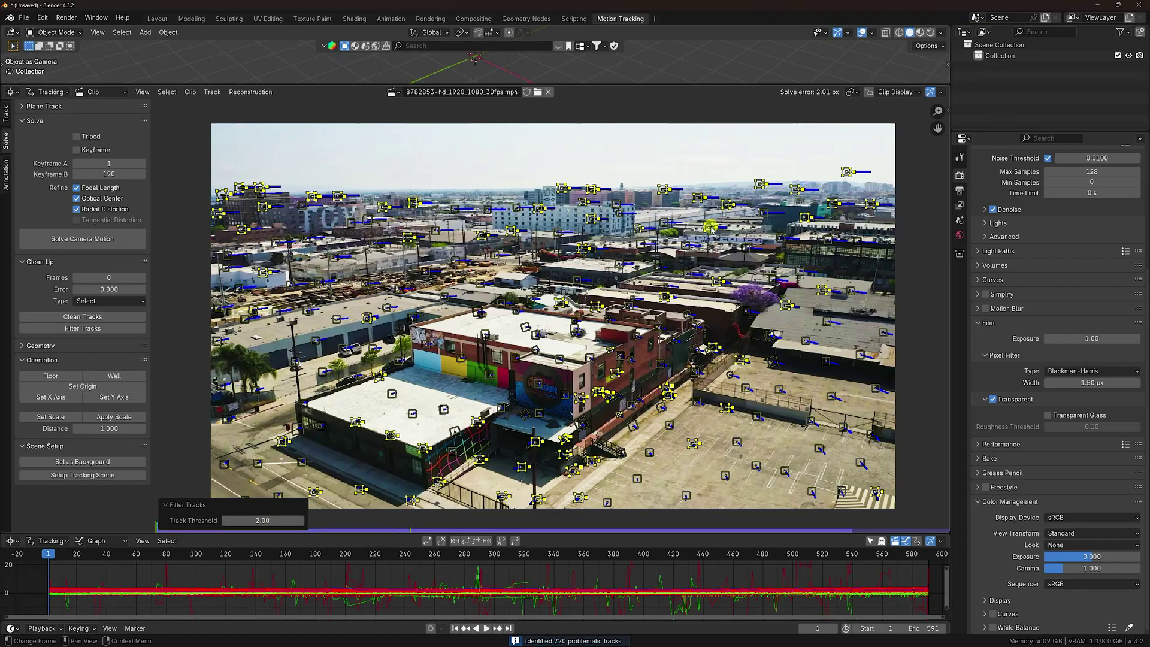
key(x)
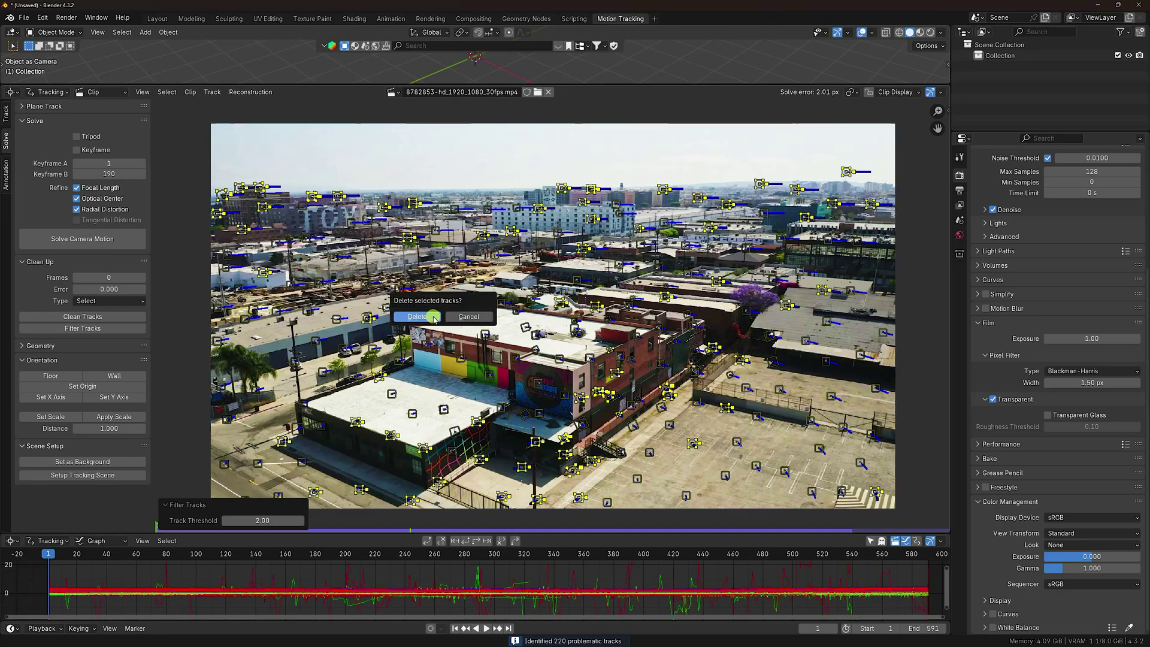
click(421, 319)
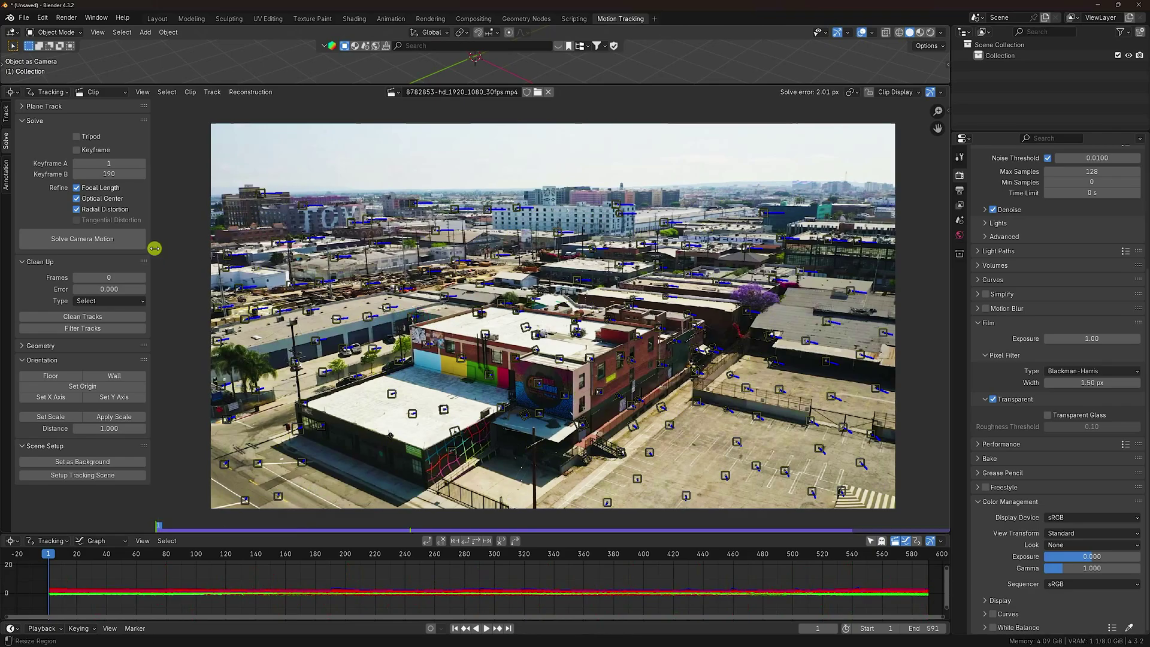
click(86, 240)
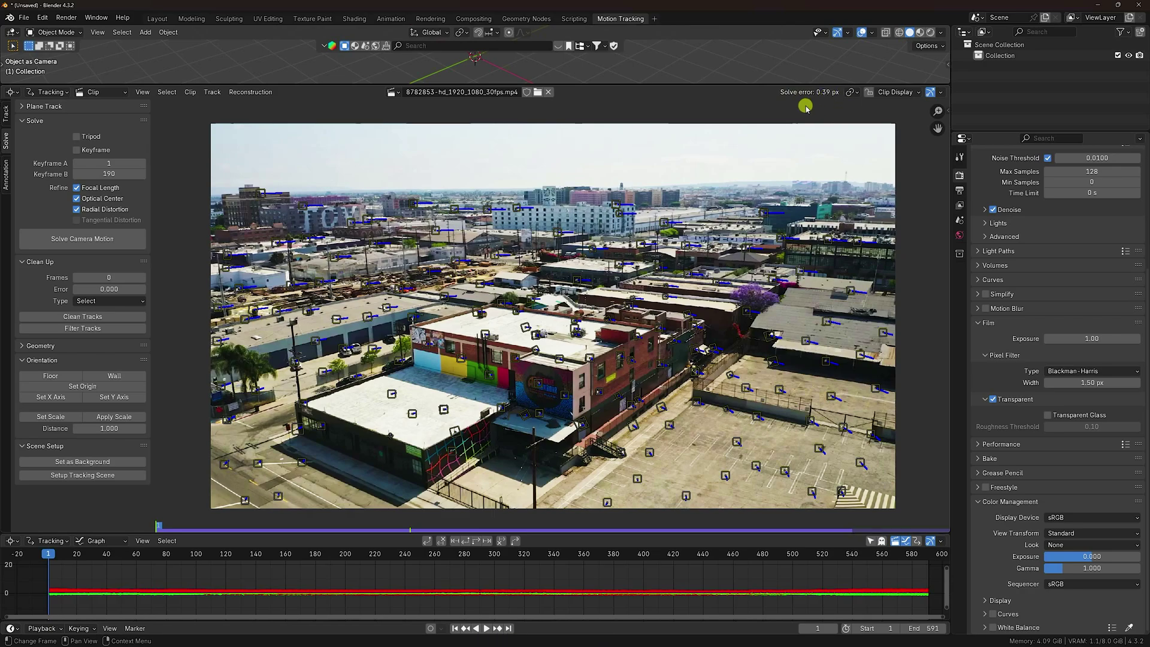
Step: Select tracks with a reprojection error above 0.6 using Clean Tracks, delete them, and re-solve the camera motion
click(104, 316)
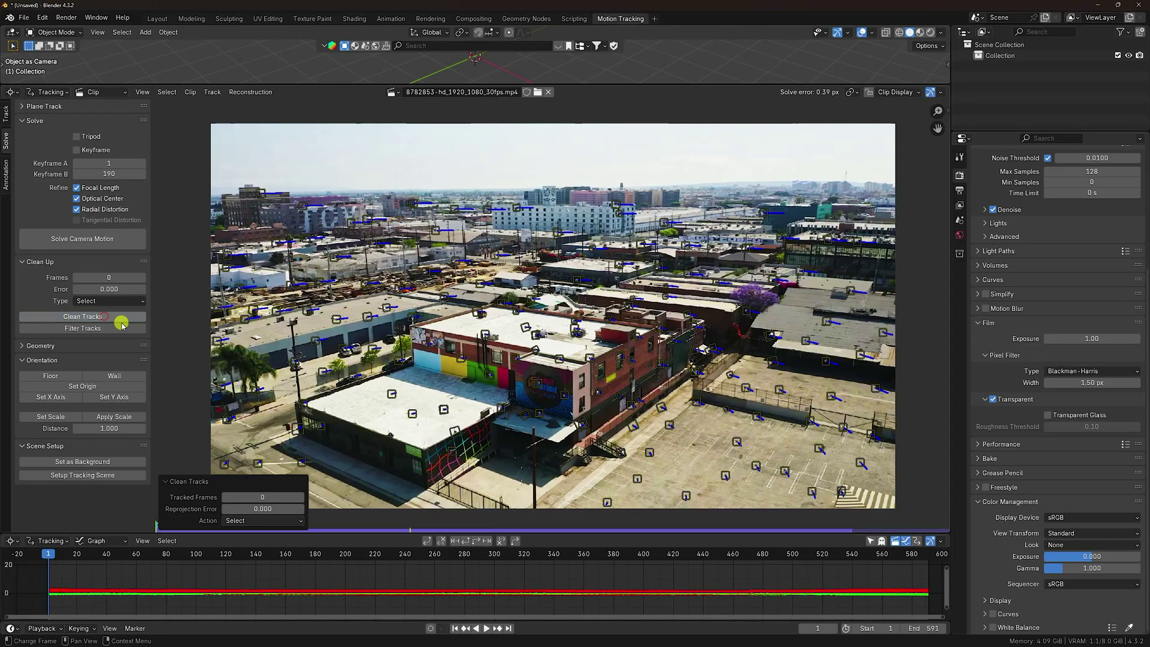
click(273, 512)
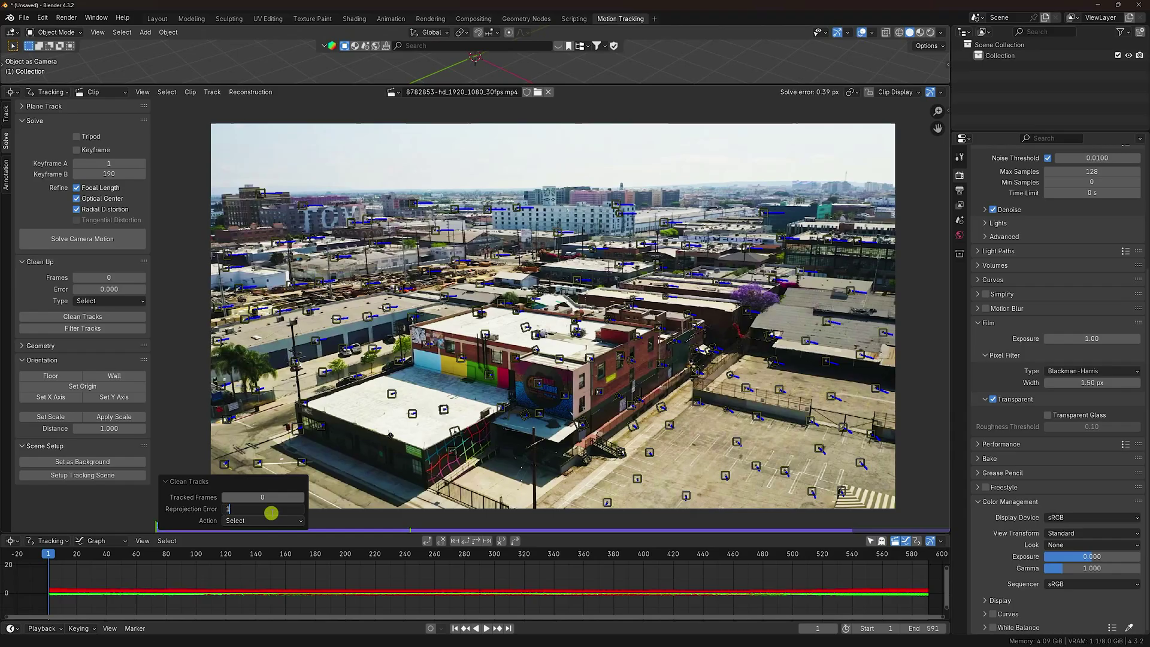
key(Return)
click(271, 513)
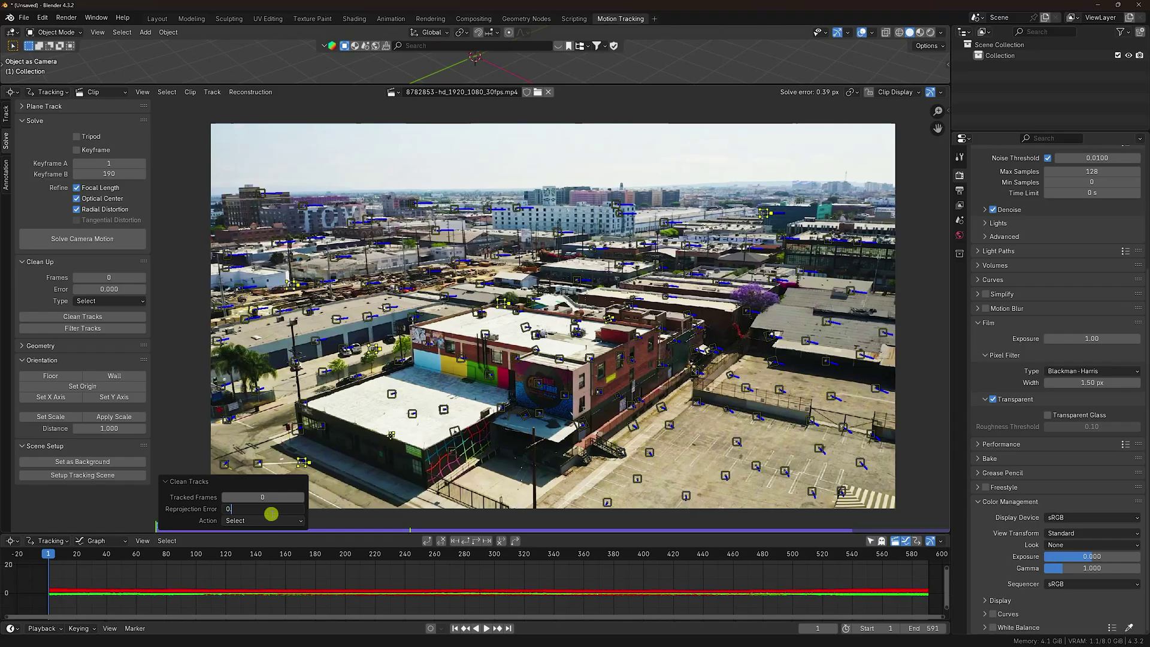
text(0.6)
key(Return)
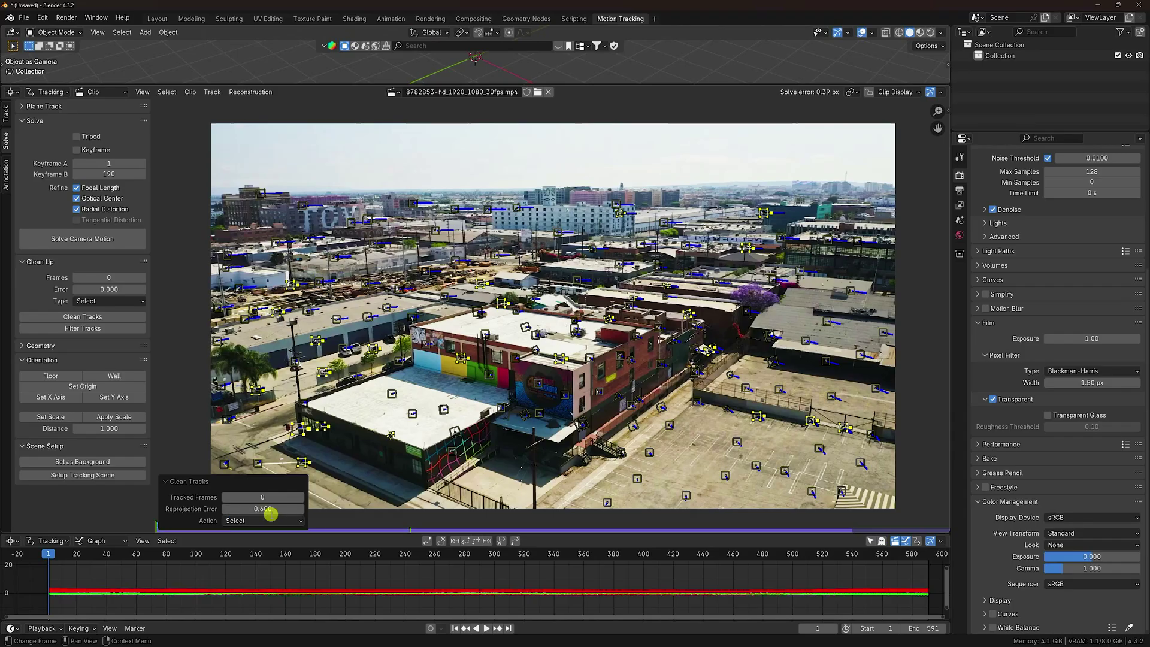
key(x)
click(344, 339)
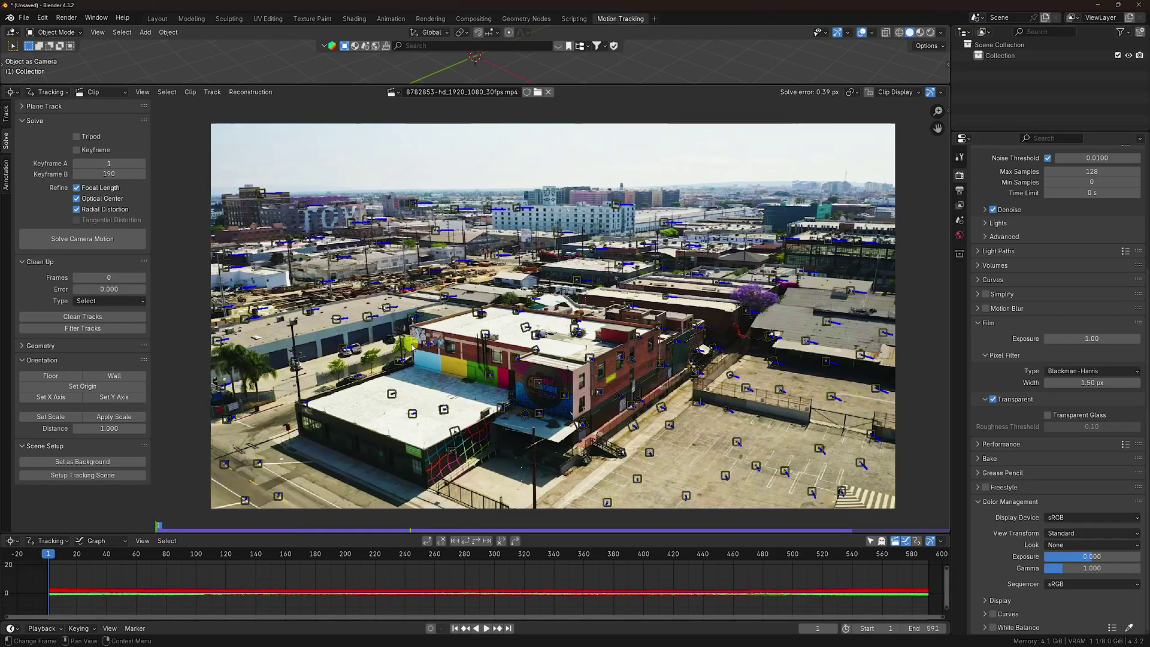
click(58, 239)
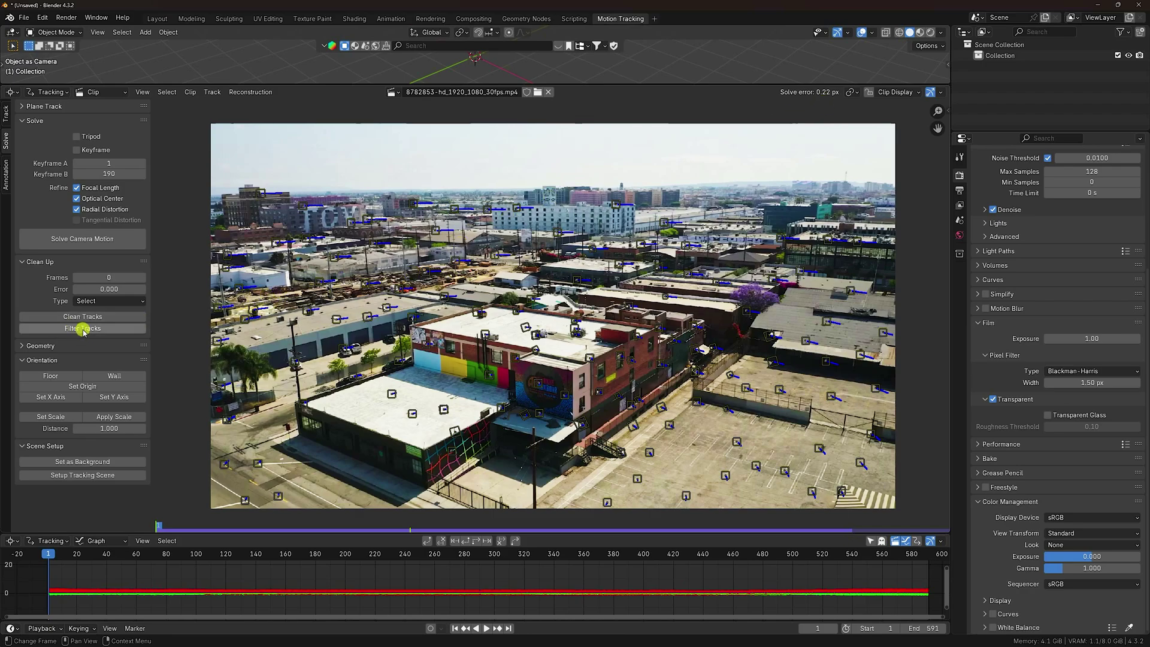
Step: Filter the tracks with a track threshold of 1.5, delete the selected tracks, and inspect the remaining markers on the rooftop
click(75, 331)
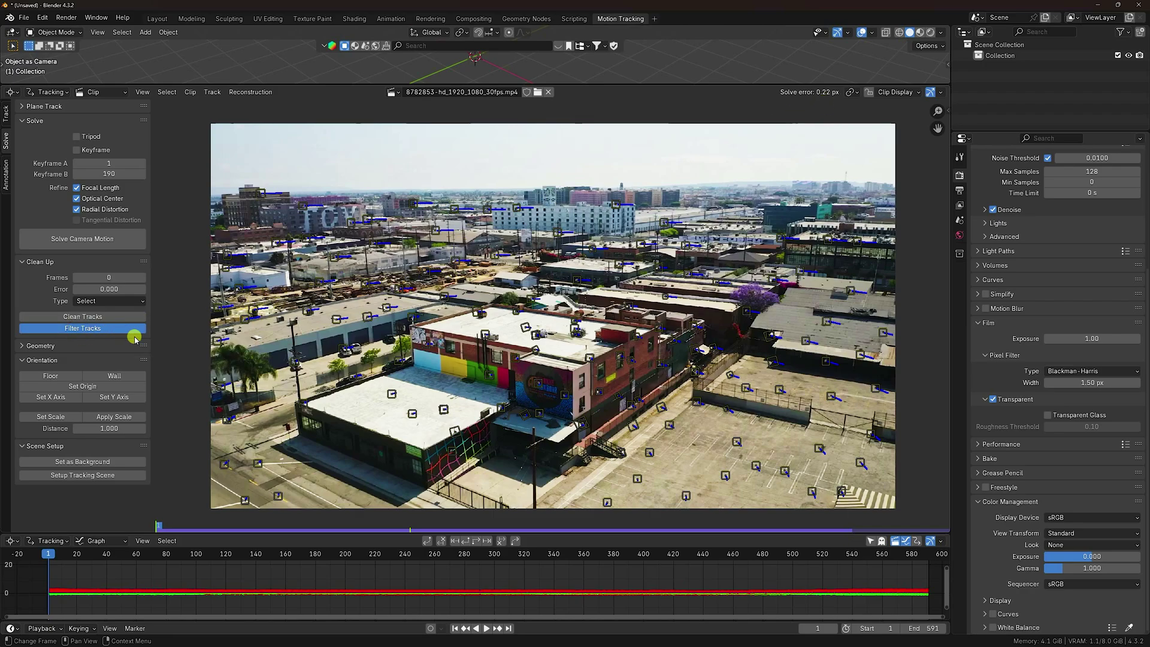
click(261, 520)
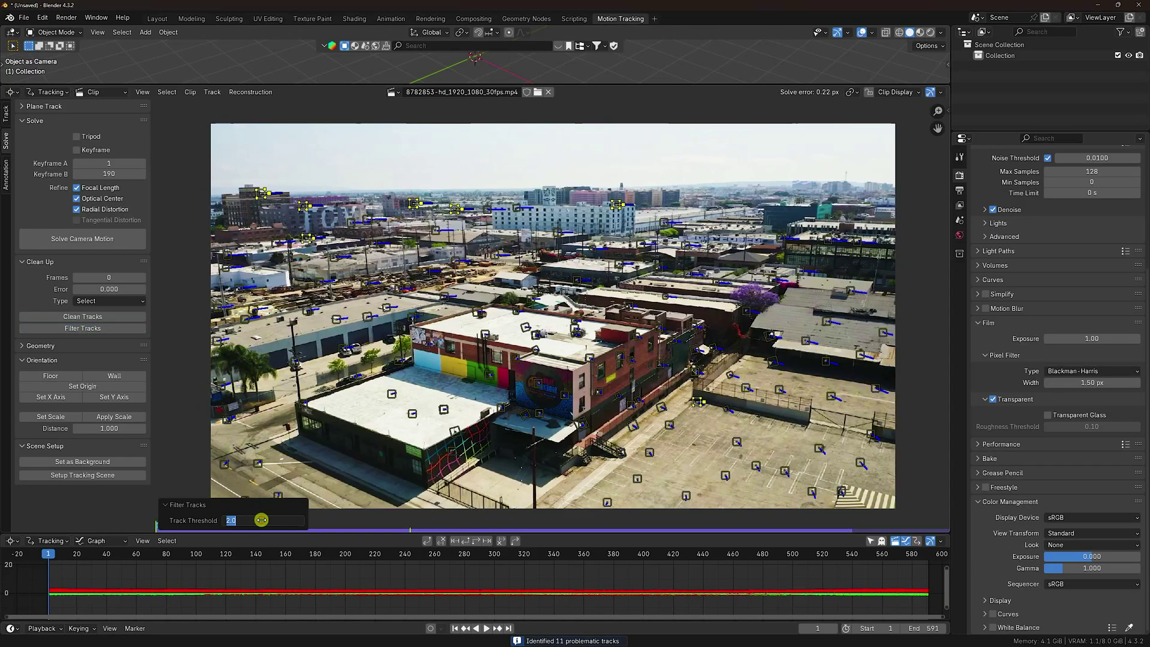
key(Return)
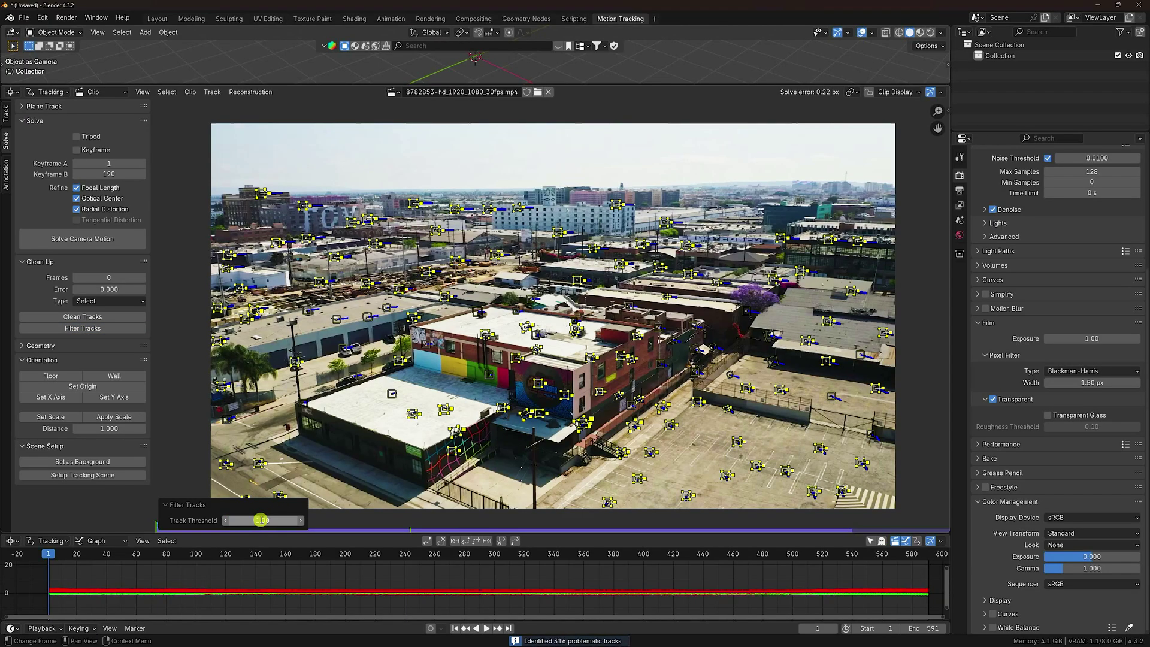
click(261, 521)
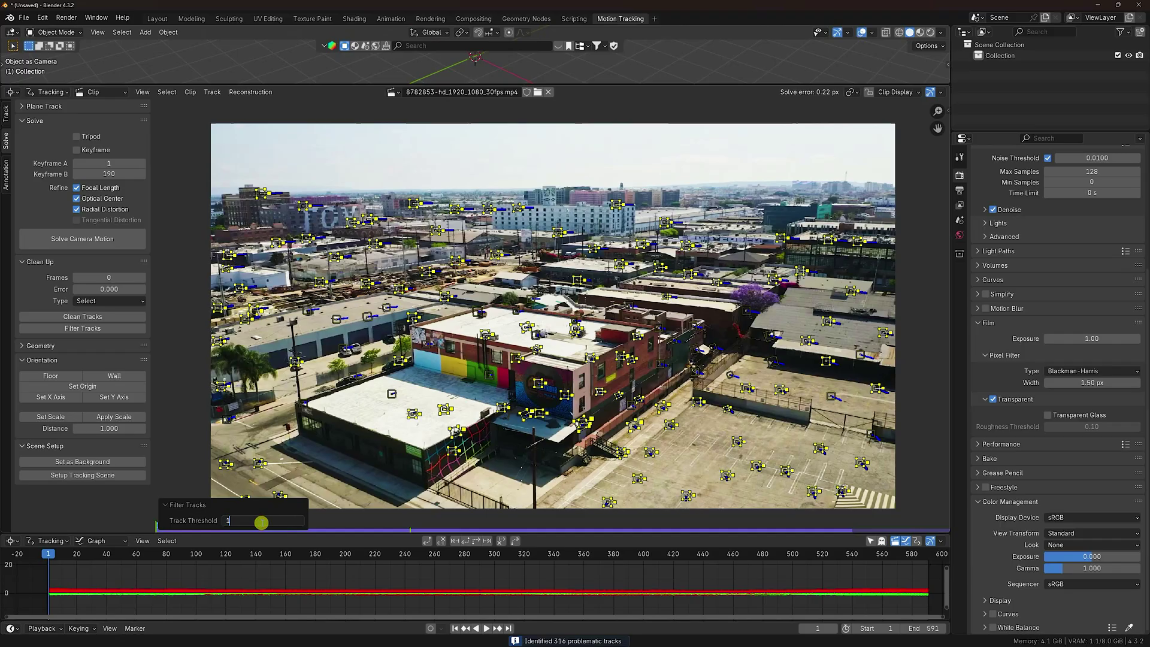
text(1.5)
key(Return)
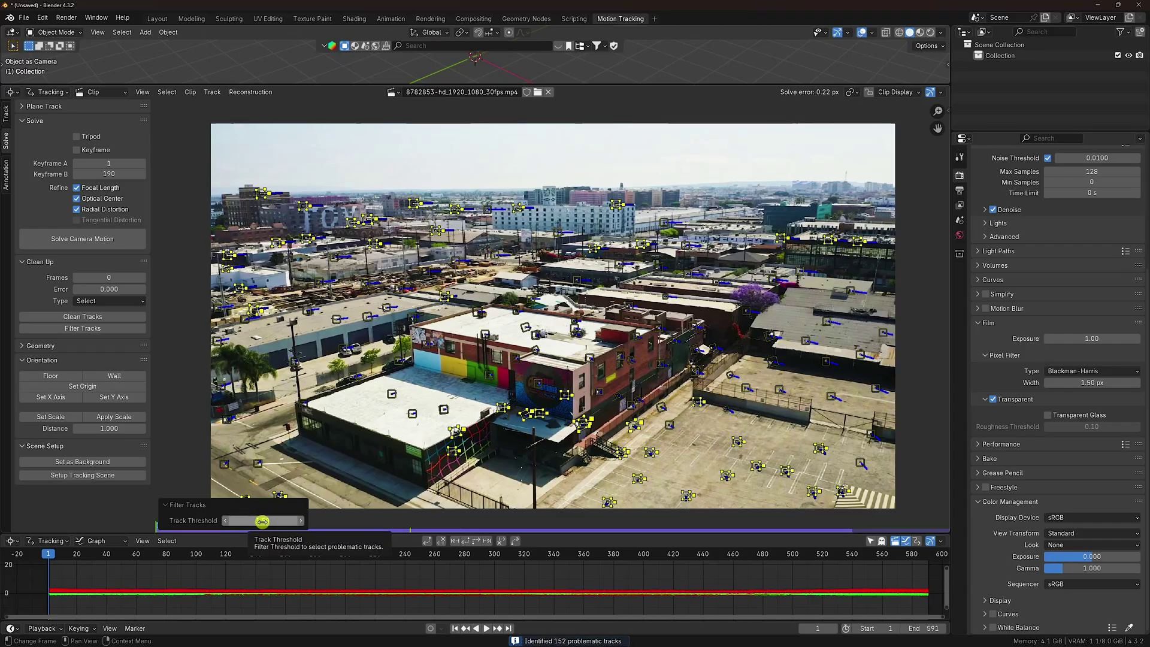
key(x)
click(323, 390)
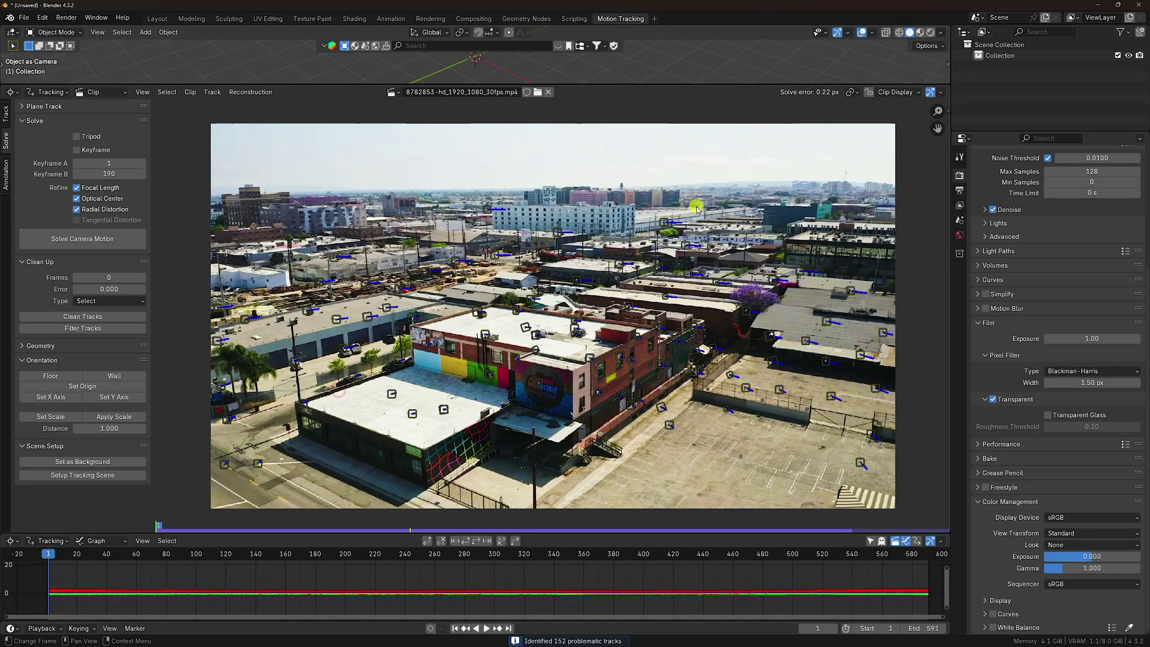
scroll(544, 350, up, 3)
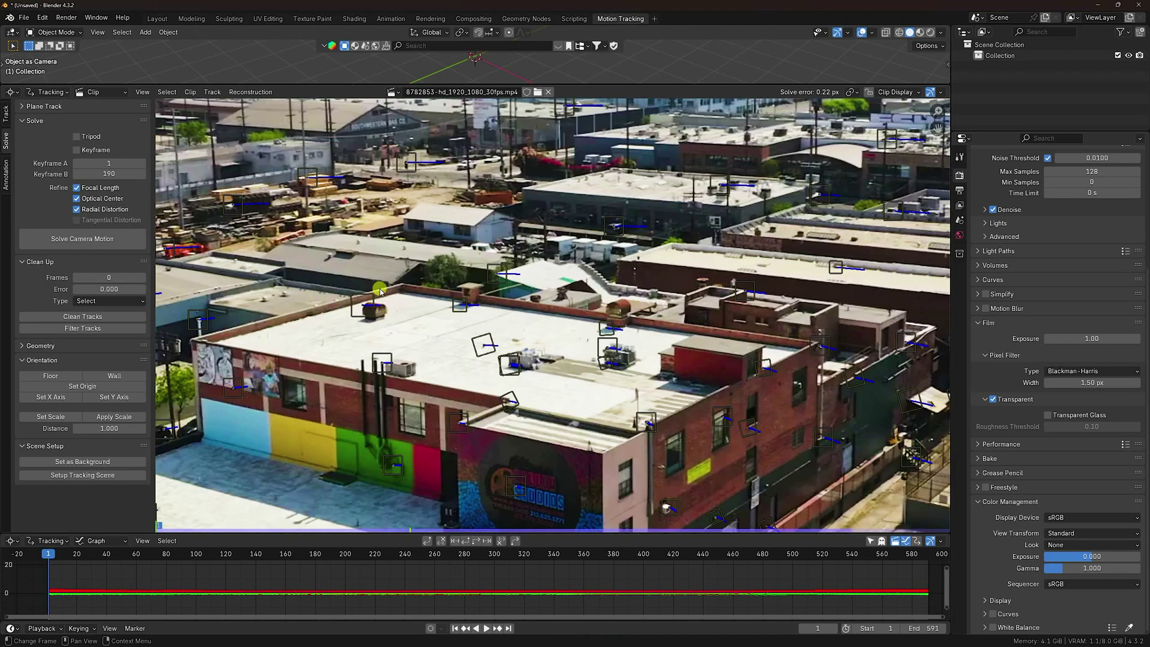
scroll(478, 338, down, 2)
scroll(477, 337, down, 2)
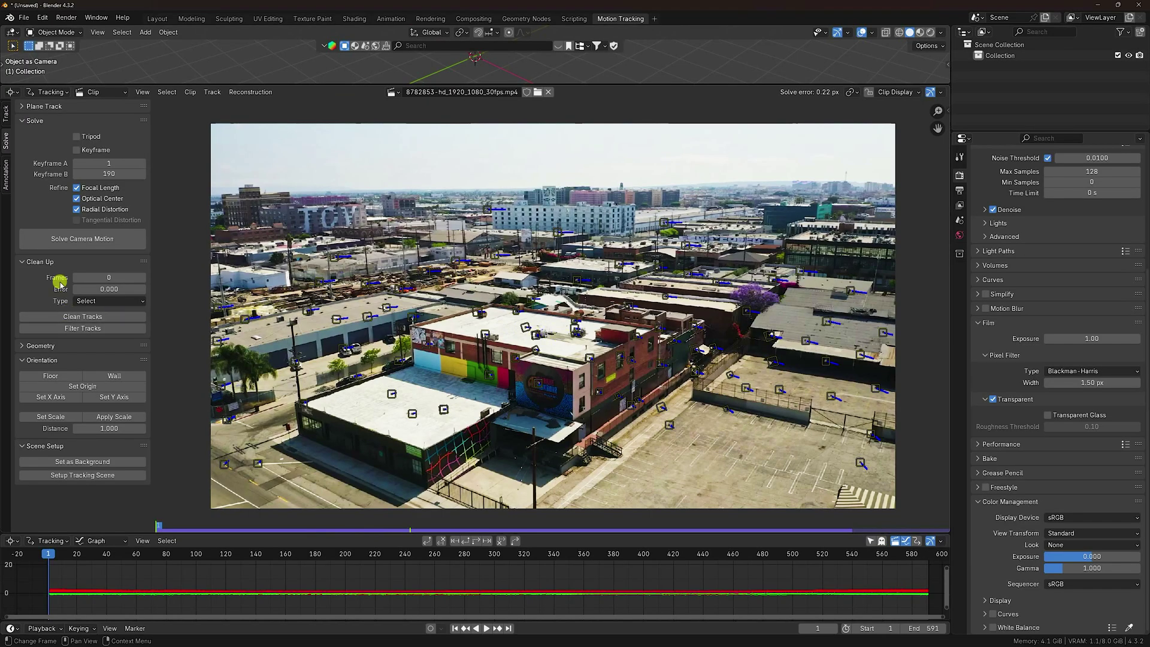
Step: Solve the camera motion again using the remaining tracks
click(75, 239)
scroll(539, 330, up, 1)
scroll(540, 330, up, 1)
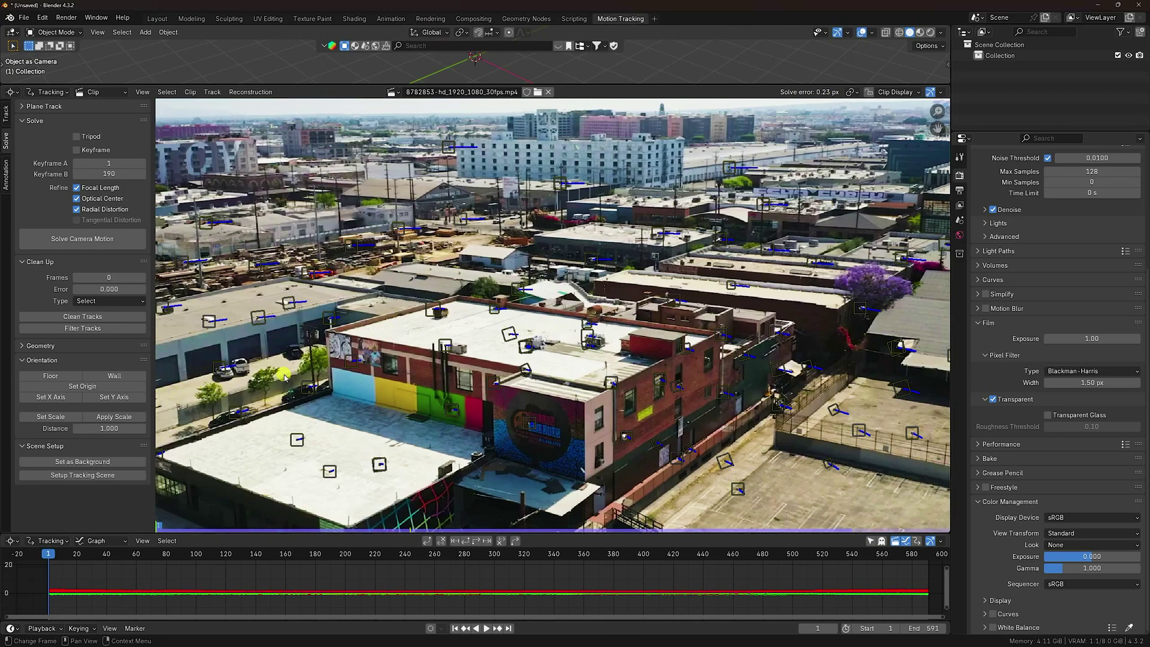
Step: Set the footage as the camera background, set up the tracking scene, and enlarge the 3D viewport
click(64, 464)
click(82, 475)
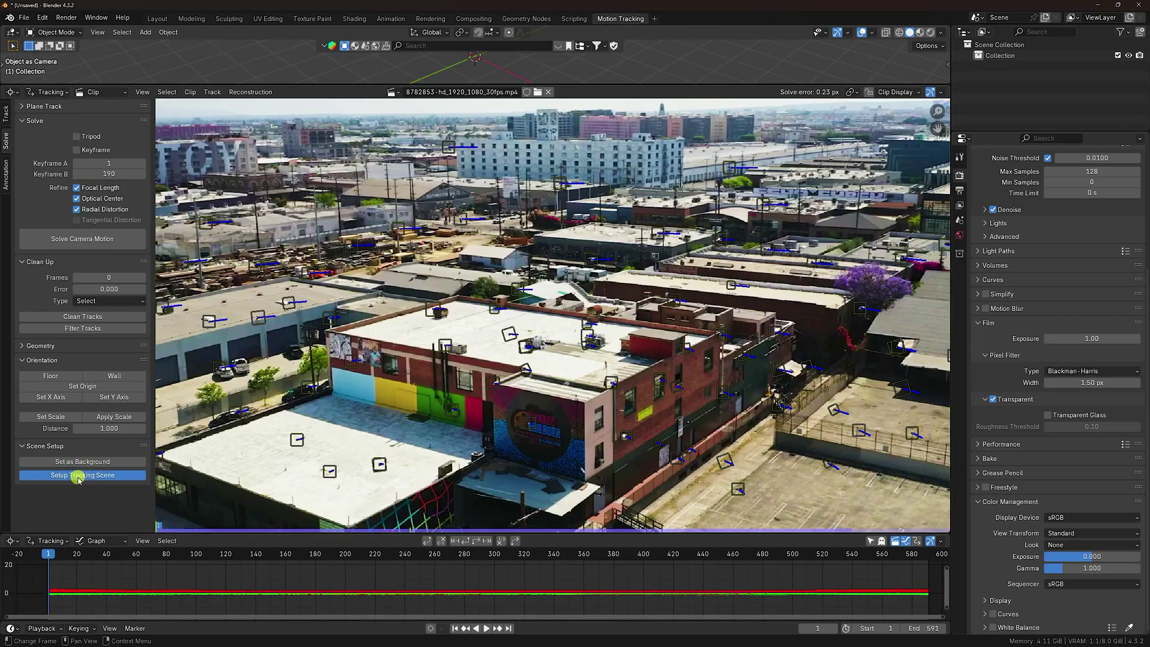
drag(368, 85, 372, 317)
middle_drag(375, 211, 521, 123)
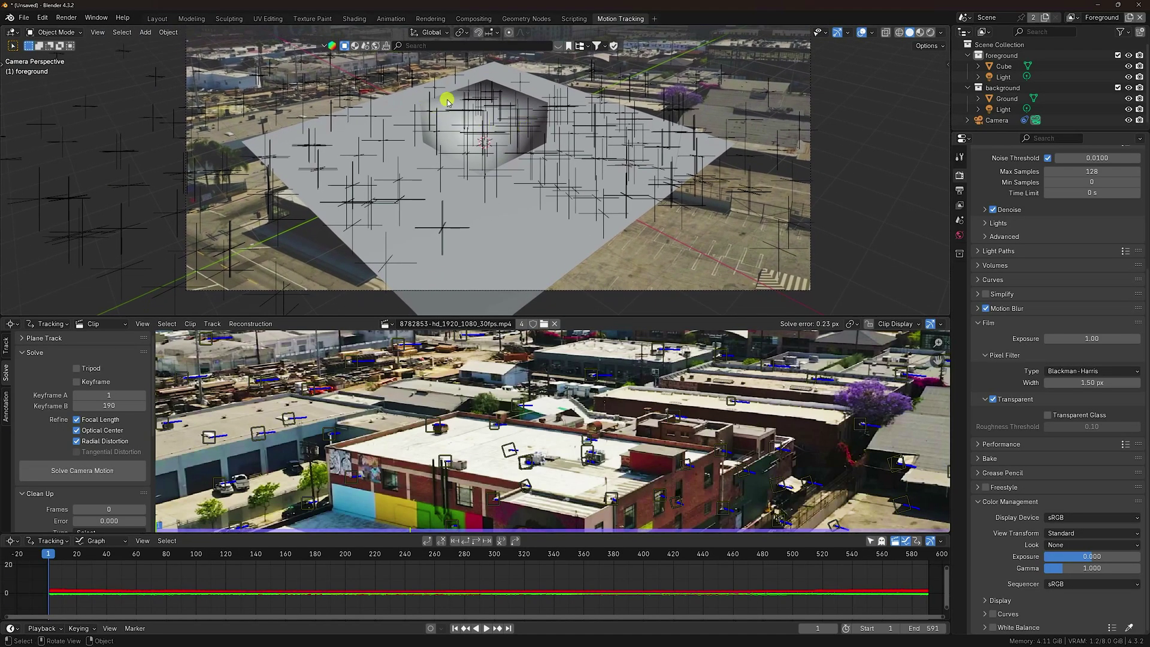
Step: Select three markers on the roof of the mural building and set them as the floor plane
middle_drag(522, 458, 496, 412)
drag(371, 317, 407, 207)
middle_drag(546, 376, 501, 384)
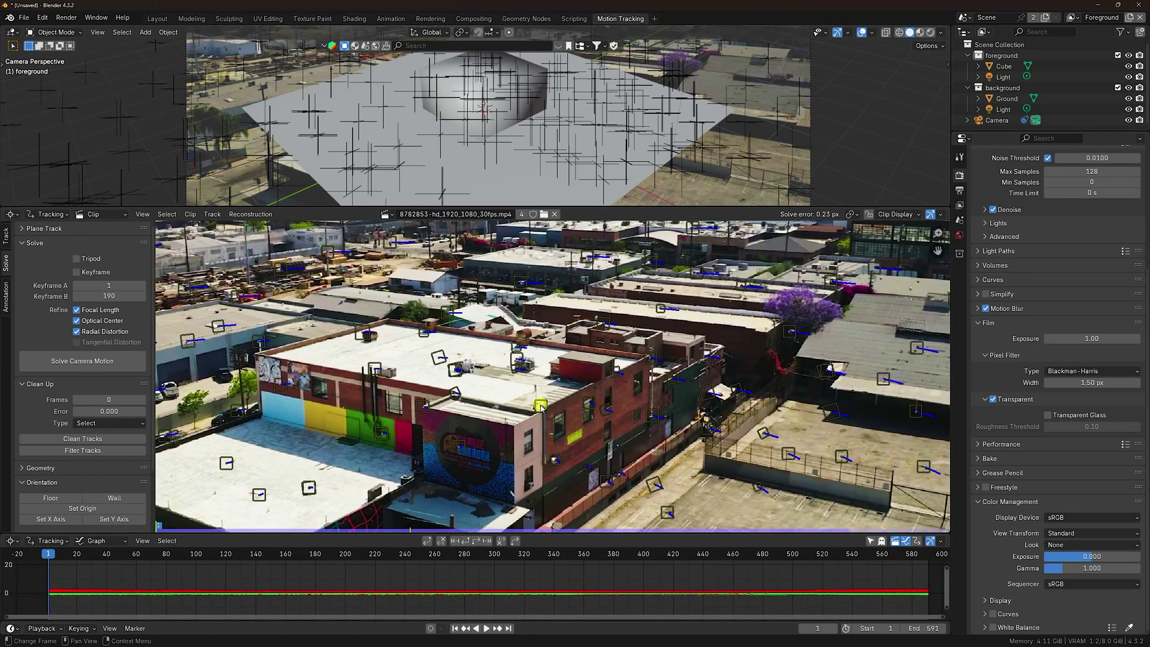
scroll(199, 466, down, 4)
scroll(106, 467, down, 2)
scroll(457, 403, up, 4)
click(545, 407)
shift+click(650, 358)
shift+click(520, 365)
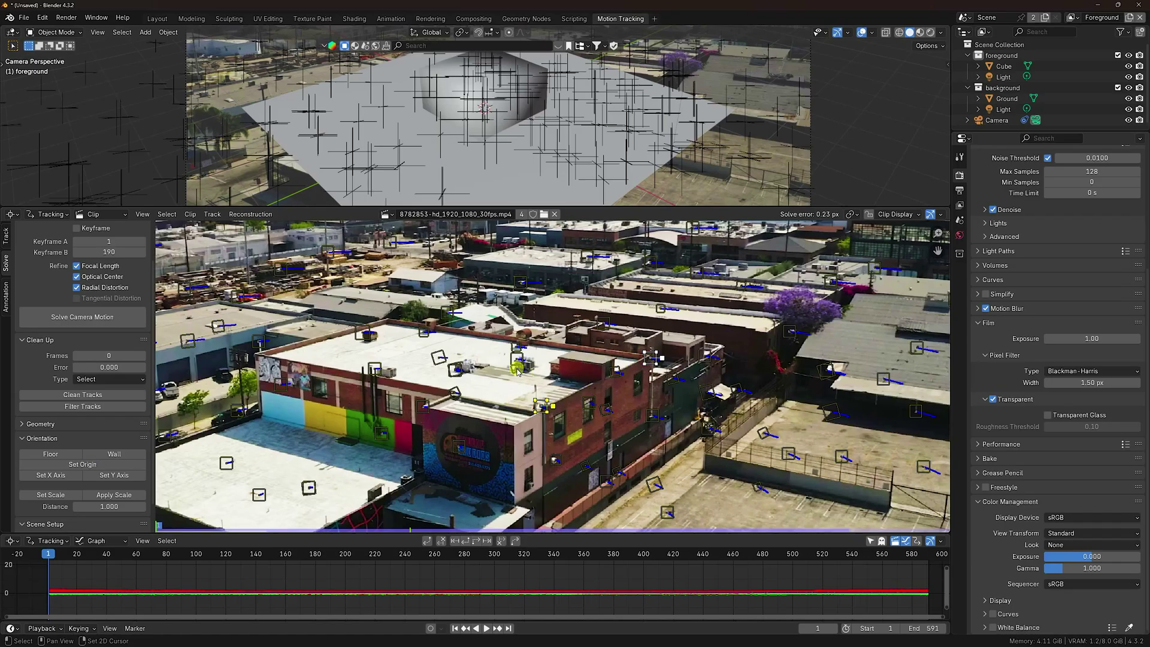
shift+click(518, 361)
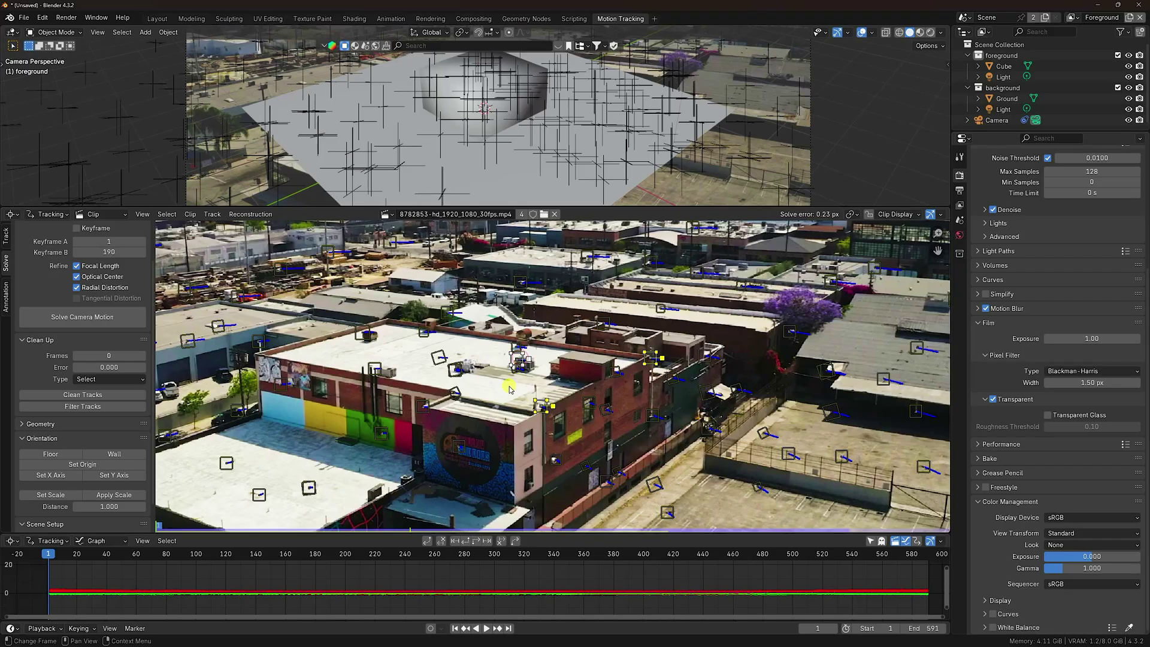
click(56, 454)
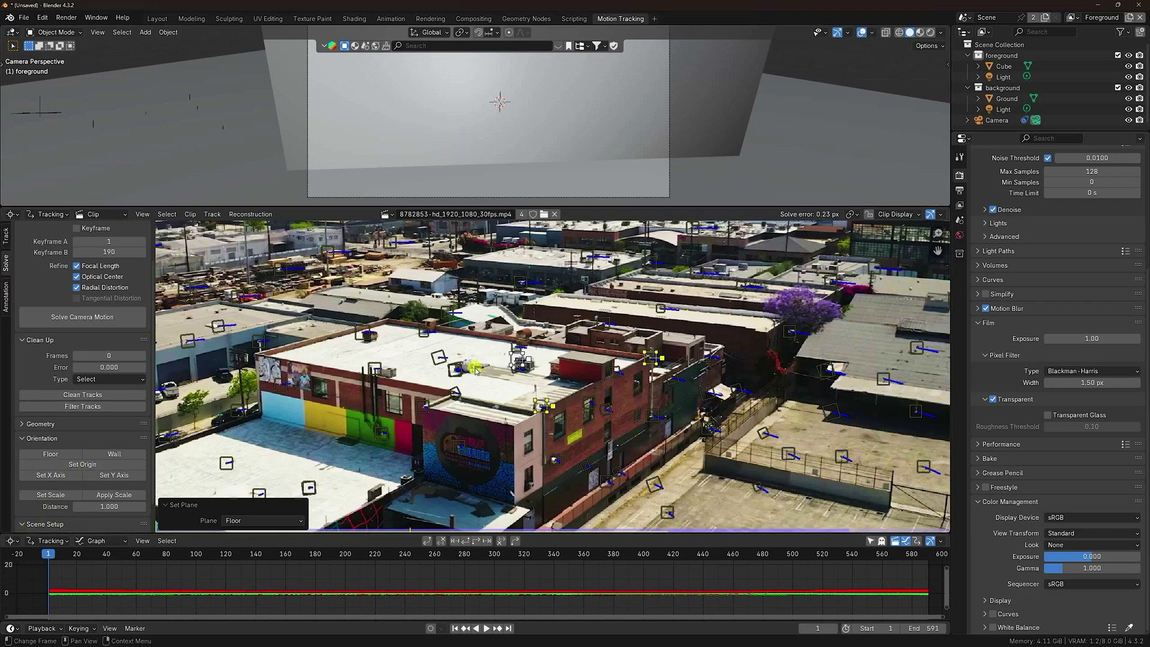
Step: Select two markers along the mural building's roof edge and set the scene scale with a distance of 4
click(483, 385)
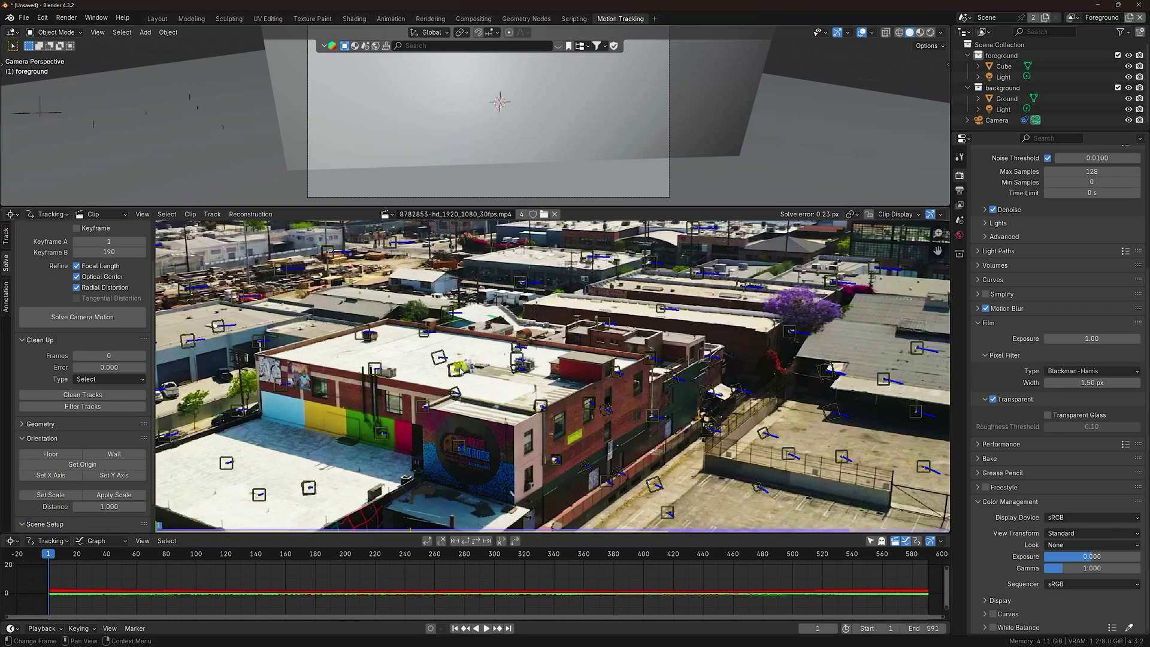
click(543, 407)
shift+click(618, 372)
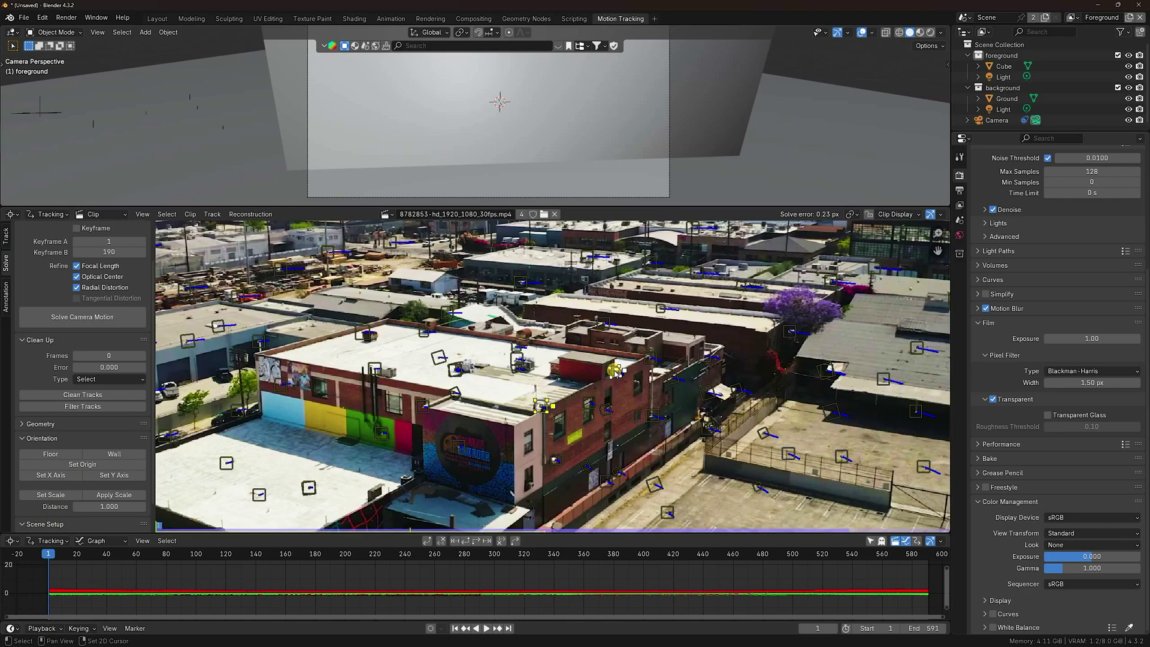
click(56, 495)
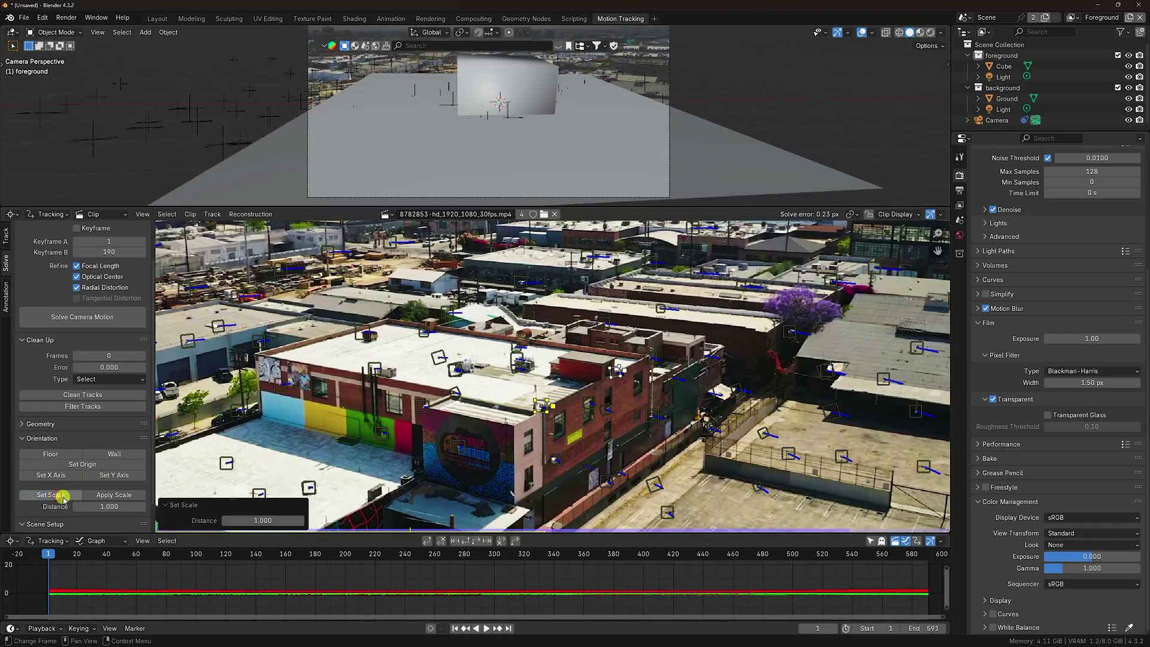
click(252, 523)
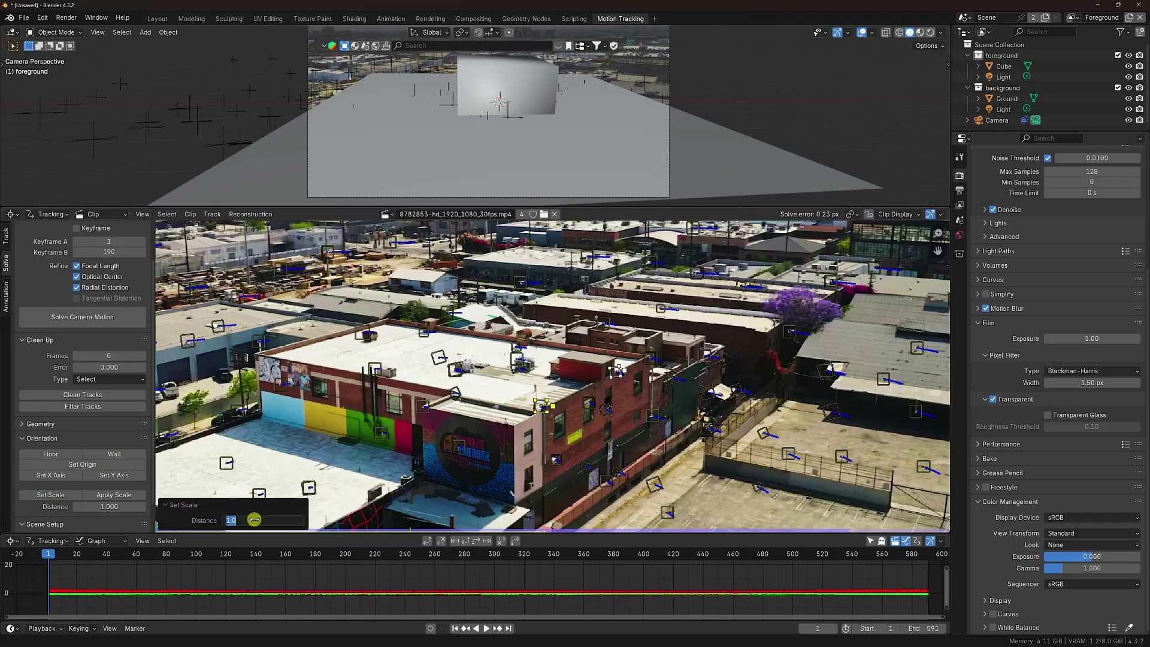
key(Return)
scroll(513, 88, up, 4)
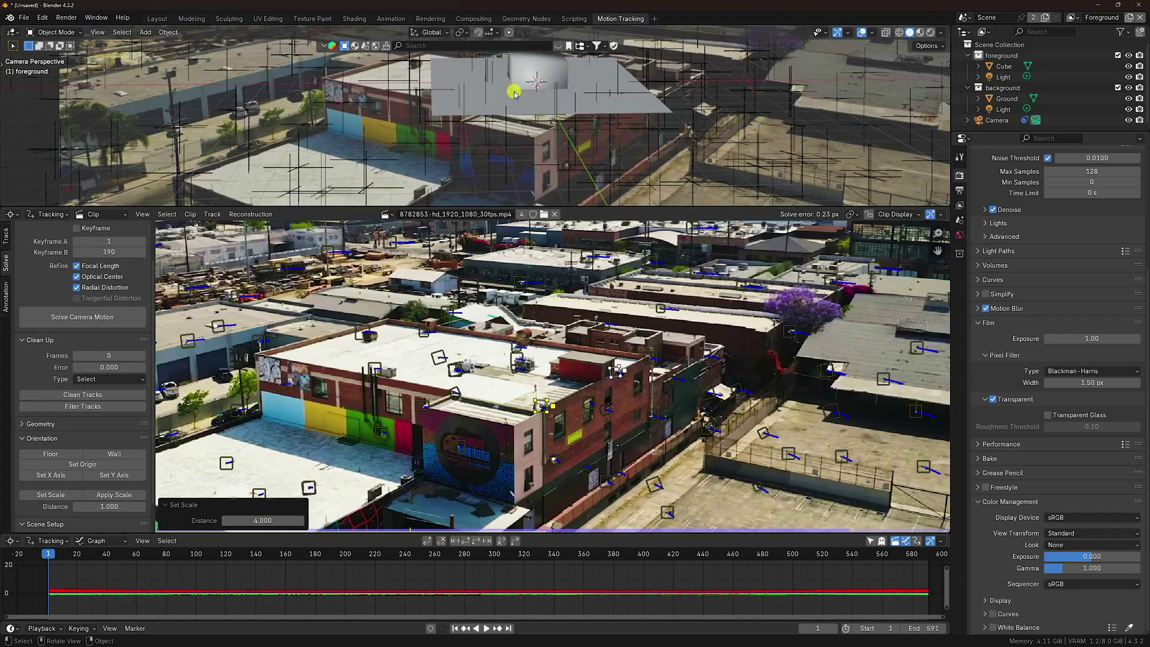
shift+middle_drag(565, 102, 543, 164)
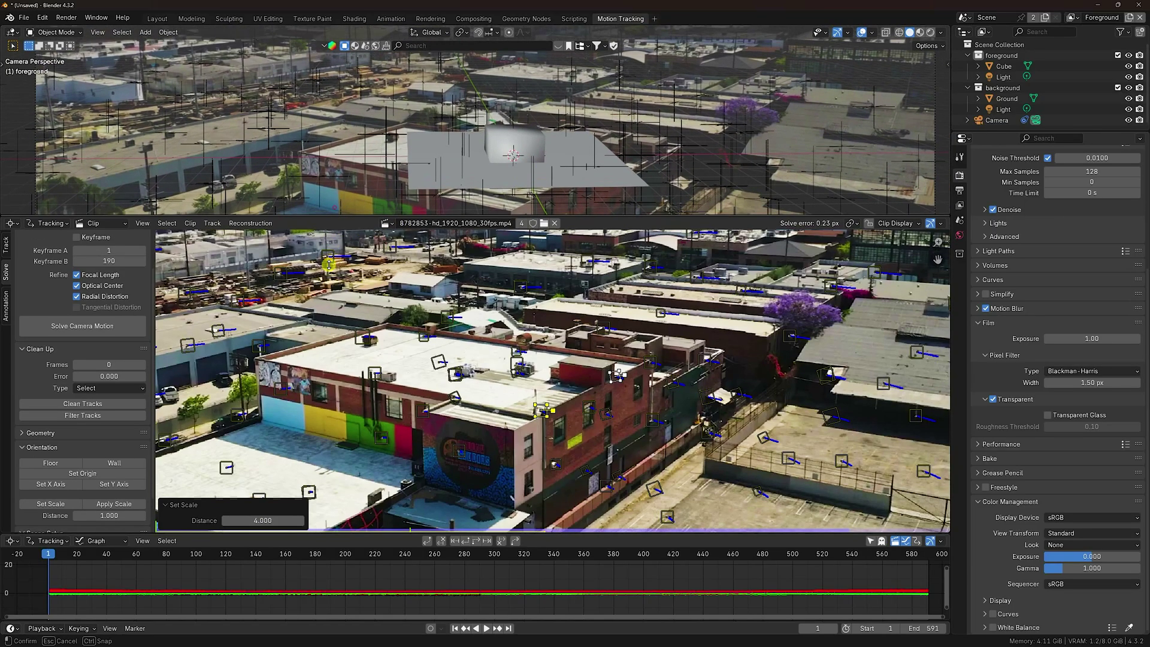
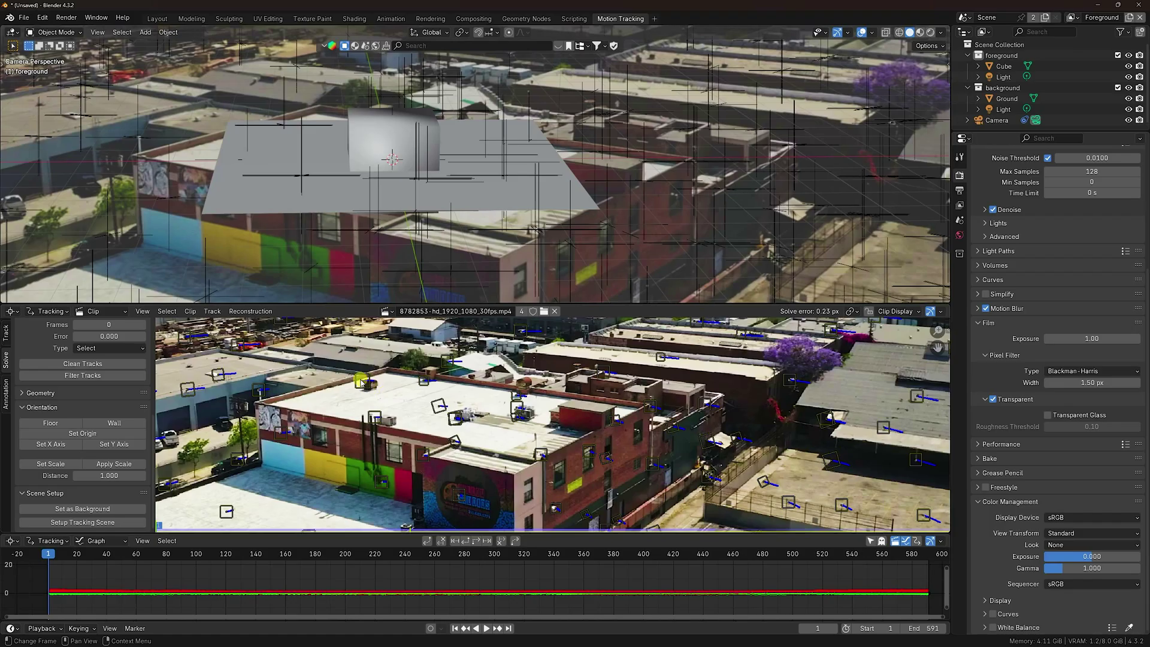
Step: Try to set the floor plane from three markers around the rear vents and wall pipes of the mural building's roof
click(363, 382)
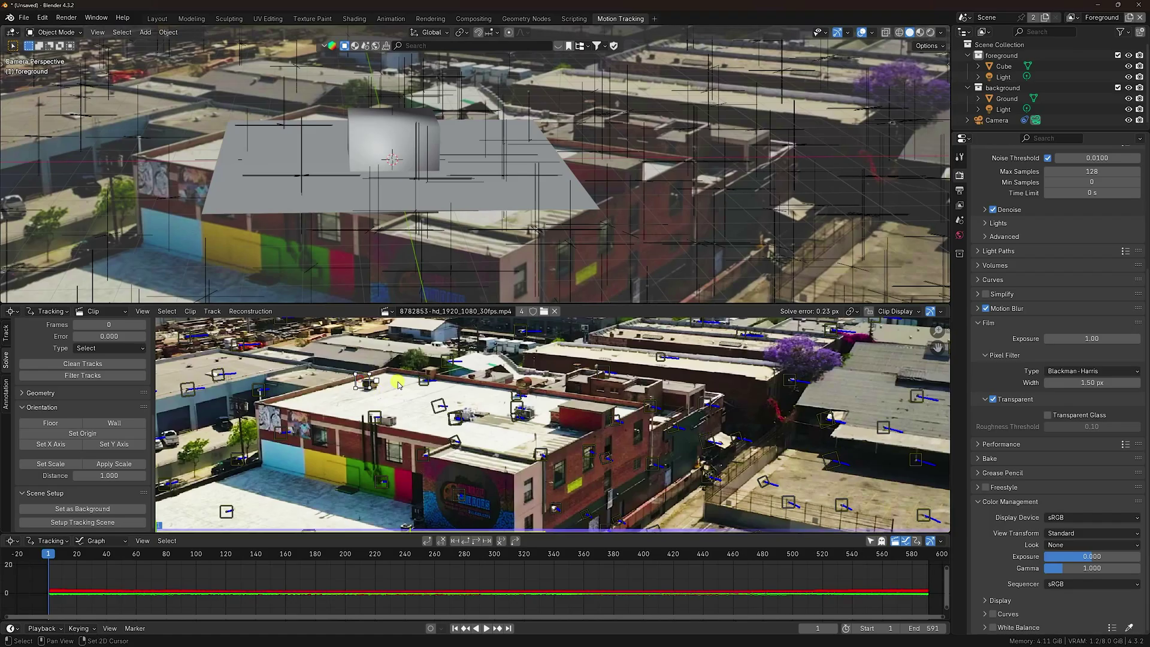
shift+click(376, 420)
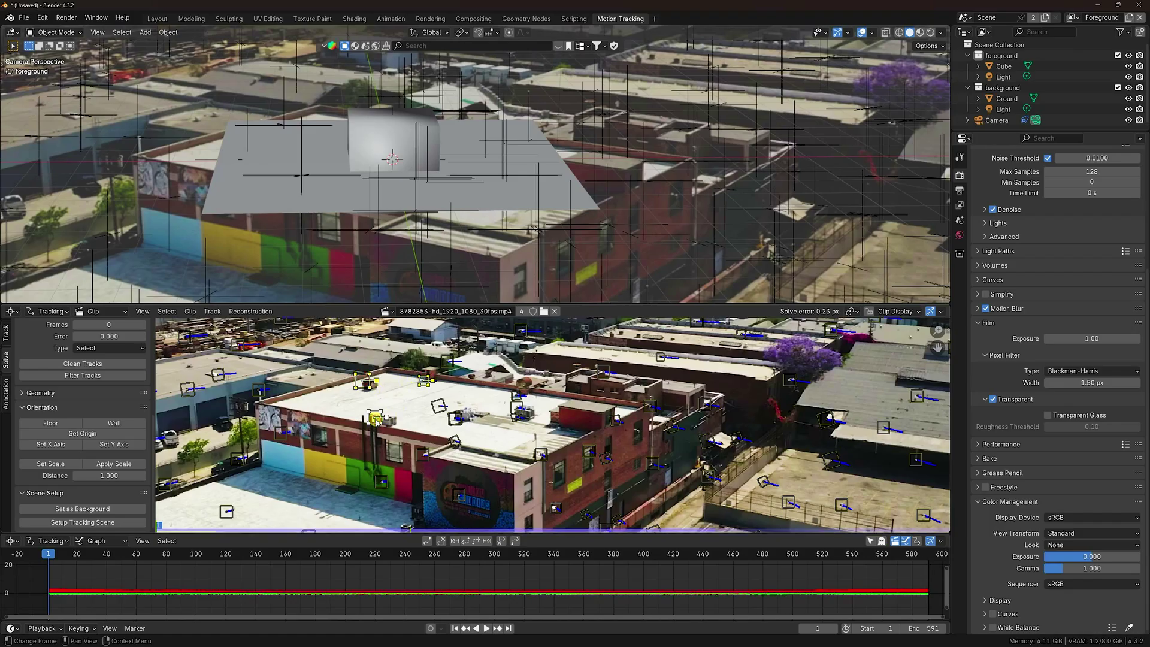
click(50, 423)
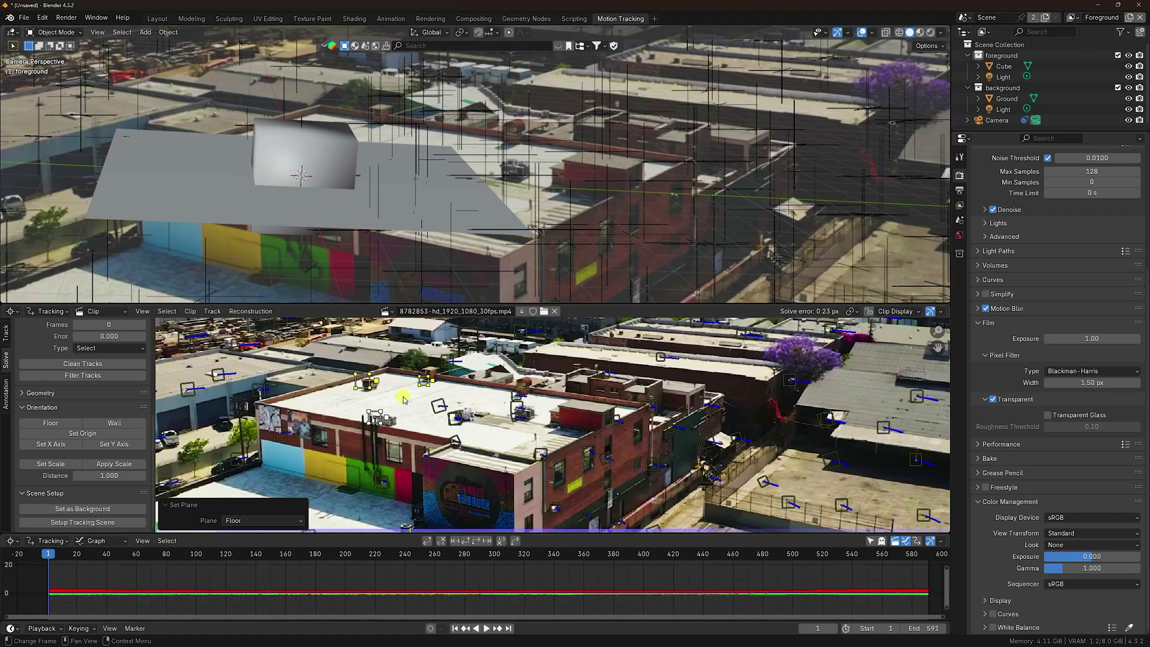
key(ctrl+z)
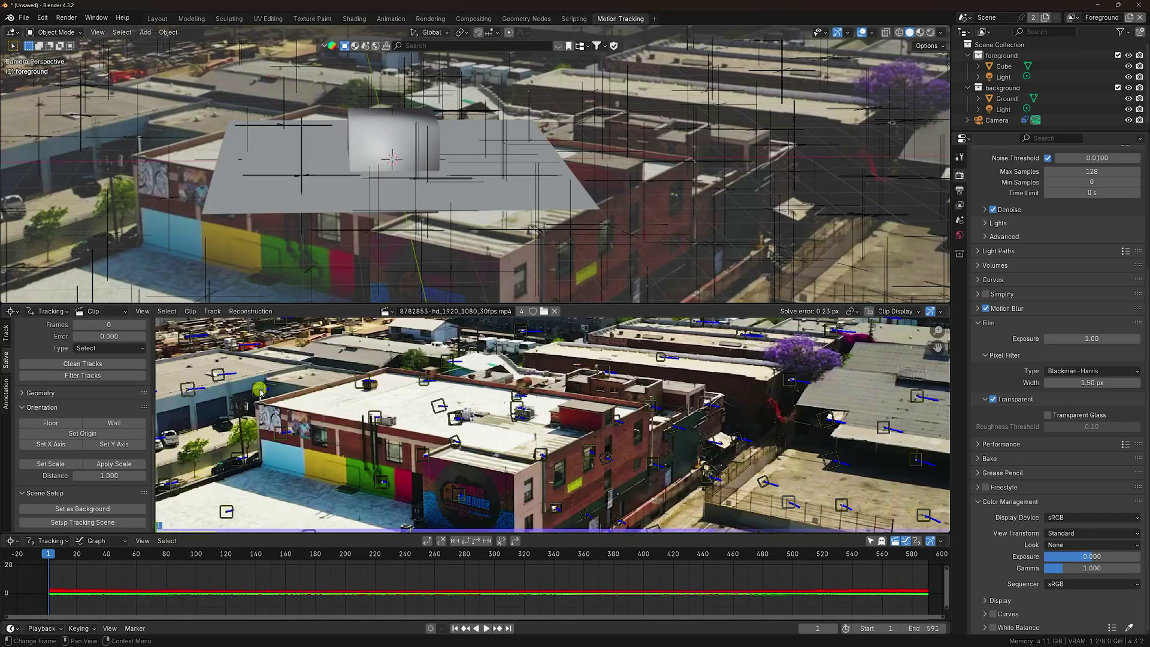
Step: Try to set the floor plane from the rear vent, wall pipe and central rooftop unit markers, and undo the attempt
click(422, 383)
shift+click(375, 417)
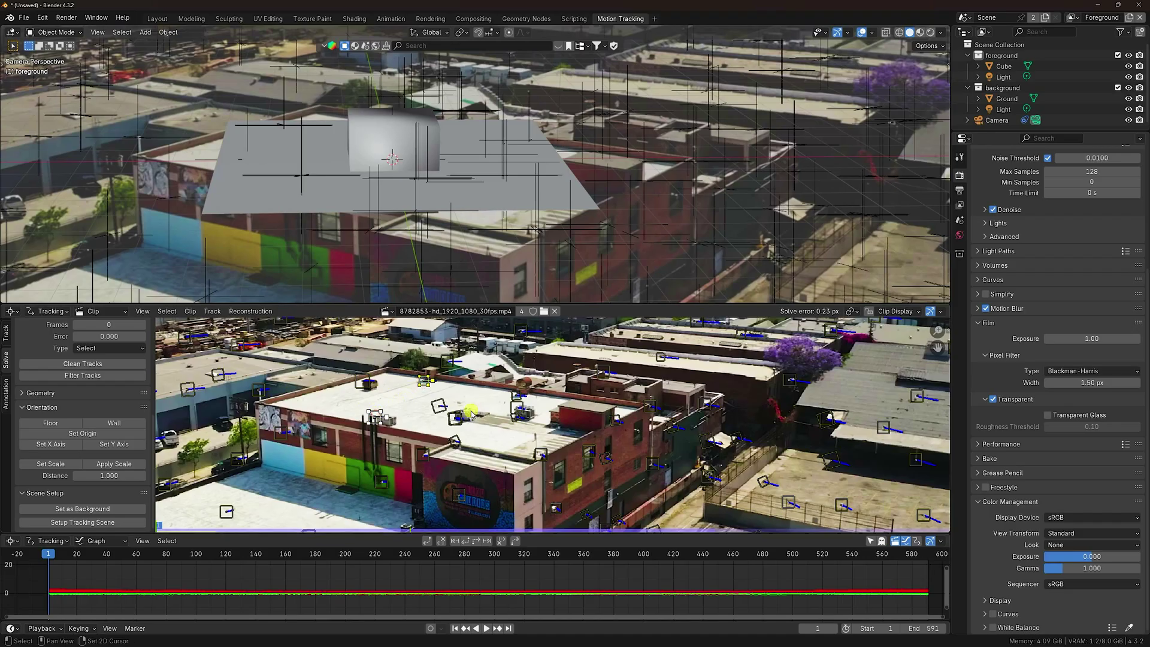
shift+click(518, 416)
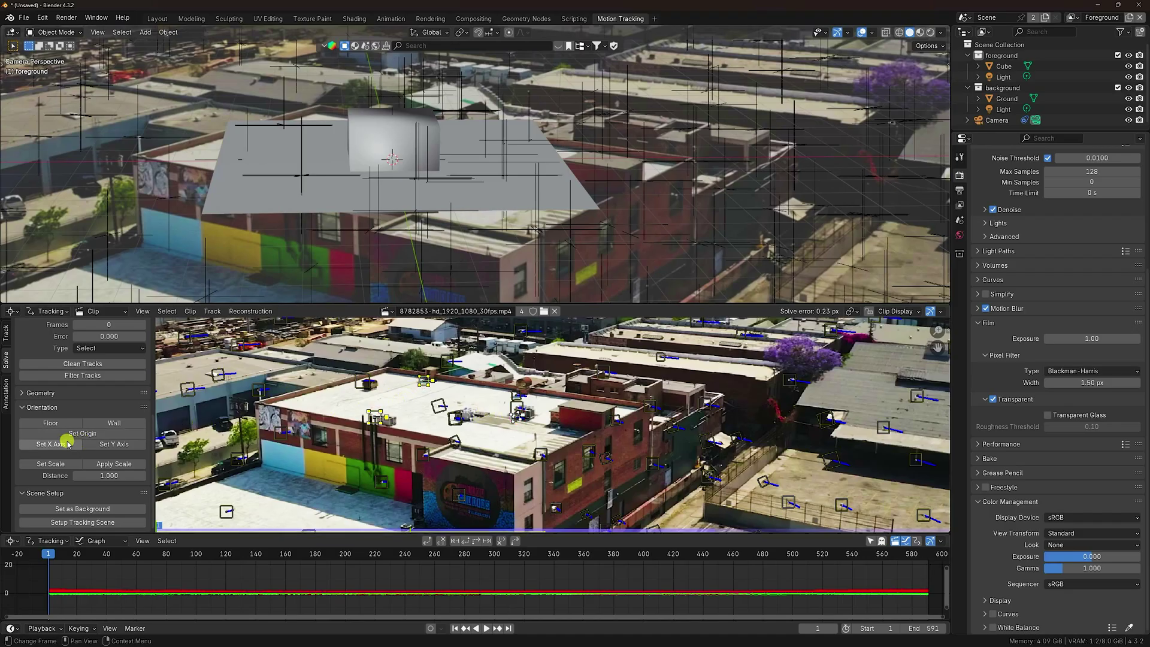
click(51, 423)
key(ctrl+z)
key(ctrl+z)
key(ctrl+z)
key(ctrl+z)
key(ctrl+z)
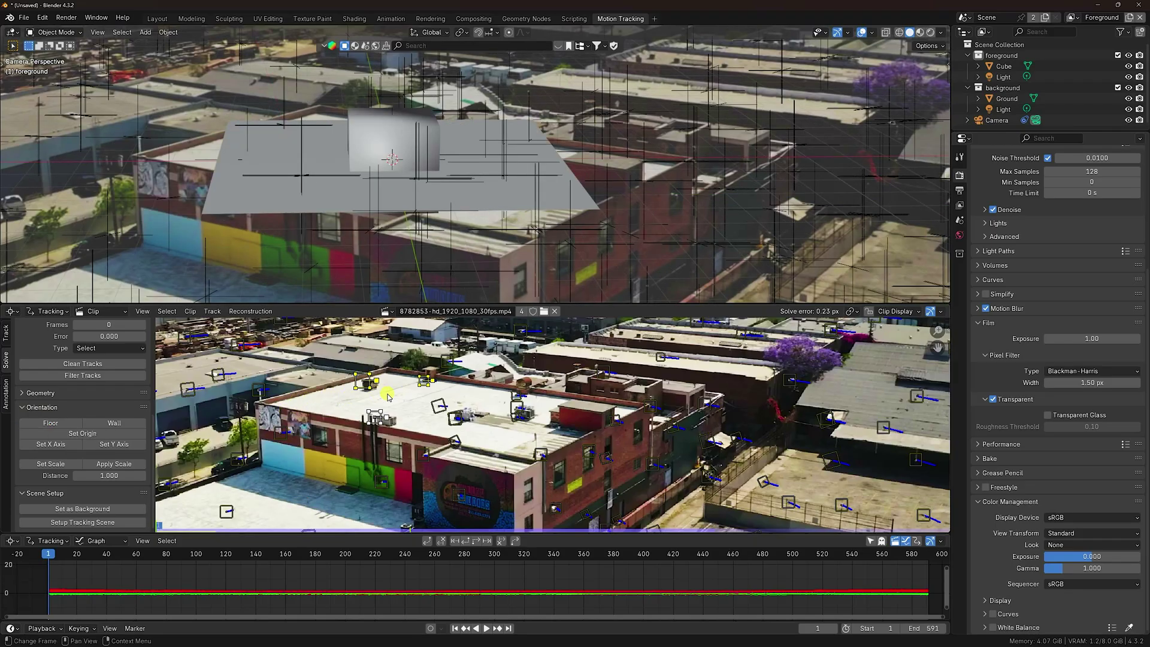
Step: Set the floor plane from three markers around the mural building's front roof corner and central rooftop unit
click(457, 442)
shift+click(541, 455)
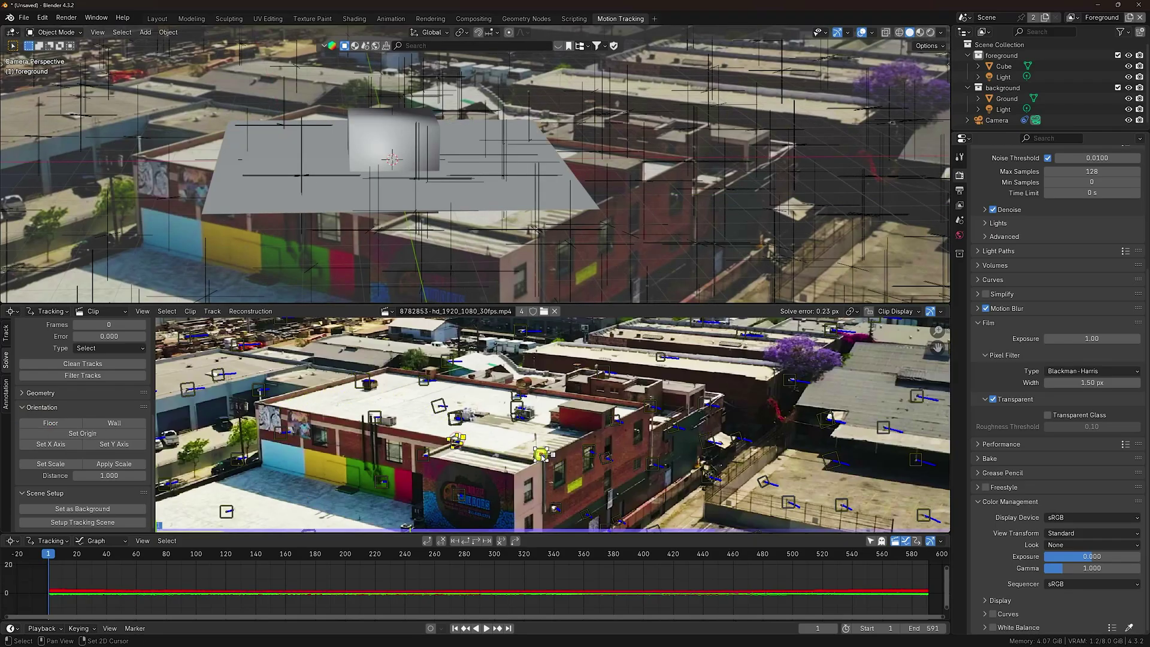
shift+click(514, 419)
click(56, 424)
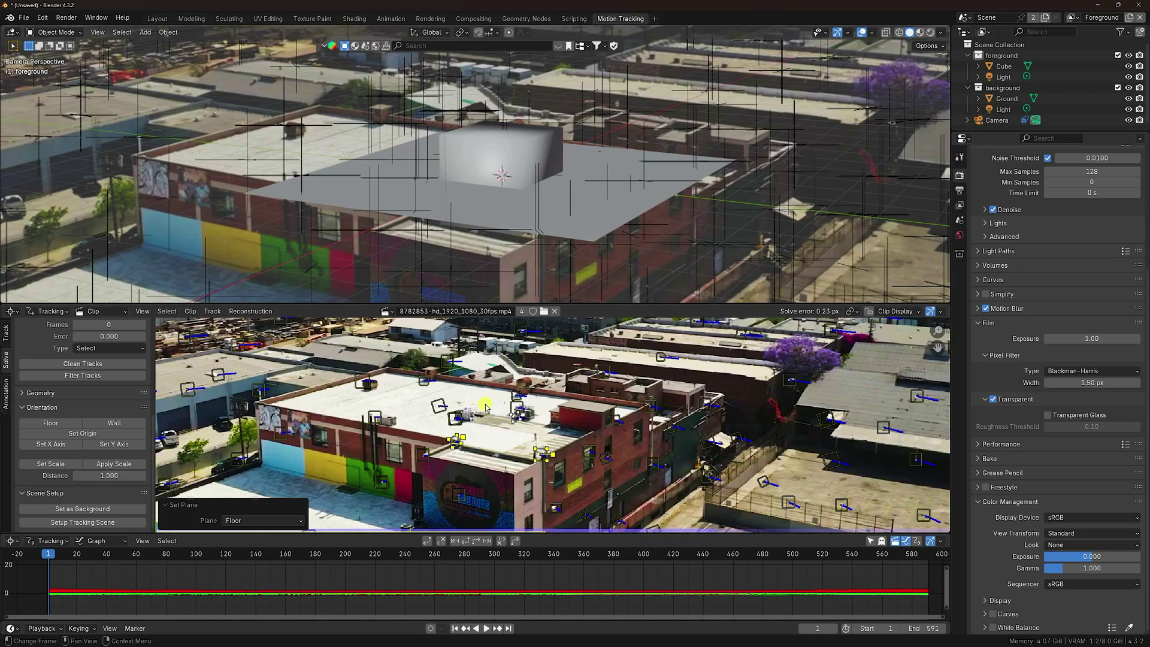
Step: Switch to the Layout workspace and look at the scene through the tracked camera
scroll(485, 407, down, 2)
scroll(533, 230, down, 2)
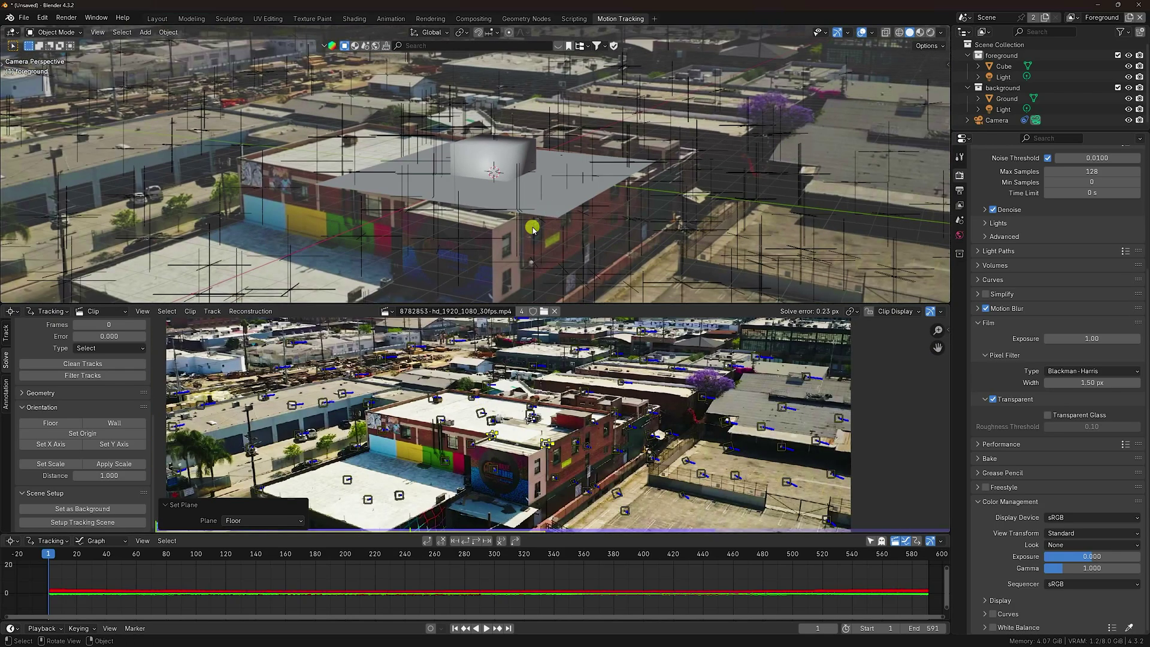
click(155, 19)
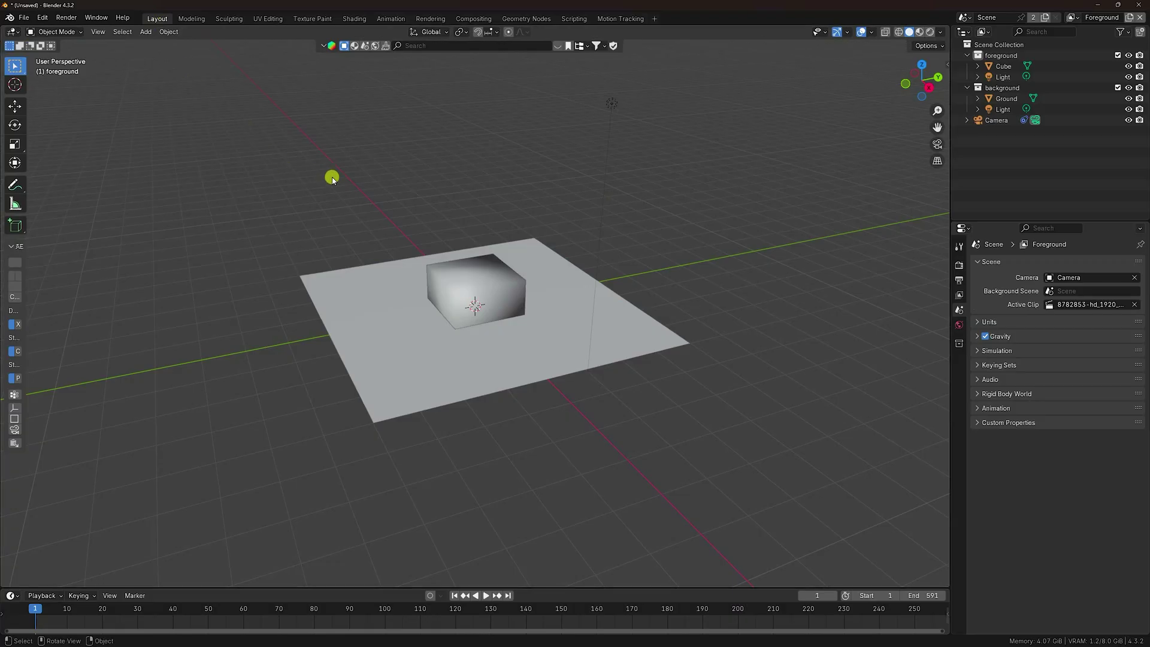
key(KP_0)
Step: Apply Shade Auto Smooth to the cube and set its Z location to 1 m
click(521, 324)
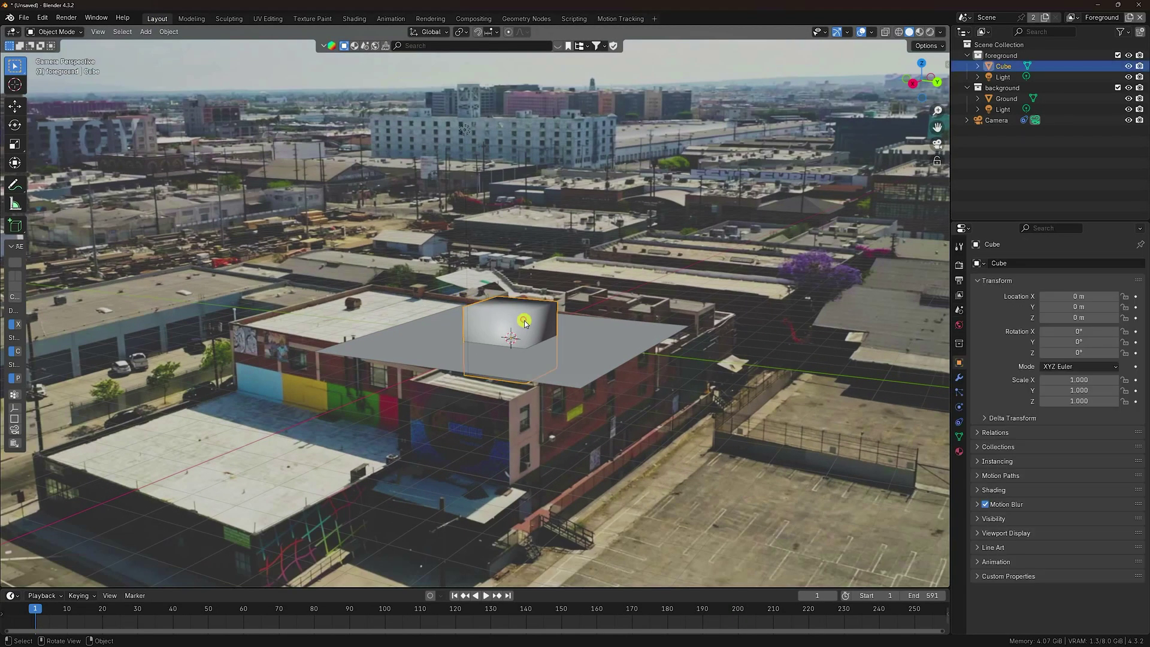
right_click(520, 319)
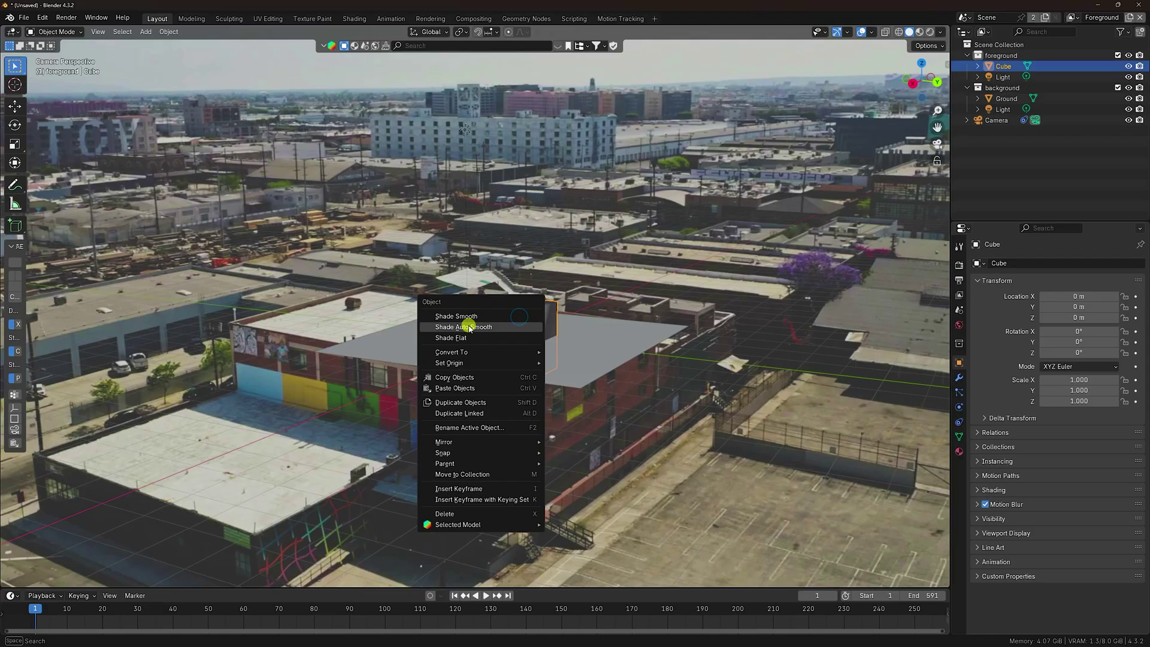
click(466, 326)
click(1076, 318)
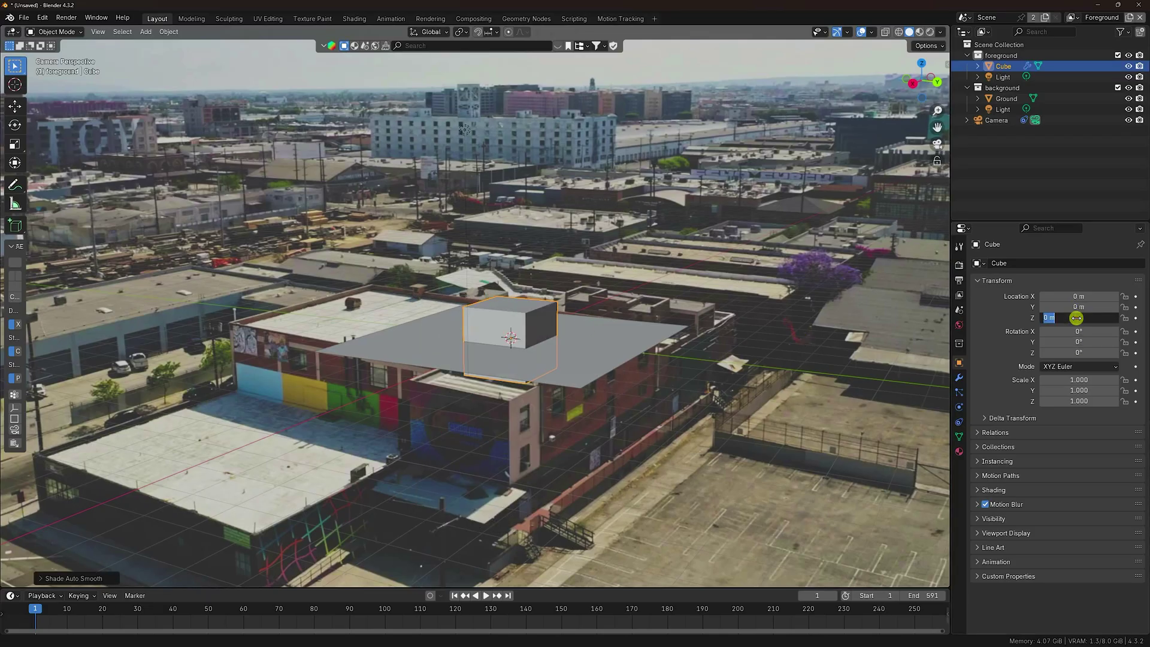
text(1)
key(Return)
Step: Select the ground plane, play the footage to check how the objects stick to the roof, and return to frame 1
click(570, 358)
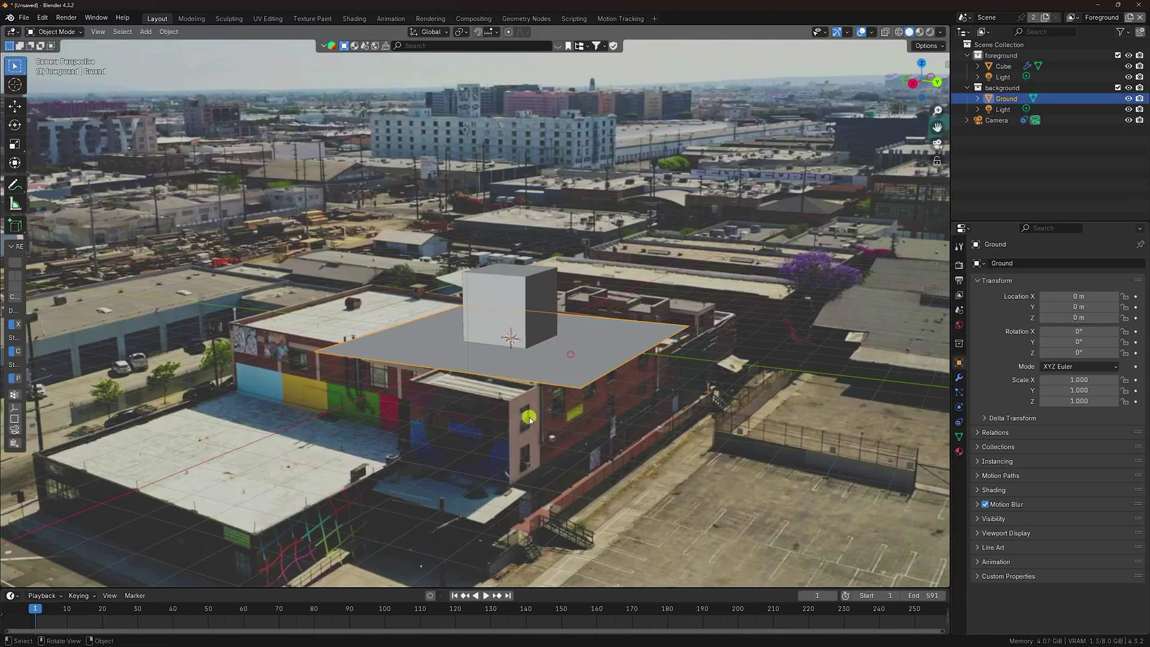
click(484, 596)
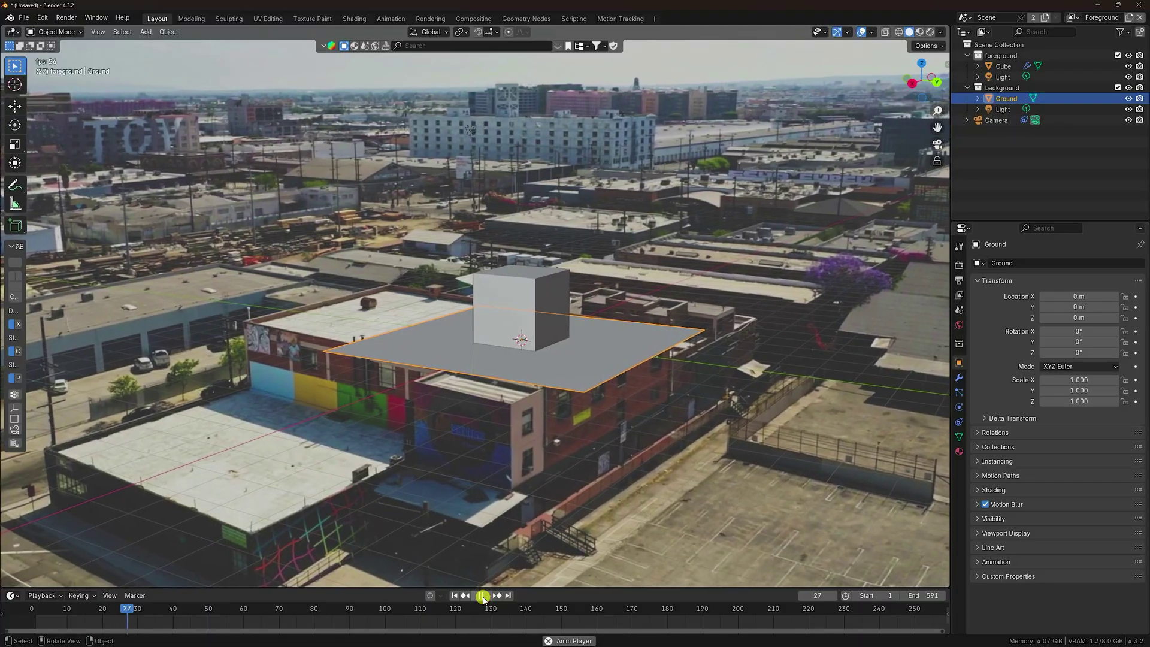
scroll(373, 344, down, 1)
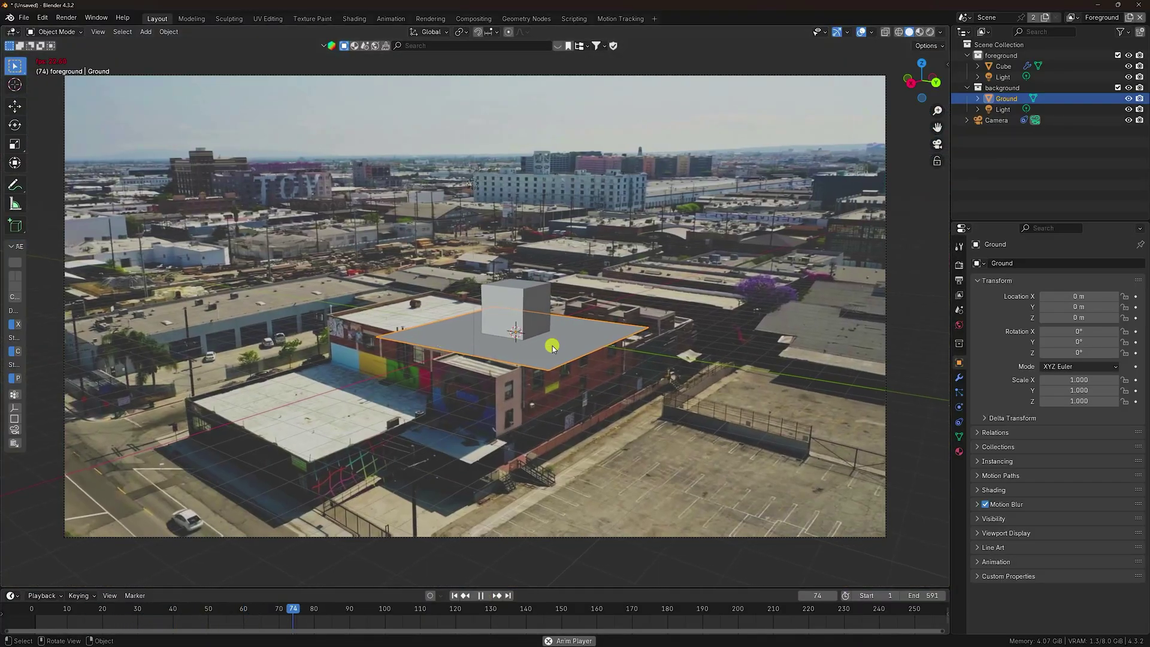
scroll(552, 345, up, 1)
shift+middle_drag(557, 345, 493, 349)
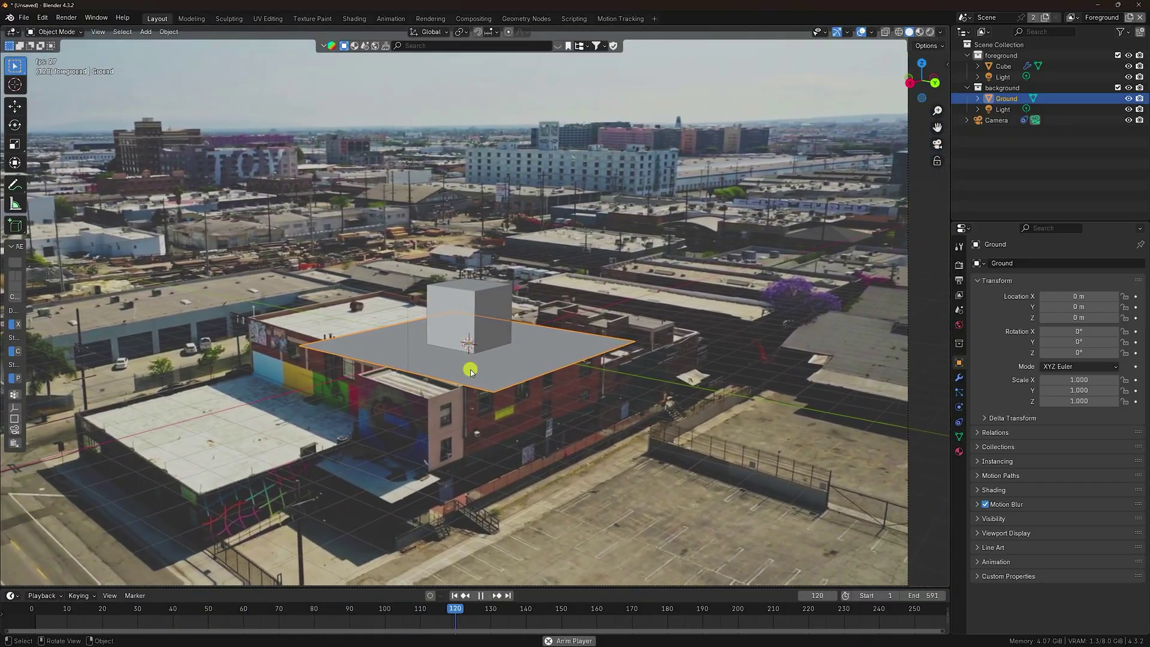
click(482, 597)
click(455, 596)
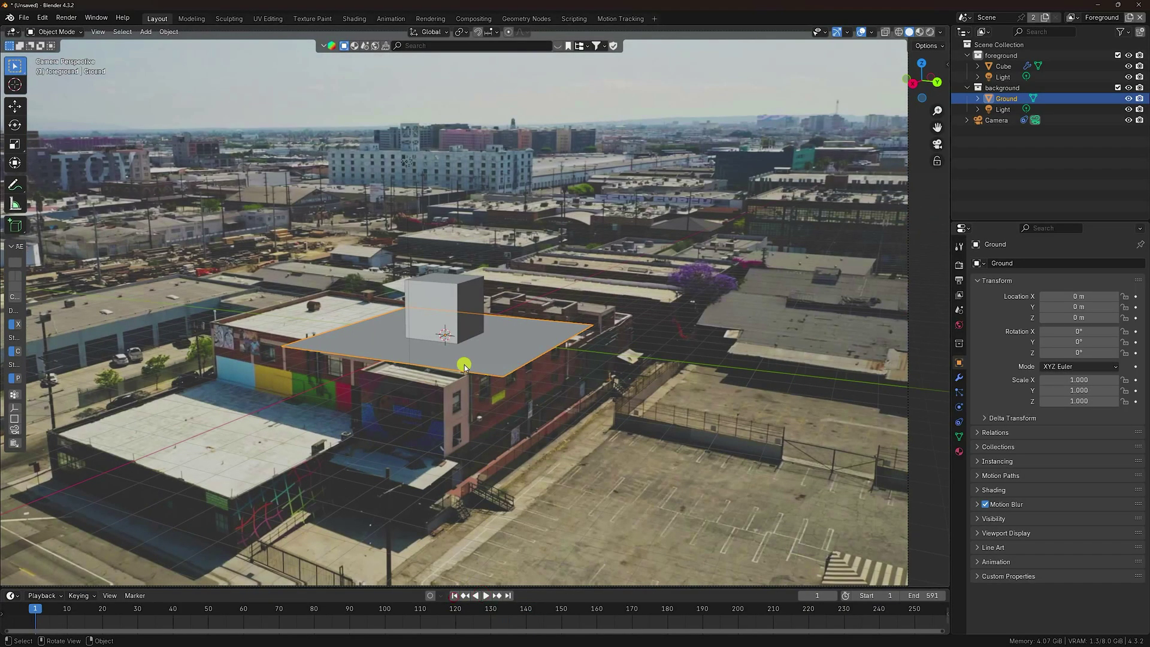
Step: Put the ground plane into Edit Mode, select its edge nearest the street, and display the viewport in wireframe
click(14, 105)
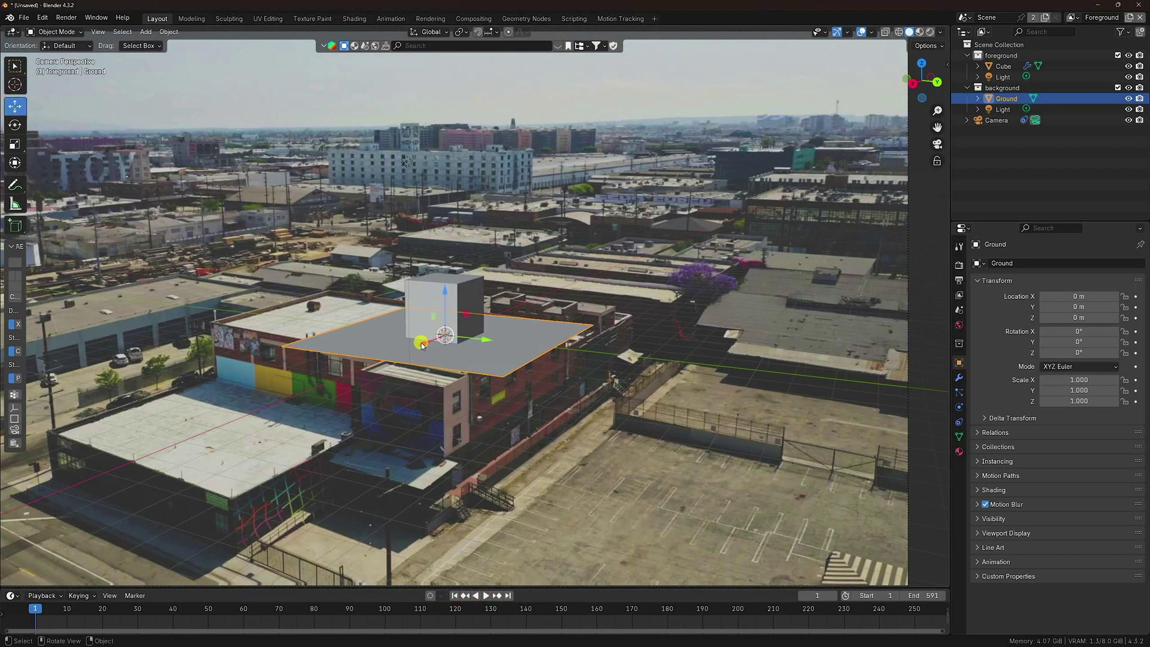
scroll(422, 346, up, 3)
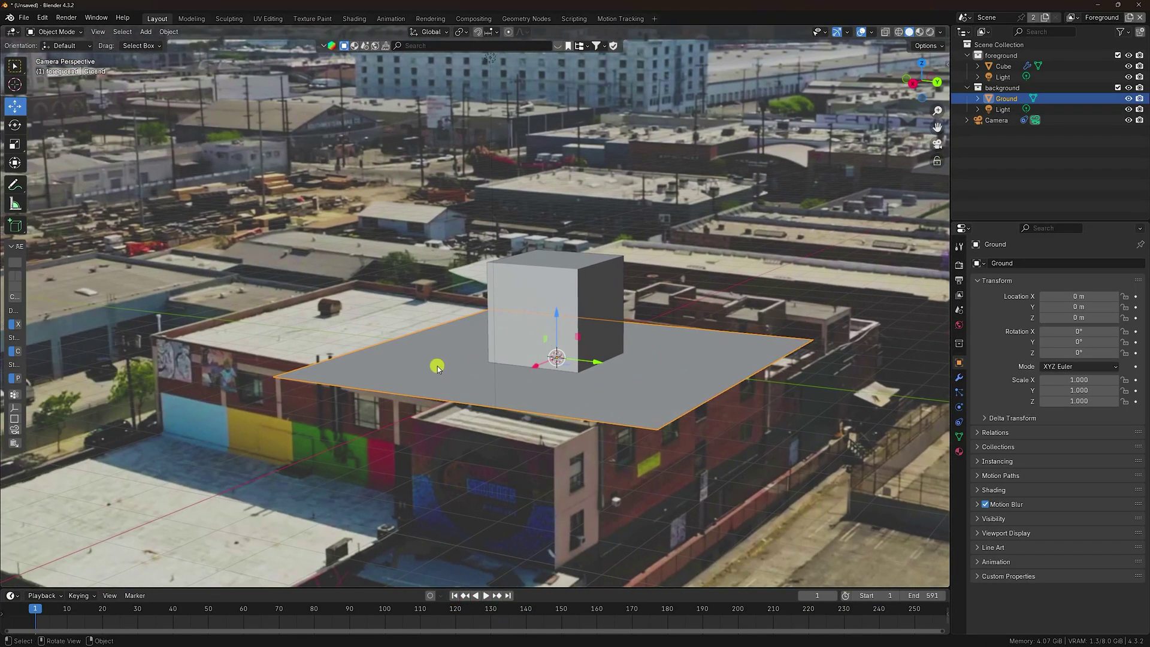
click(54, 32)
click(53, 54)
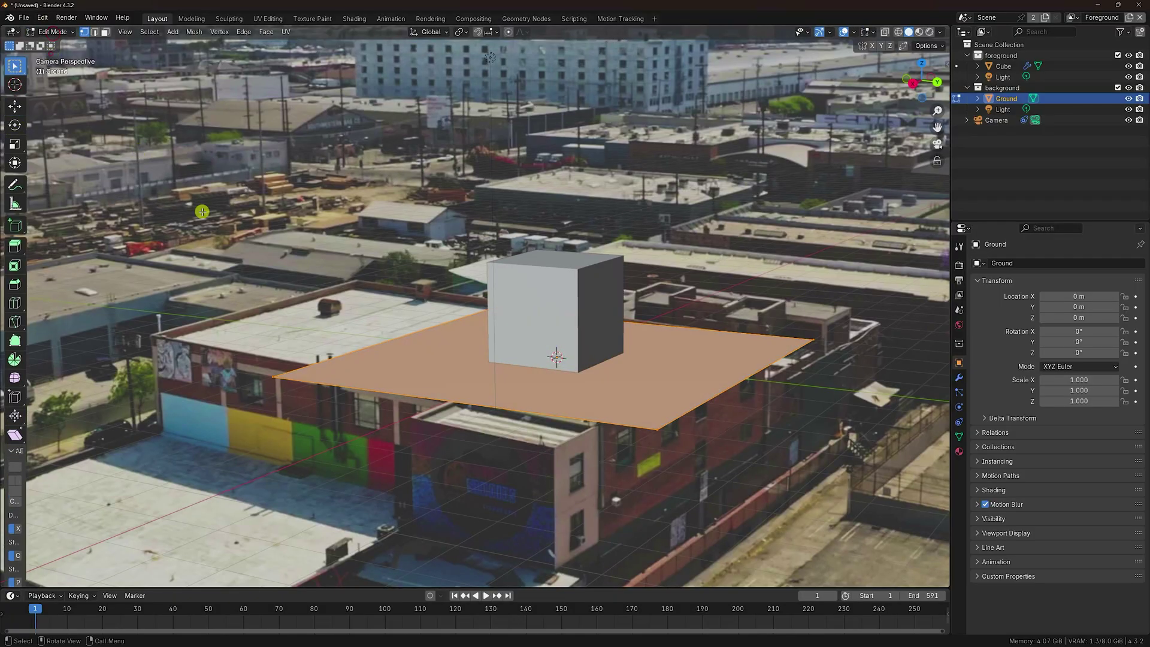
click(250, 346)
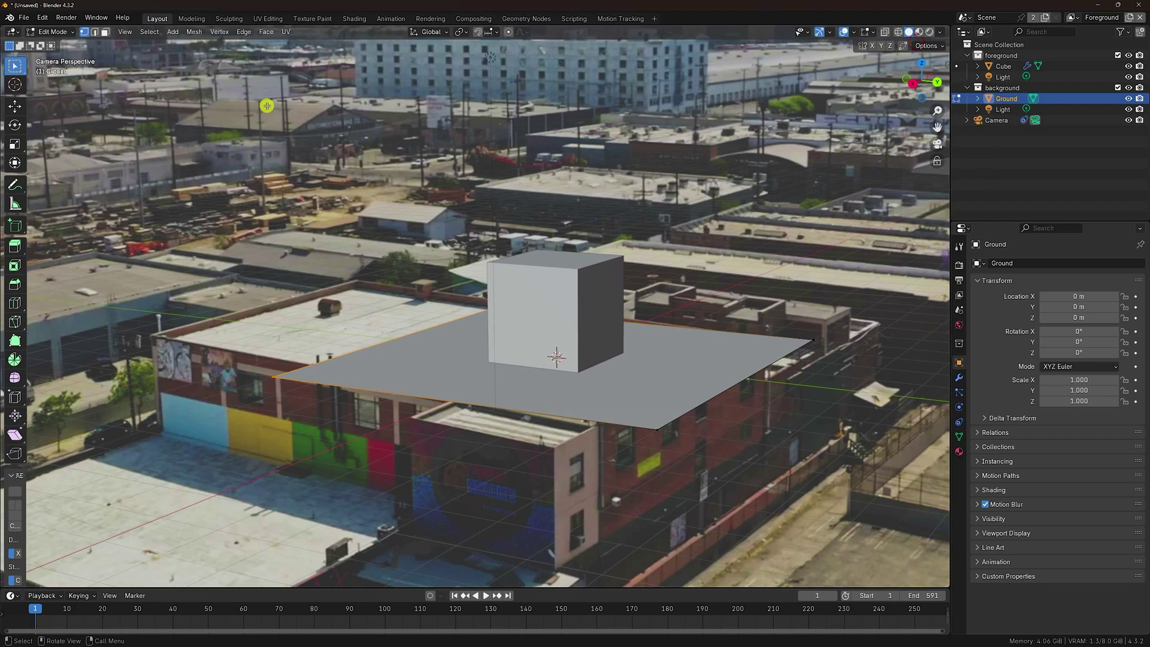
click(898, 32)
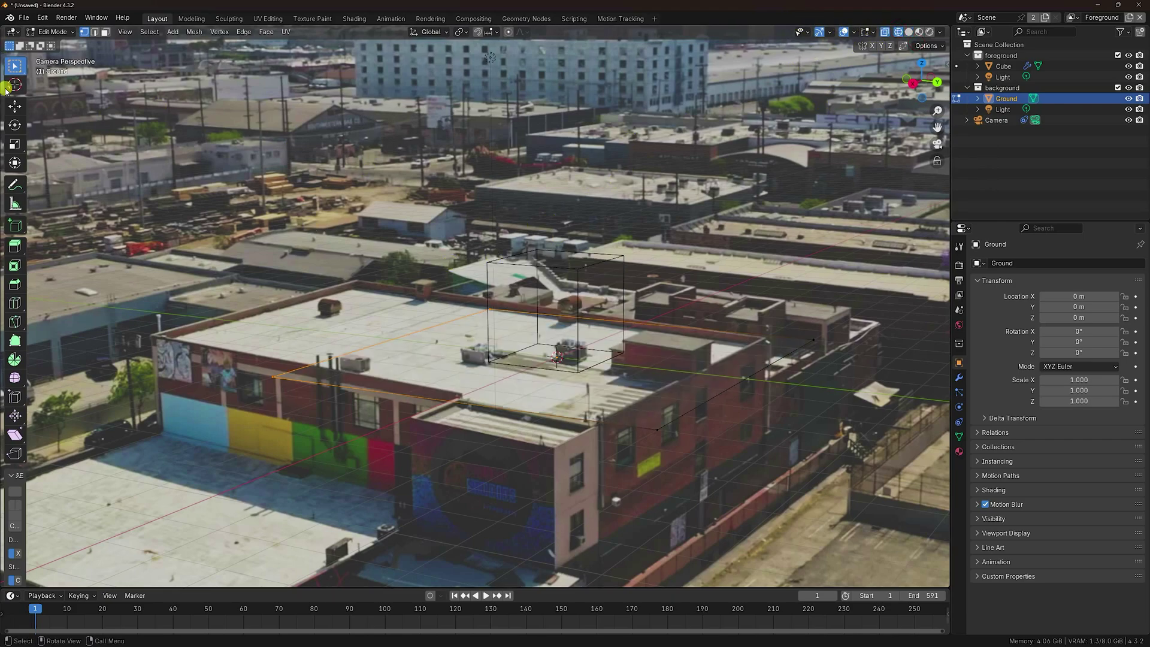
Step: Extend the plane's selected edge towards the street end of the roof and align its front vertex with the corner above the portrait mural
click(15, 106)
drag(443, 342, 242, 296)
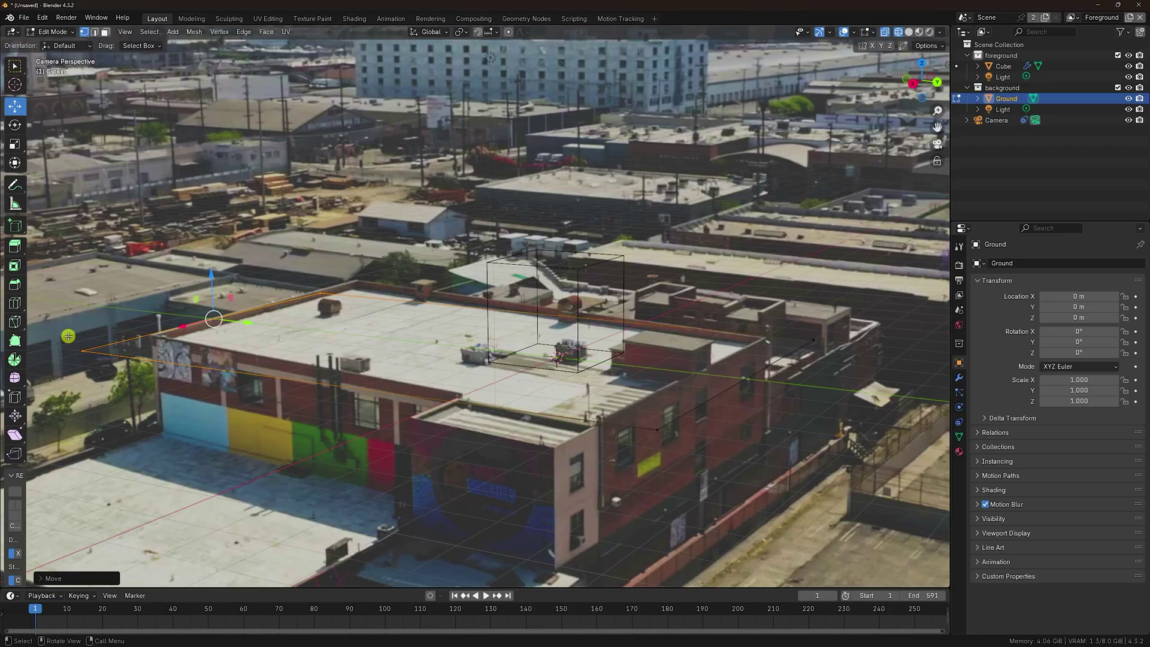
click(82, 351)
drag(57, 356, 118, 339)
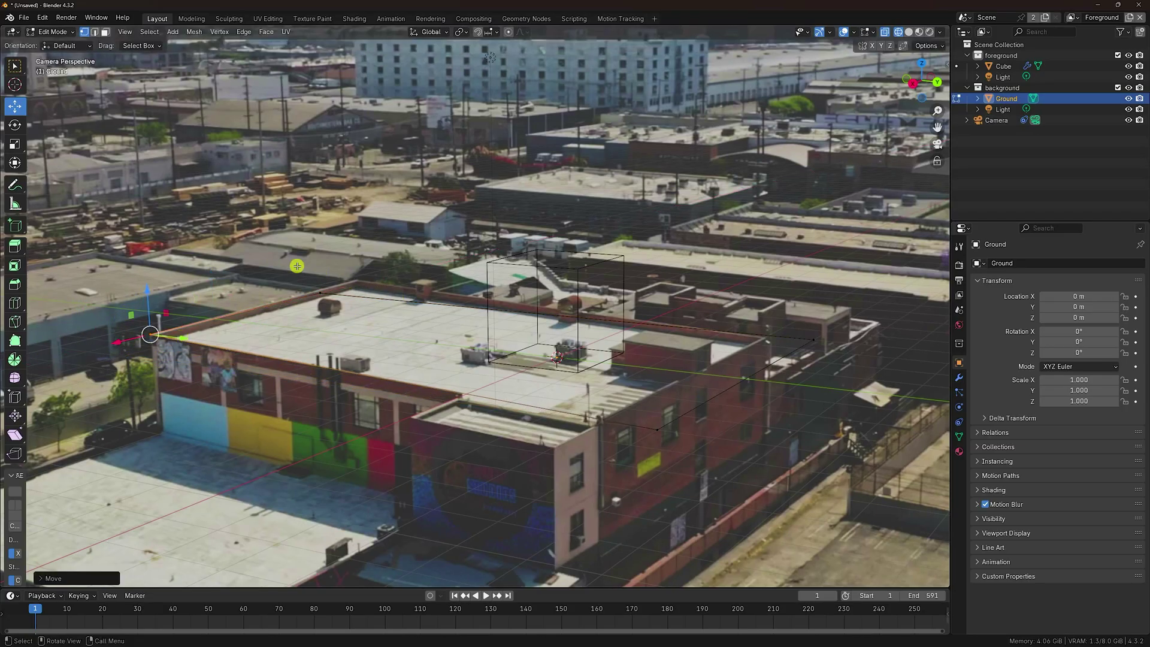
Step: Move the plane's rear street-side vertex onto the matching back corner of the mural building's roof
drag(297, 266, 351, 303)
scroll(352, 293, up, 2)
shift+middle_drag(333, 279, 389, 299)
drag(290, 307, 333, 293)
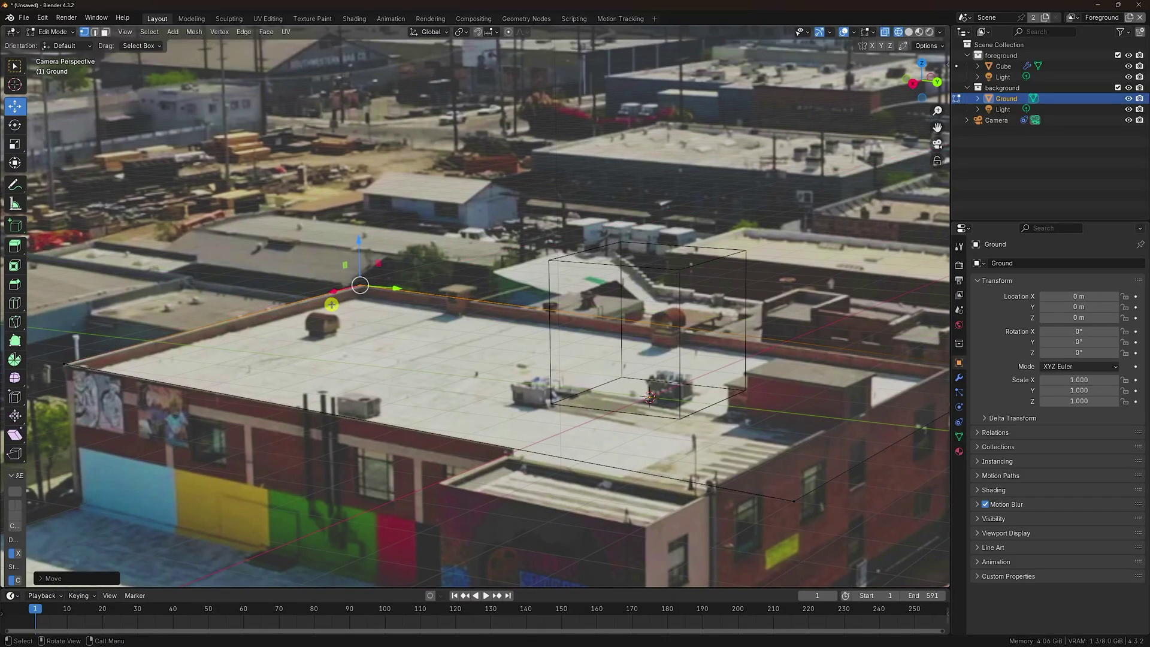
Step: Move the plane's nearest vertex onto the front roof corner beside the pink wall
shift+middle_drag(650, 414, 534, 356)
click(677, 444)
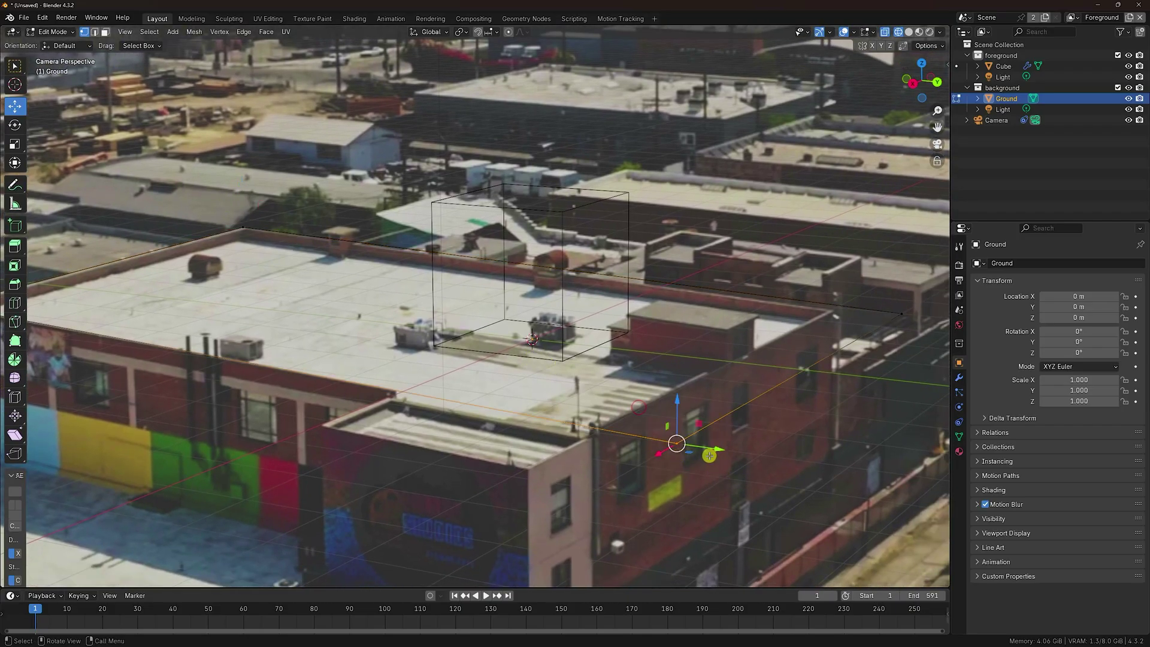
drag(710, 455, 583, 433)
Step: Move the plane's remaining vertex onto the far corner of the roof, behind the red rooftop structure
shift+middle_drag(649, 361, 486, 398)
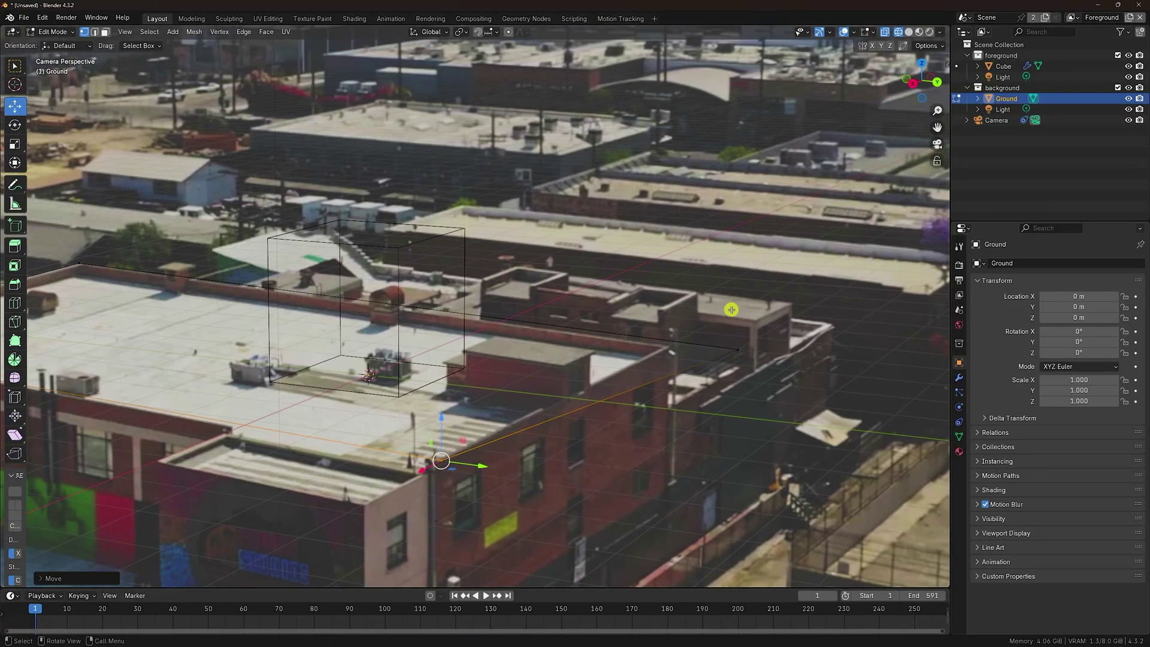
drag(732, 310, 720, 356)
scroll(496, 320, down, 3)
shift+middle_drag(416, 334, 529, 339)
Step: Return the ground plane to Object Mode and display the viewport in solid shading
click(54, 32)
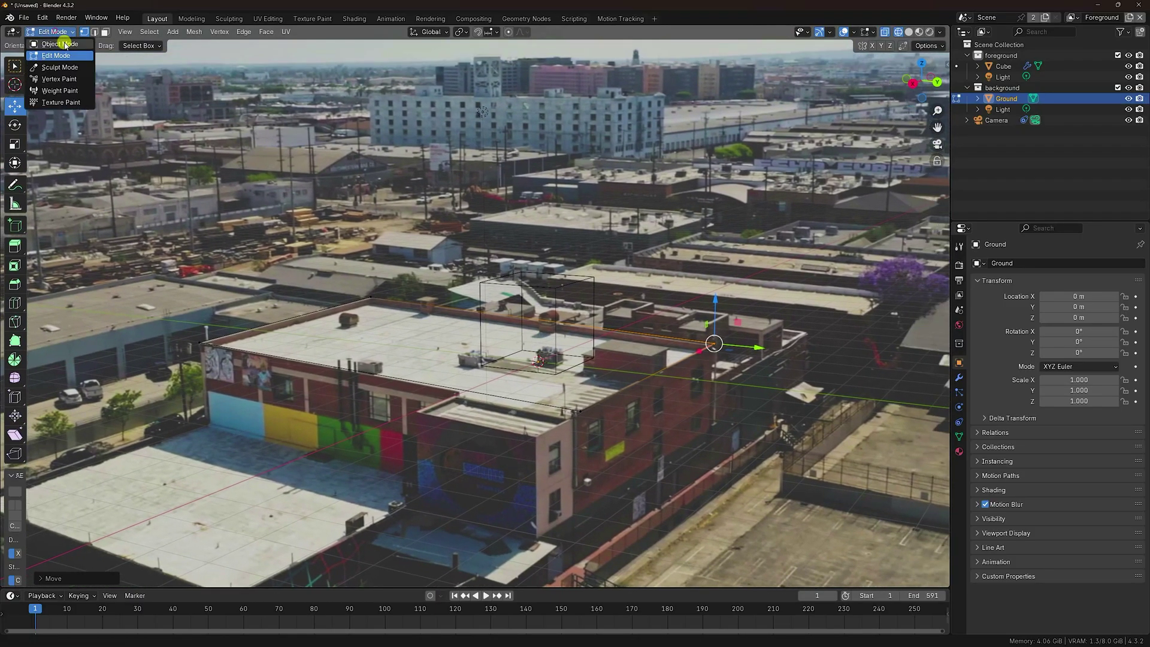
click(54, 44)
key(shift+z)
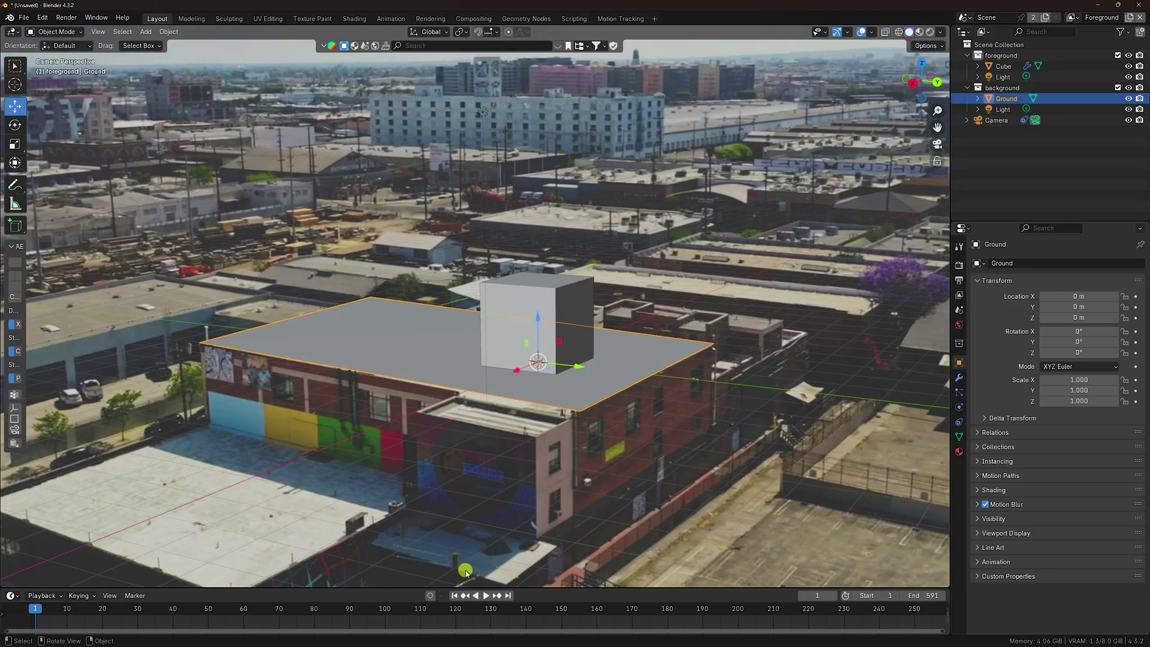
Step: Play the footage to check that the reshaped ground plane follows the roof, and return to frame 1
click(482, 596)
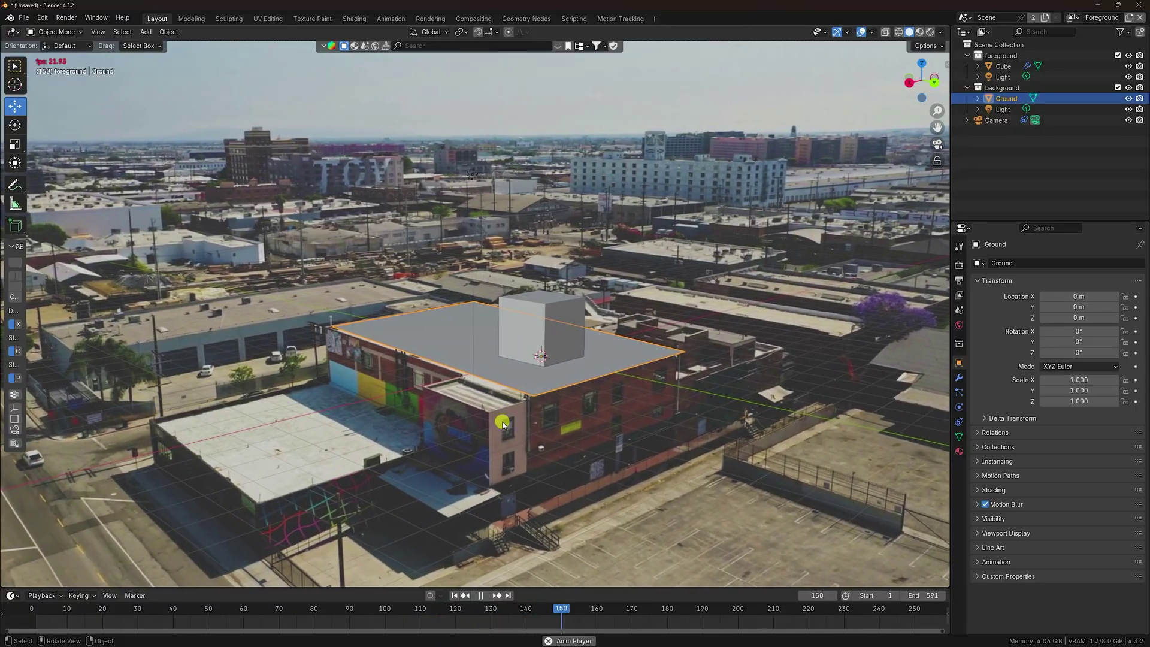
click(477, 595)
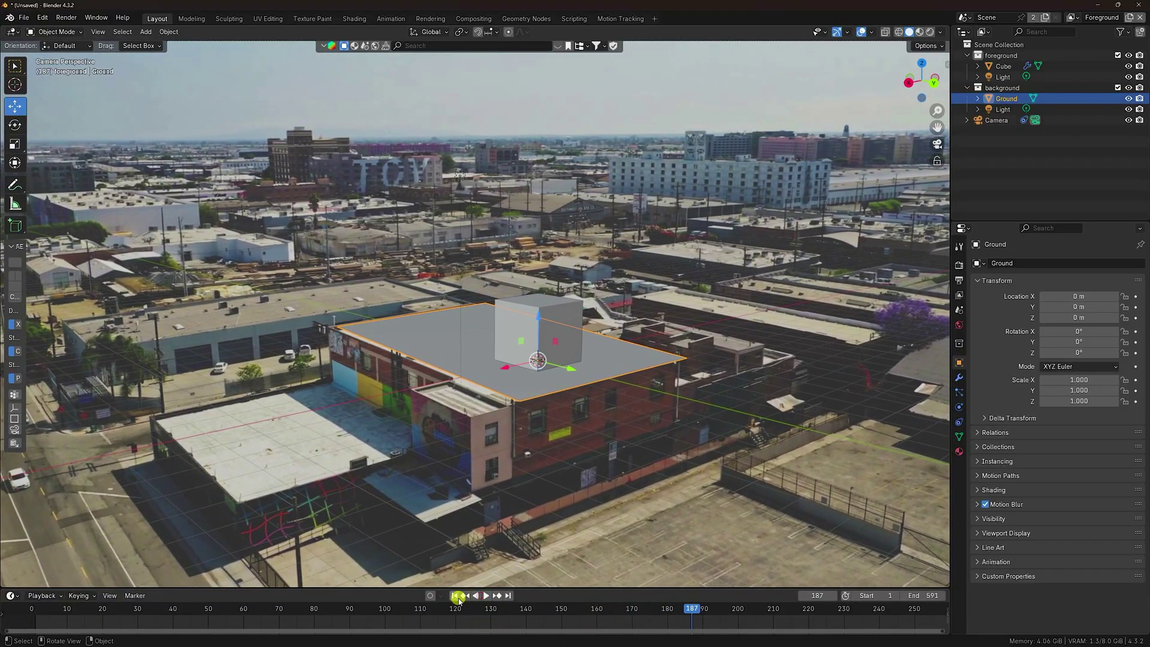
click(454, 595)
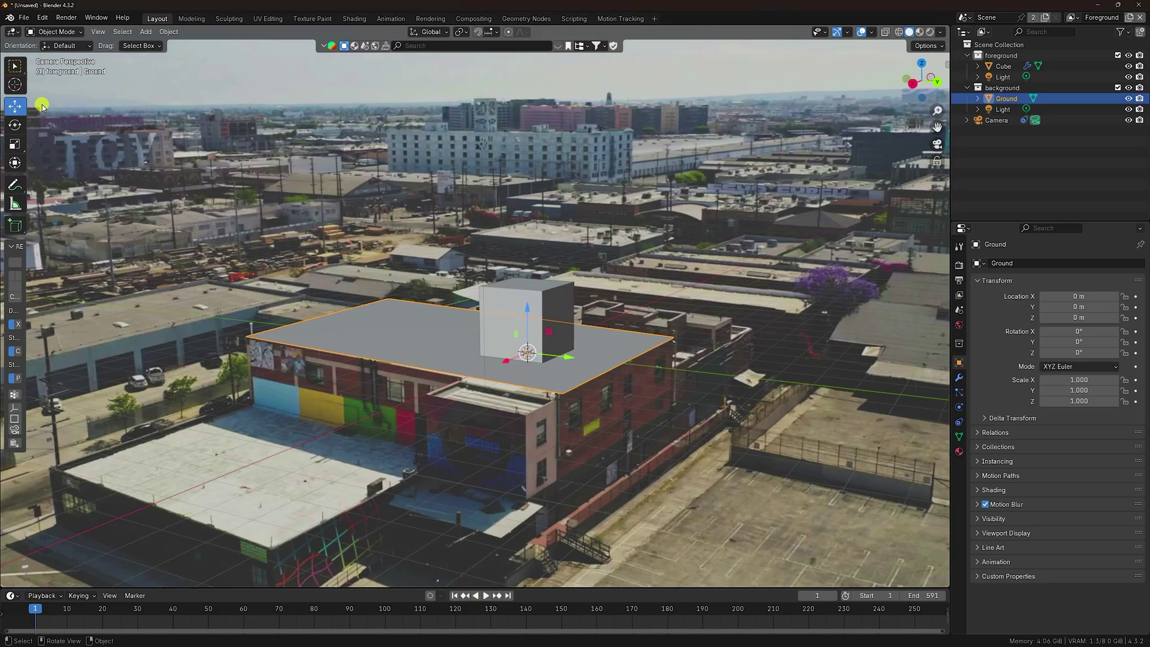
Step: Edit the ground plane in edge selection mode and move its front edge slightly outward past the roof's front wall
click(57, 32)
click(58, 55)
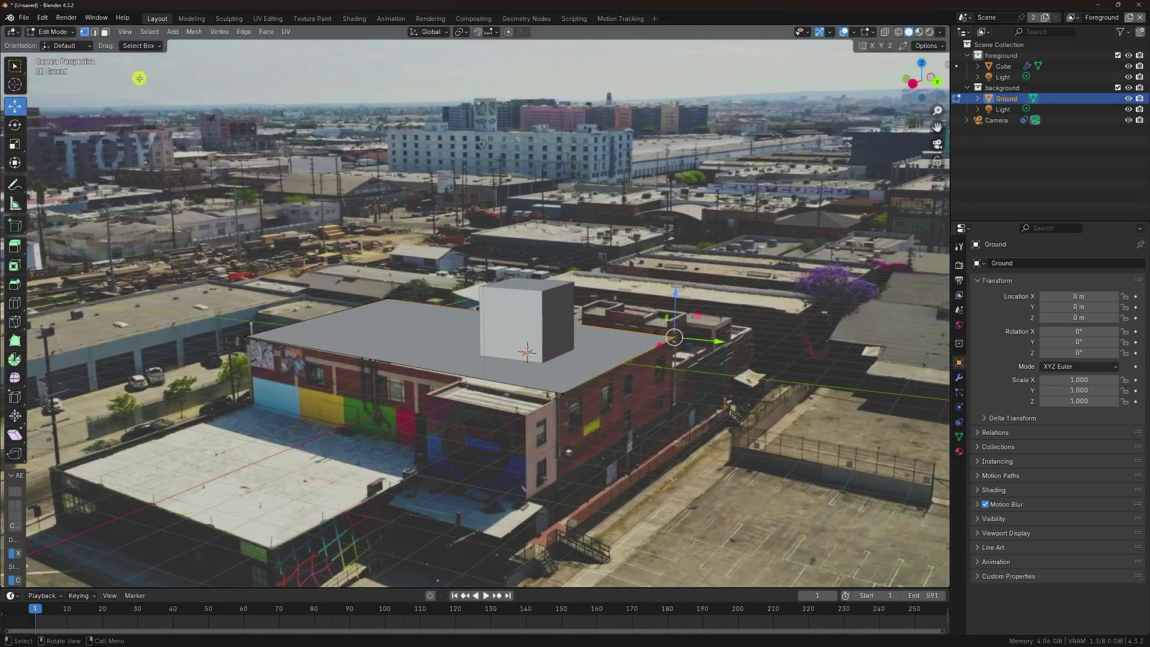
click(94, 32)
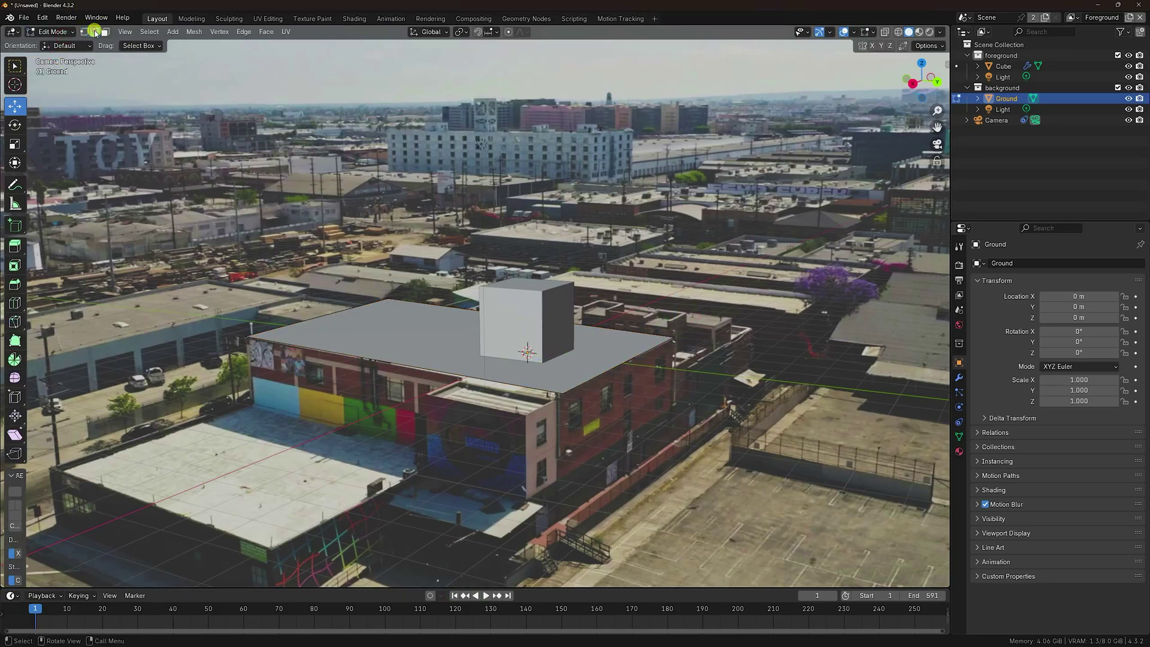
click(321, 349)
scroll(341, 359, up, 1)
shift+middle_drag(356, 362, 423, 346)
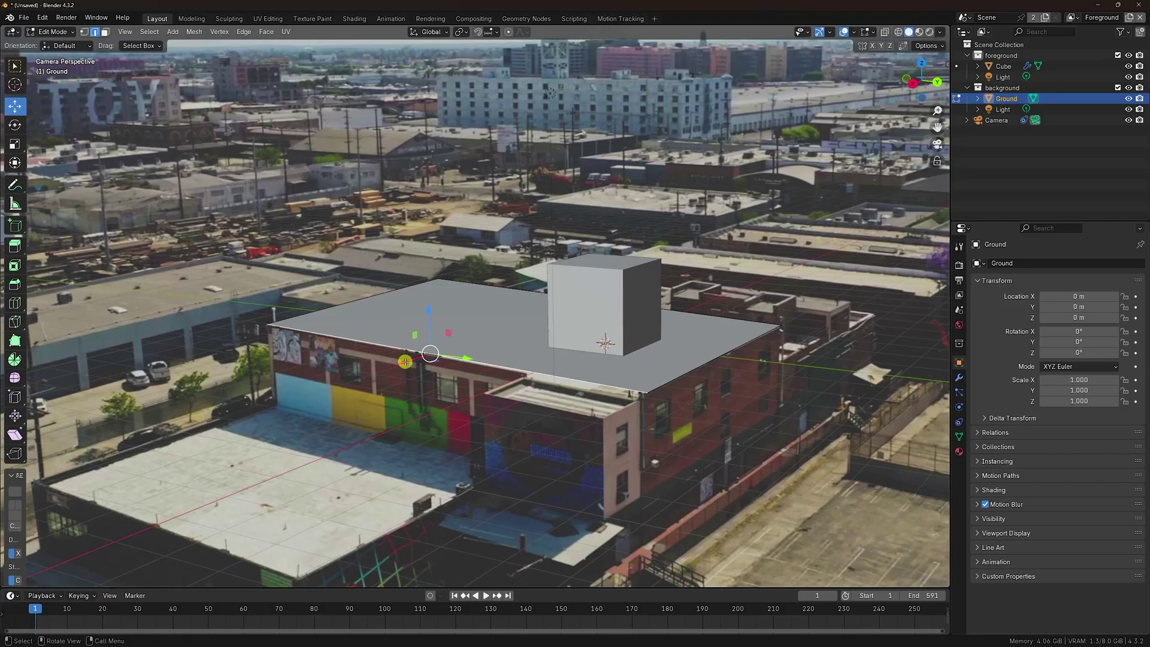
drag(405, 362, 397, 370)
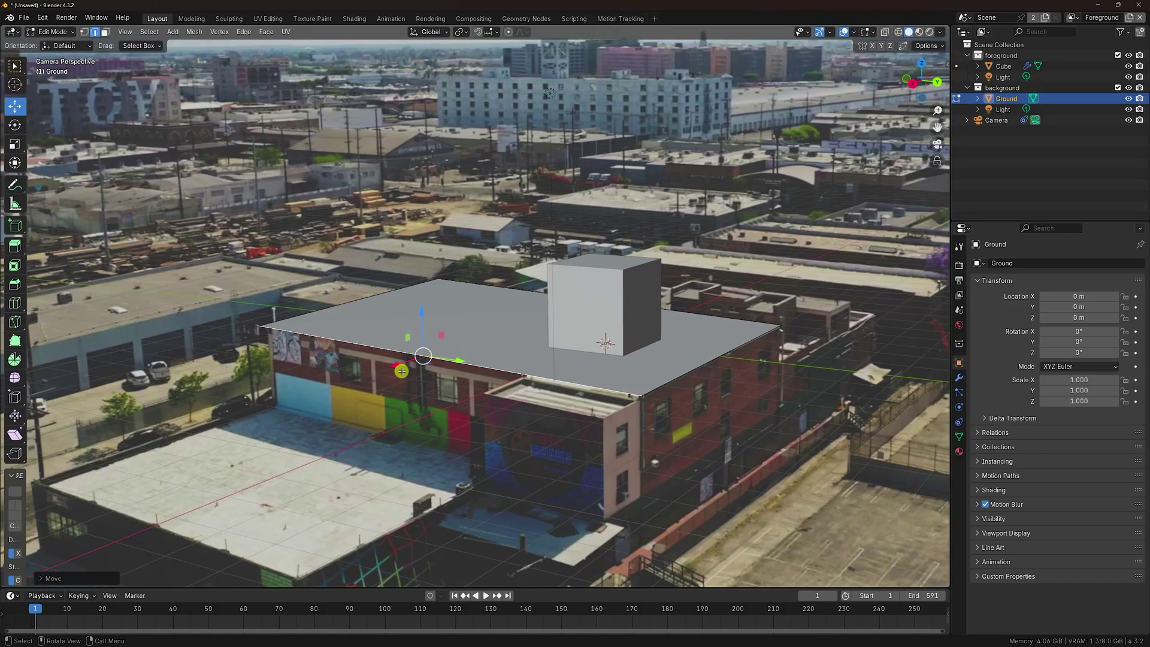
Step: Extrude the plane's front edge straight down along Z to form a wall reaching the lower roof
key(g)
key(g)
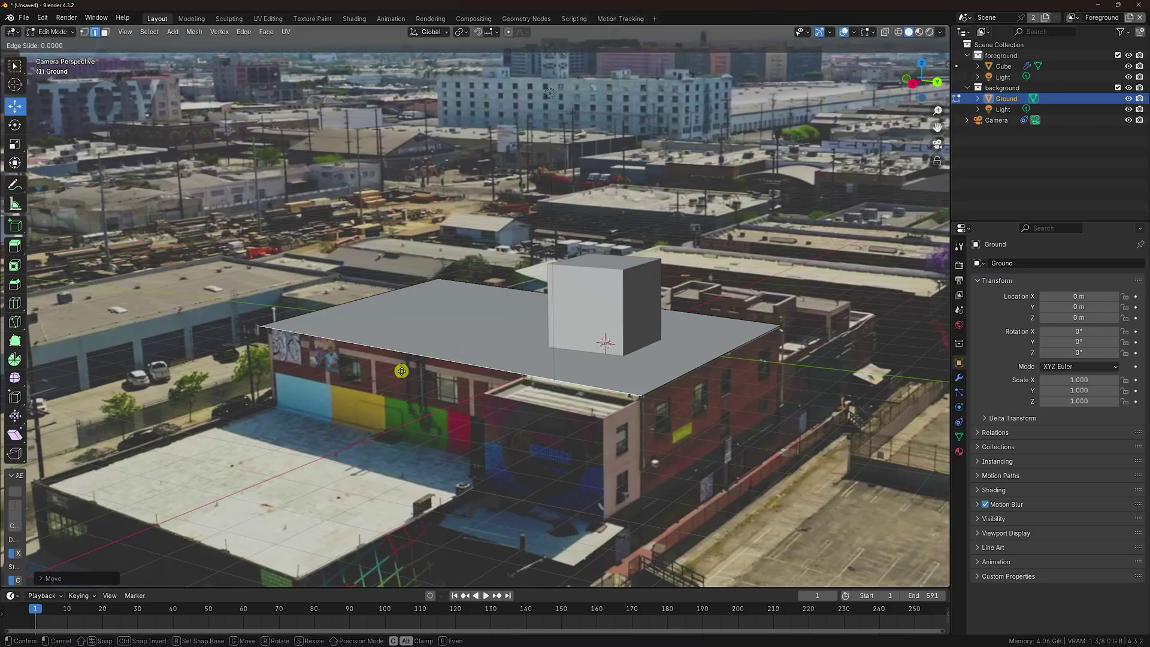
right_click(401, 371)
drag(423, 319, 429, 410)
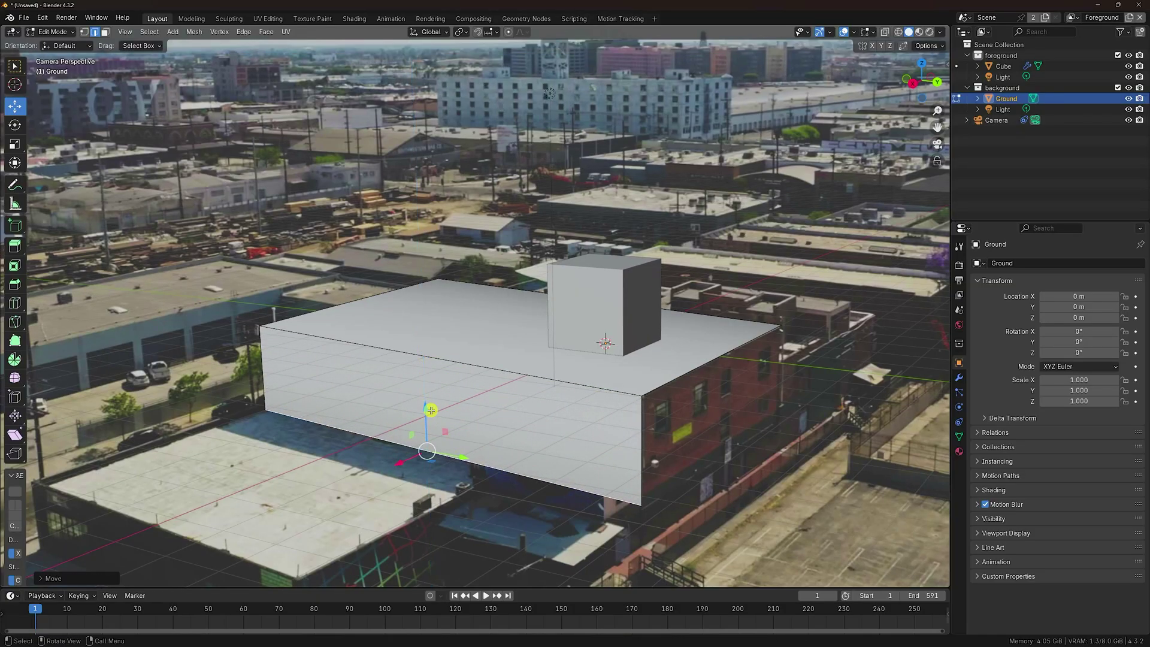
Step: Extrude the wall's bottom edge outward along X to cover the lower white roof in front of the building
key(e)
key(g)
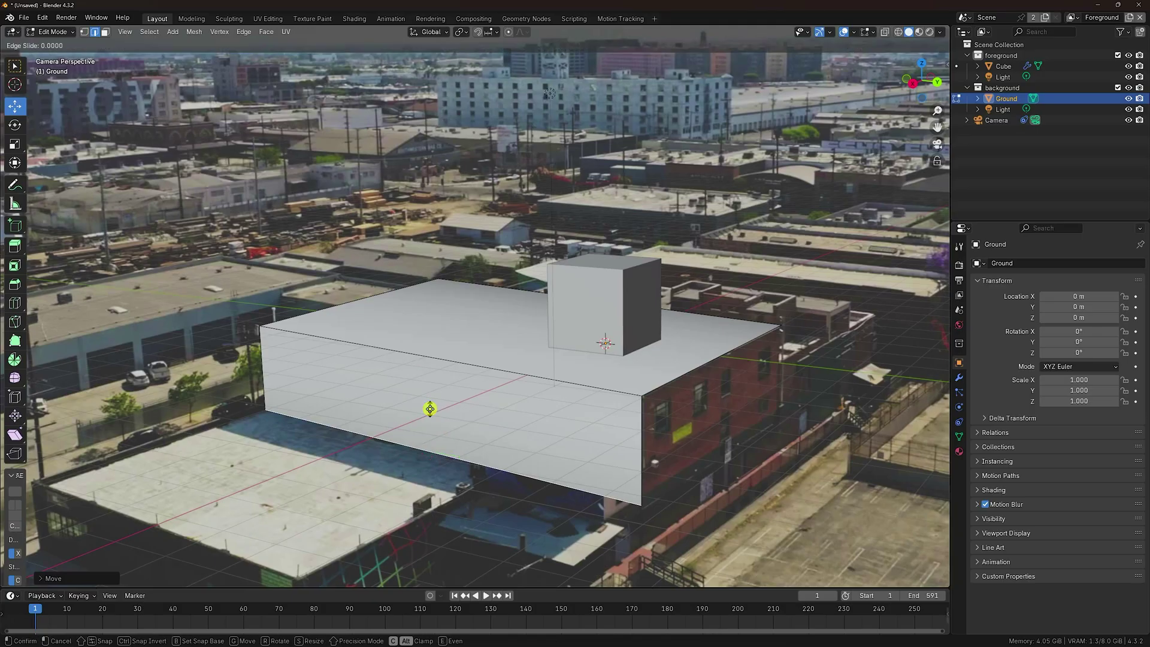
right_click(429, 408)
drag(400, 463, 146, 549)
scroll(297, 424, down, 3)
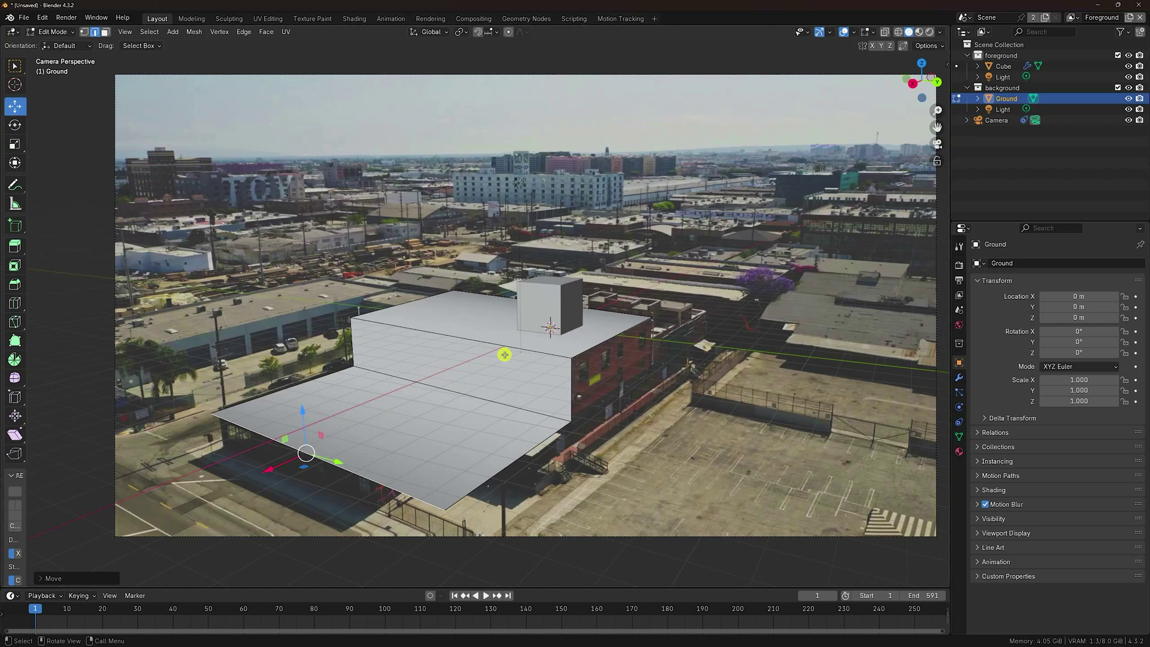
Step: Return the ground mesh to Object Mode and apply Shade Auto Smooth to it
key(Home)
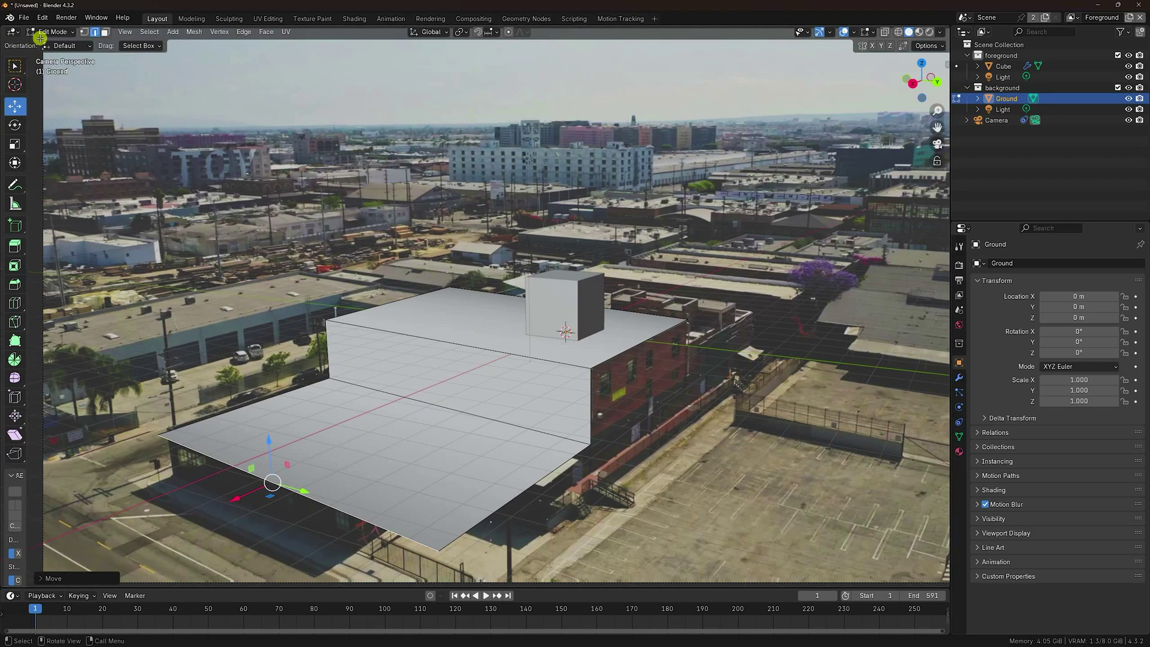
click(39, 37)
click(48, 27)
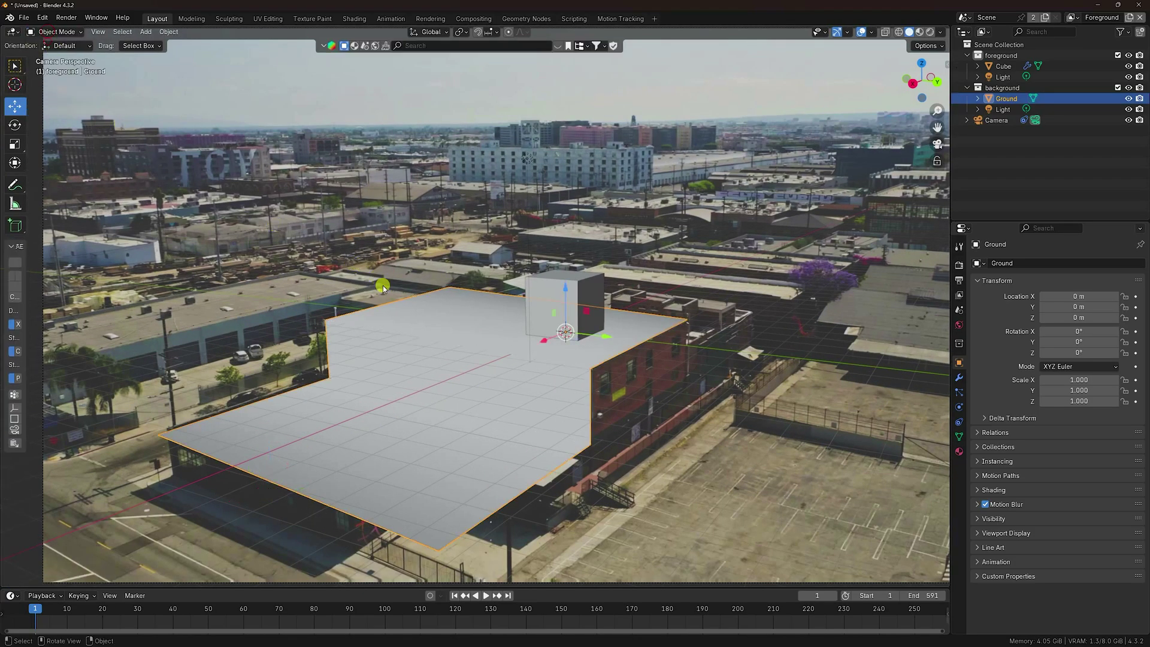
right_click(438, 327)
click(393, 327)
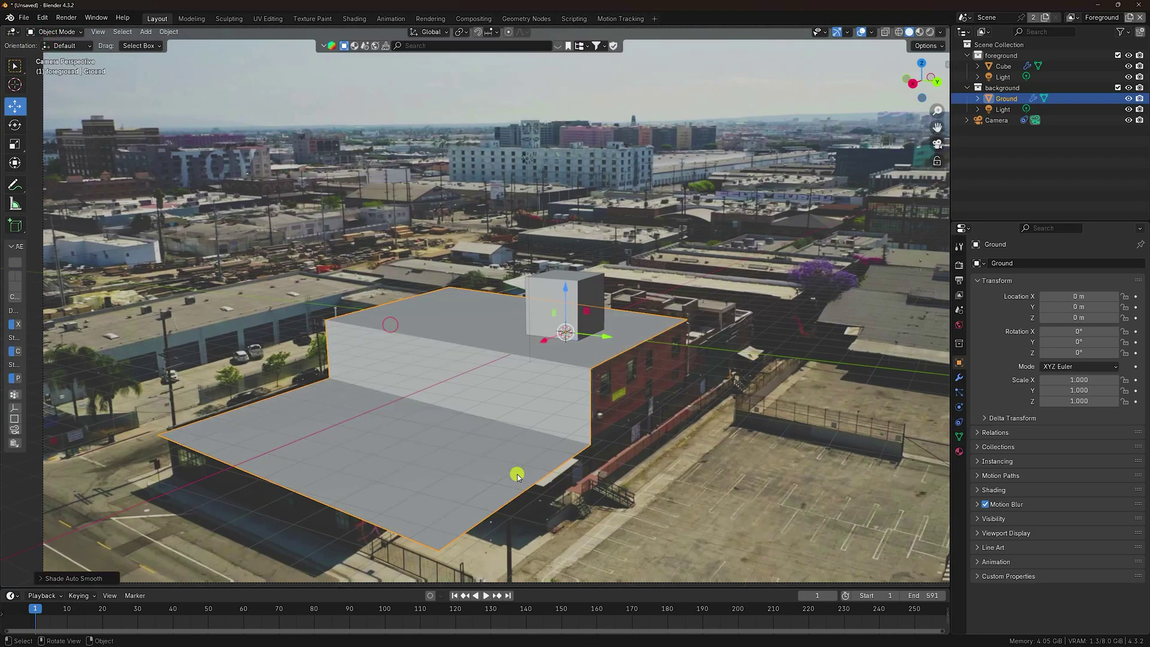
Step: Move the cube along the Y axis to about -4.063 m on the upper roof
click(454, 596)
click(535, 293)
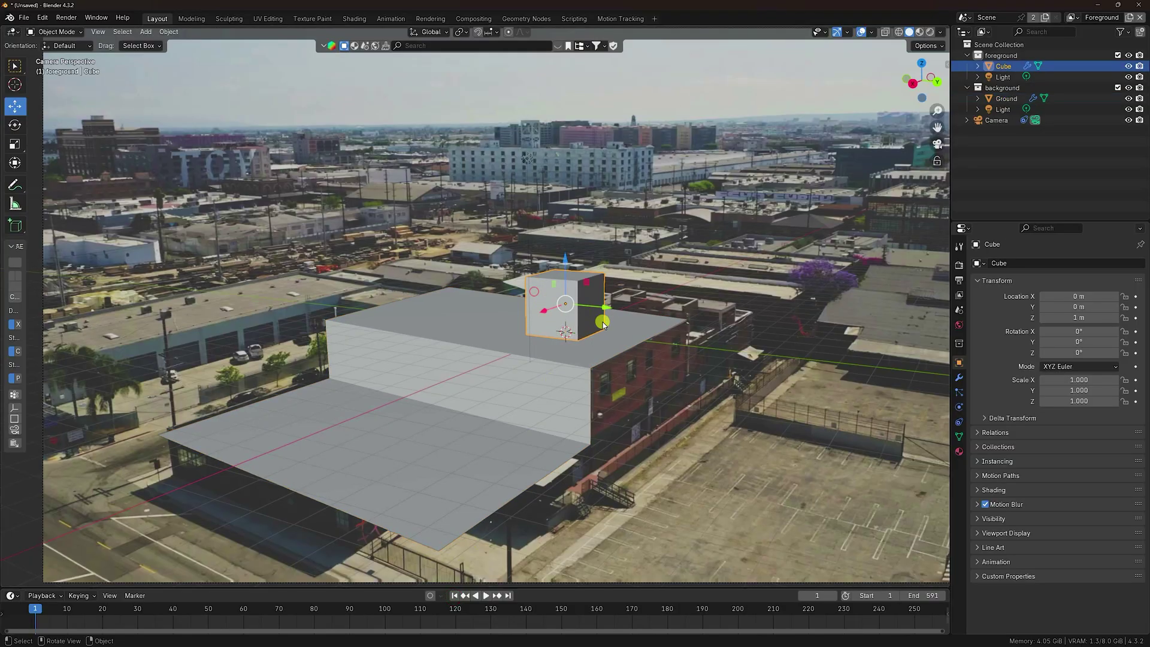
drag(599, 317, 510, 298)
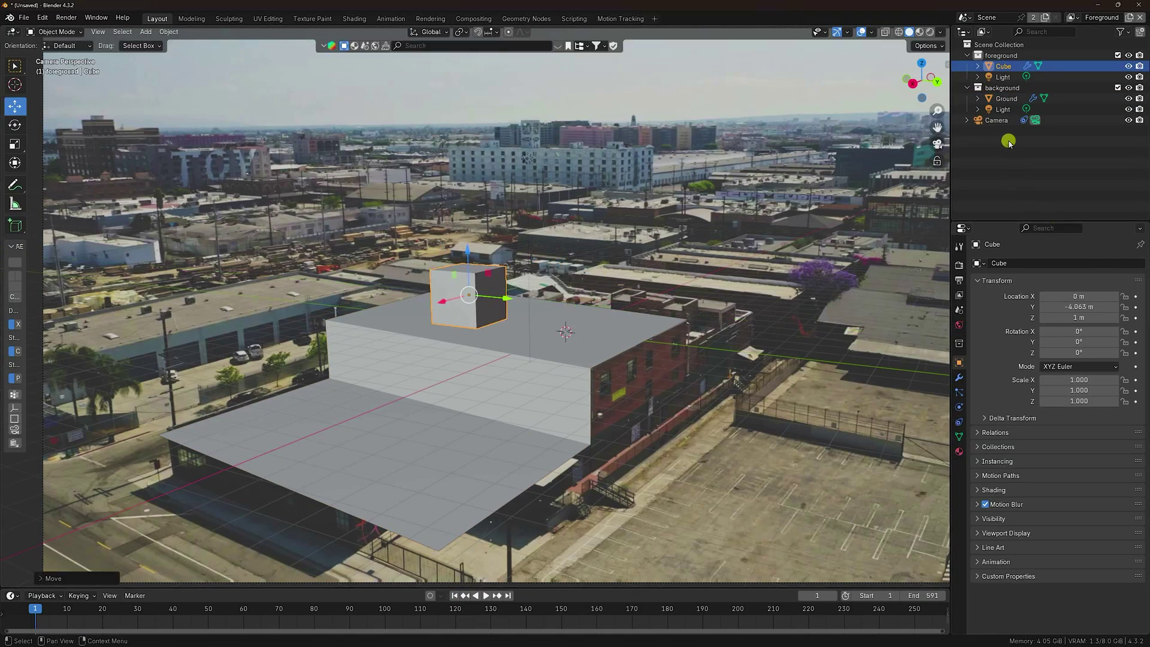
Step: Set the opacity of the camera's background footage to 1
click(997, 120)
click(960, 408)
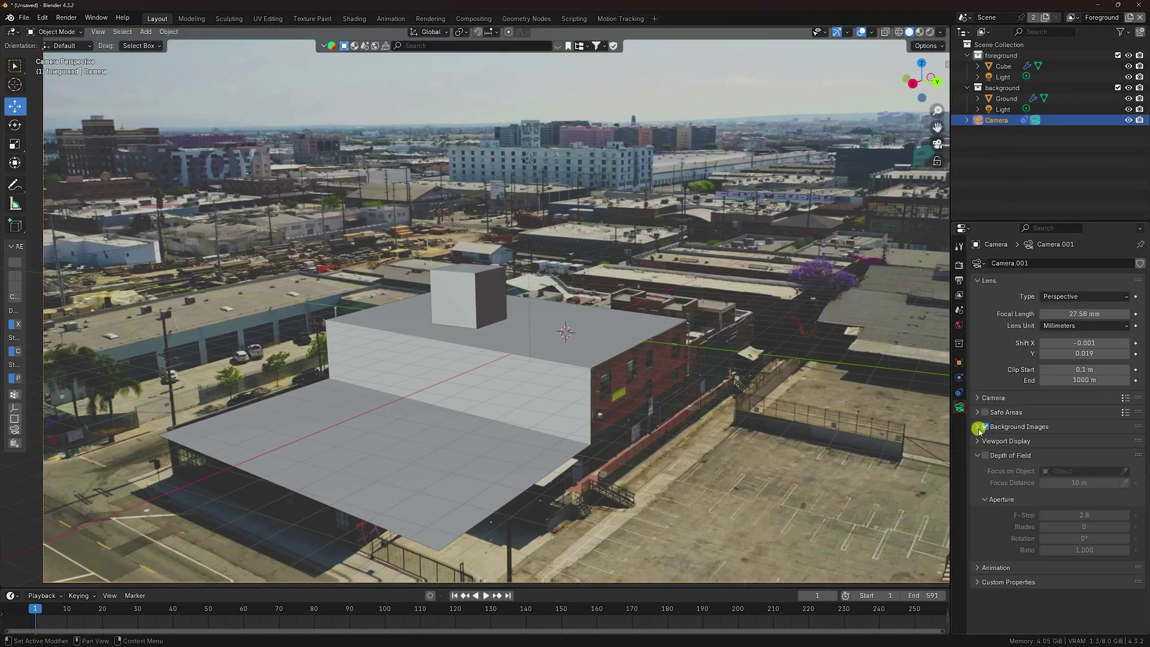
click(978, 426)
scroll(1059, 519, down, 5)
drag(1090, 445, 1138, 445)
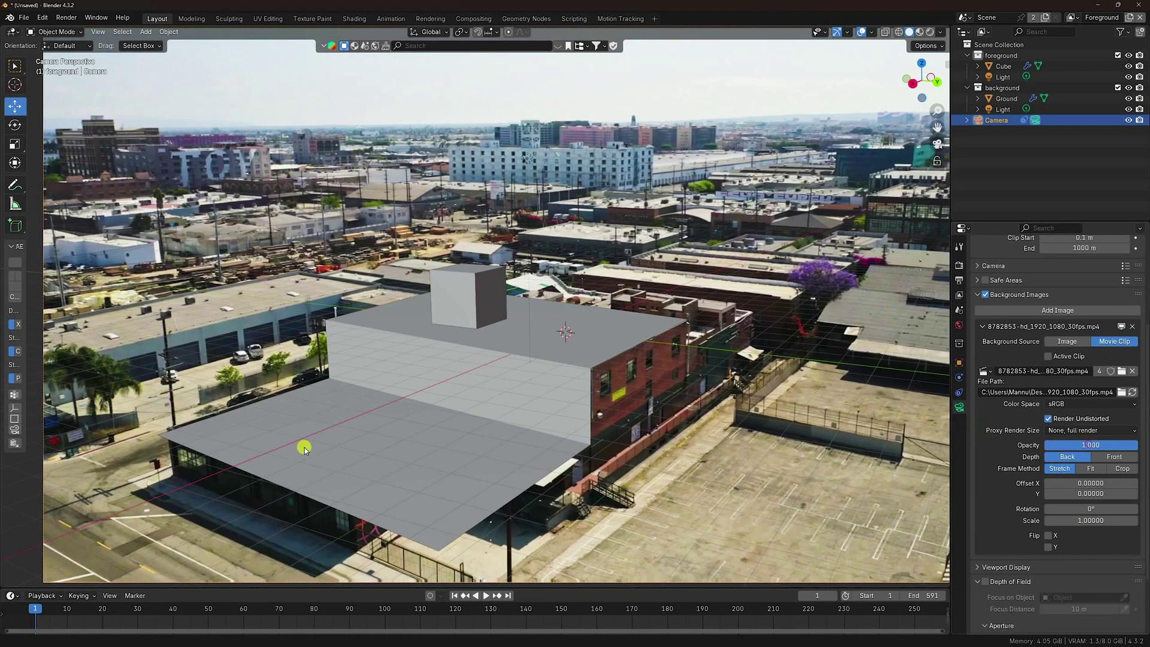
Step: Play the footage to check that the cube and the extended ground mesh follow the building, and return to frame 1
click(486, 596)
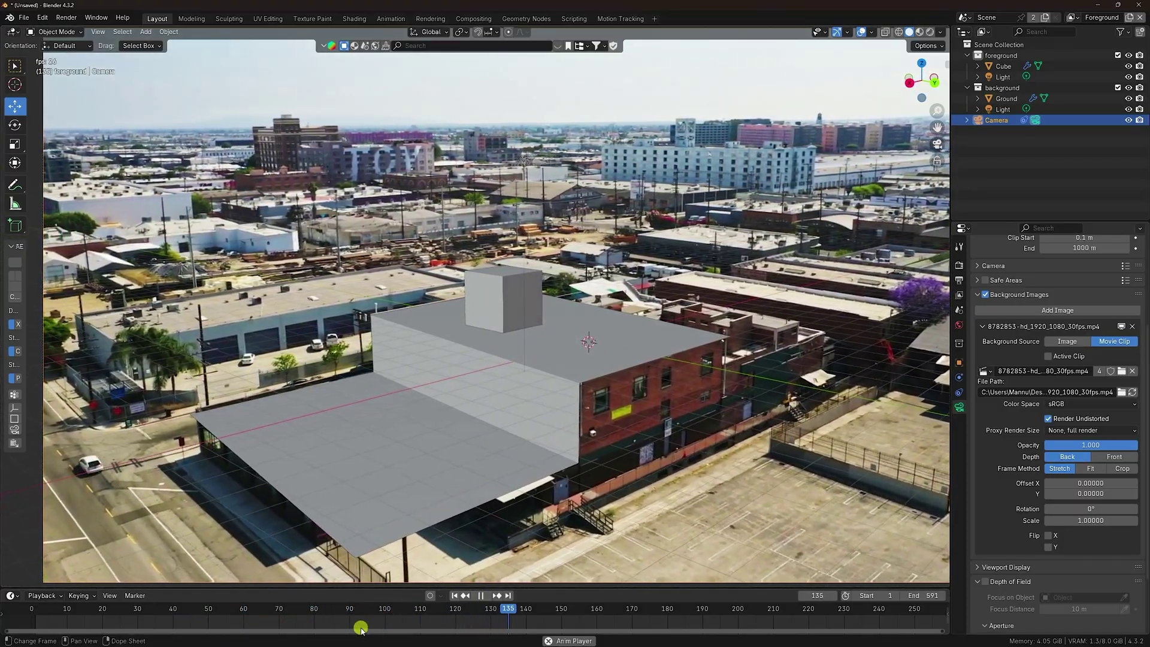
scroll(361, 623, down, 5)
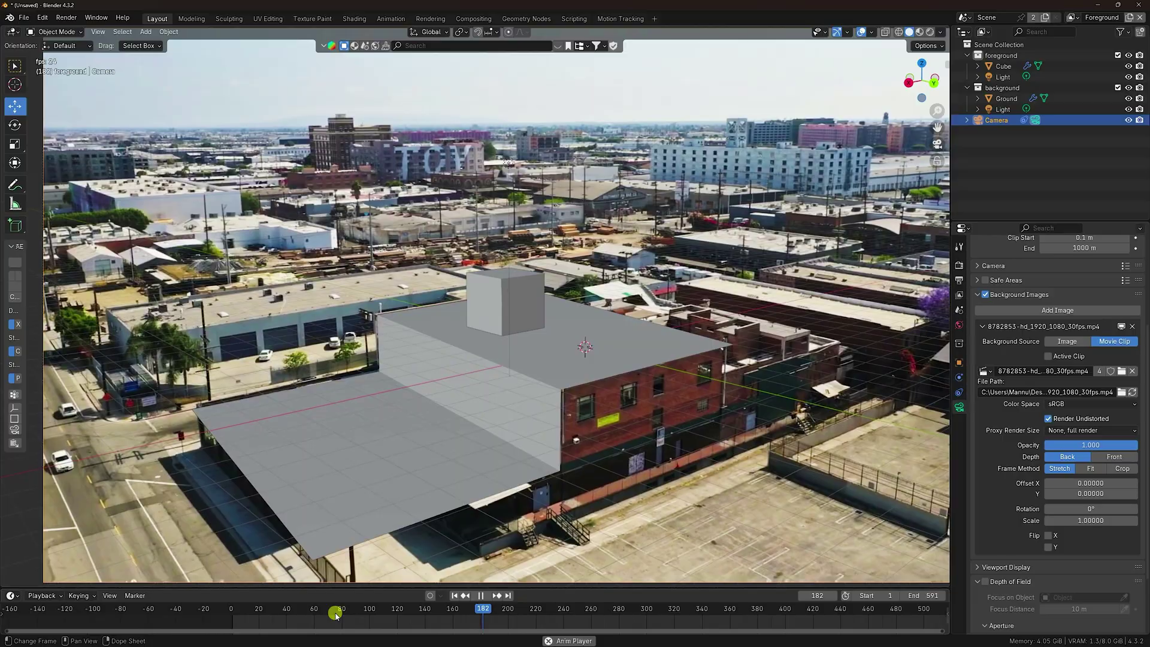
scroll(337, 614, down, 3)
middle_drag(347, 616, 238, 616)
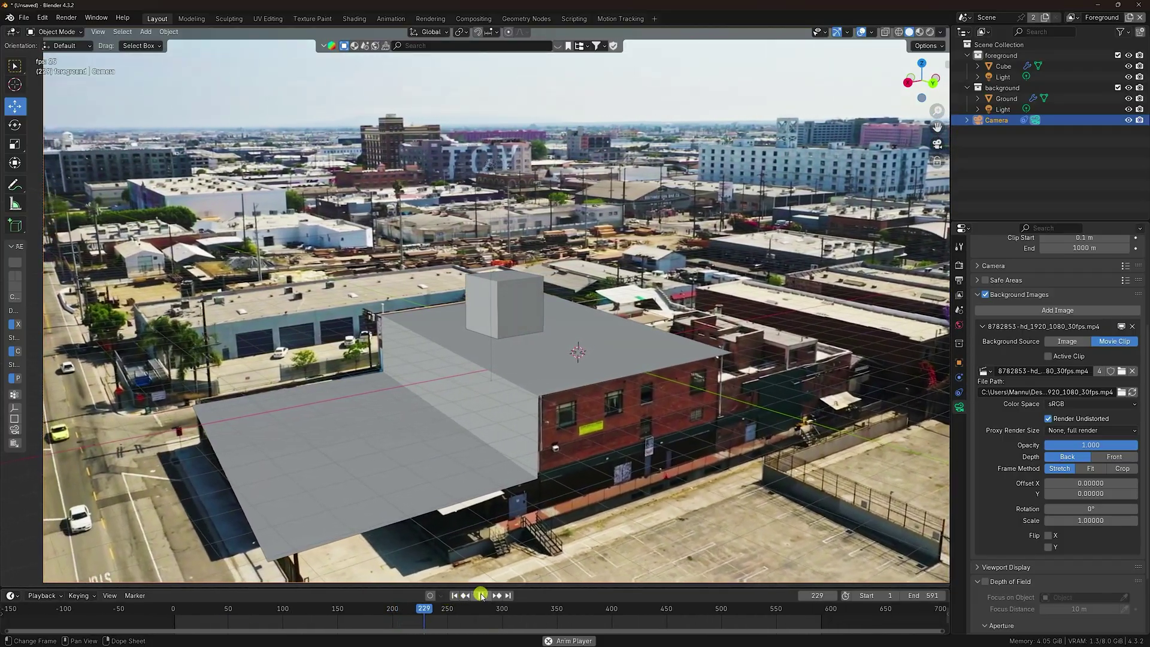
click(481, 596)
click(454, 595)
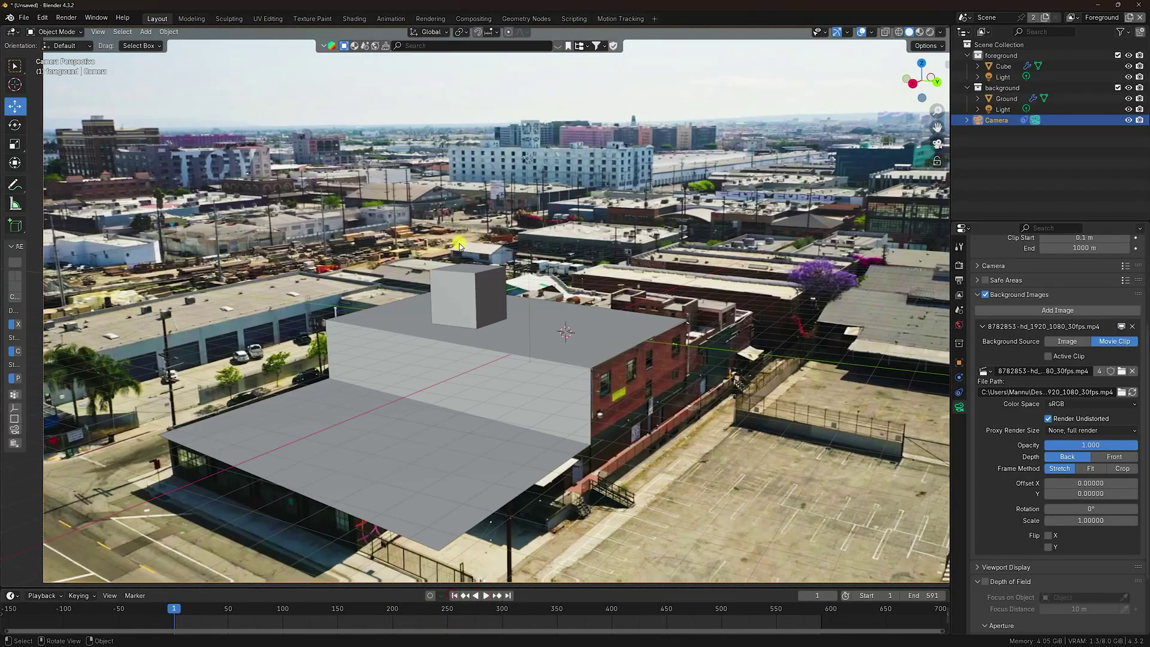
Step: Delete the cube and import the glTF model squid_game__pinksoldier_triangle.glb from the OBJECTS VFX 5 folder
click(466, 278)
key(Delete)
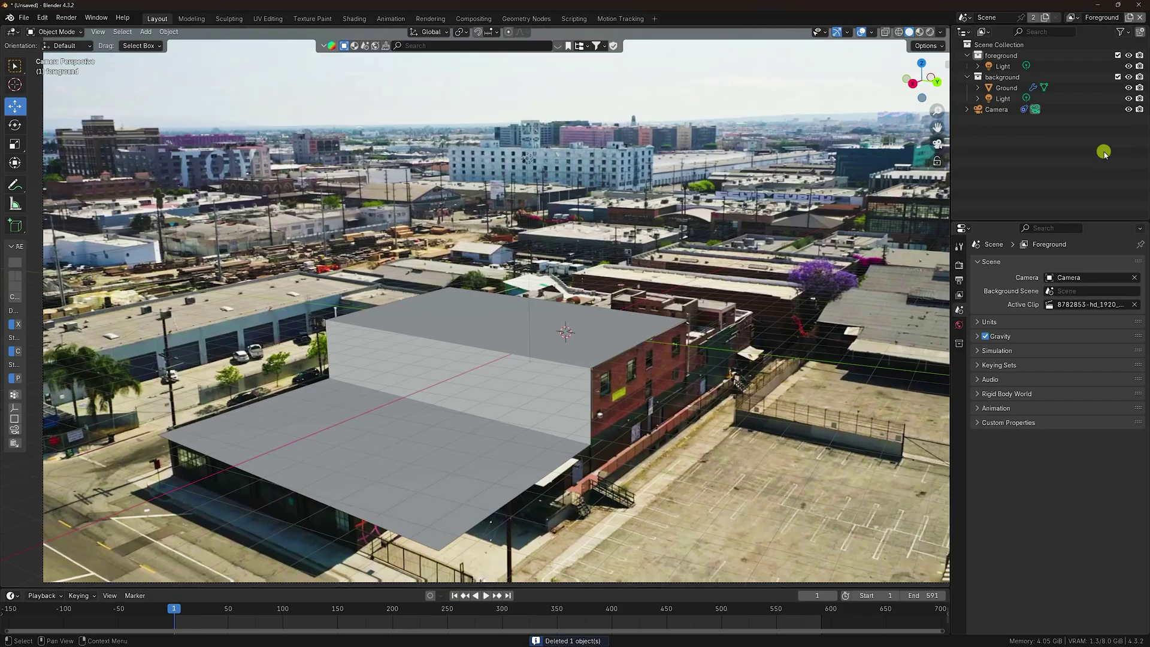
click(26, 18)
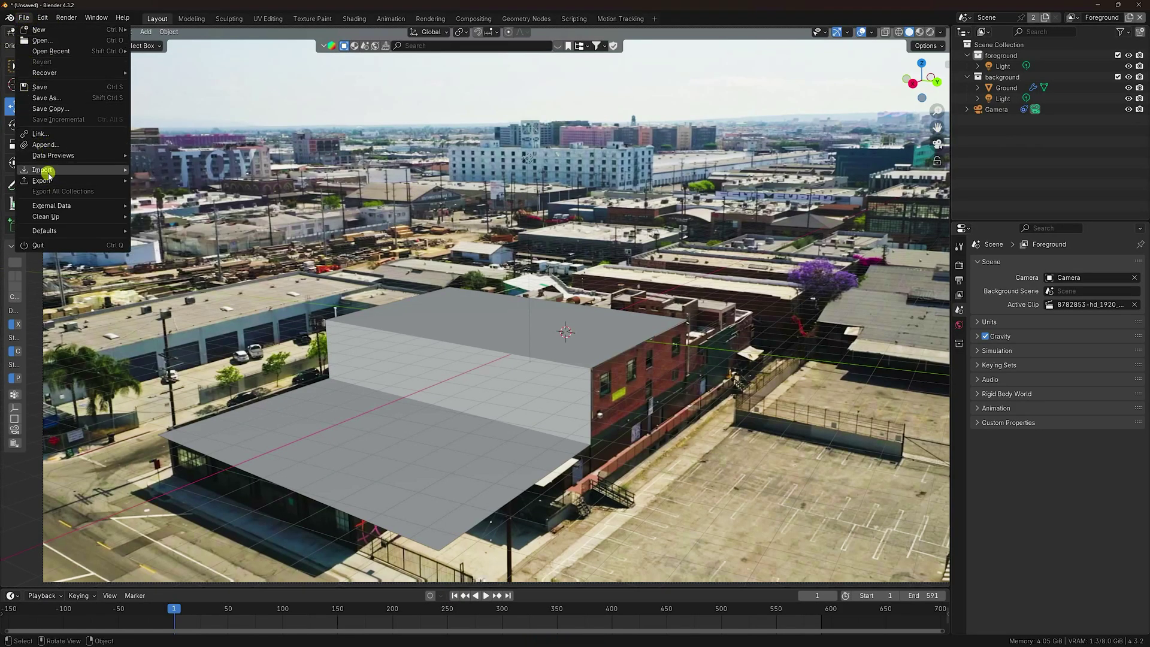
mouse_move(49, 172)
click(198, 269)
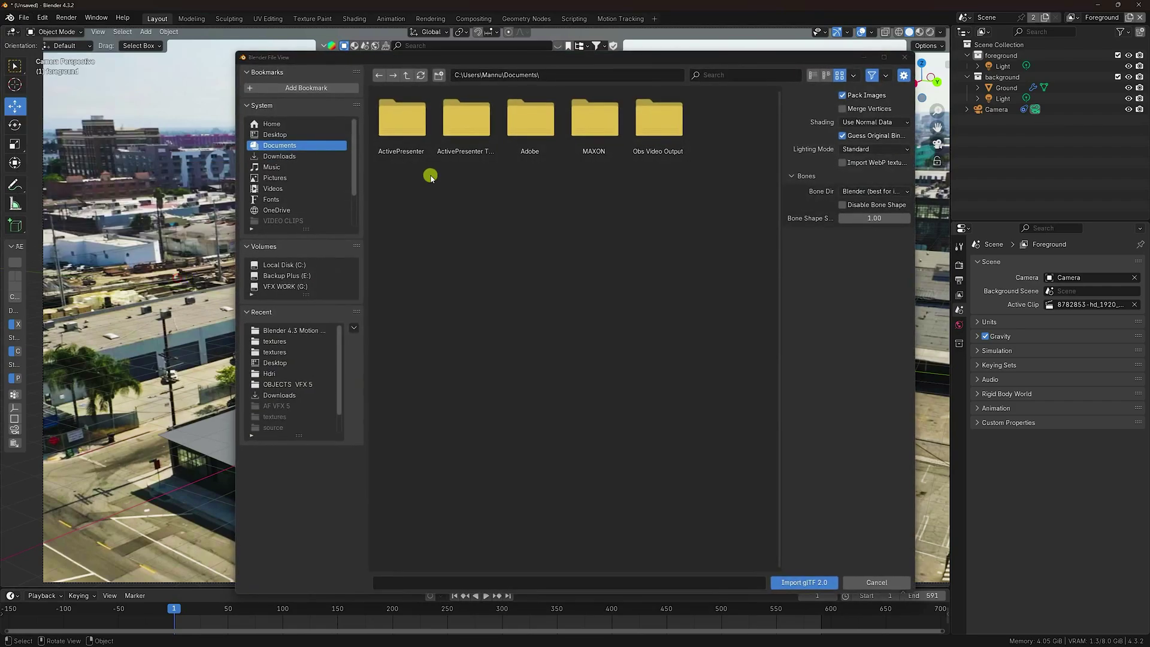
click(277, 134)
double_click(465, 127)
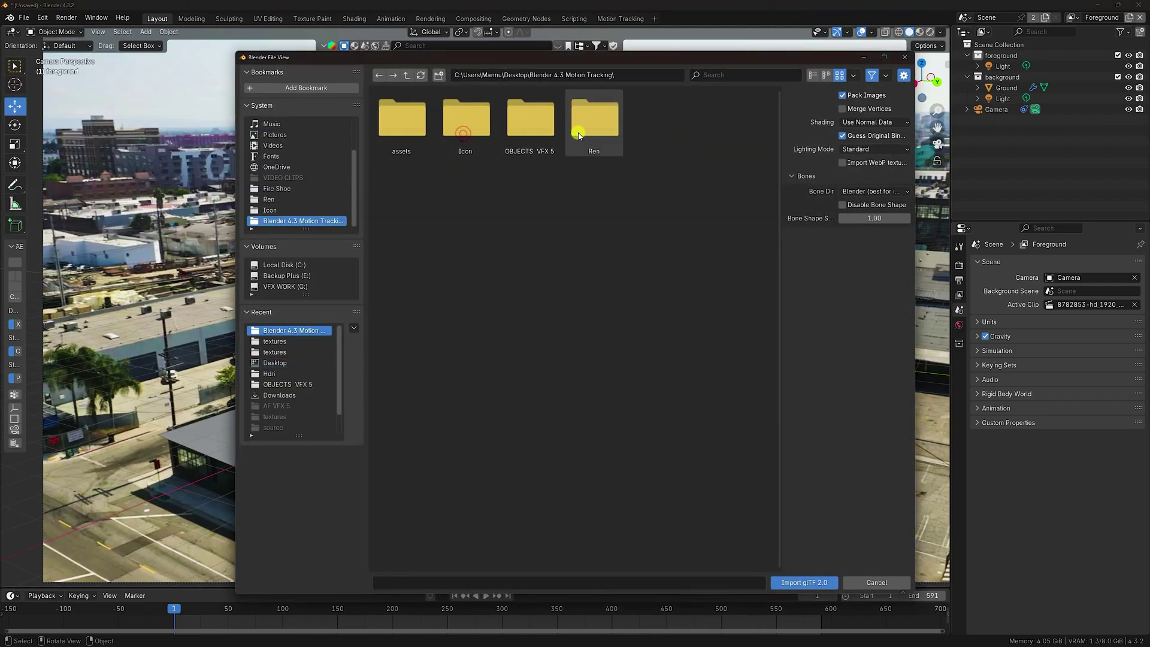
double_click(536, 127)
click(595, 129)
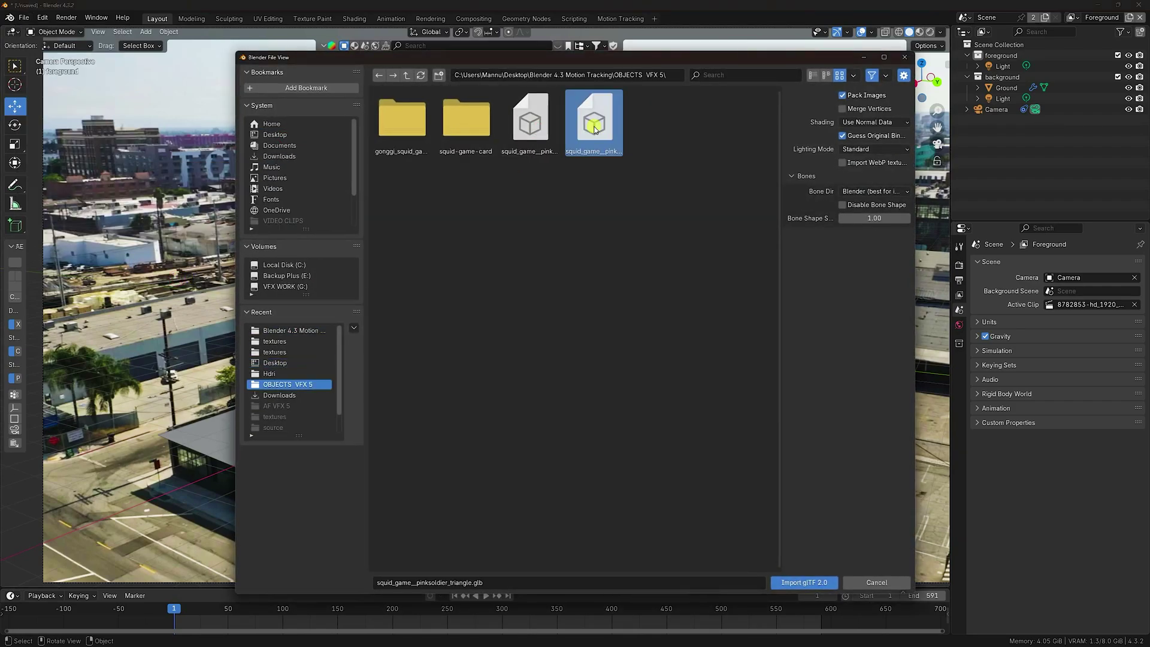
click(805, 582)
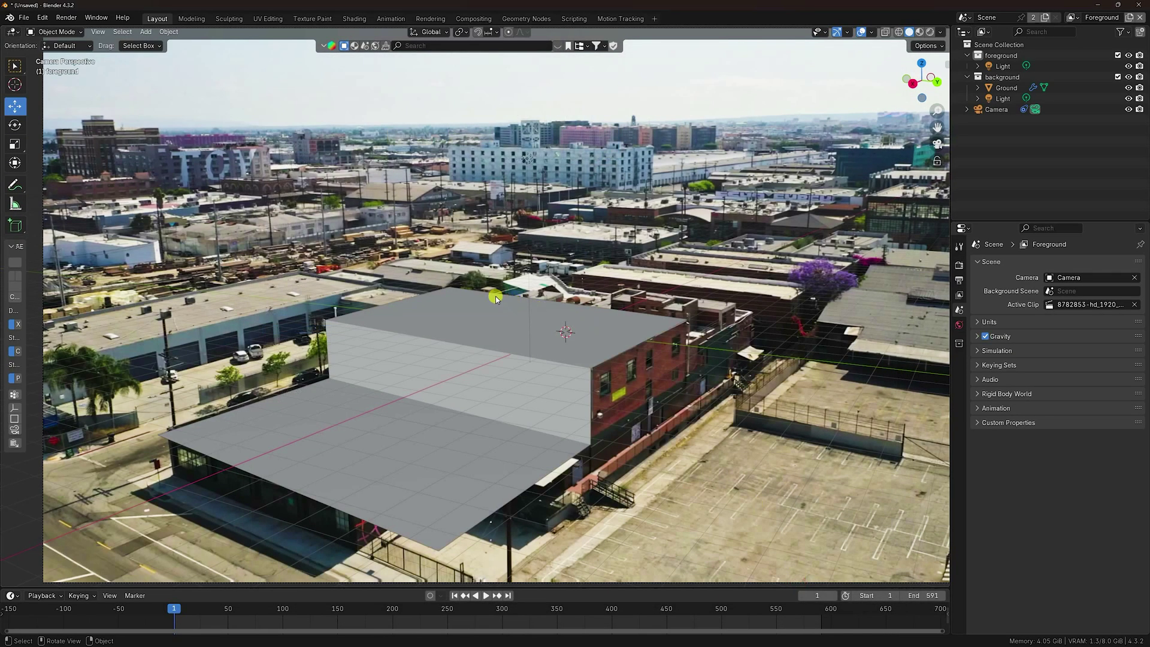
Step: Scale the imported soldier model to about 0.099 so it stands on the upper roof in frame
key(s)
click(570, 267)
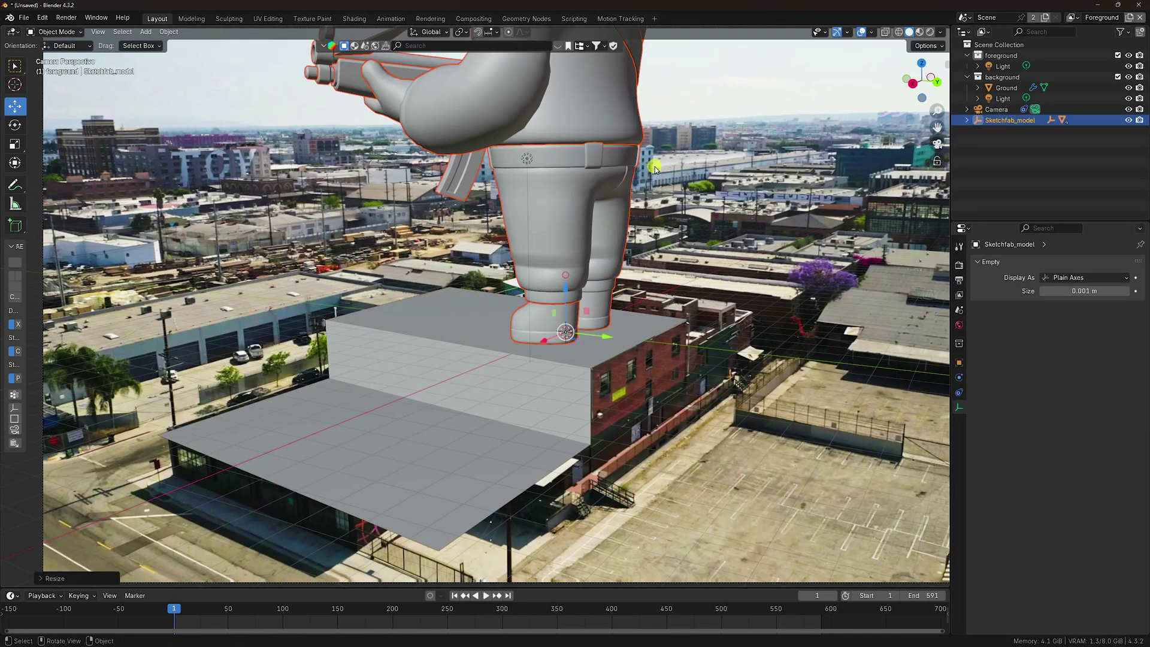
key(s)
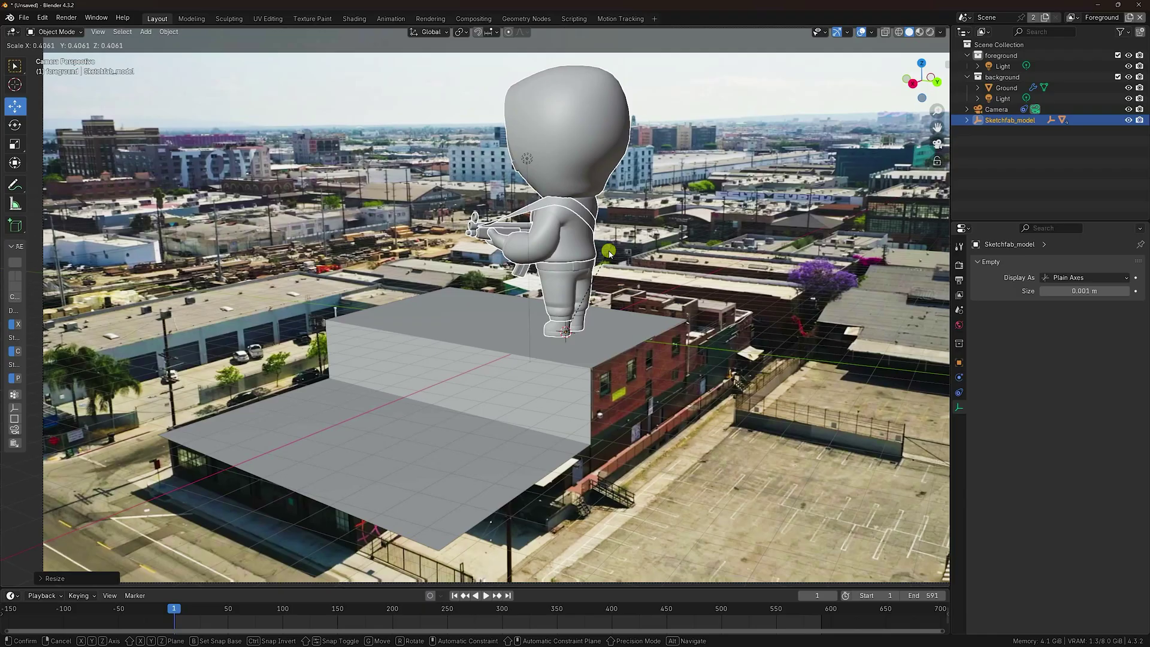
click(609, 252)
Step: Switch the soldier model's rotation mode to XYZ Euler and set its Z rotation to about 131°
click(969, 359)
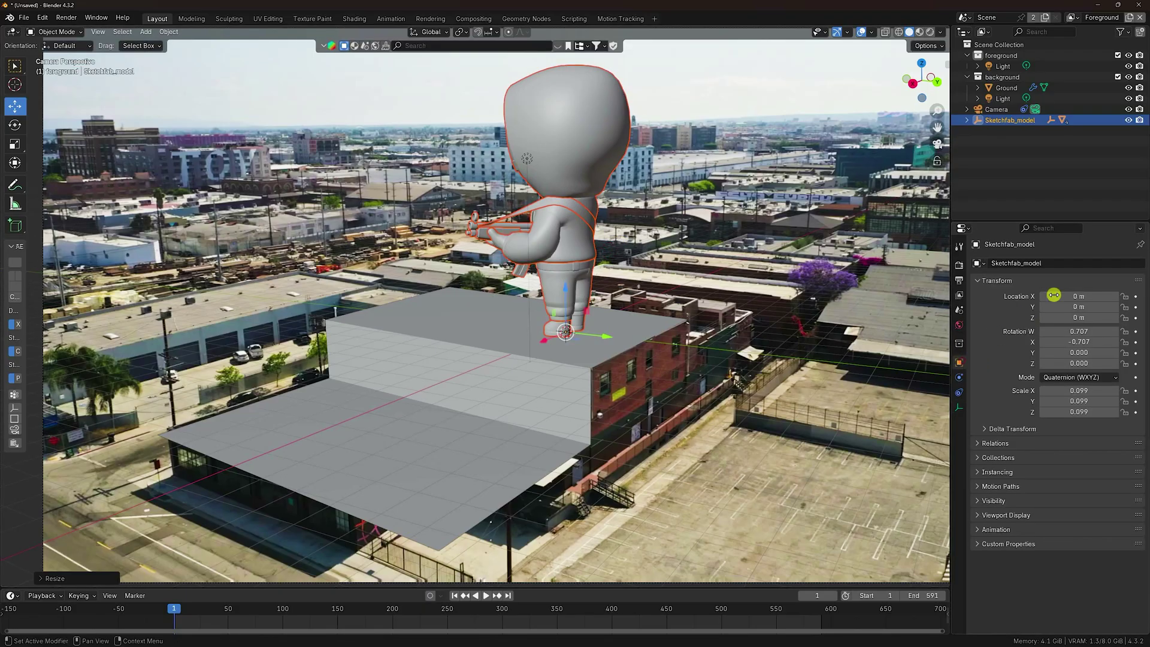
click(1079, 377)
click(1056, 400)
drag(1082, 352, 219, 354)
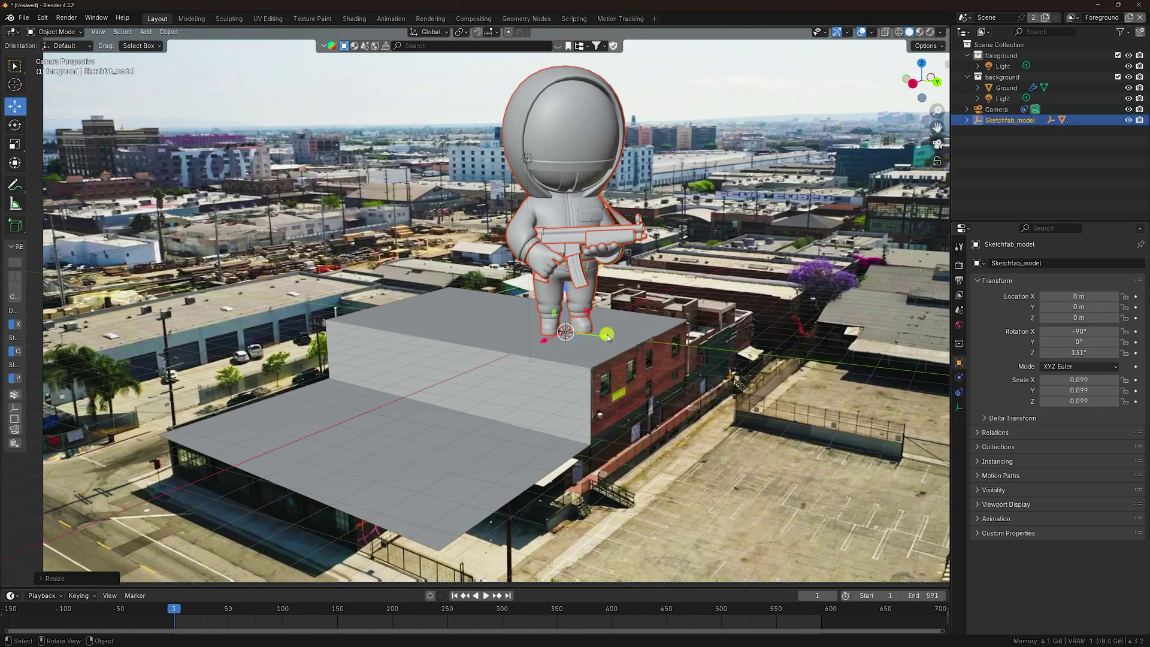
Step: Move the soldier model along the Y axis to about -2.917 m and save the file
key(g)
key(y)
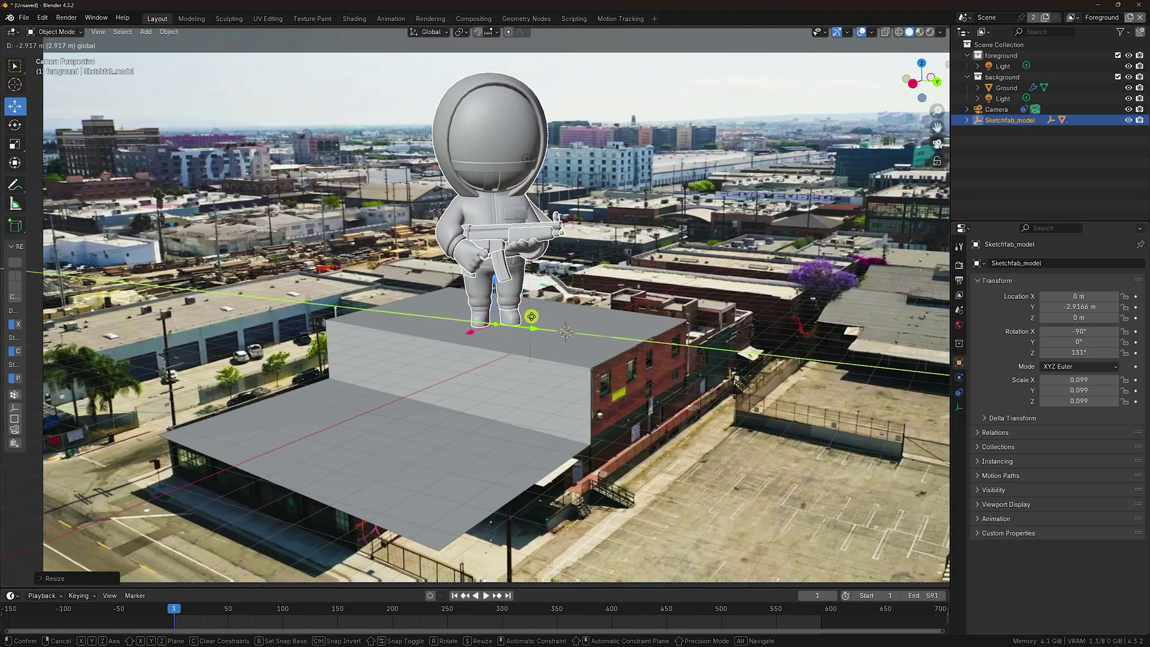
click(532, 316)
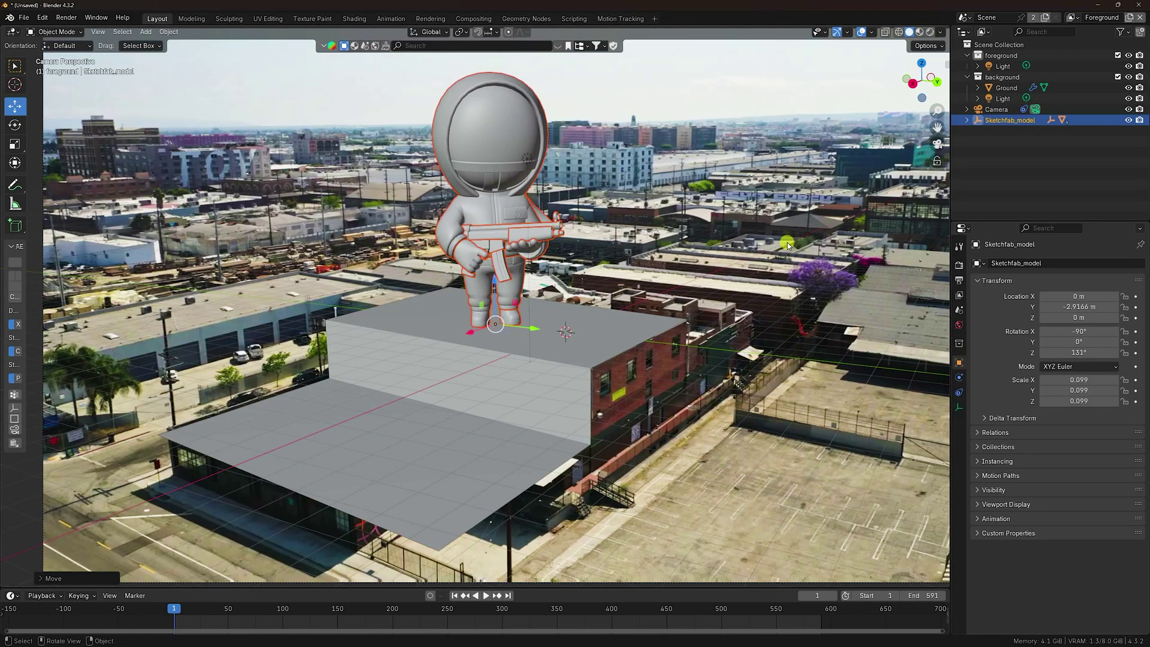
key(ctrl+s)
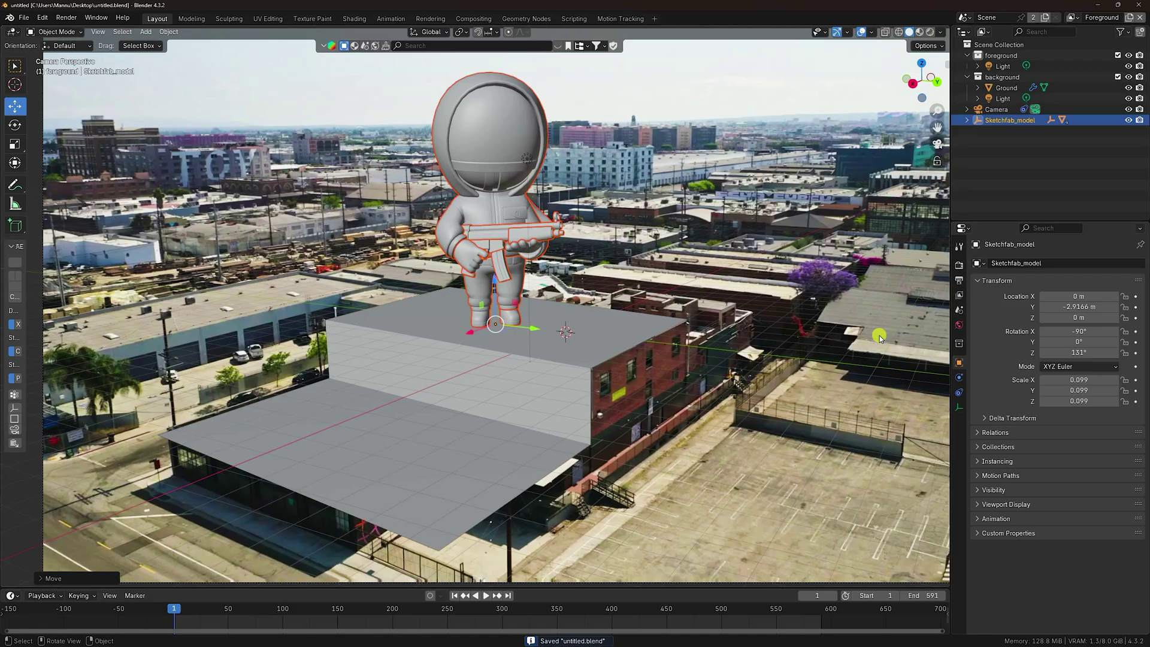
Step: Use urban_street_03_4k.exr from the Hdri folder as the world's environment texture and display the viewport in rendered shading
click(960, 324)
click(1039, 327)
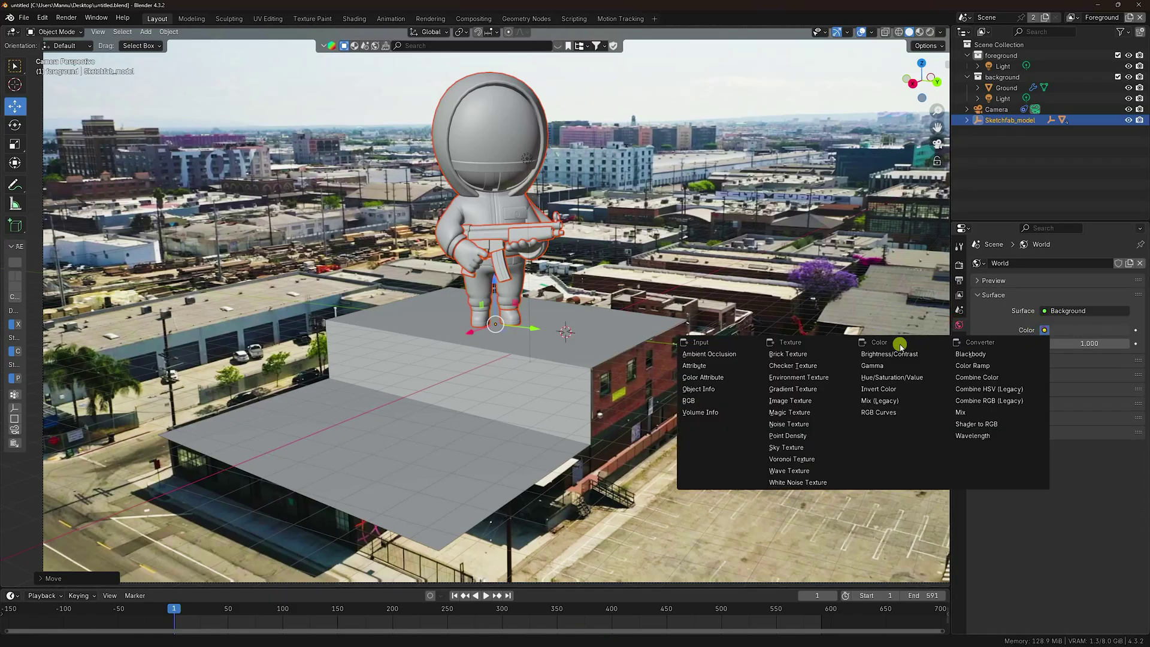
click(806, 376)
click(1090, 342)
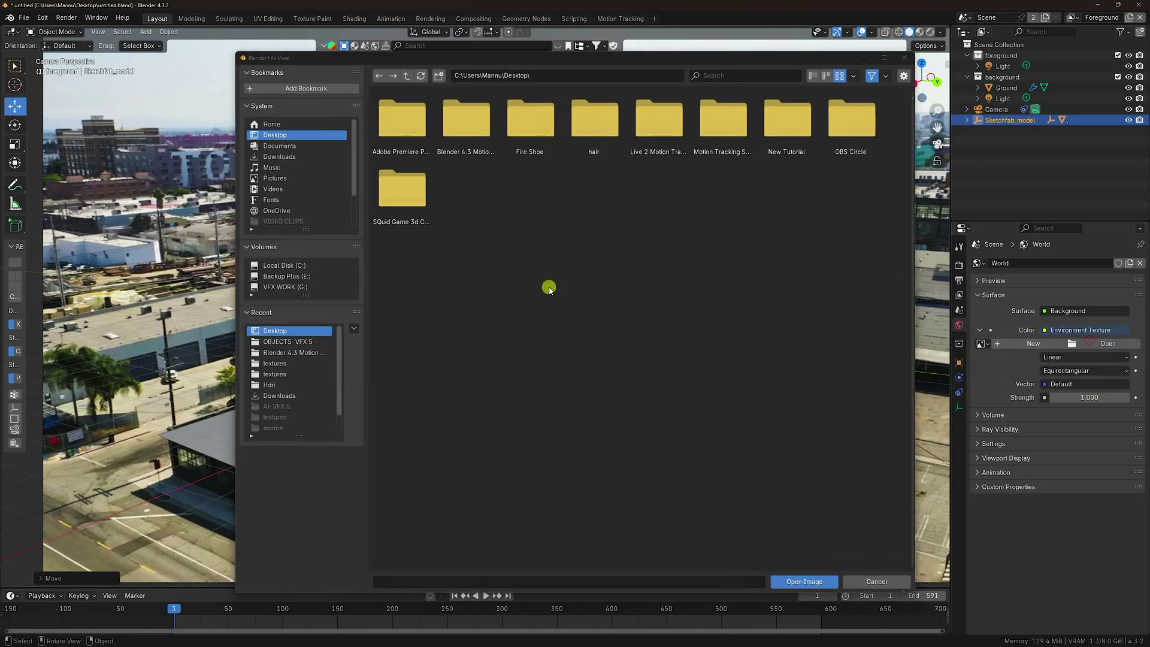
click(270, 385)
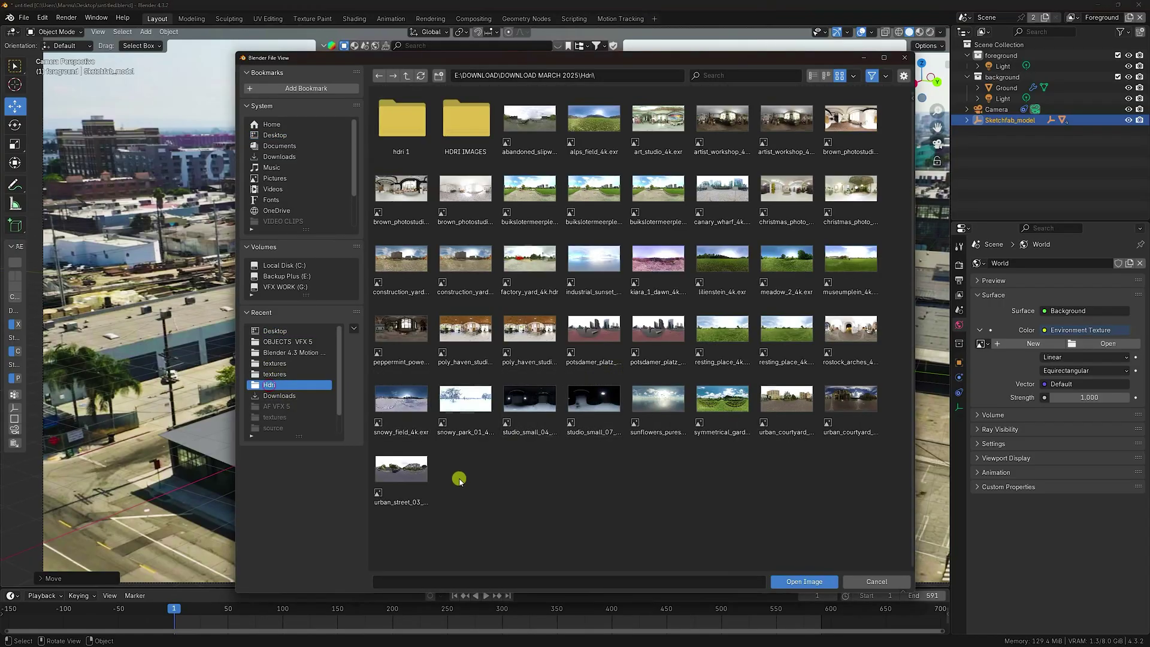
click(408, 474)
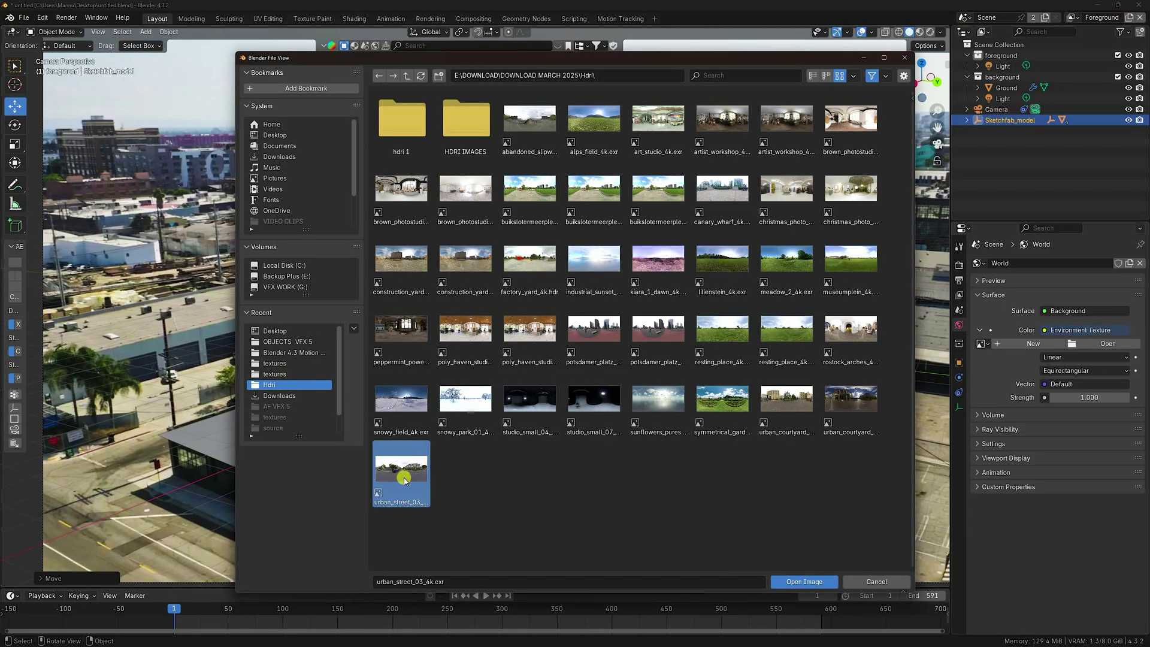
click(800, 584)
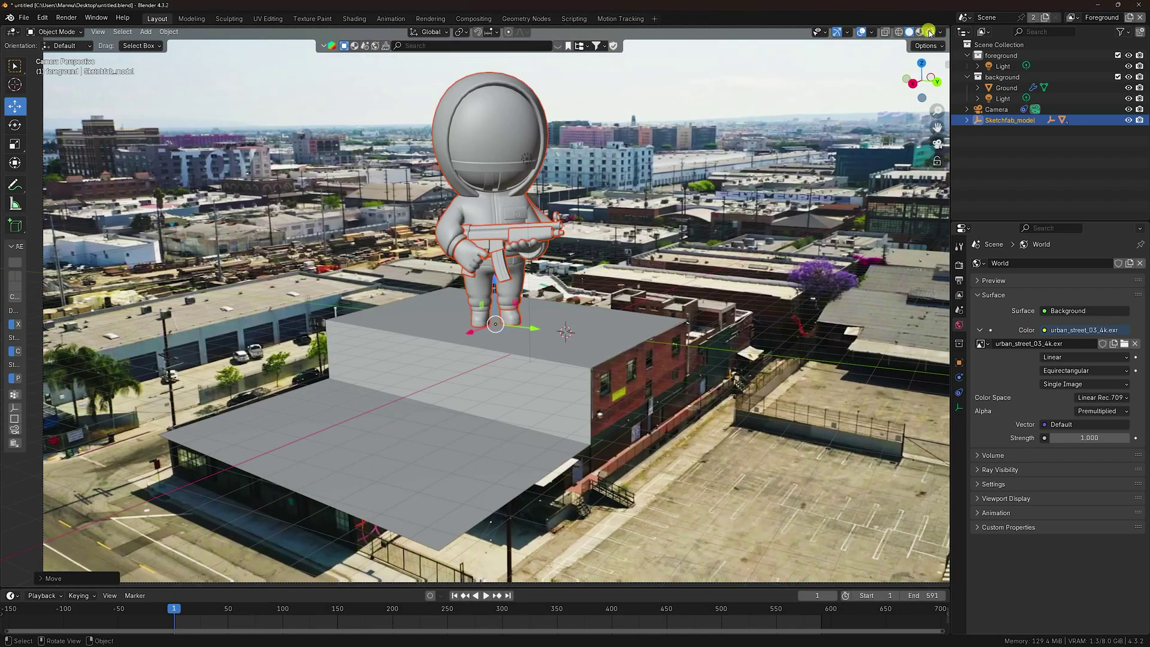
click(929, 33)
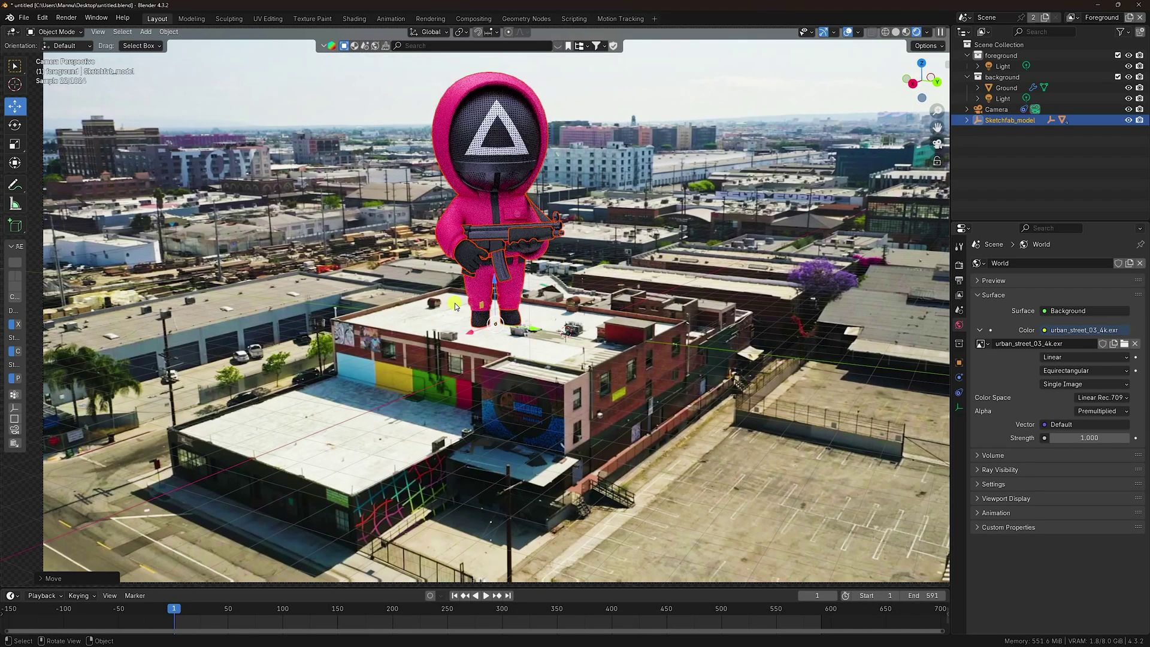
Step: Move the soldier model along the Y axis to about -4.482 m and set its Z rotation to 120°
drag(505, 328, 486, 320)
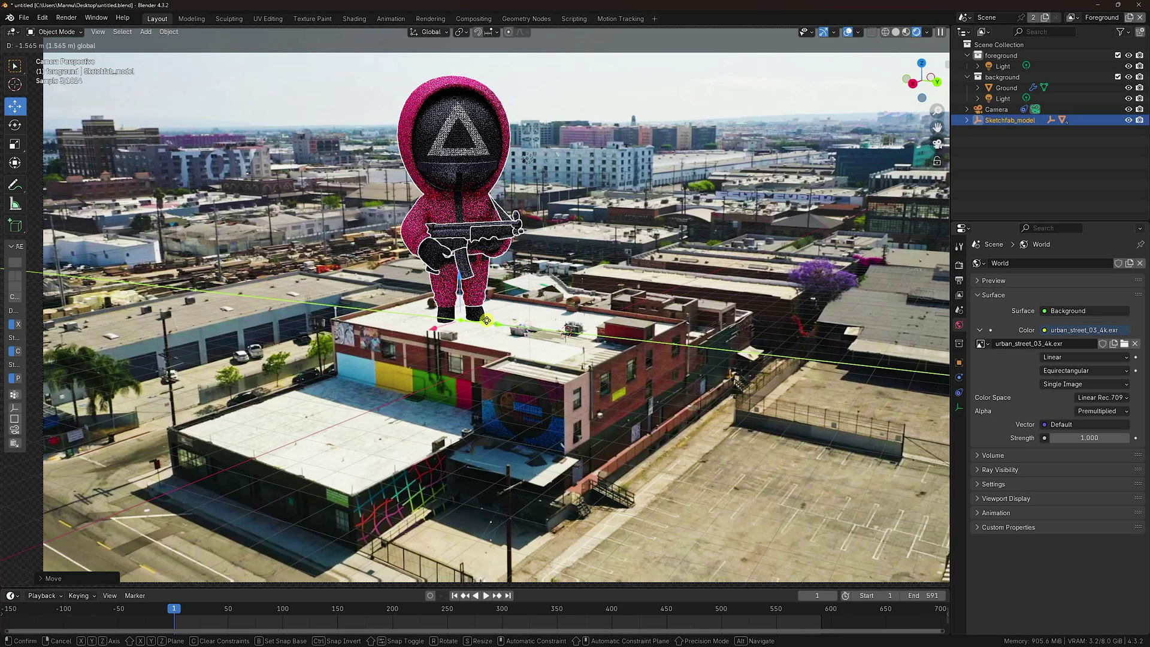
click(21, 132)
click(960, 361)
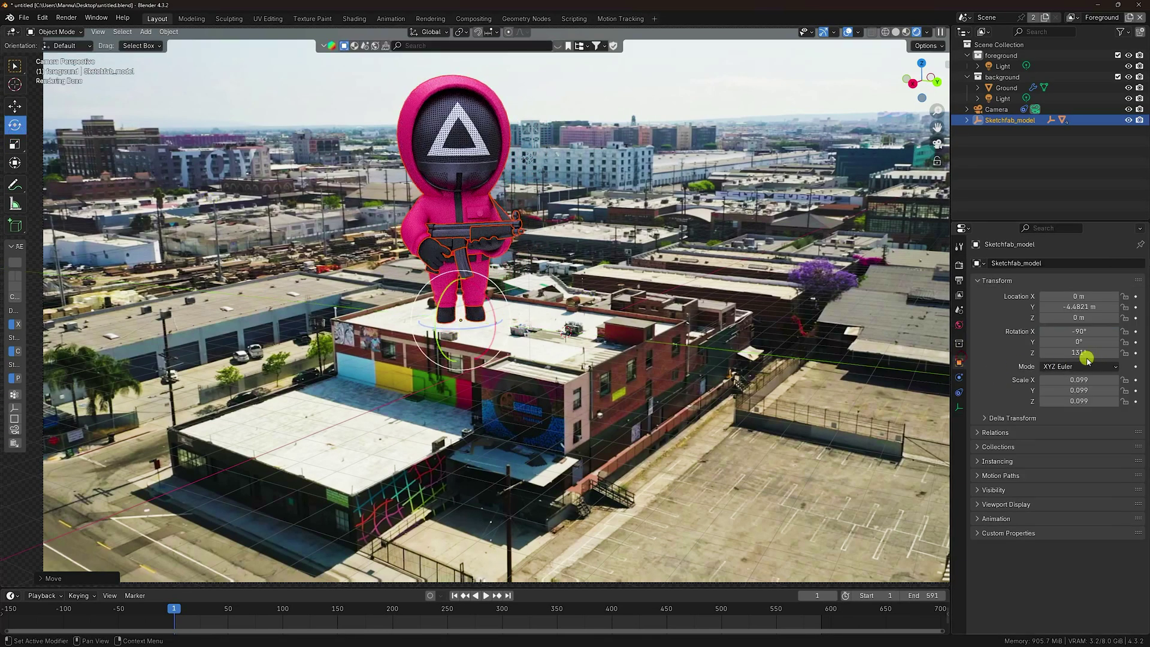
drag(1088, 358, 164, 355)
click(13, 106)
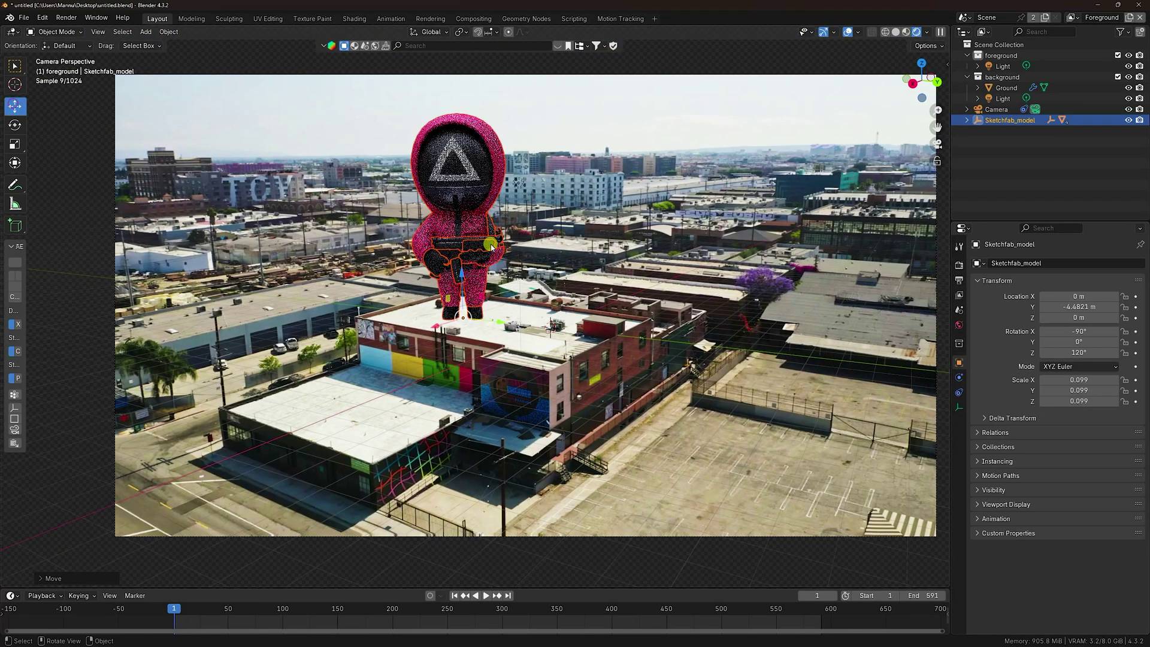
Step: Scale the soldier model up to about 0.109 and move it along the Y axis to about -3.55 m
key(s)
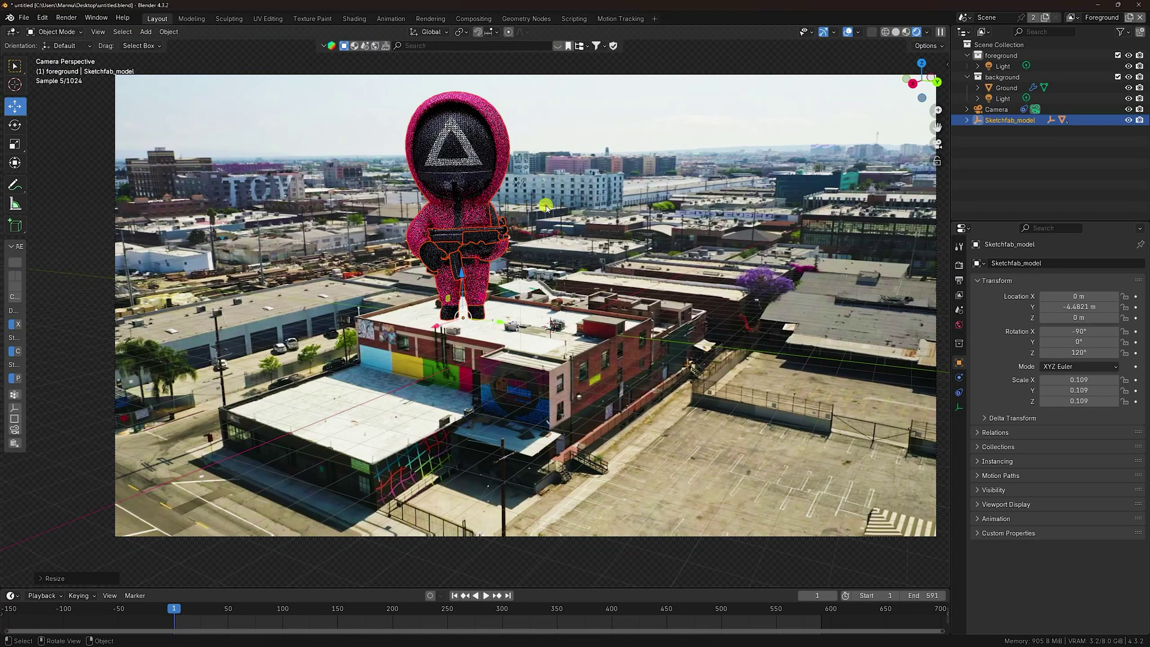
click(546, 207)
key(g)
key(y)
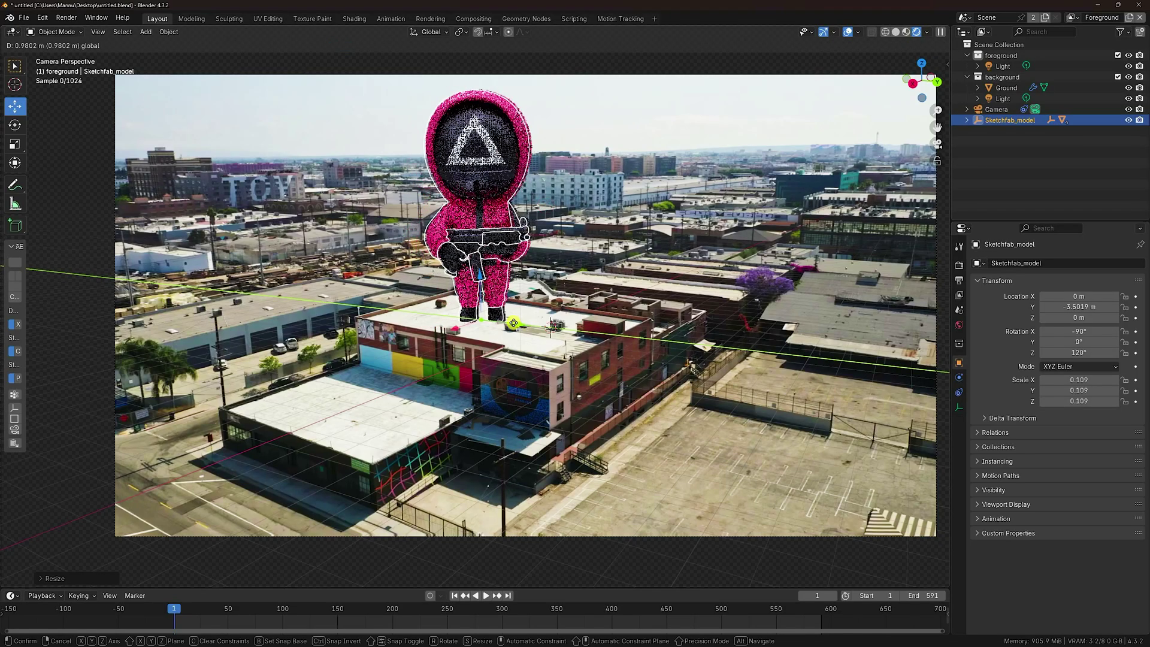
click(490, 167)
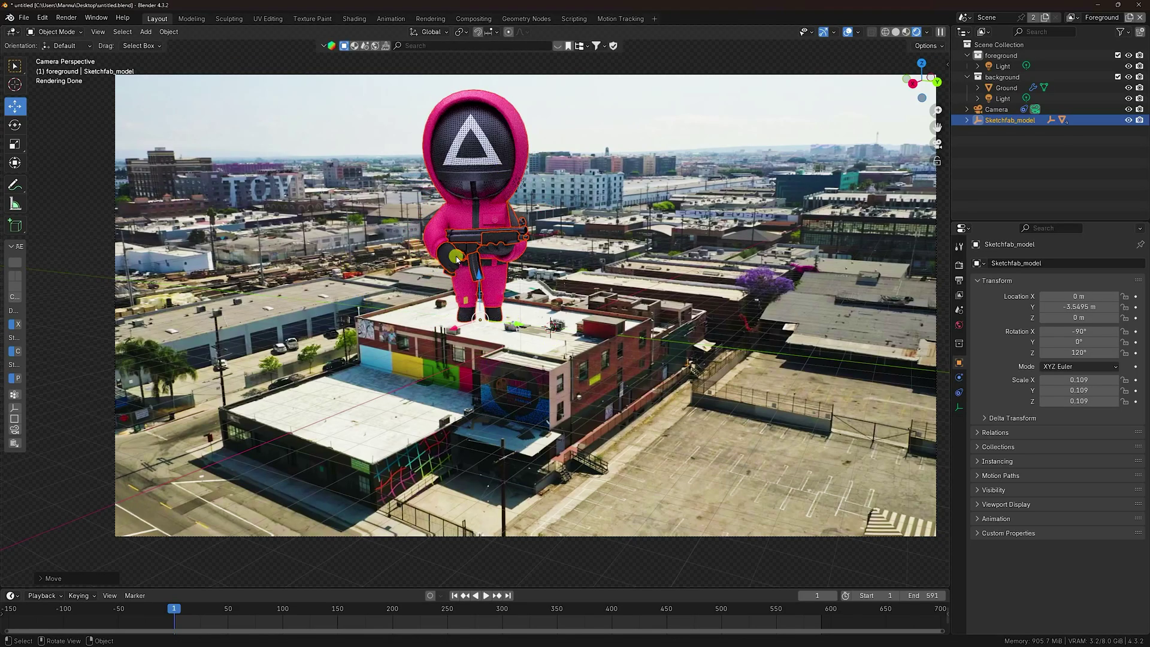
Step: Transfer the Ground object from the background collection into the foreground collection
click(1033, 178)
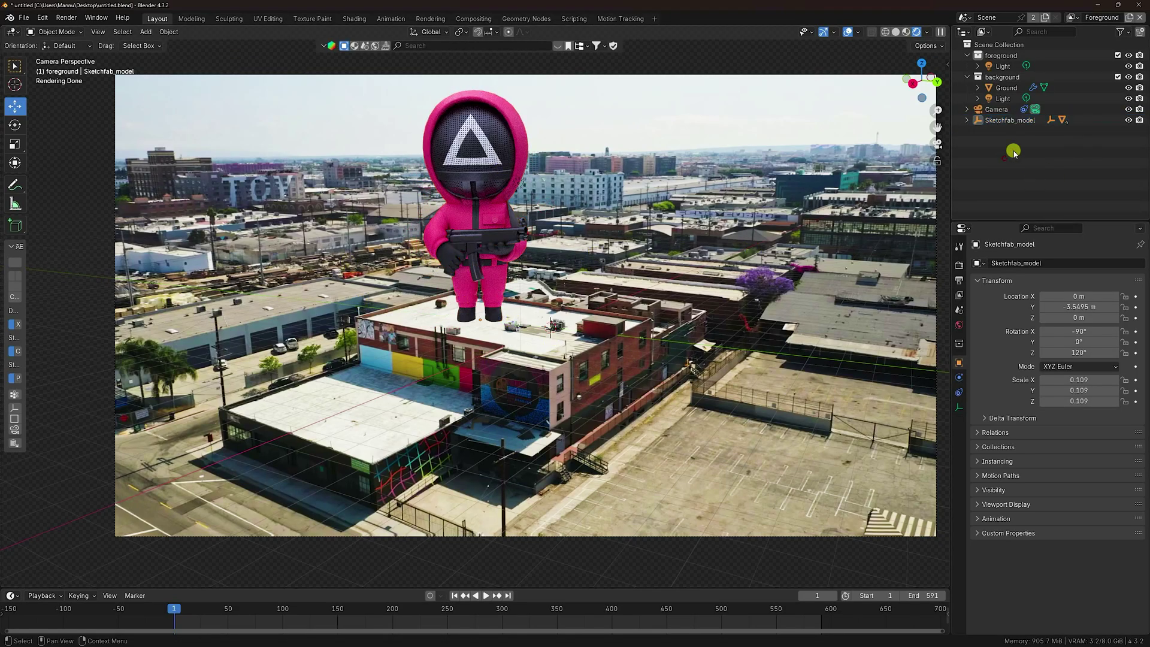
click(1004, 78)
click(1006, 89)
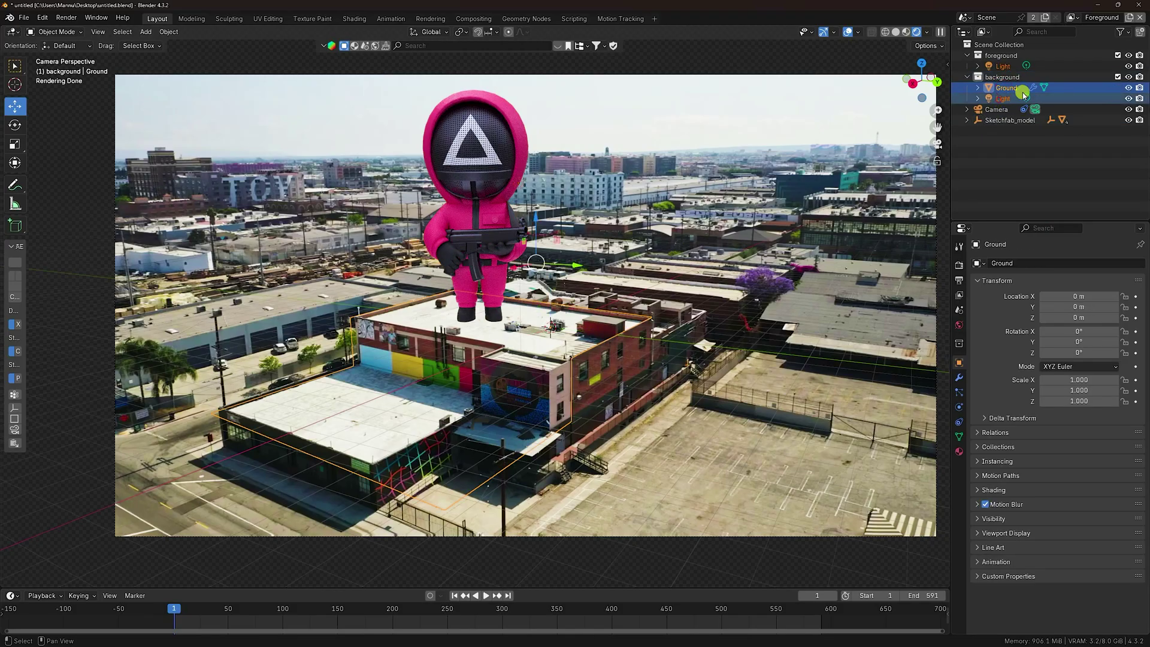
drag(1023, 92, 1002, 55)
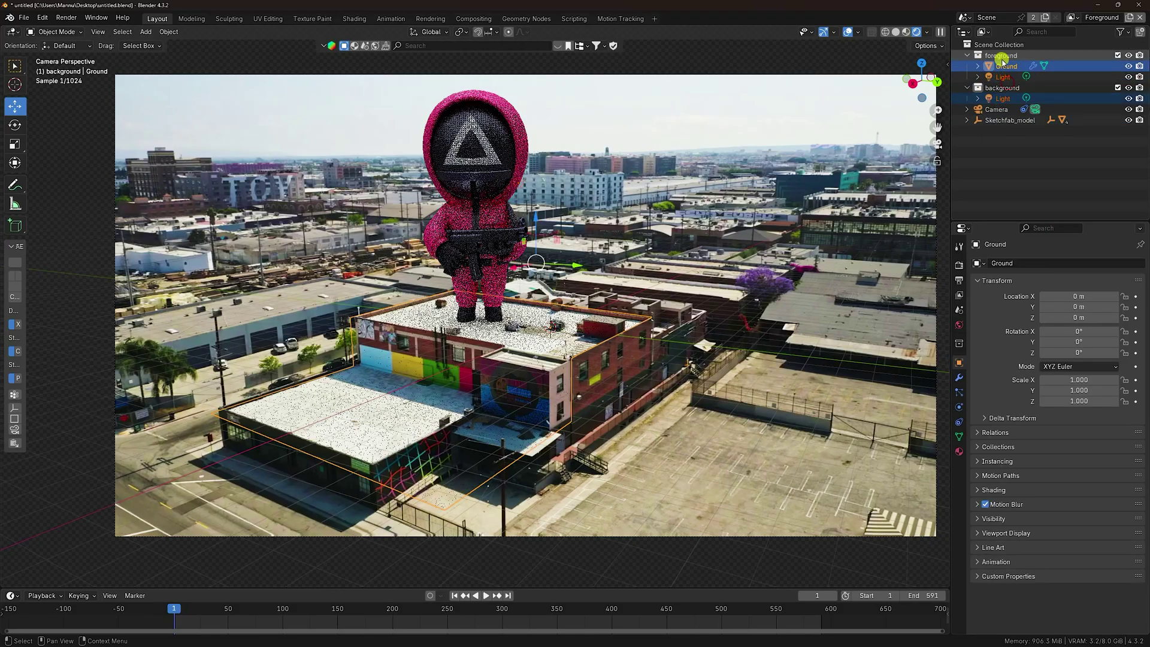
click(997, 155)
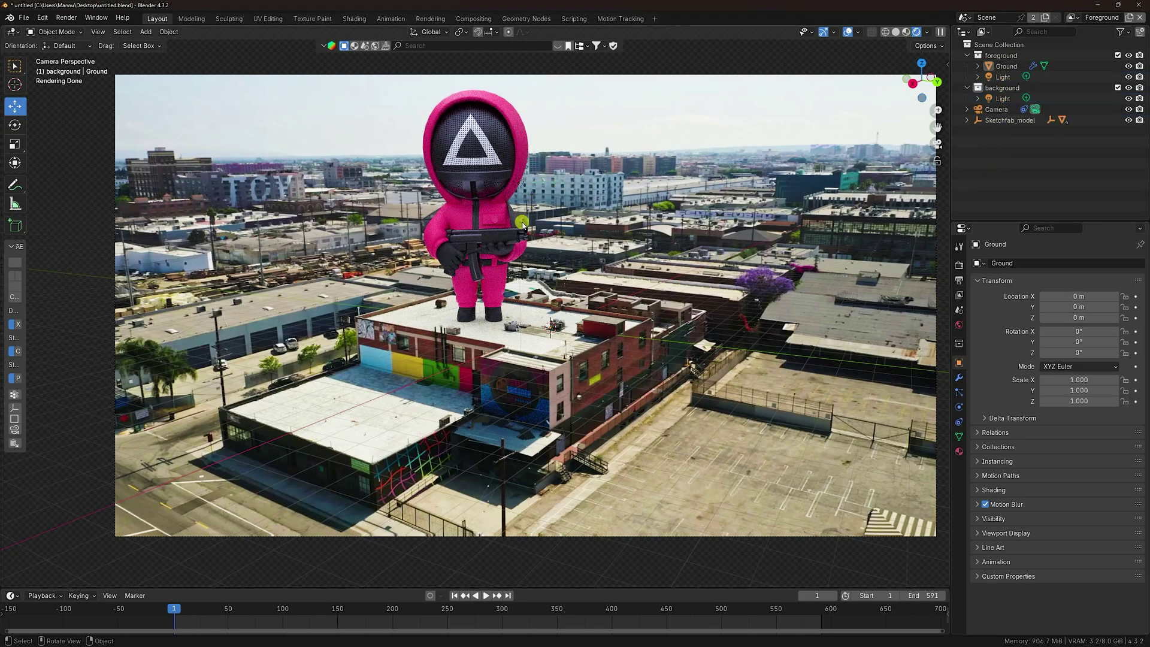
Step: Render frame 1 as a still image, inspect it at full window size and close the render
click(63, 18)
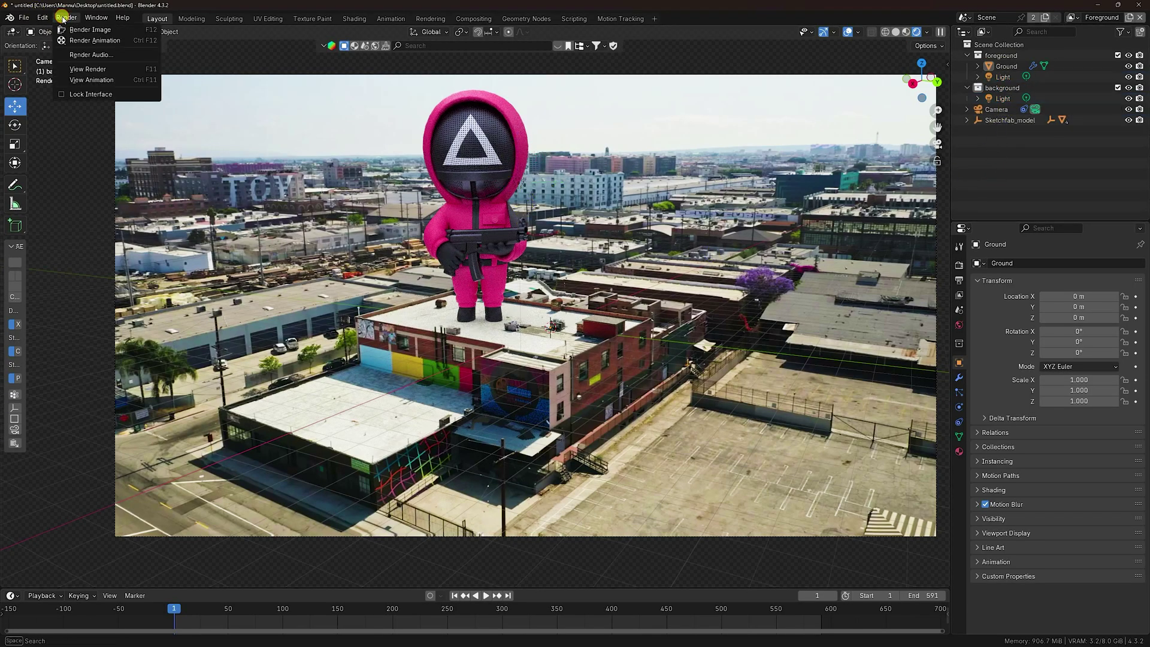
click(71, 30)
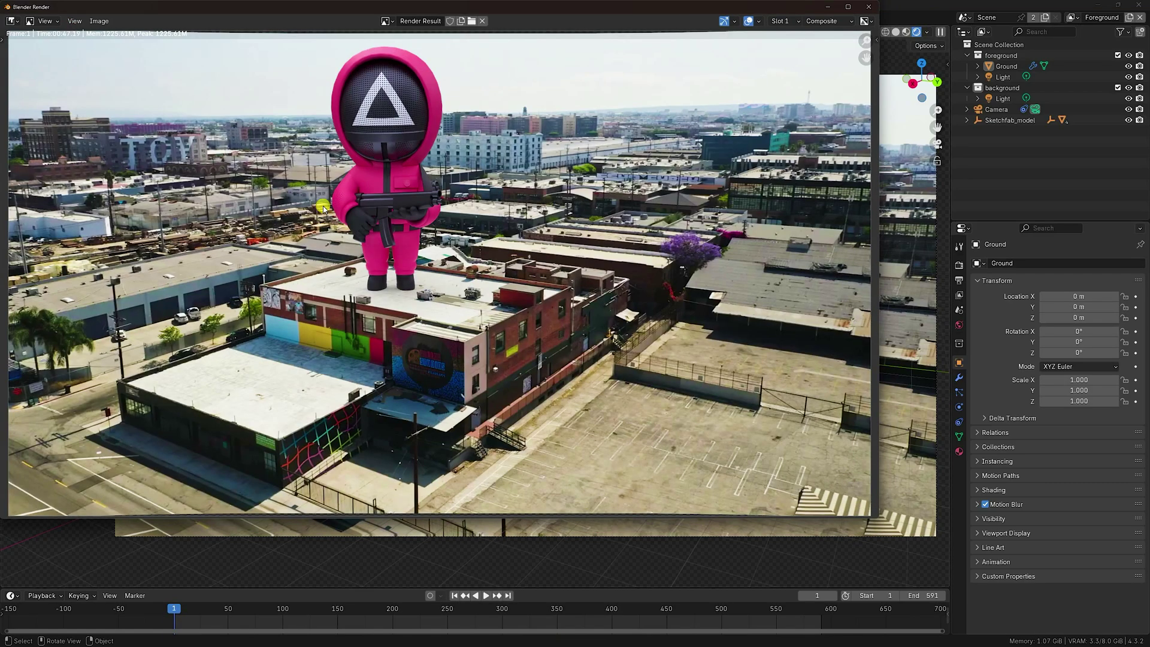
click(848, 6)
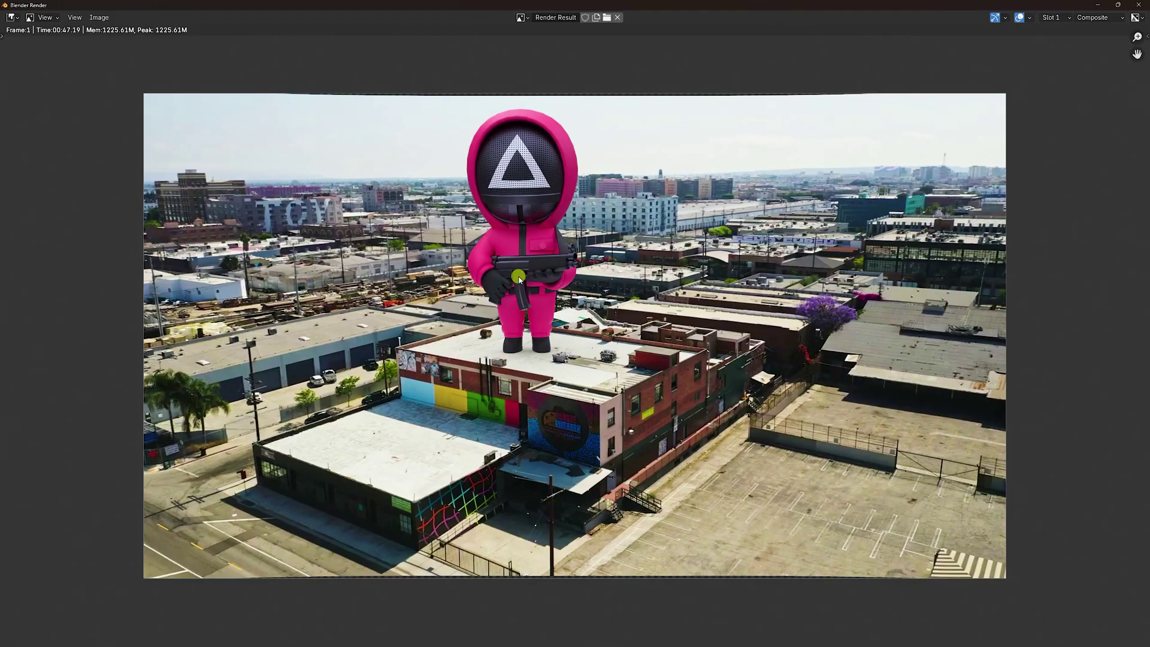
click(1142, 6)
Step: Delete both existing lights and the background collection from the scene
click(1002, 78)
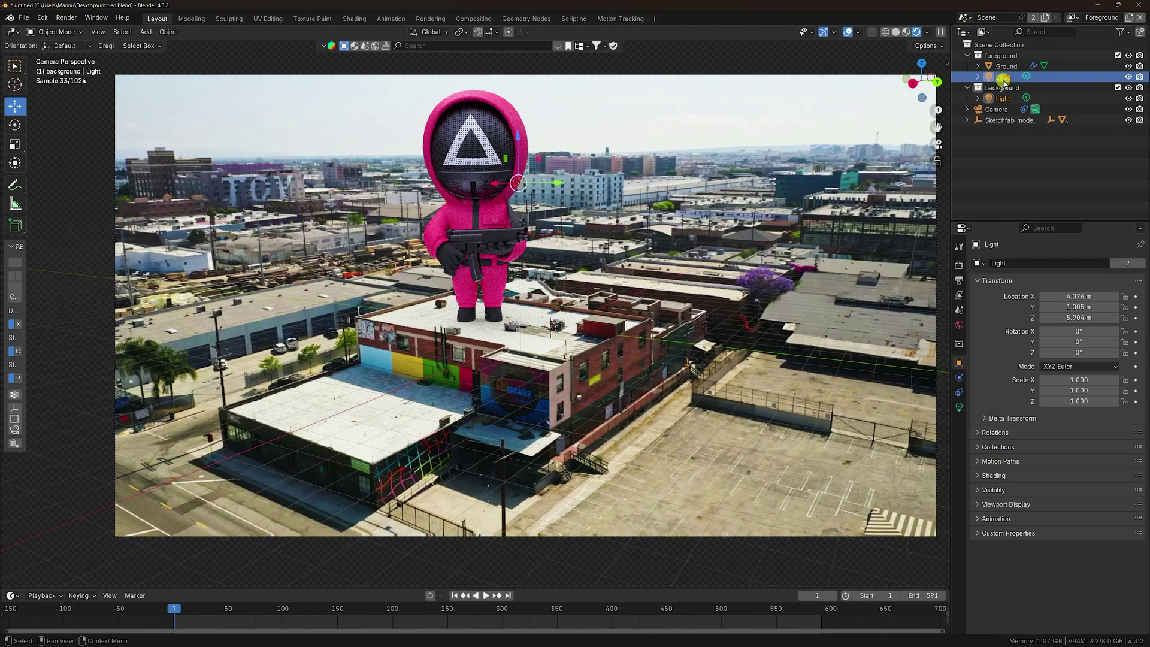
click(1001, 77)
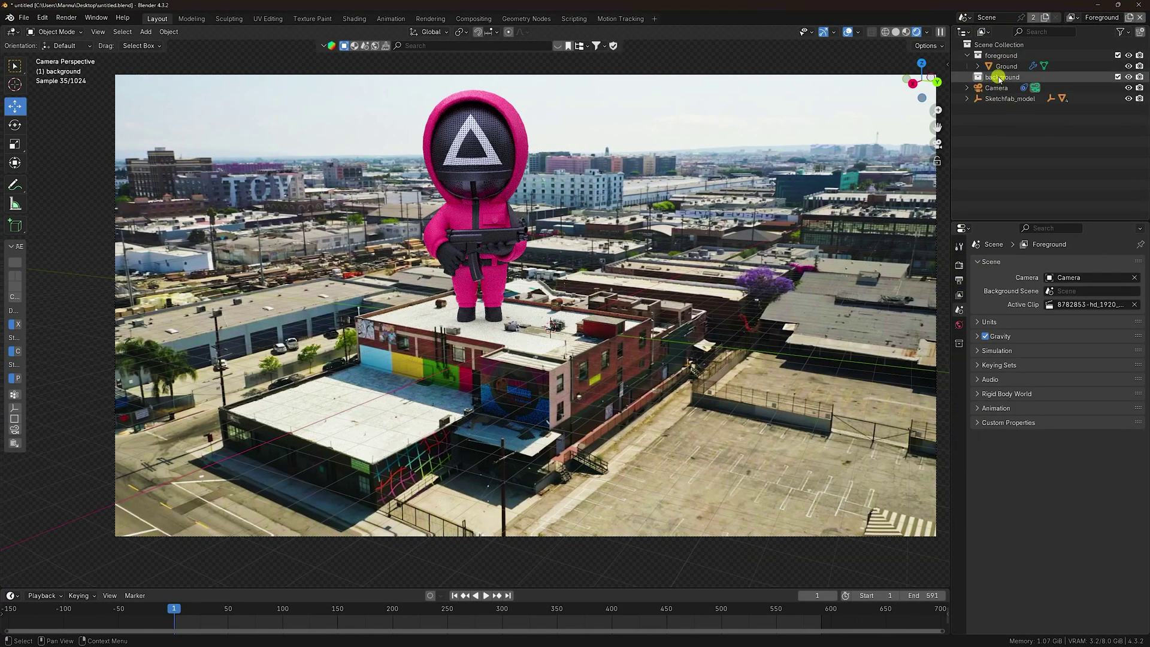
key(x)
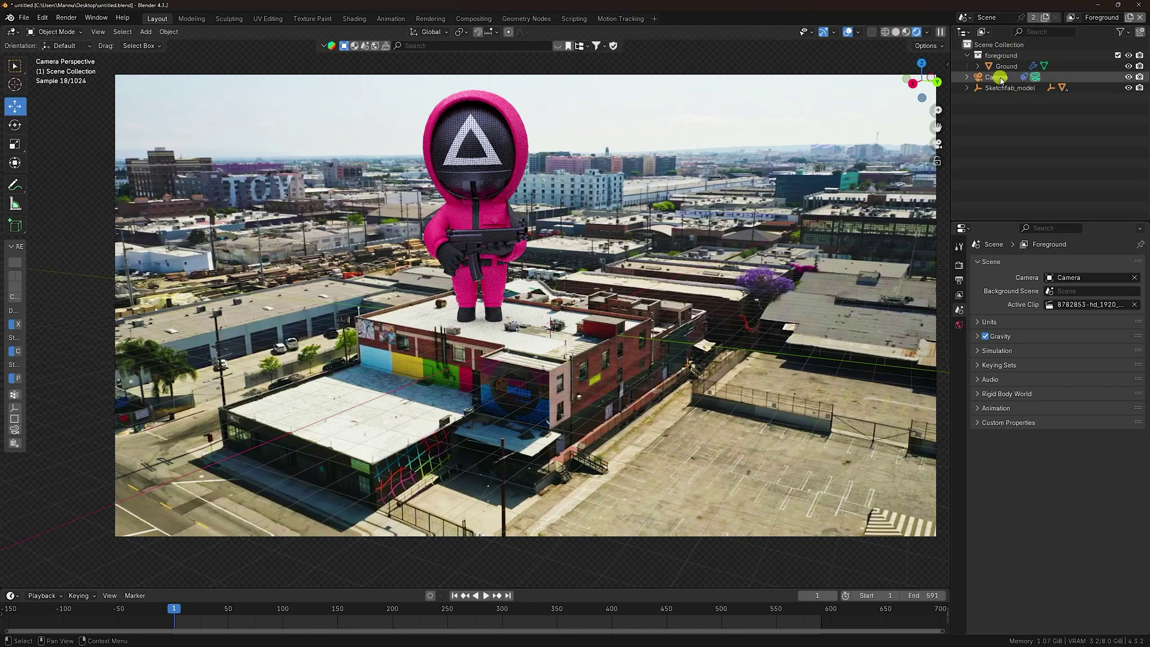
Step: Add a sun light to the foreground collection and raise it to about 8.35 m on the Z axis
click(996, 55)
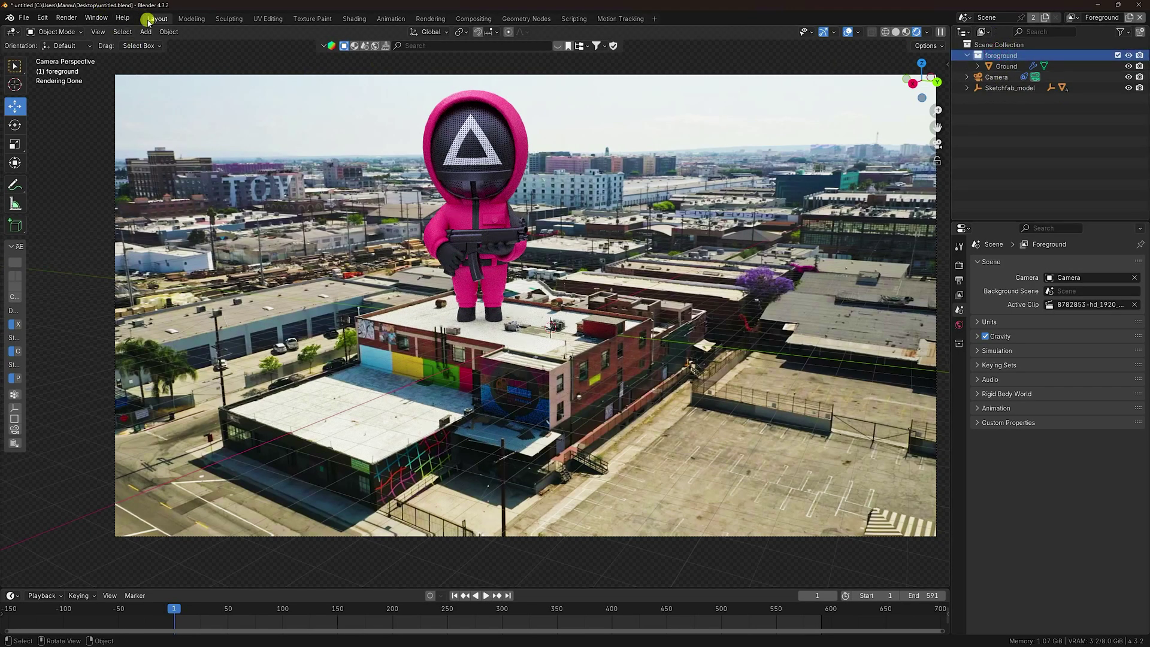
click(146, 32)
mouse_move(160, 173)
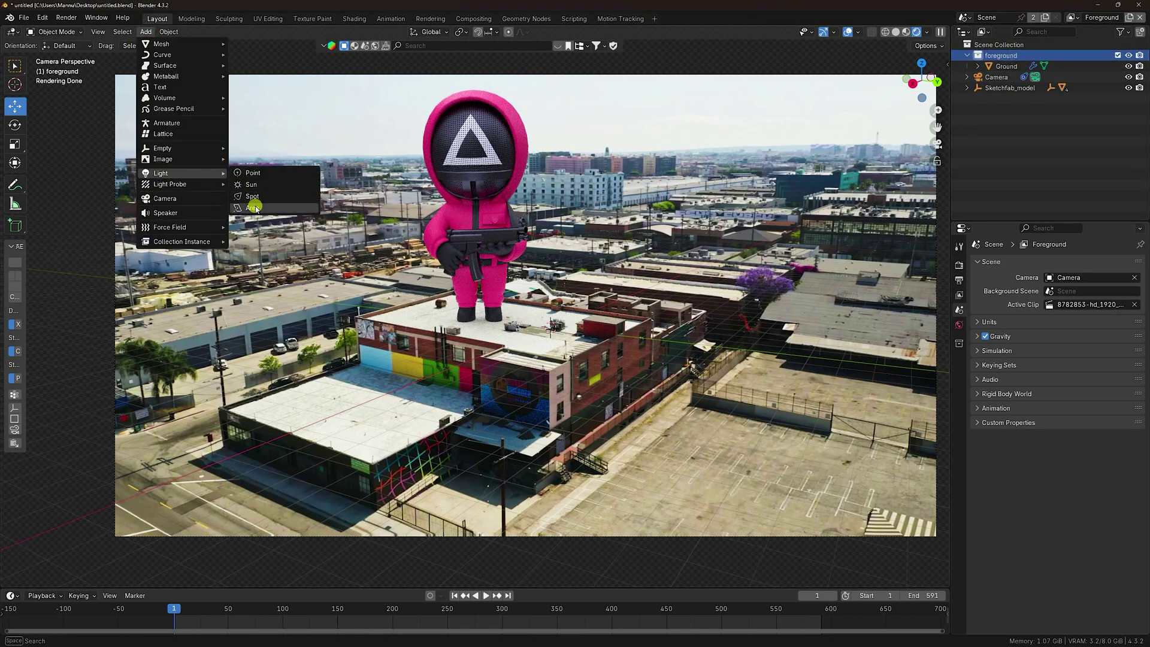
click(255, 187)
drag(553, 289, 551, 133)
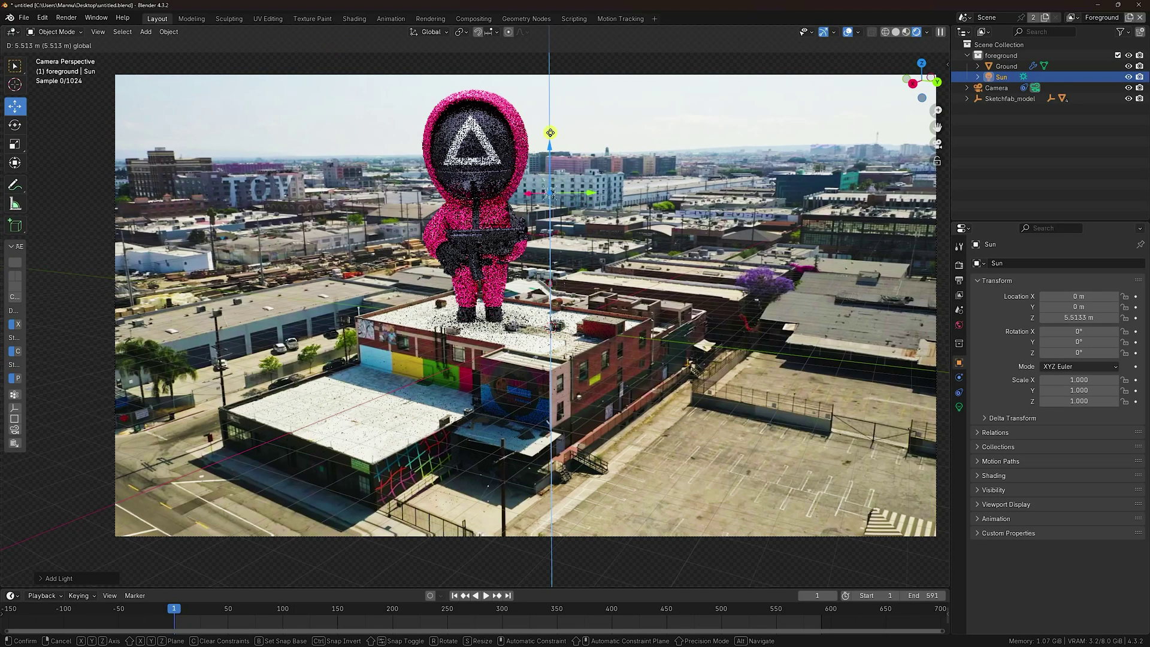
drag(553, 68, 553, 68)
Step: Tilt the sun light to about -37.6° around Y and move it to about X -7.66 m, Z 13.69 m
middle_drag(553, 68, 389, 280)
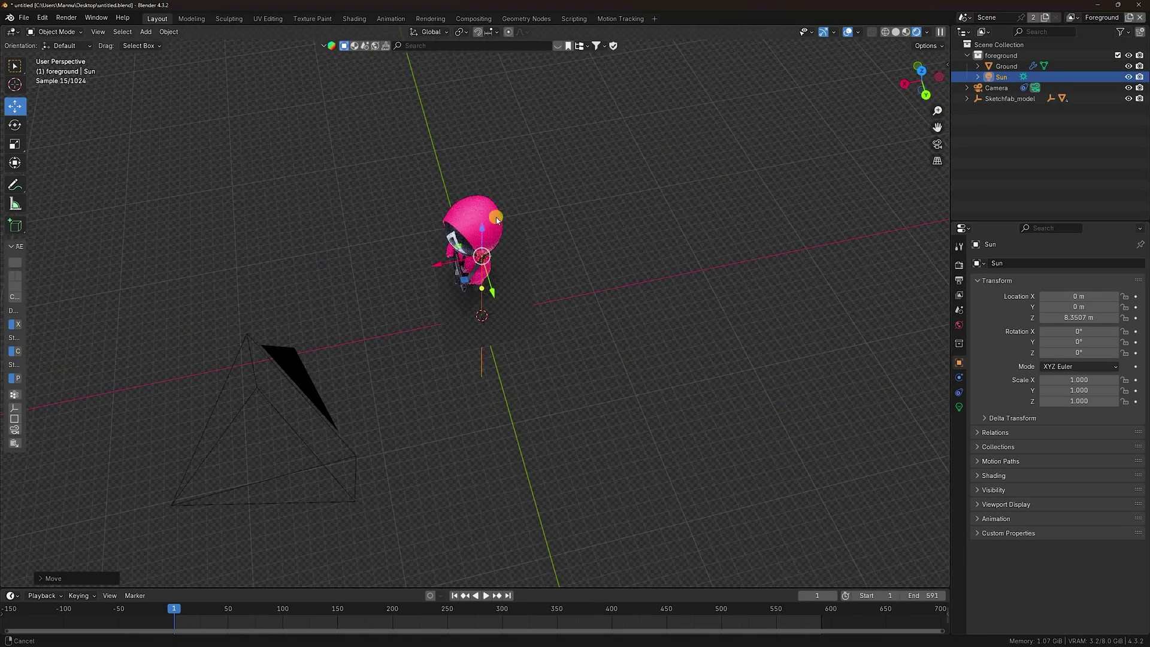
drag(388, 281, 518, 238)
click(15, 125)
click(14, 106)
middle_drag(357, 240, 358, 174)
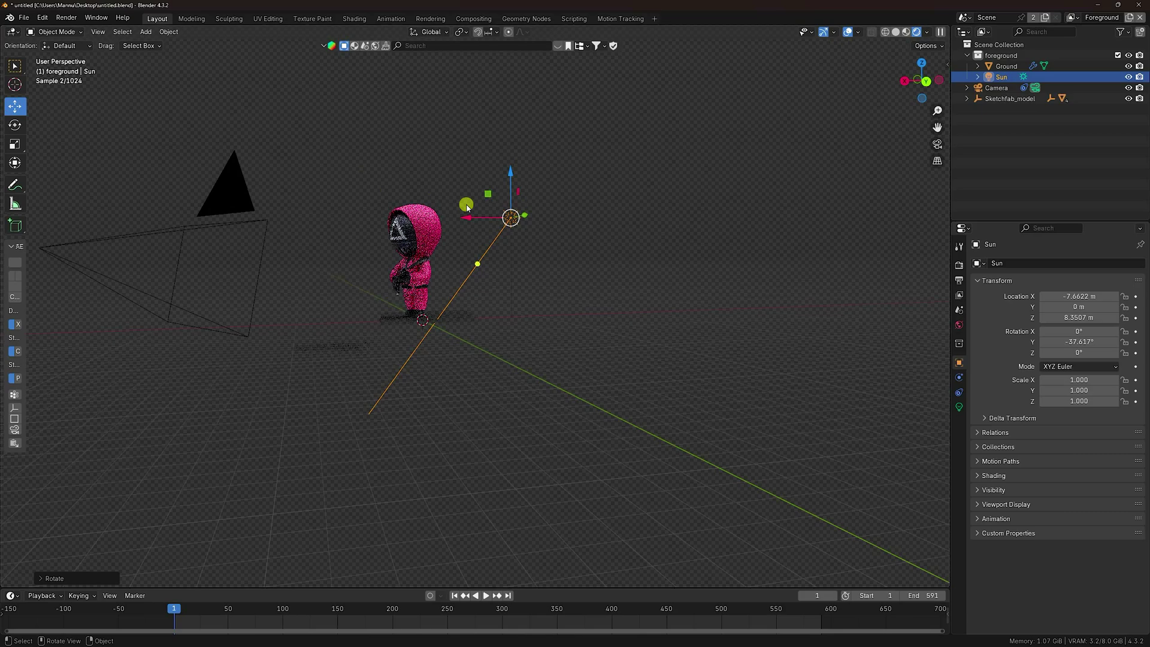
drag(511, 175, 516, 111)
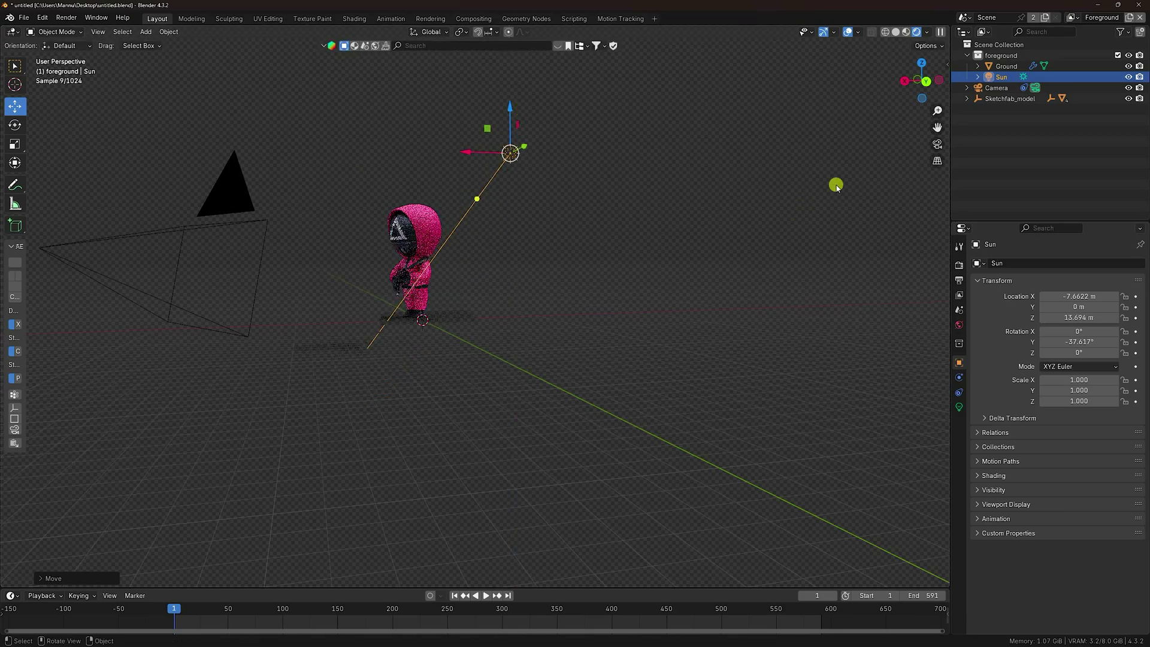
Step: Set the sun light's strength to 4 and check the cast shadow through the scene camera
click(958, 407)
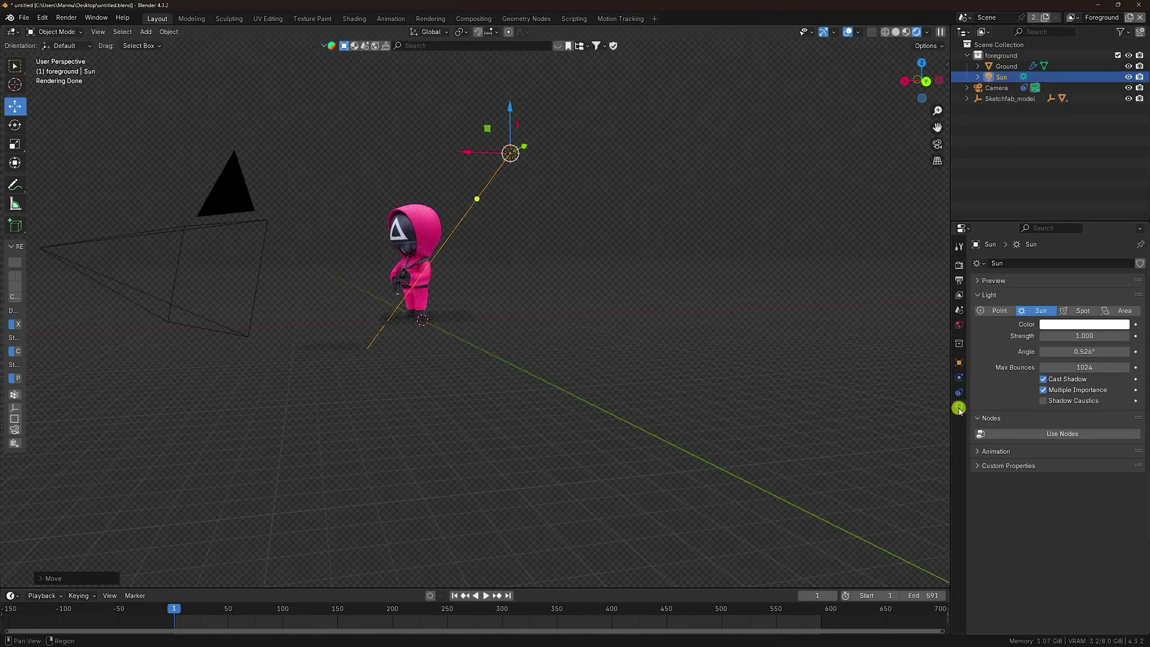
click(1082, 335)
text(4)
key(Return)
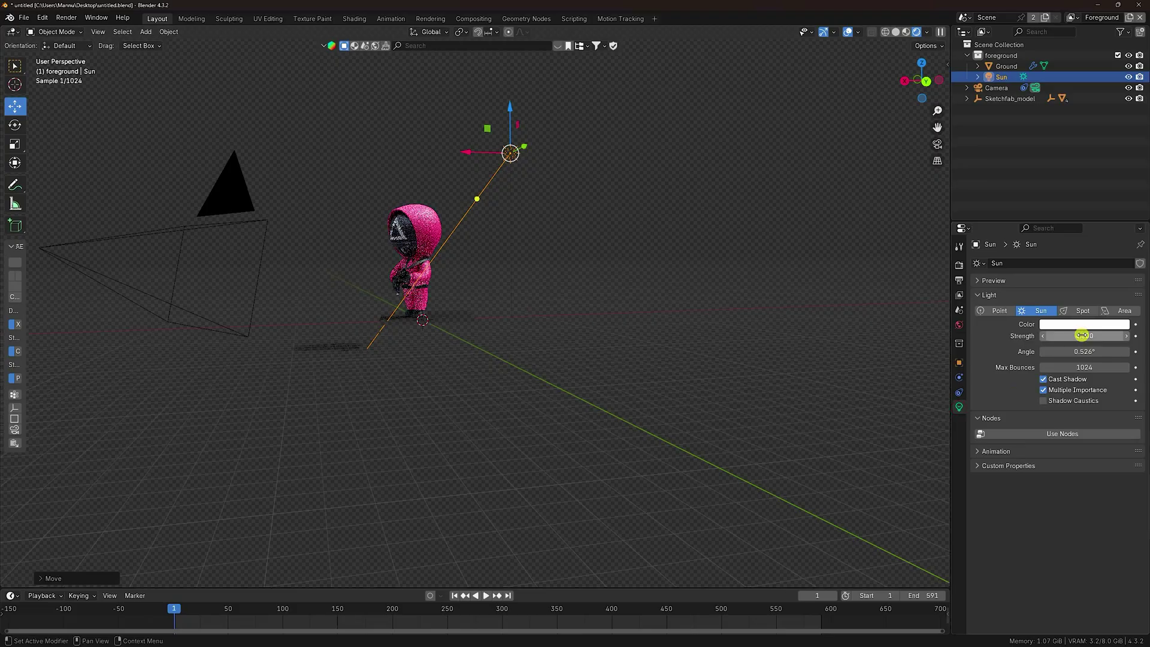
key(KP_0)
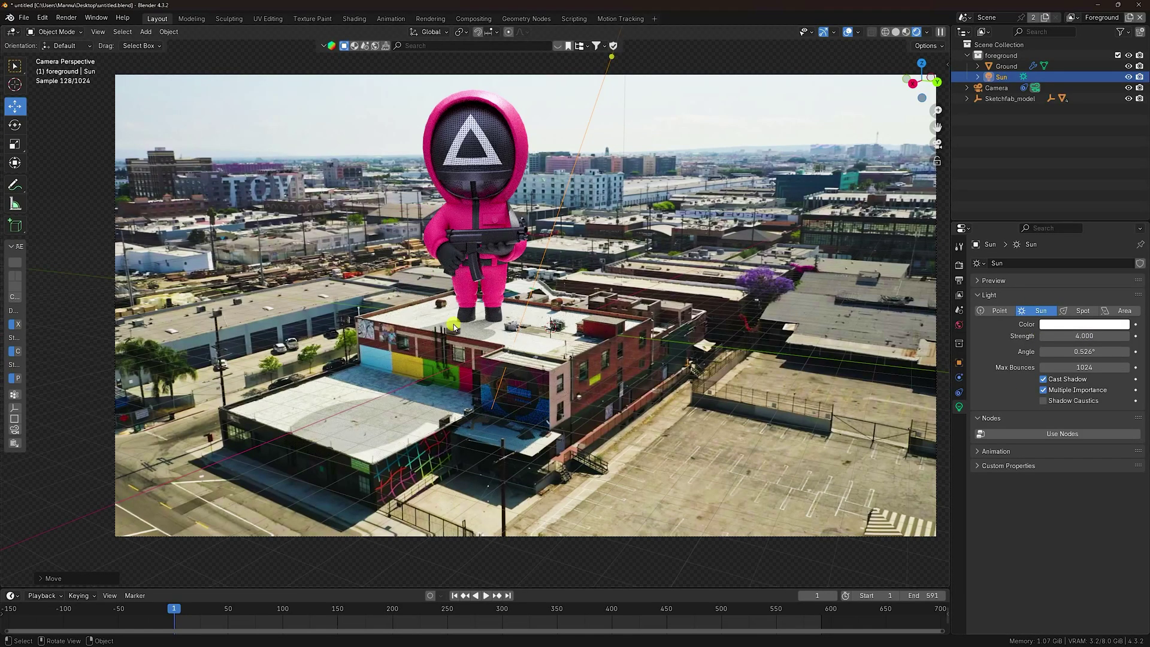
scroll(374, 415, up, 1)
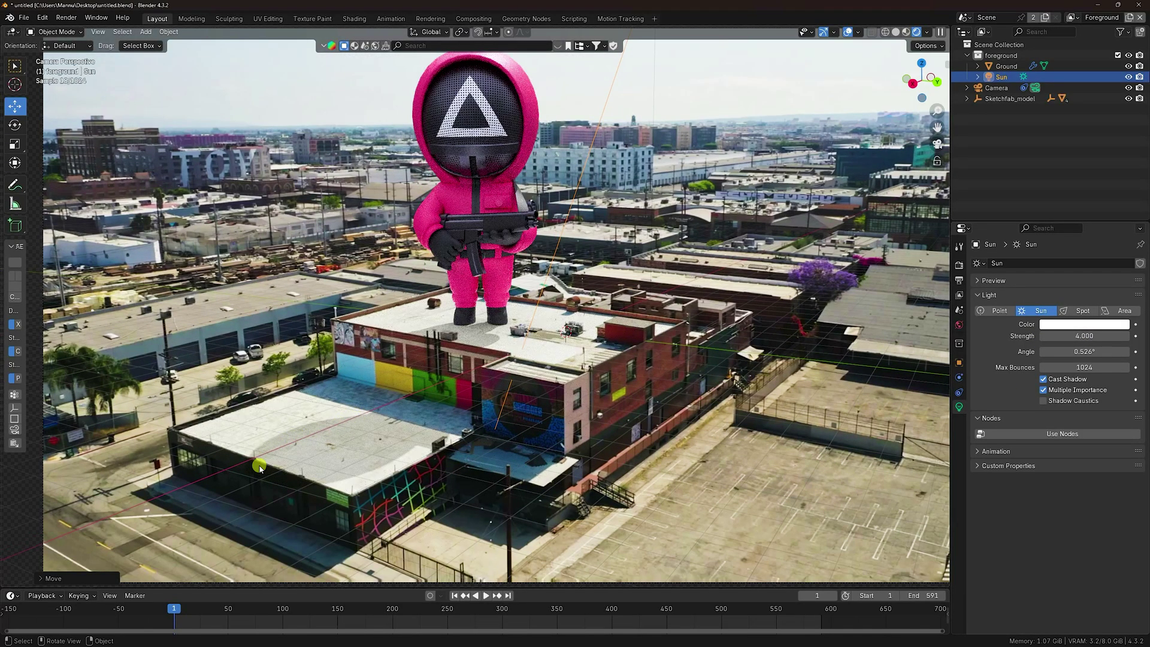
Step: Increase the sun light's strength to 5 and play the animation to check the shadow on the roofs
drag(1098, 338, 161, 338)
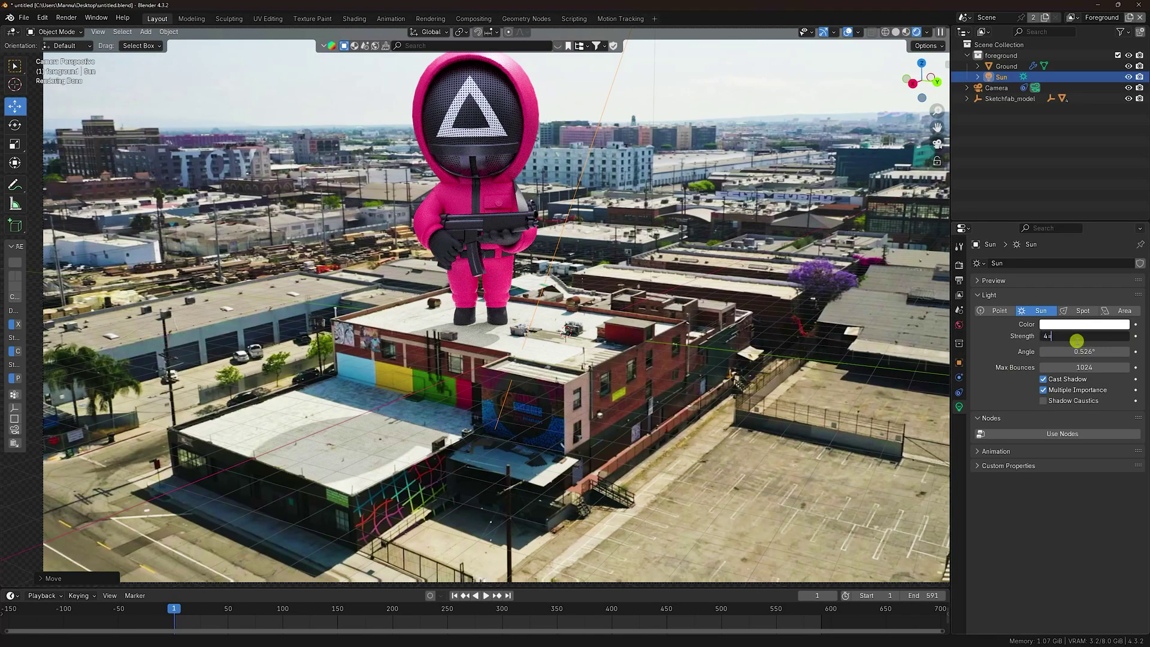
text(5)
key(Return)
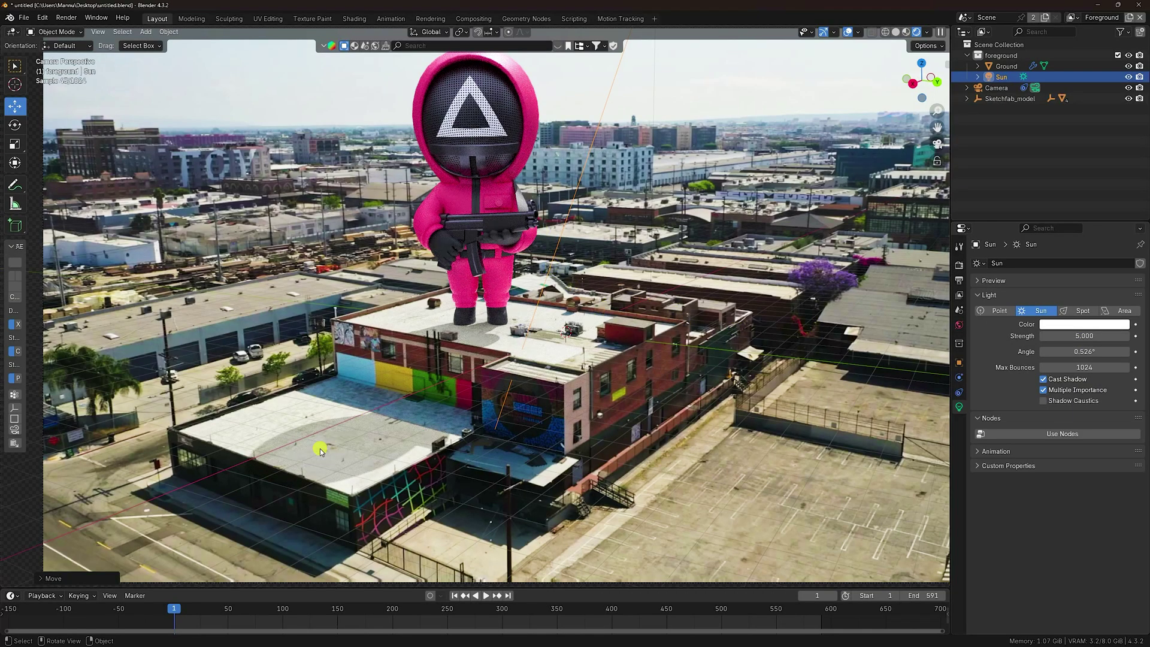
click(491, 597)
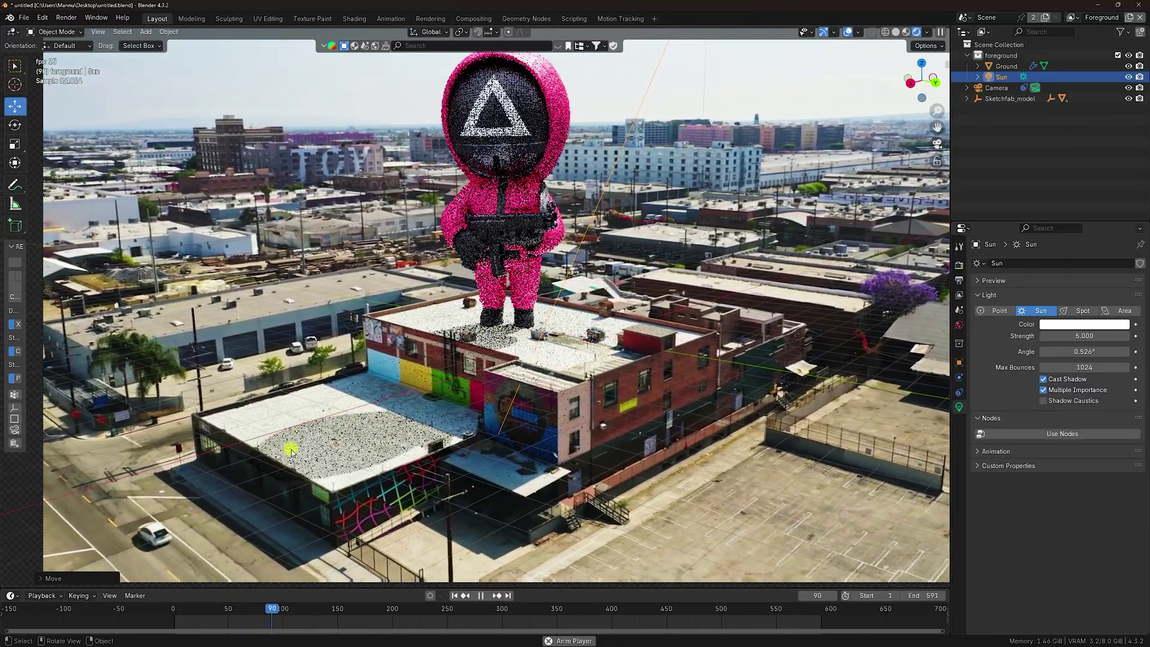
Step: Stop the animation playback and return to the first frame
click(491, 596)
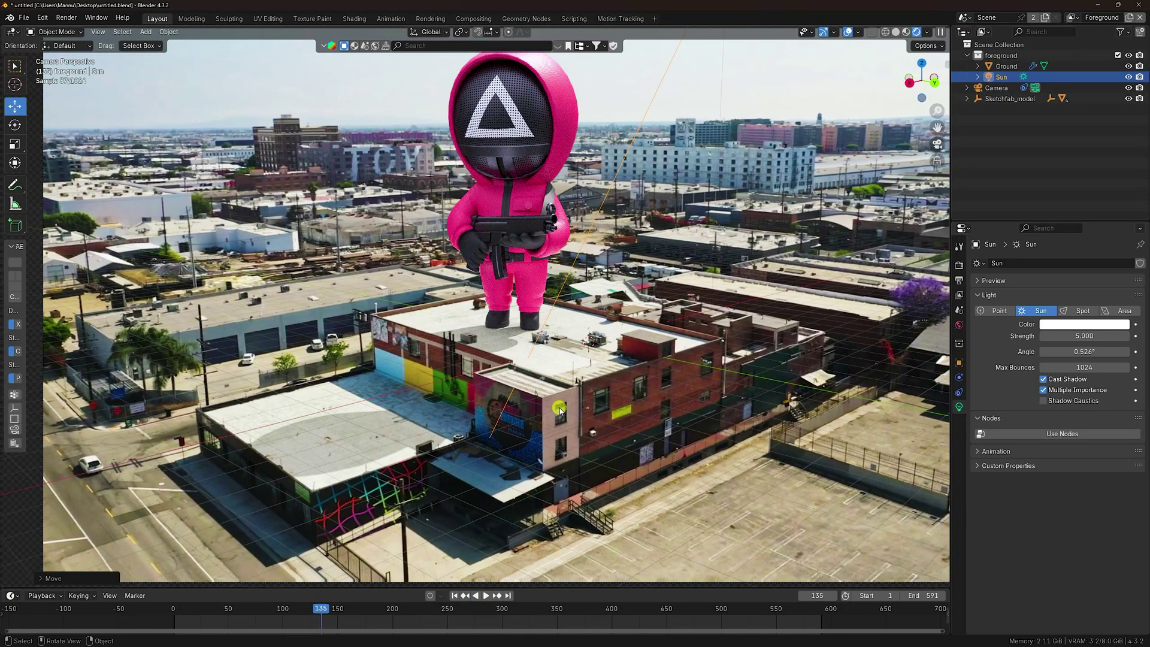
click(456, 596)
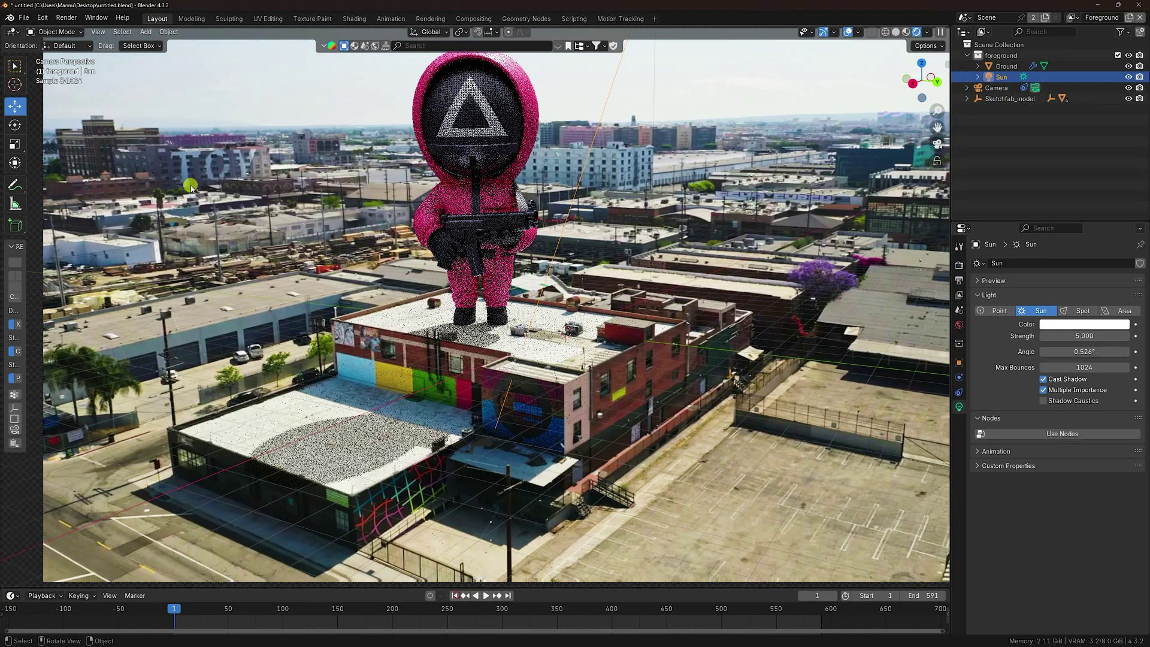
click(23, 17)
click(46, 144)
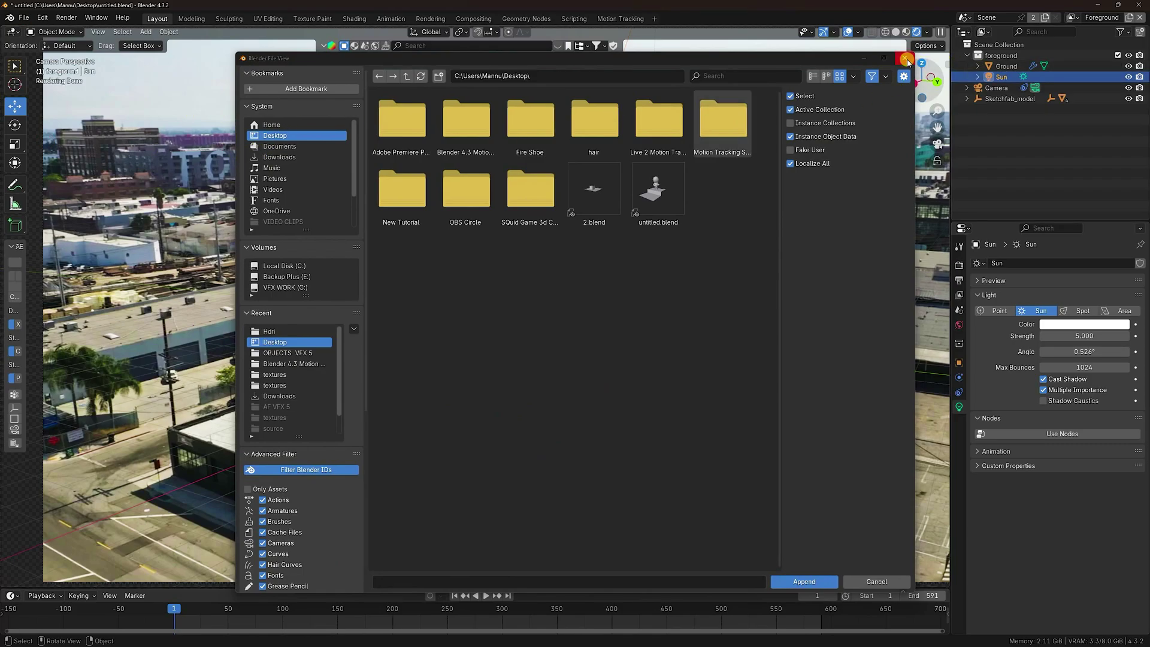
click(906, 59)
Step: Append the collection from CARD.blend in the OBJECTS VFX 5 folder of the motion tracking project
click(23, 18)
click(53, 145)
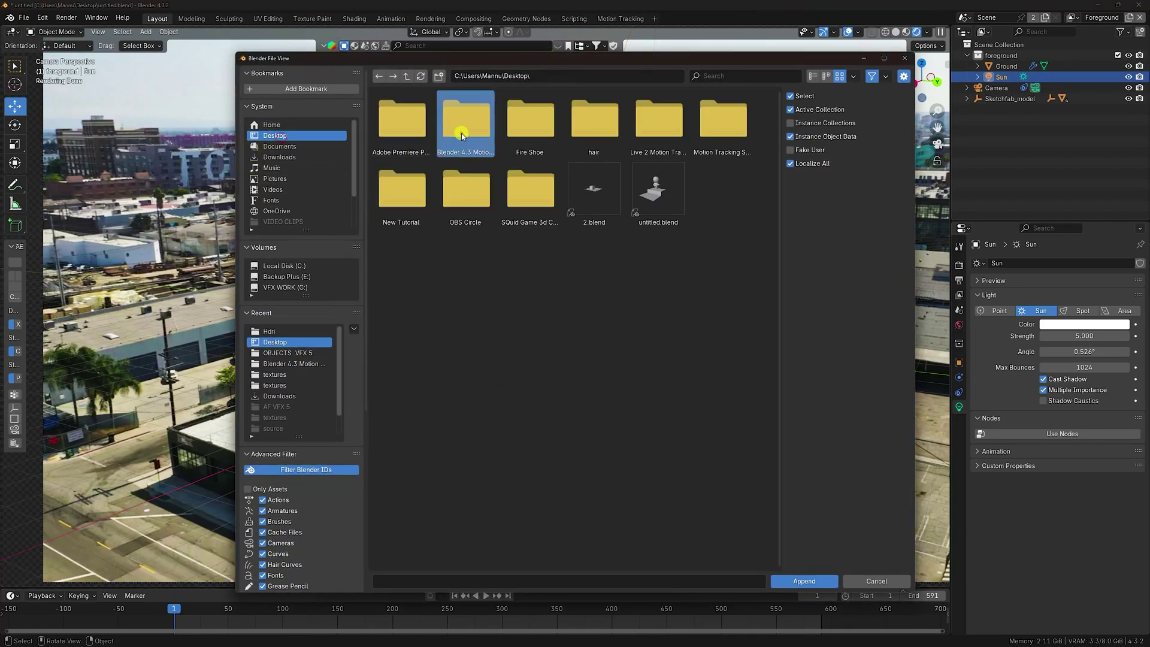
double_click(462, 135)
double_click(528, 129)
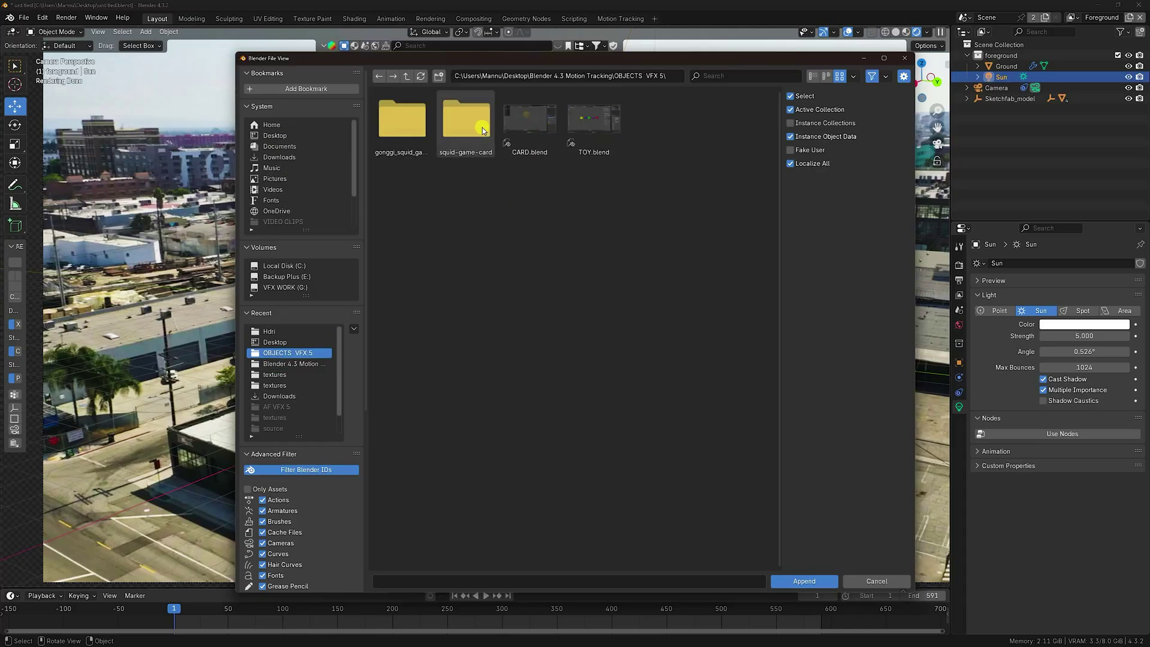
click(526, 128)
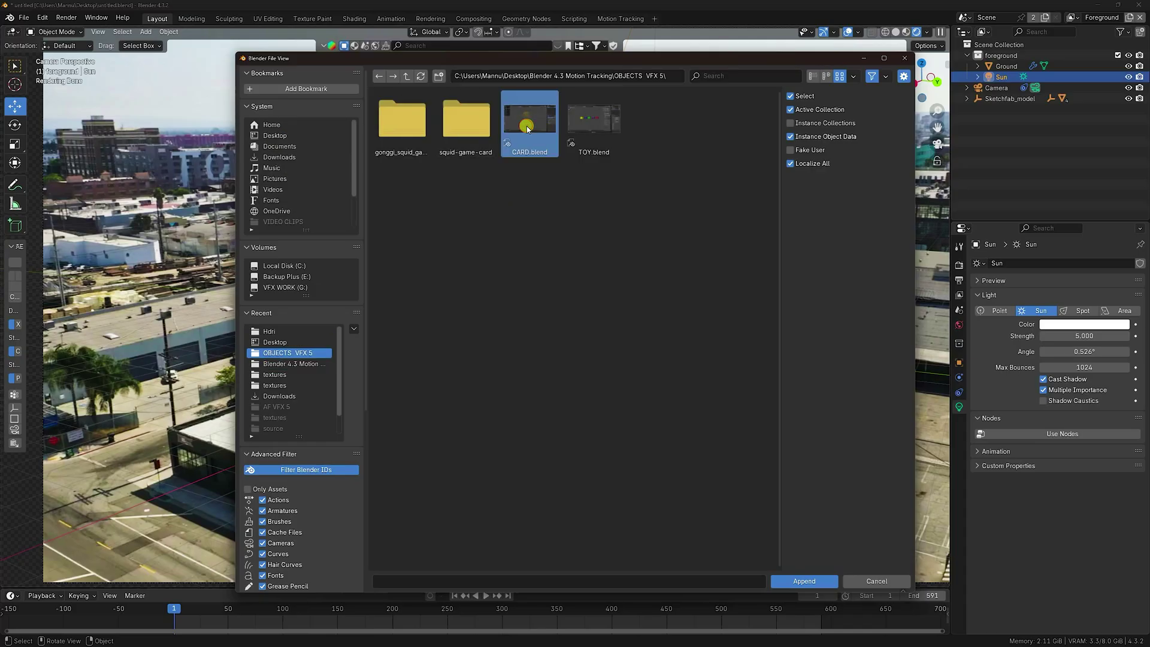
double_click(527, 129)
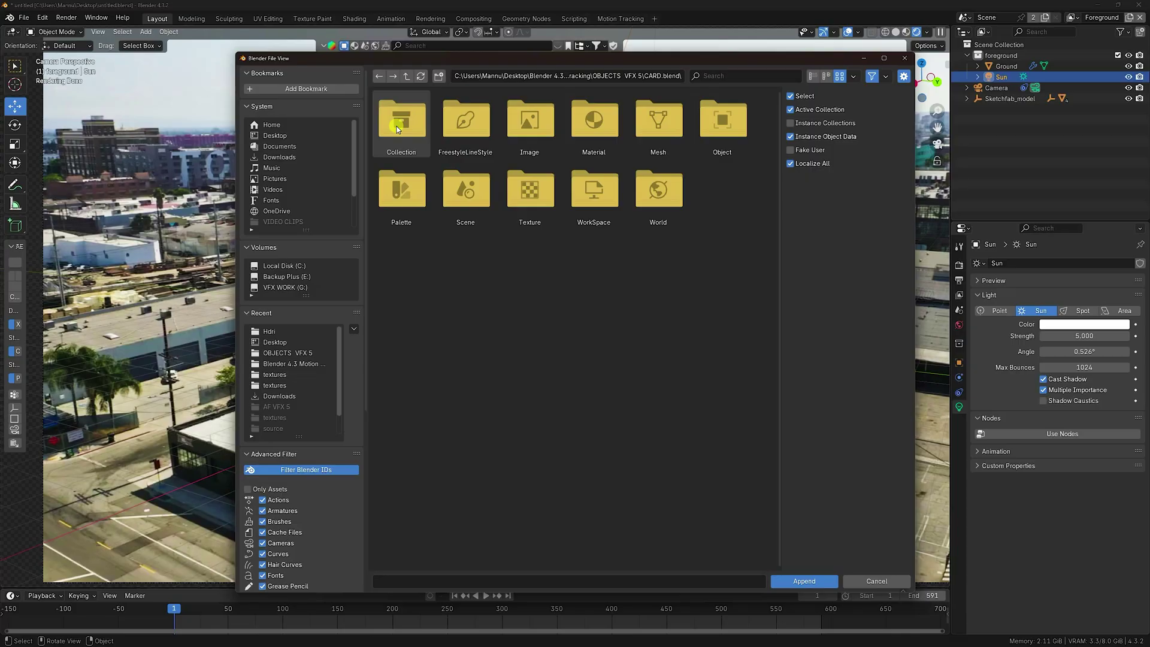
double_click(397, 129)
double_click(403, 129)
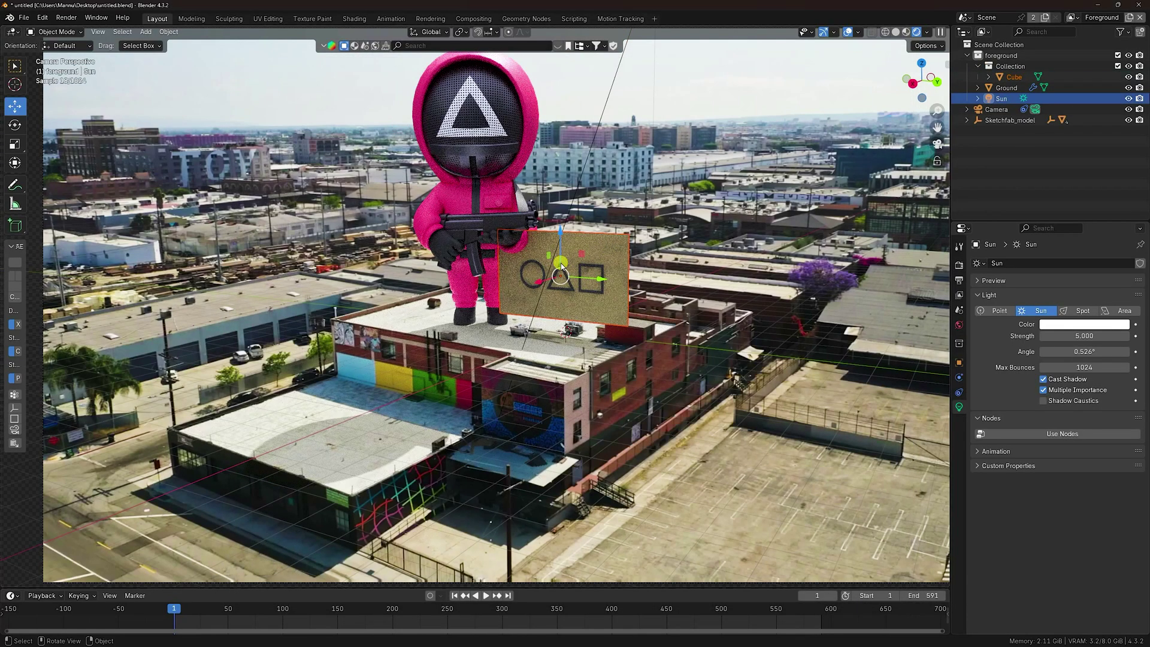
Step: Scale the appended card down and, in solid shading, move it beside the soldier's arm at the rear end of the gun
scroll(561, 267, up, 1)
key(s)
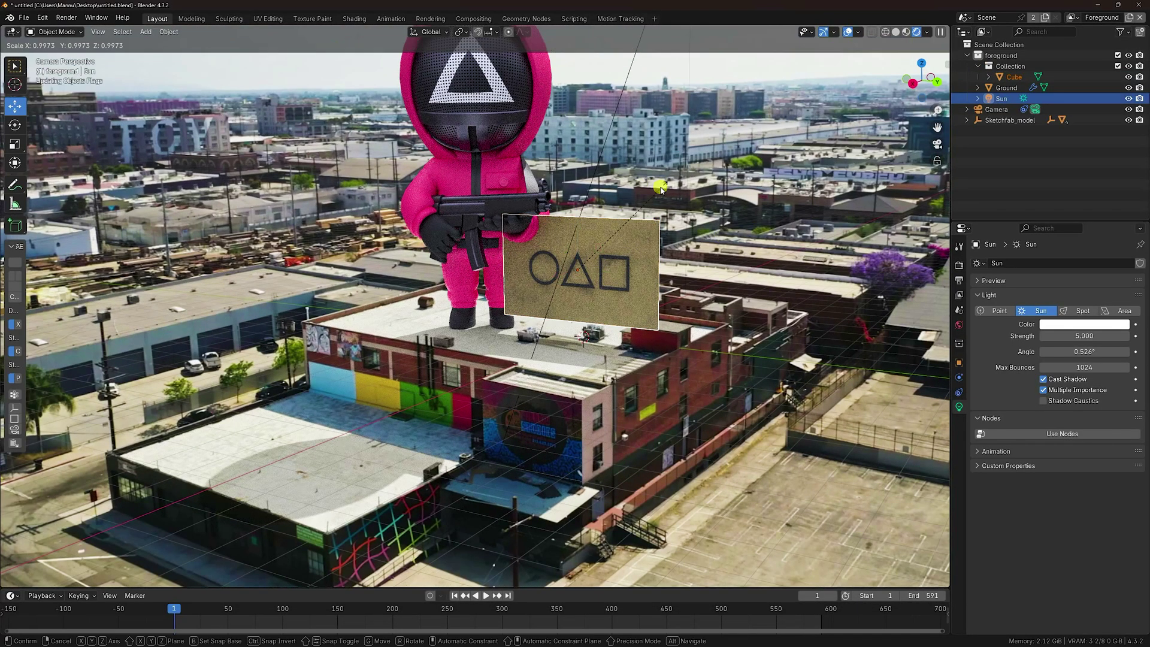
click(625, 211)
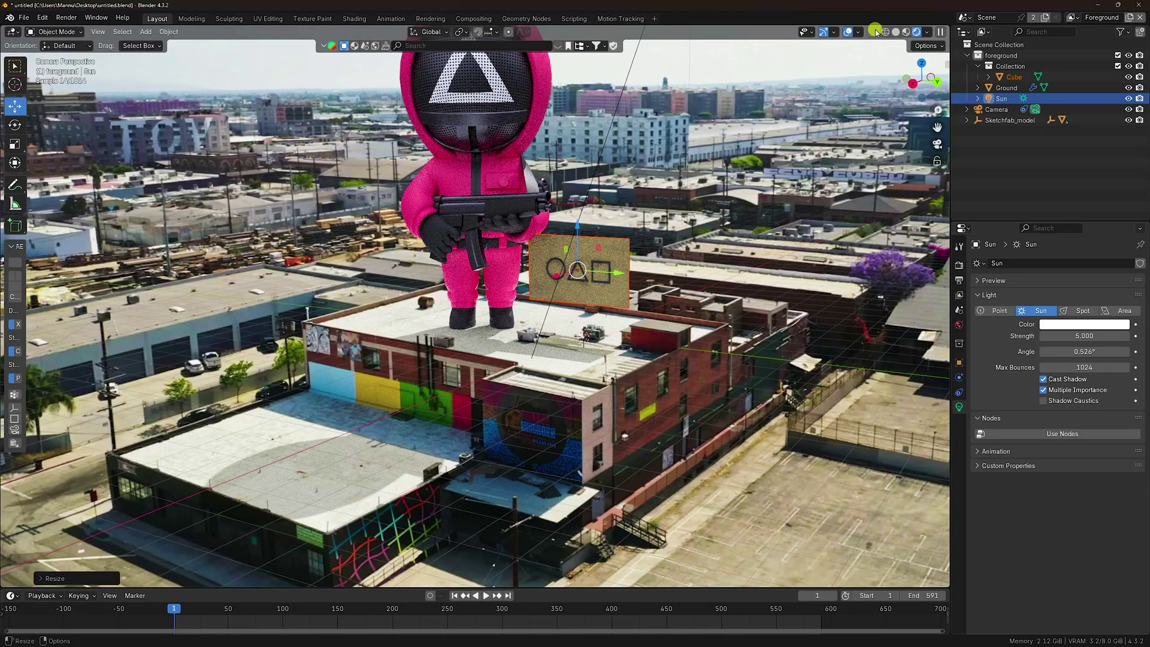
click(894, 33)
mouse_move(460, 257)
middle_down()
mouse_move(523, 291)
mouse_move(602, 299)
middle_up()
scroll(524, 292, up, 4)
drag(738, 287, 416, 303)
Step: Tilt the card to about -125.5° around X and move it forward and clear of the soldier's side
click(14, 126)
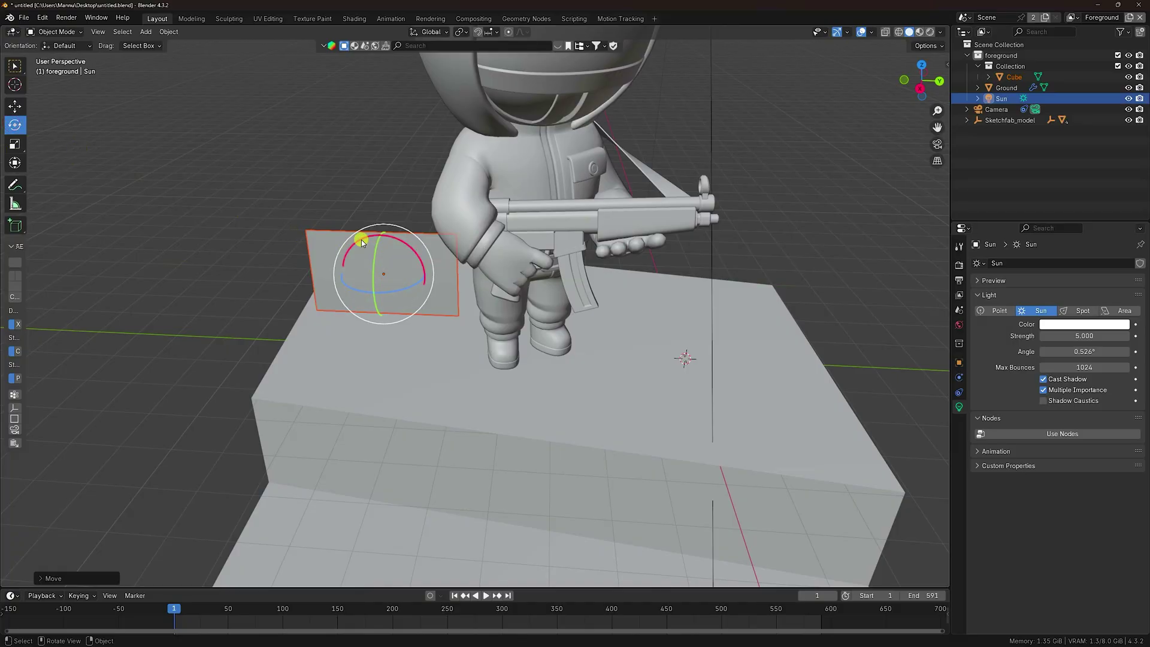
drag(361, 239, 317, 288)
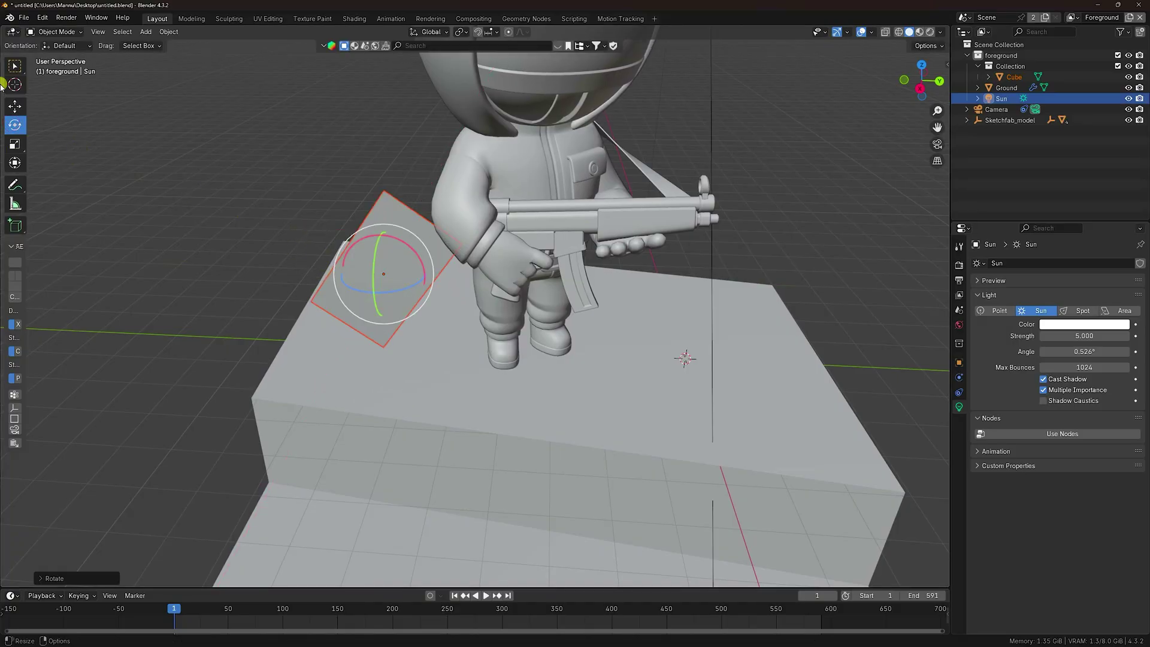
click(17, 106)
middle_drag(467, 252, 368, 382)
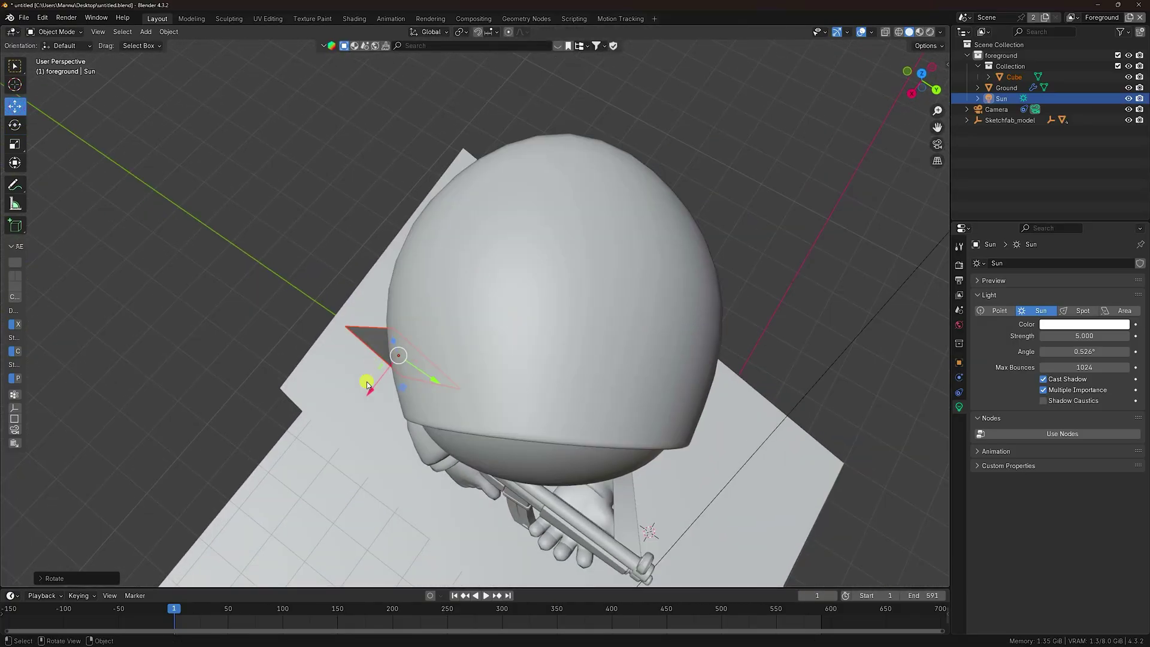
drag(367, 386, 319, 421)
drag(403, 425, 369, 400)
shift+middle_drag(381, 399, 527, 250)
Step: Scale the card down to about 0.84 of its size and lower it to about 1.675 m on Z
key(s)
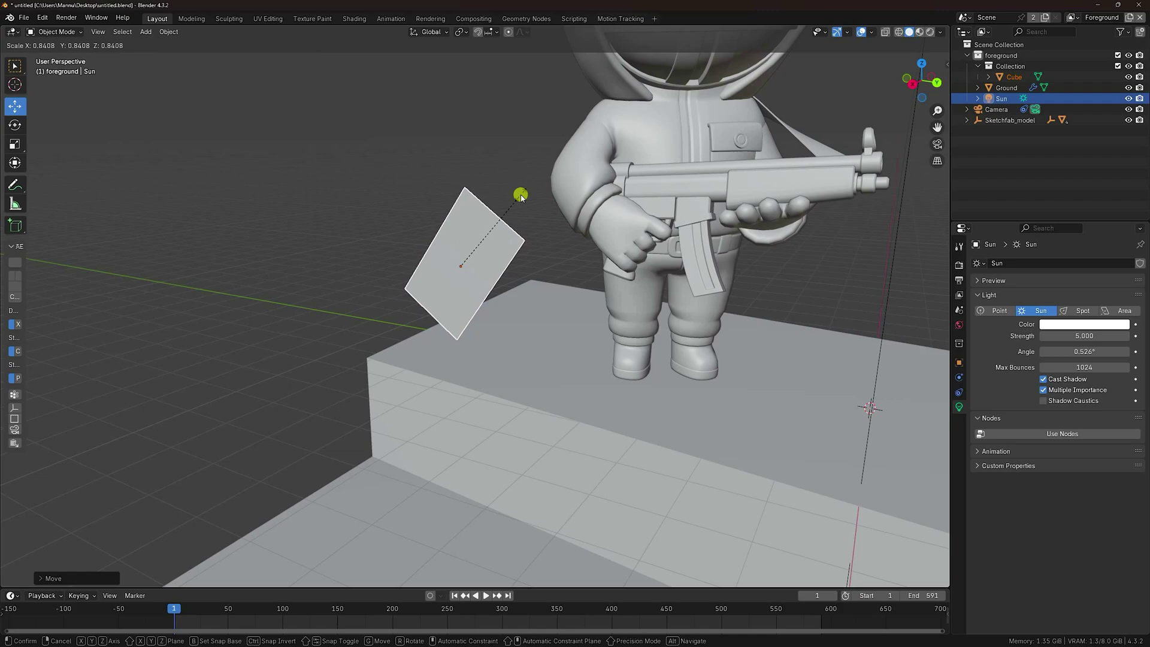
click(520, 194)
mouse_move(465, 228)
mouse_down()
mouse_move(465, 249)
mouse_move(462, 240)
mouse_up()
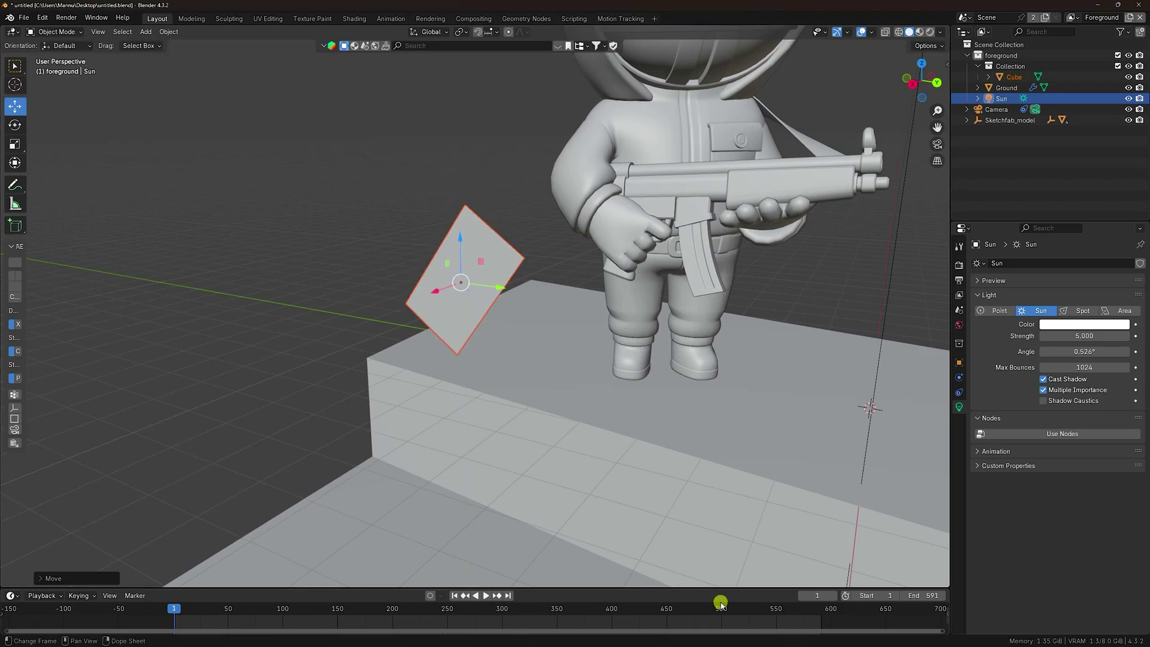
Step: Try setting the active sun light's Z rotation to 337° in its object transform properties
click(957, 364)
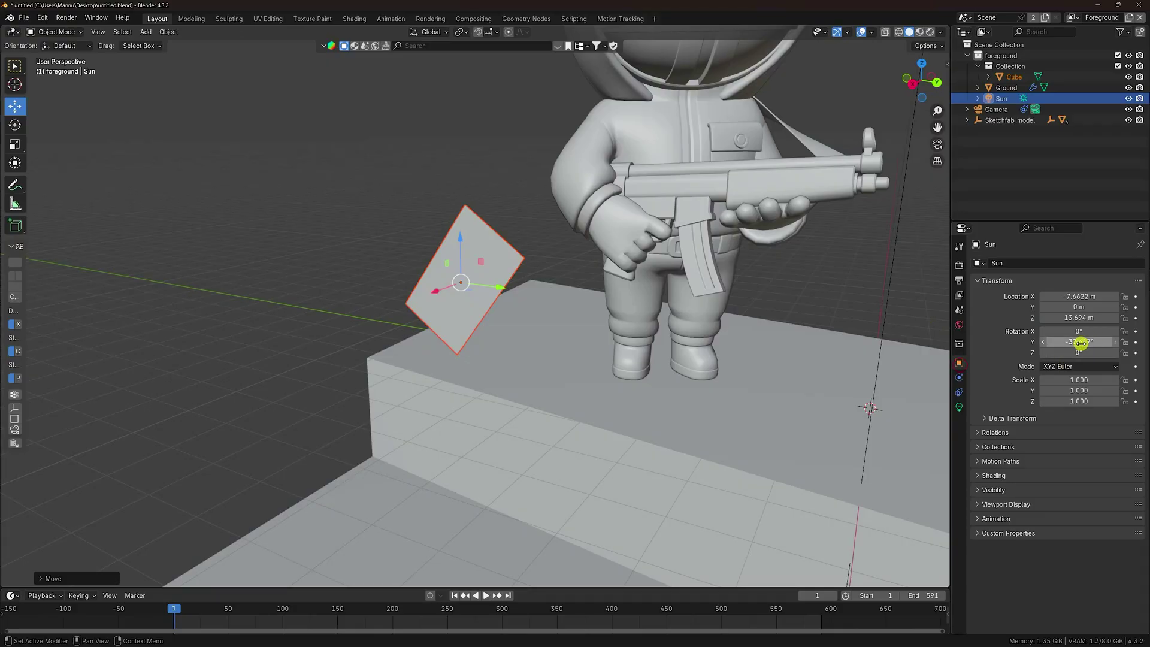
drag(1079, 353, 229, 352)
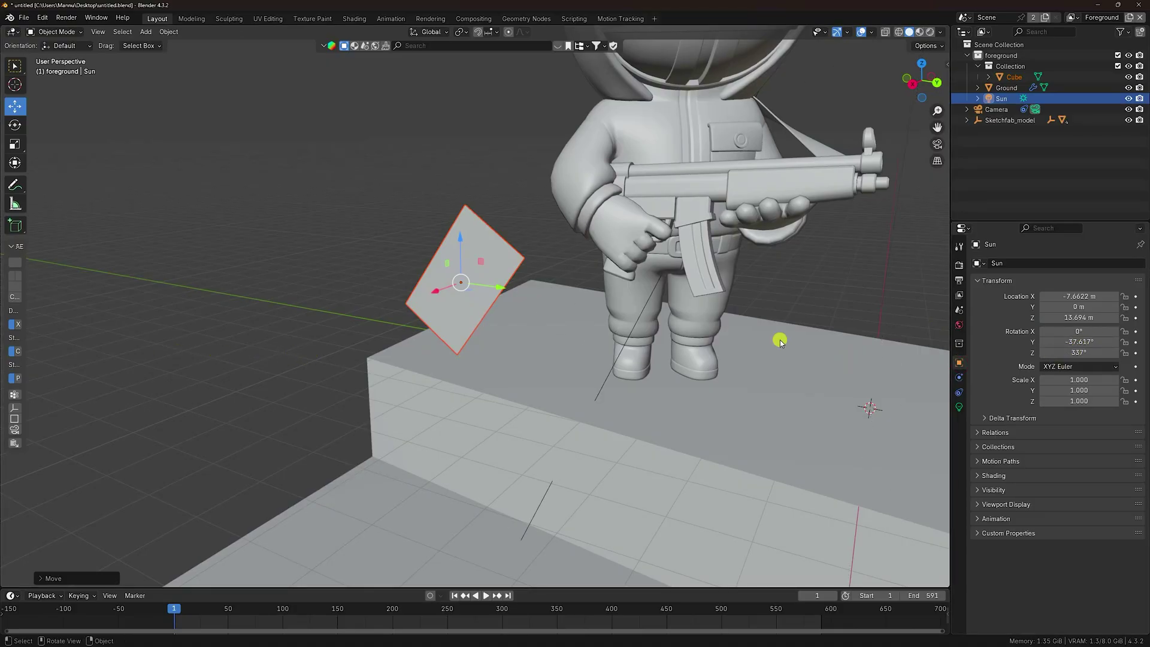
Step: Make the card the active object, enlarge it by about 1.16 and raise it to about 1.87 m on Z
click(470, 242)
mouse_move(1079, 353)
mouse_down()
mouse_move(211, 358)
mouse_move(1074, 351)
mouse_up()
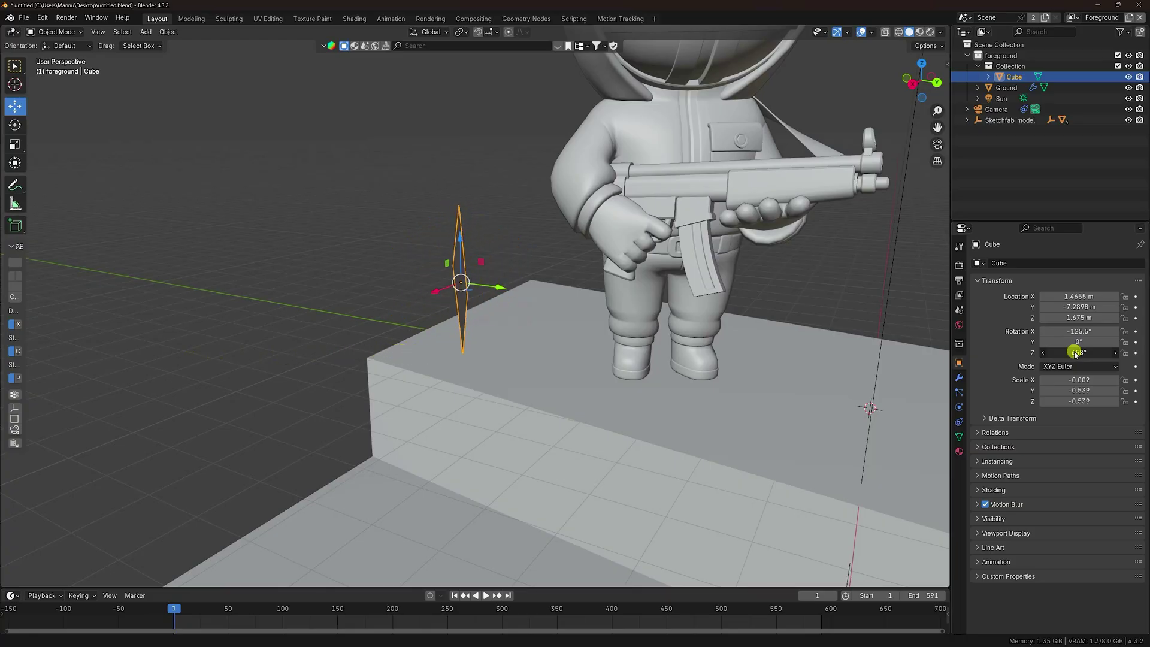
key(ctrl+z)
key(s)
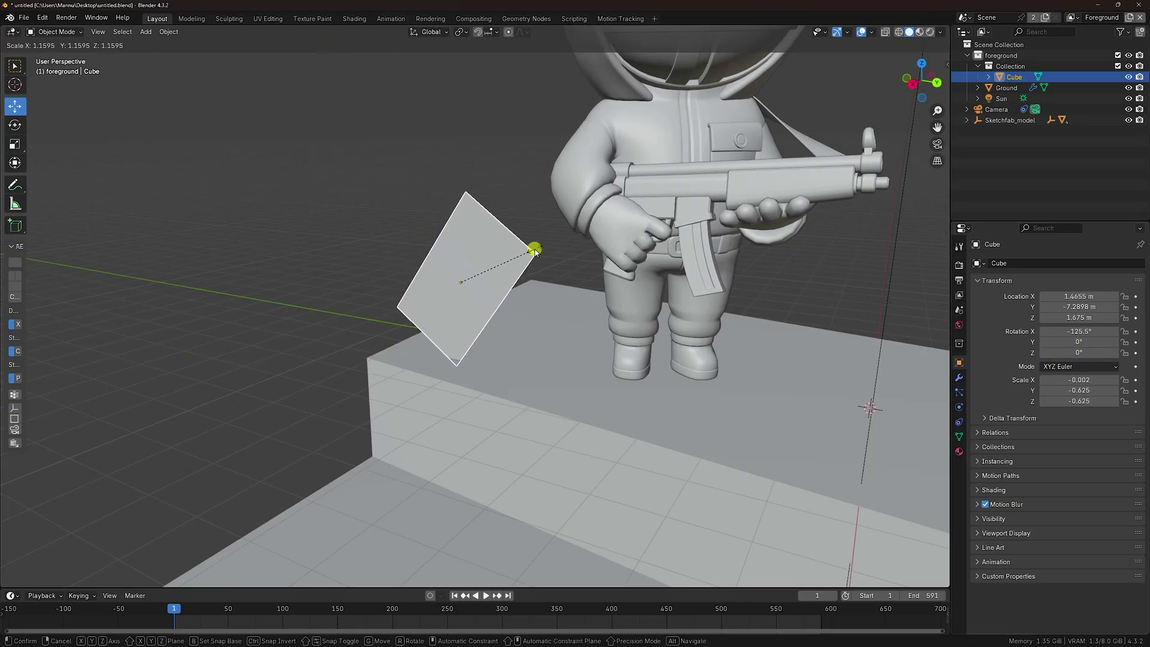
click(535, 250)
drag(461, 240, 462, 225)
Step: Keyframe the card's Z rotation at 0° on frame 1 and at 1440° on frame 591
click(1136, 353)
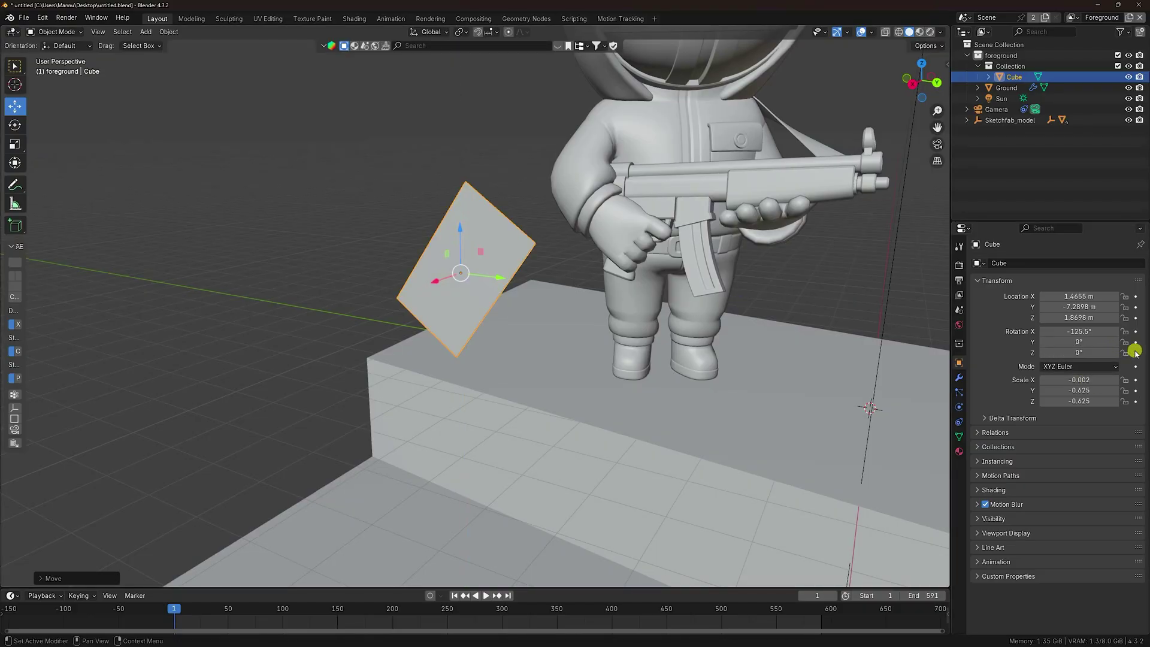
click(508, 595)
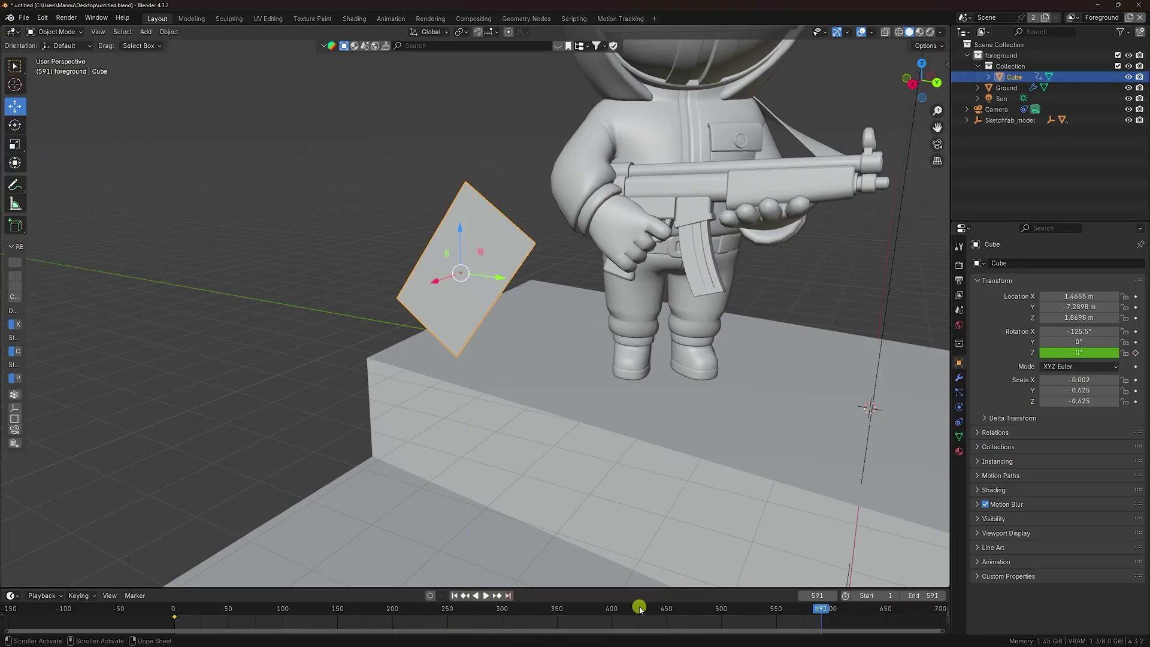
double_click(1081, 353)
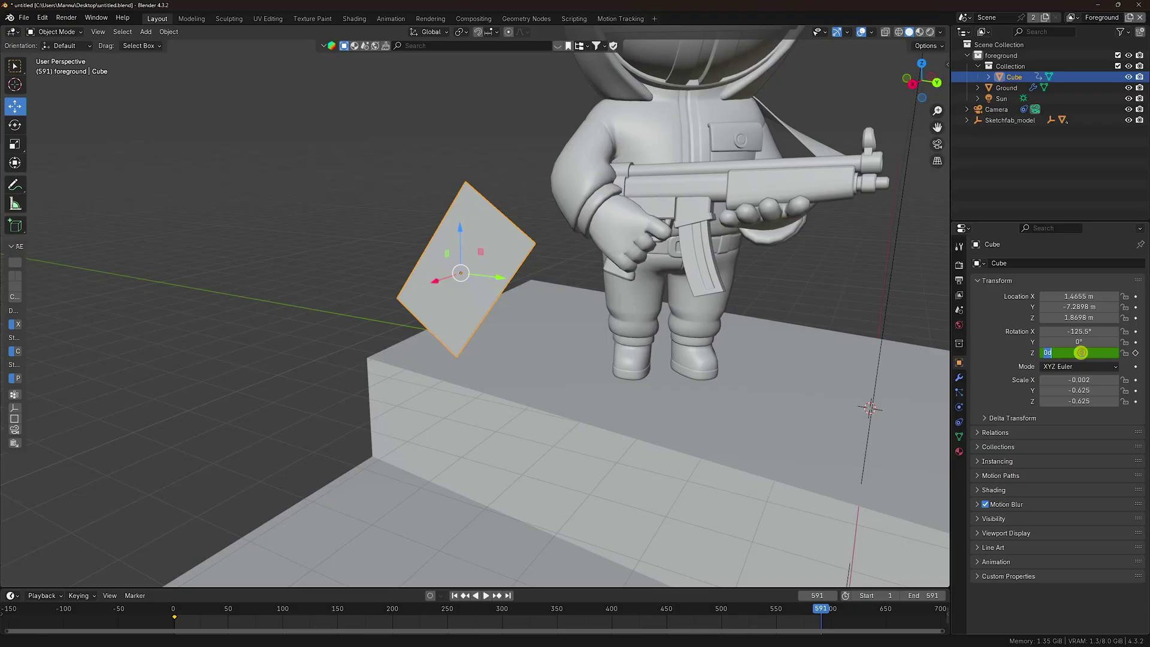
key(Return)
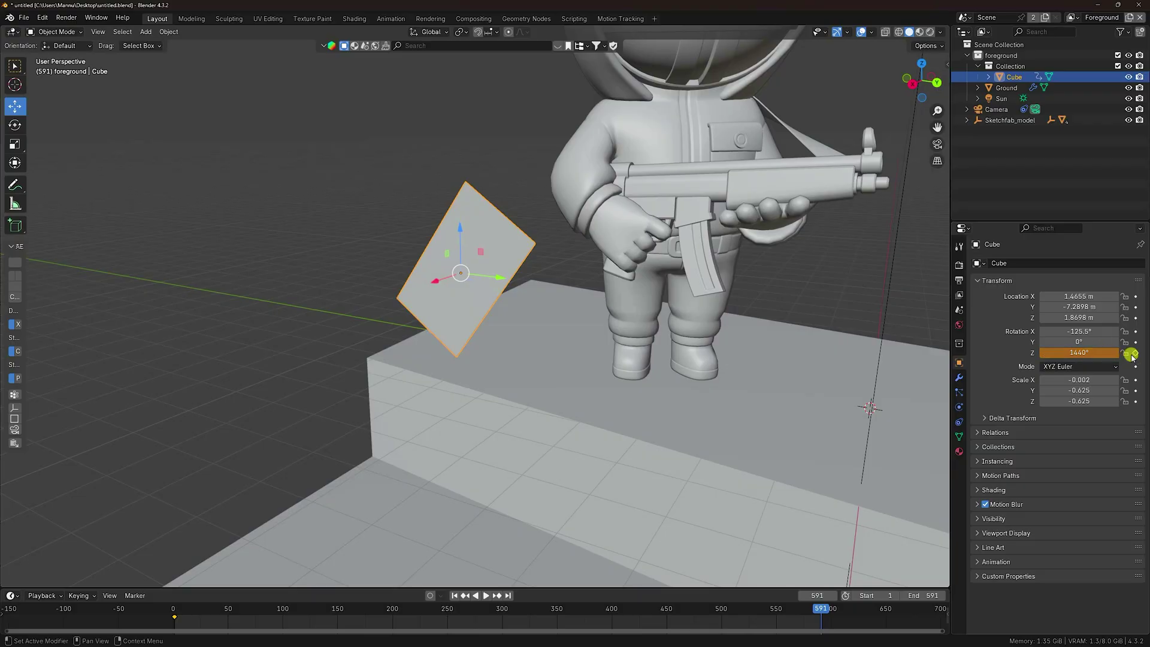
Step: Enlarge the timeline and set the interpolation mode of the card's rotation keyframes to Linear
drag(699, 587, 699, 545)
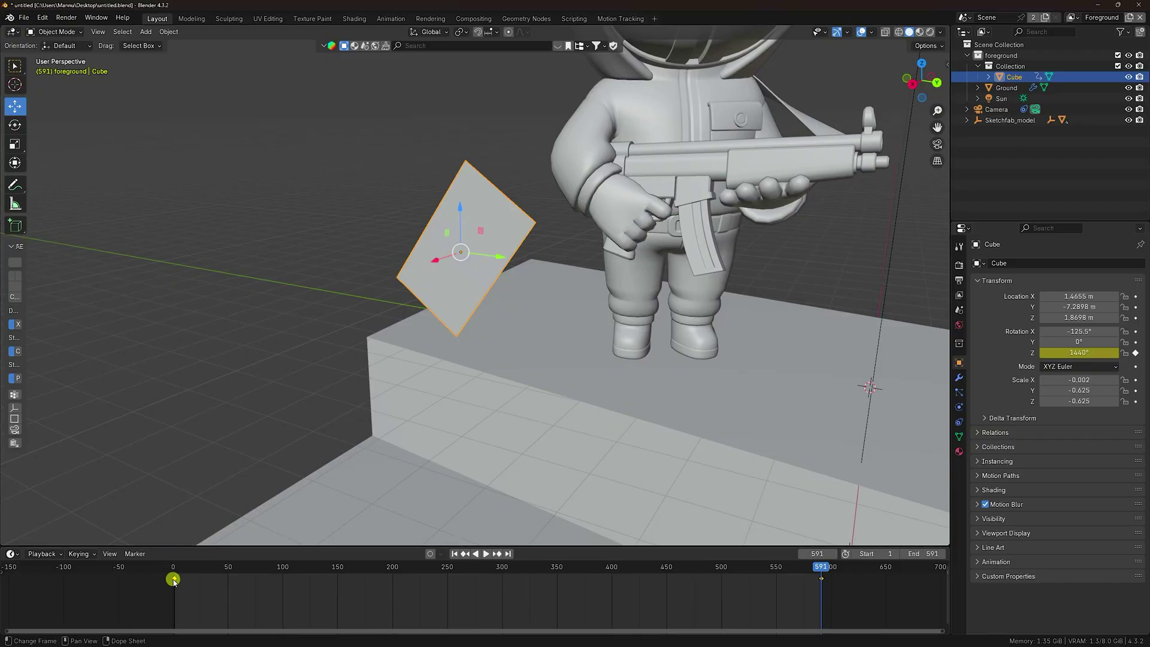
right_click(174, 580)
mouse_move(171, 563)
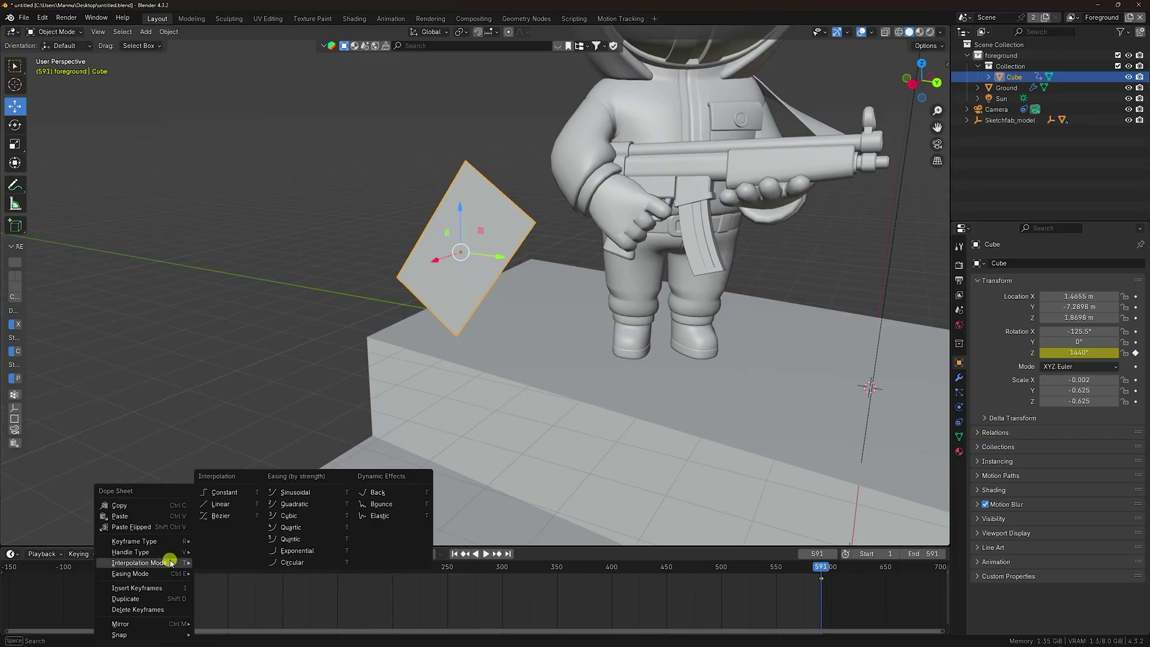
click(221, 516)
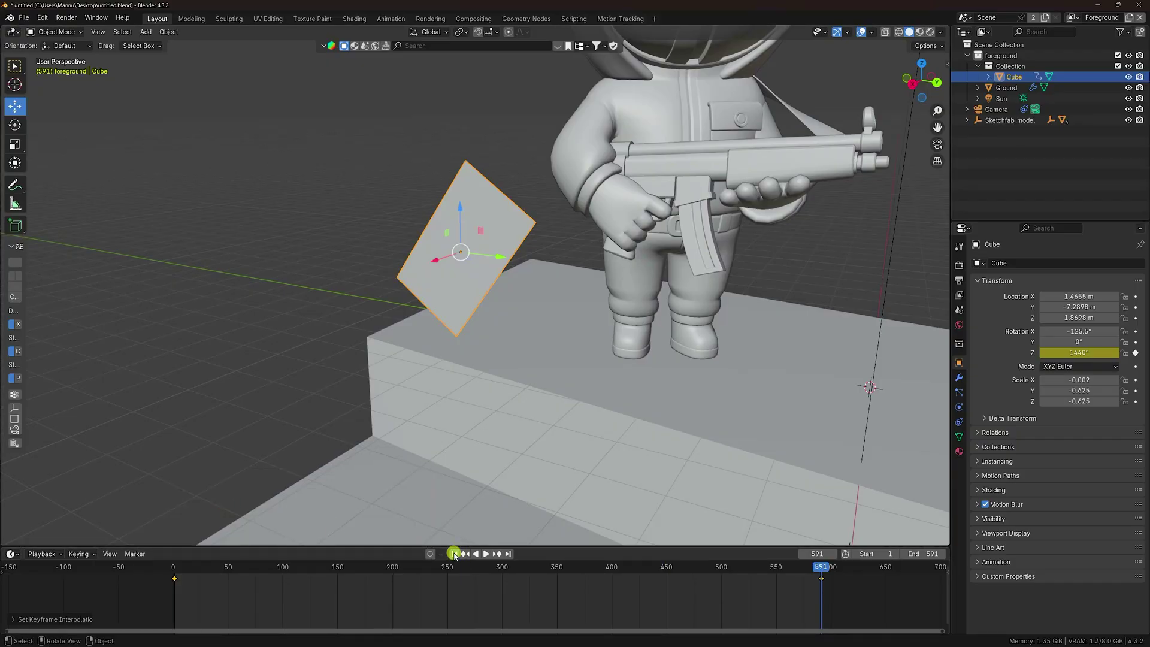
Step: Play the animation from the first frame to check the card's spin, and return to frame 1
click(454, 554)
click(486, 554)
scroll(351, 352, down, 2)
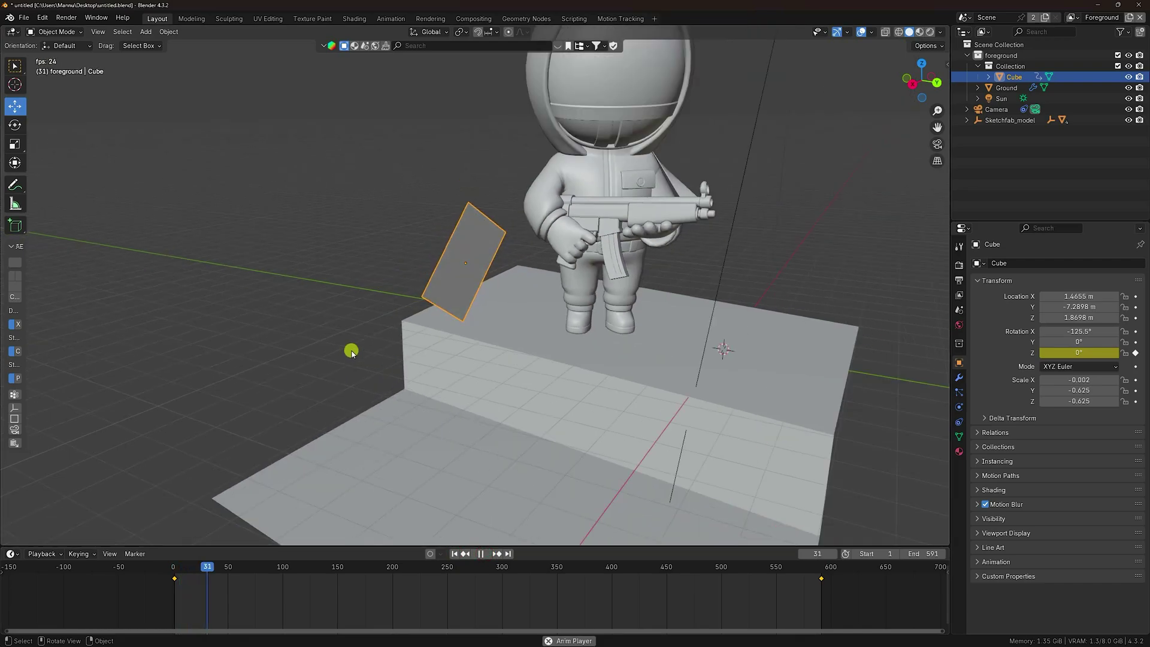
click(480, 554)
click(453, 554)
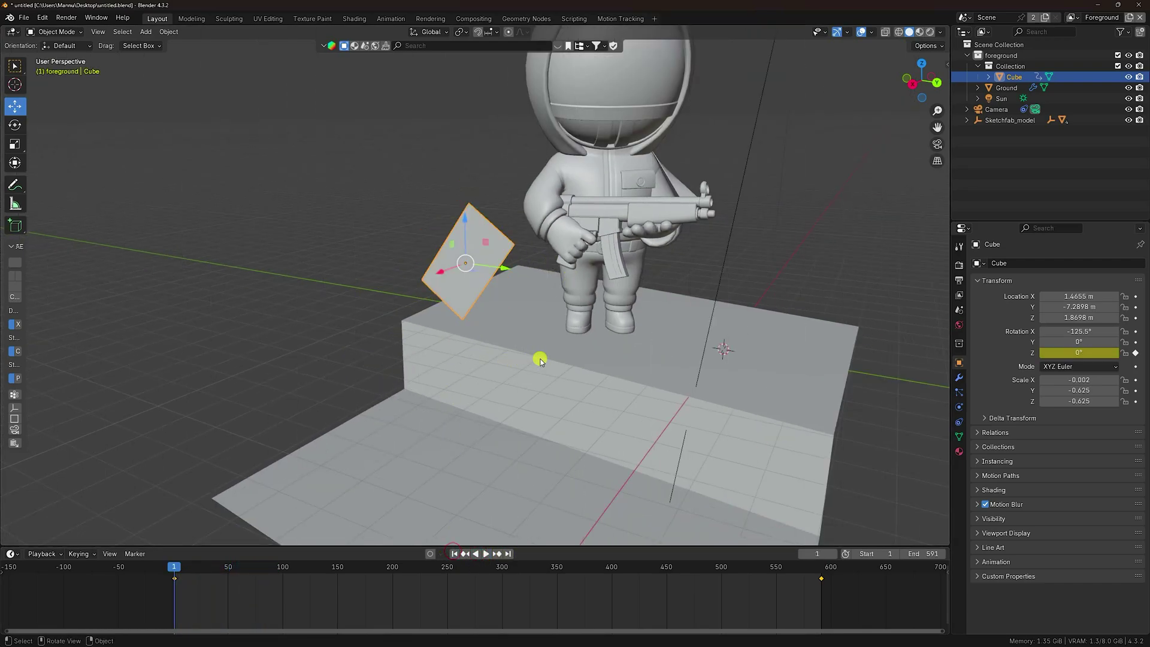
Step: Duplicate the spinning card by copy and paste, and move the copy along Y to the soldier's other side
shift+middle_drag(540, 359, 385, 368)
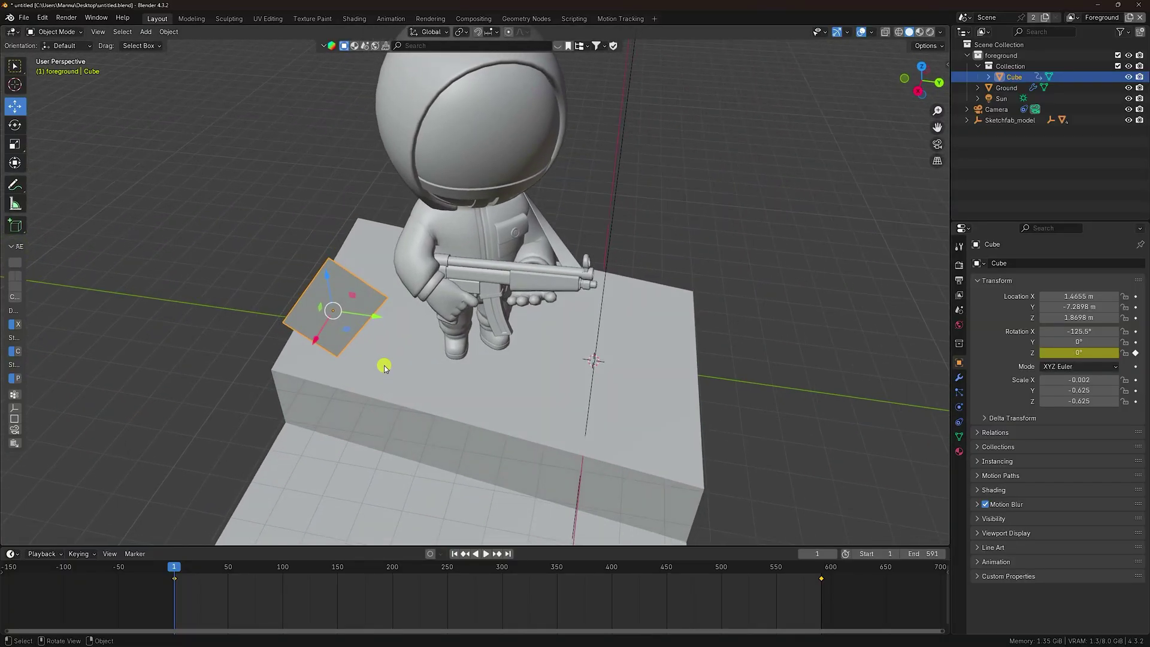
key(ctrl+c)
key(ctrl+v)
key(g)
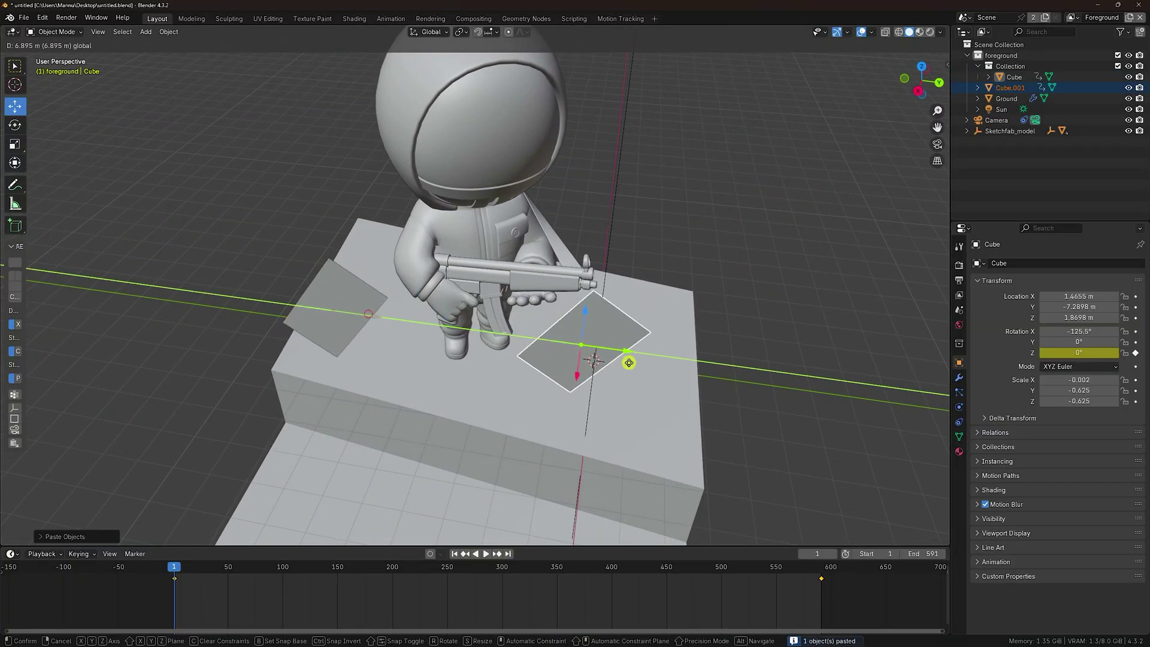
click(663, 377)
middle_drag(664, 377, 533, 393)
drag(375, 384, 545, 376)
Step: Show both cards through the scene camera in rendered shading and save the file
key(KP_0)
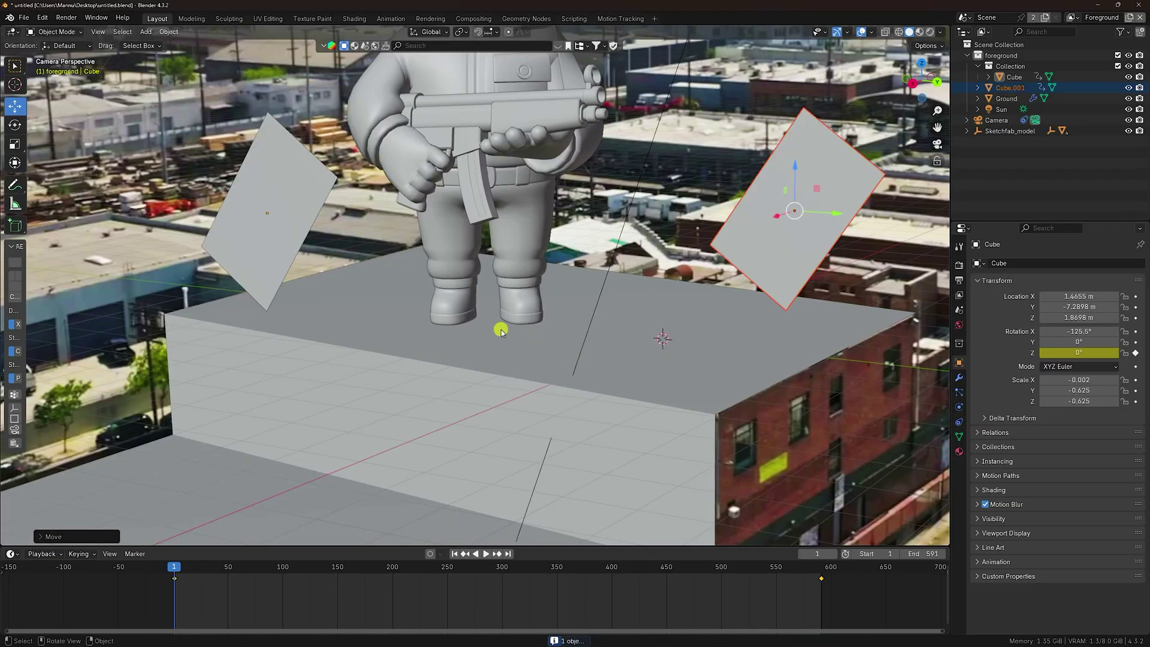
scroll(503, 329, down, 7)
scroll(508, 326, up, 3)
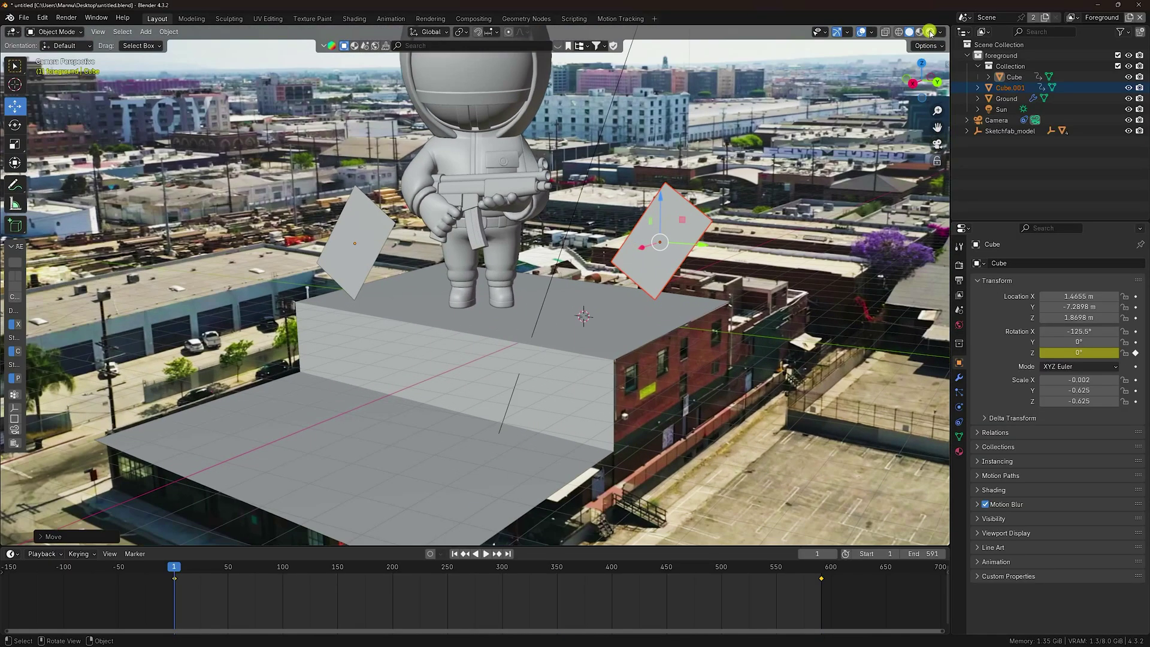
key(z)
key(ctrl+s)
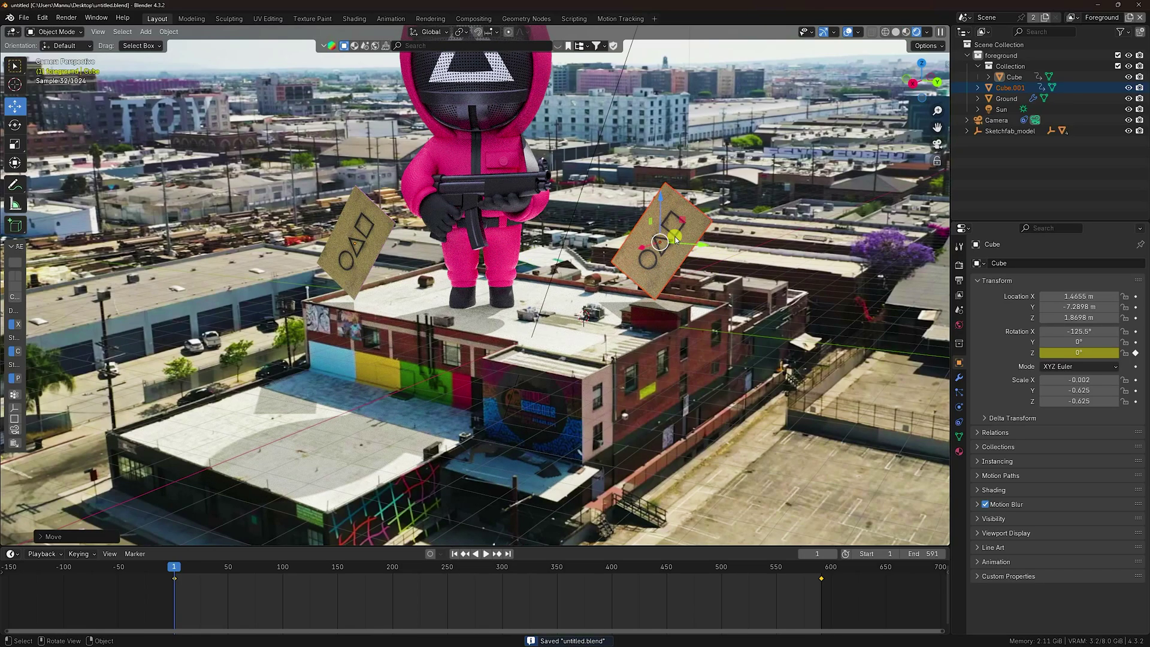
Step: Move the copied card closer to the soldier along Y and lower it slightly along Z
drag(702, 248, 629, 219)
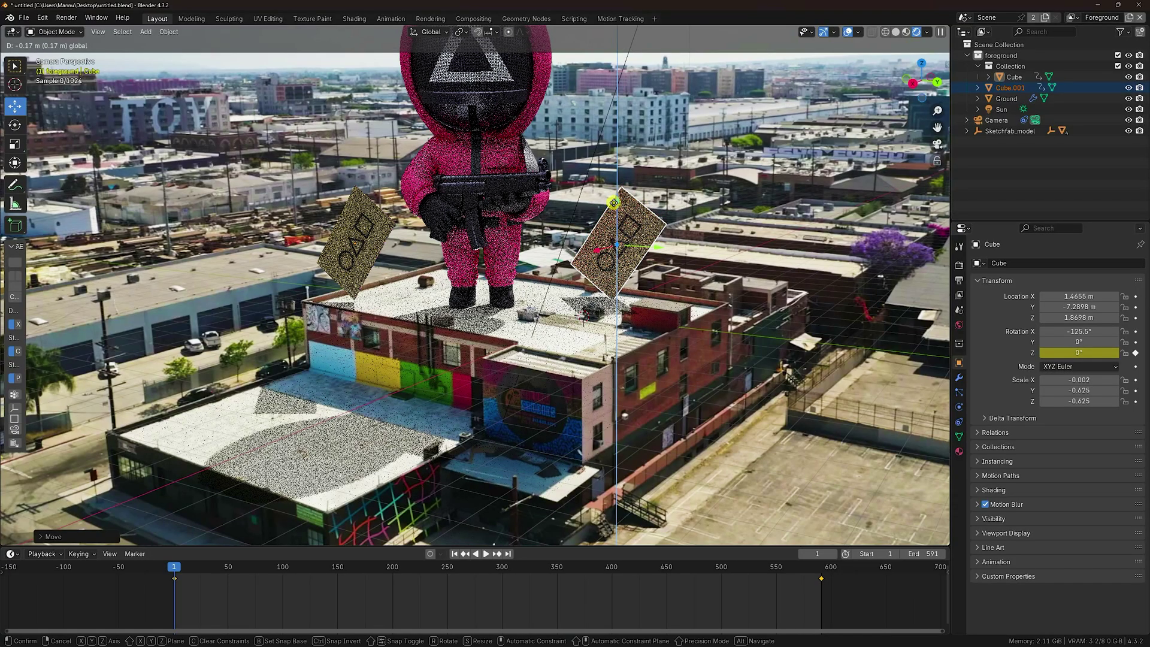
mouse_move(657, 239)
mouse_down()
mouse_move(701, 240)
mouse_move(638, 240)
mouse_move(656, 243)
mouse_up()
drag(616, 198, 616, 201)
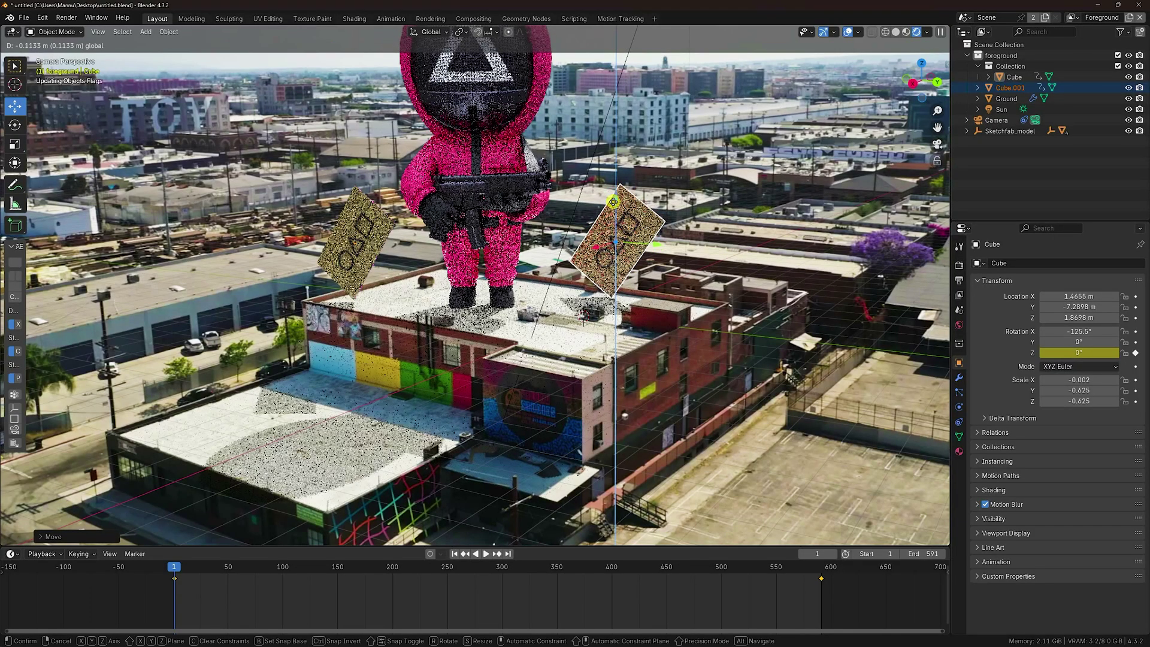
click(996, 166)
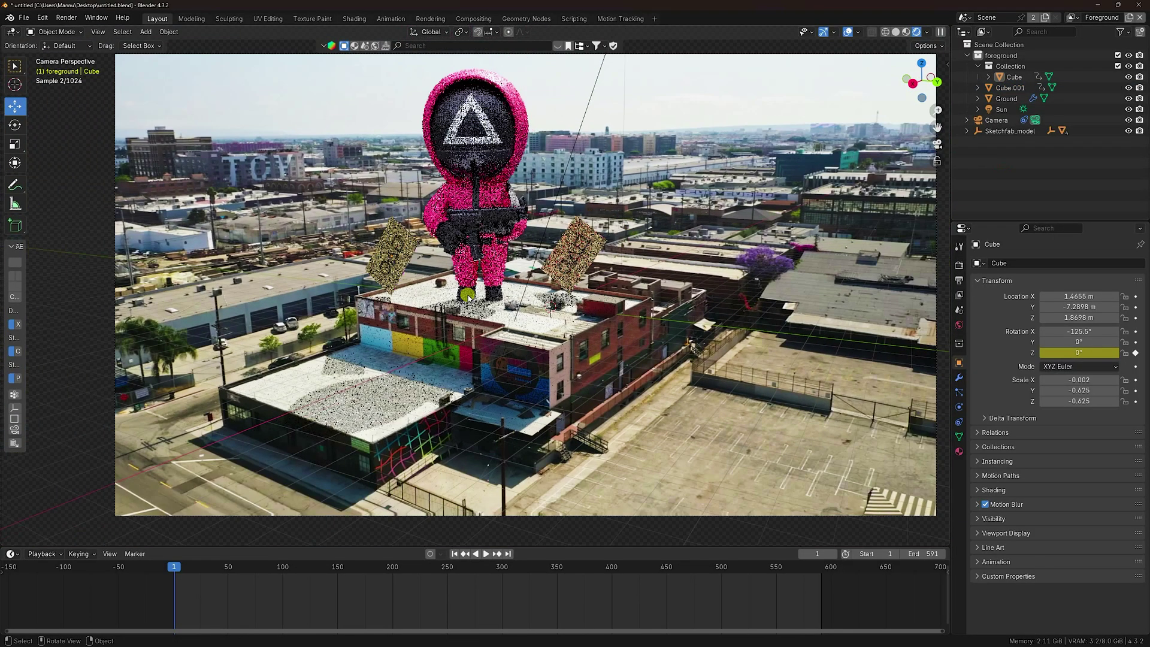
scroll(467, 296, down, 2)
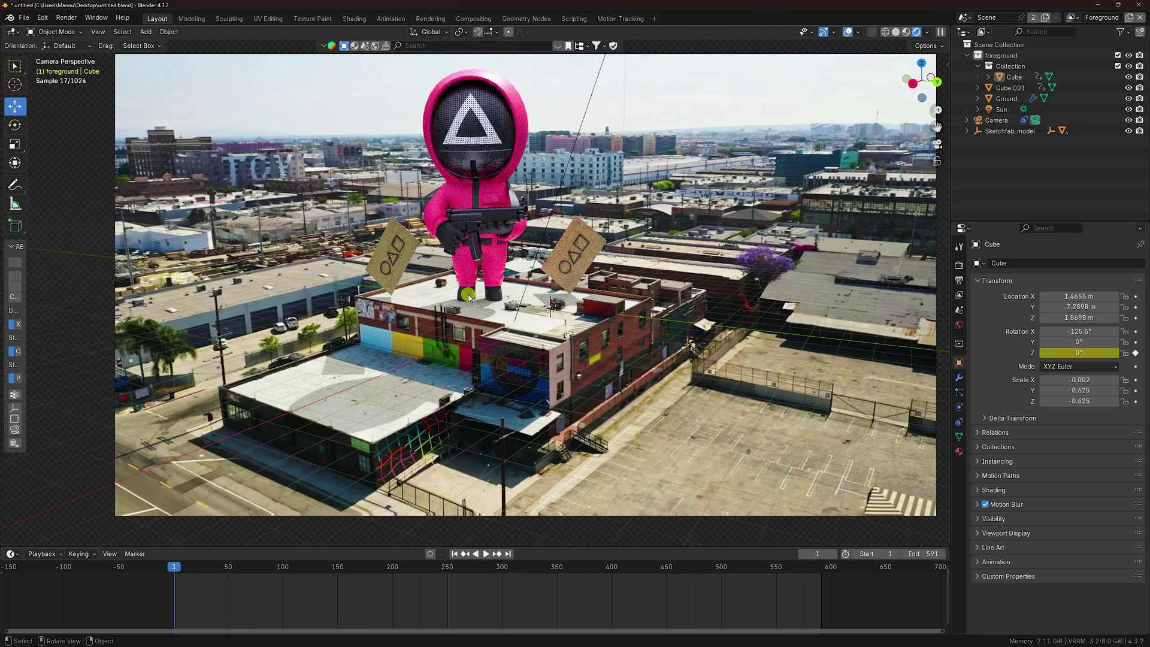
scroll(422, 312, up, 3)
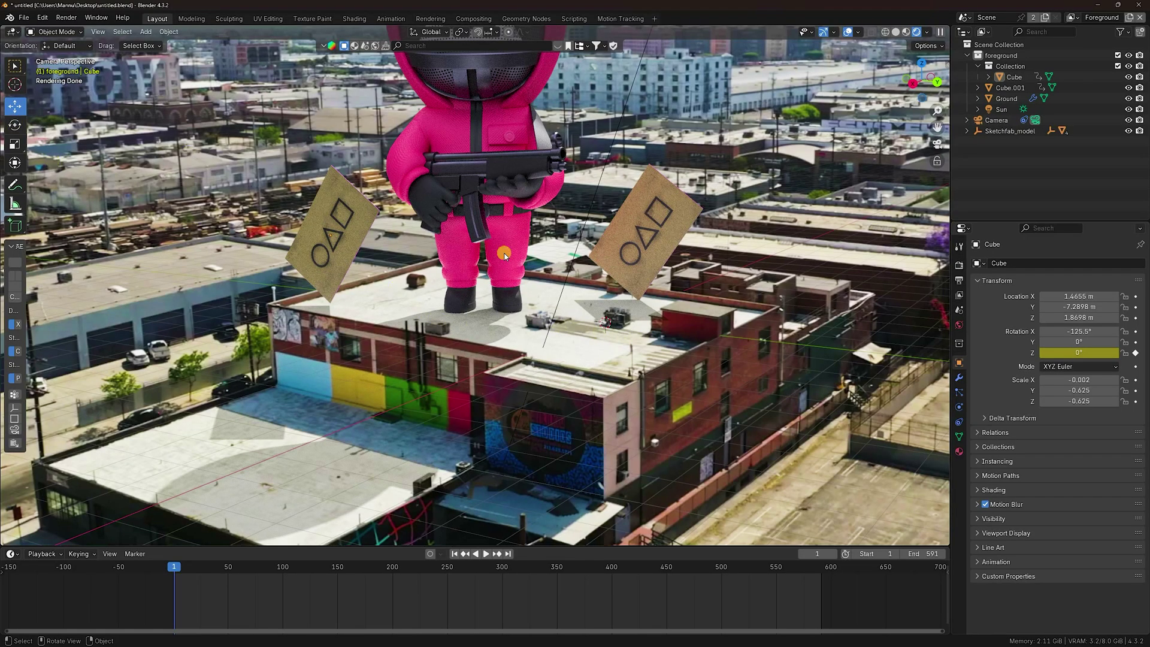
Step: Soften the Sun light's shadows by trying an angle of 7° and settling on 5°
click(1002, 109)
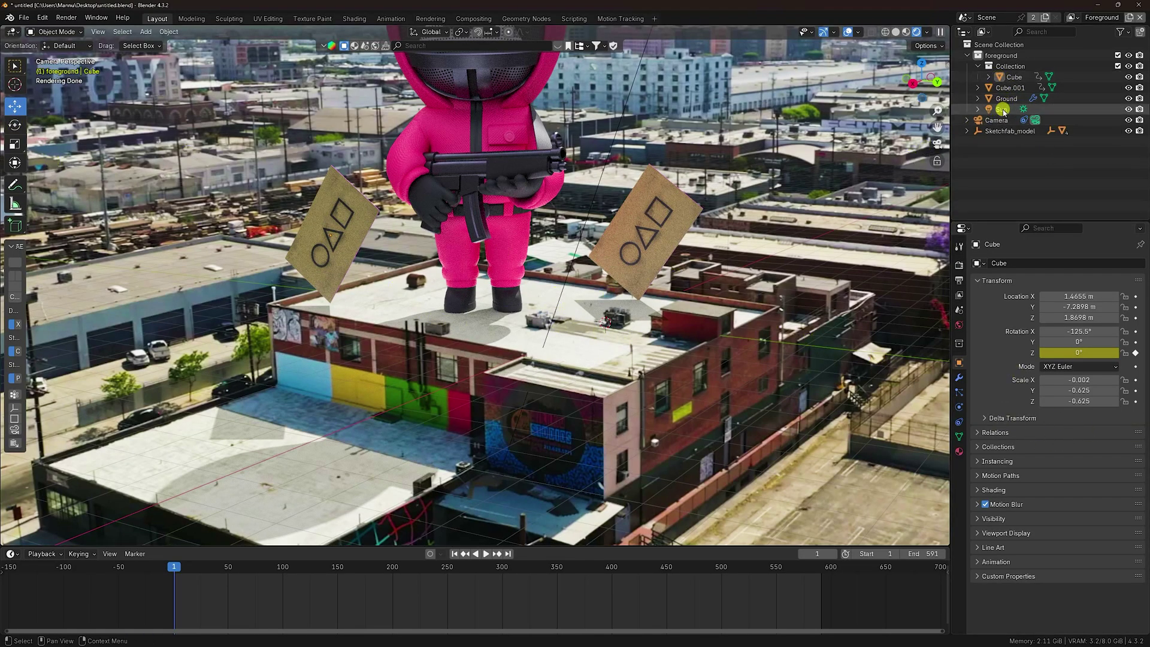
click(960, 407)
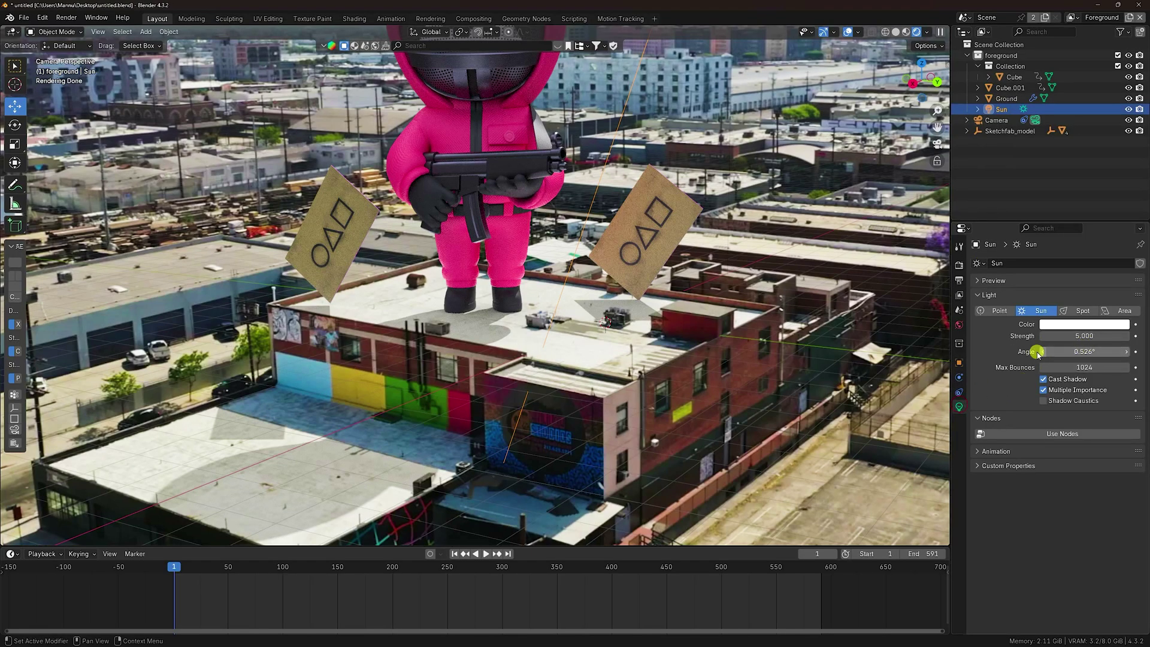
drag(1083, 351, 194, 351)
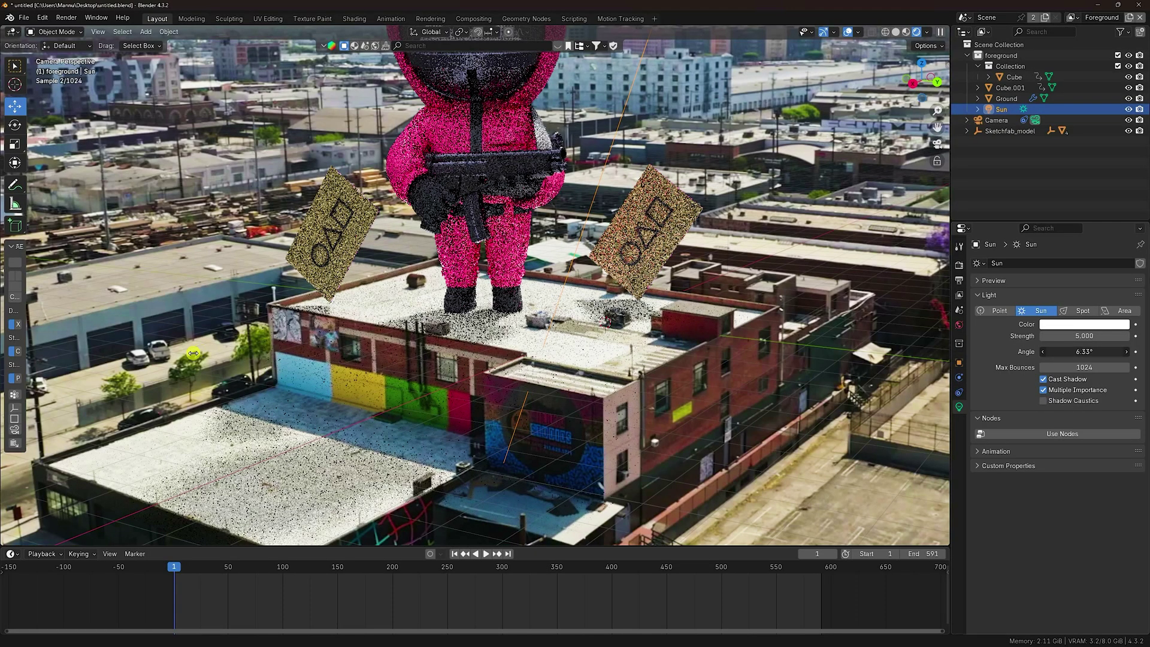
click(1084, 350)
text(7)
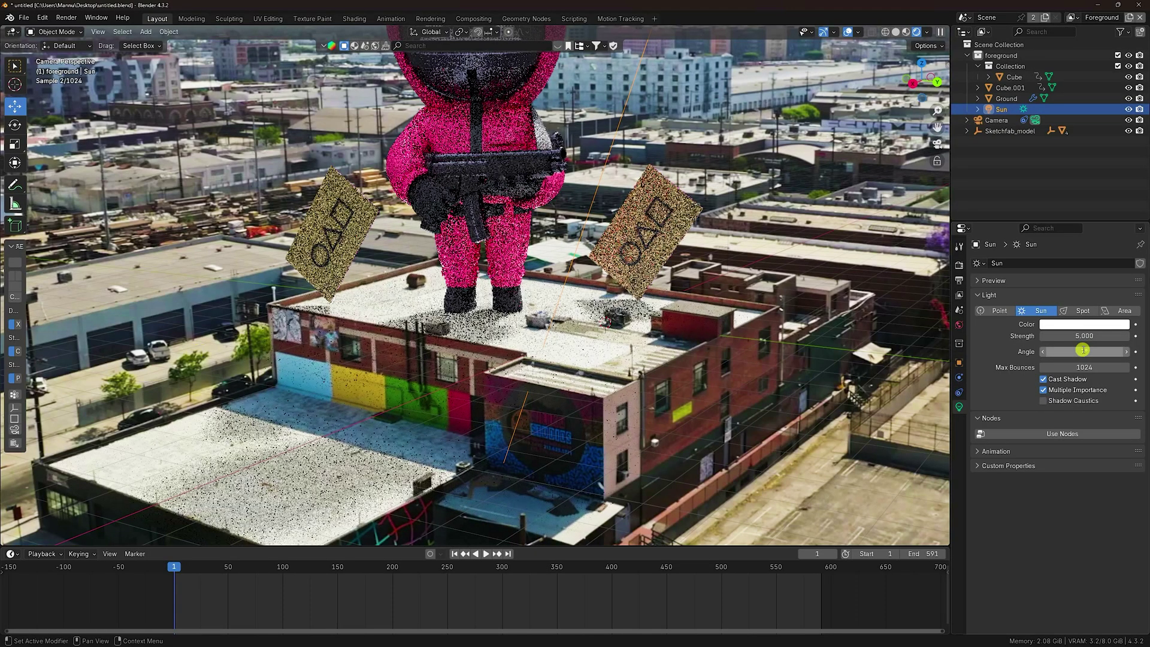
key(Return)
scroll(396, 350, down, 3)
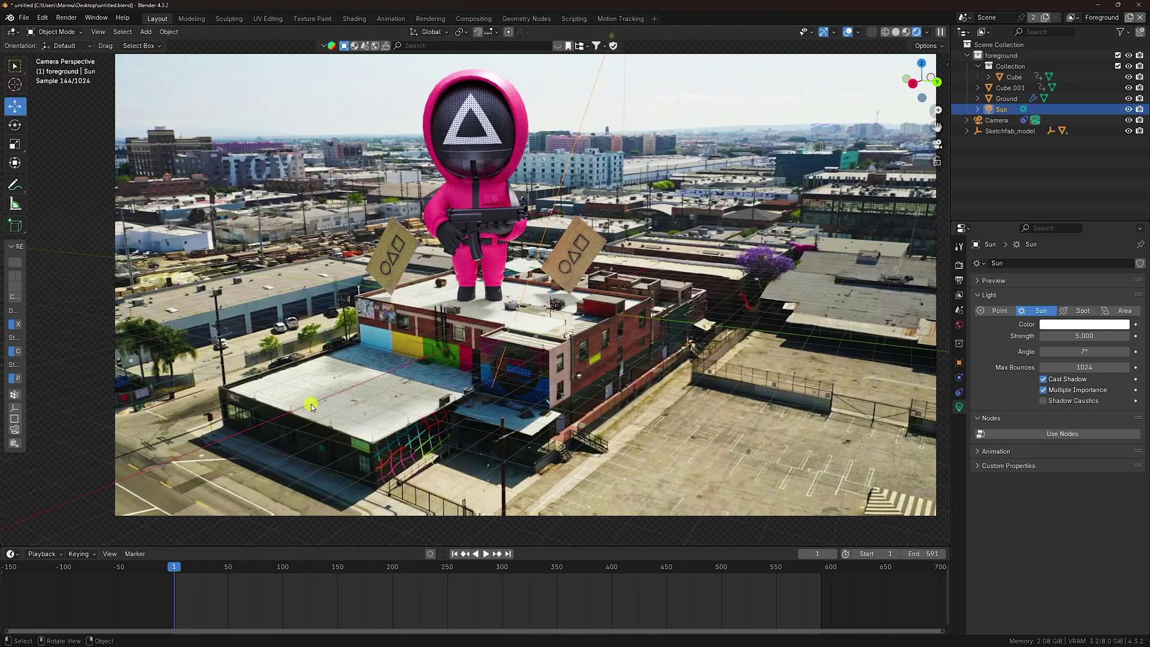
click(1088, 352)
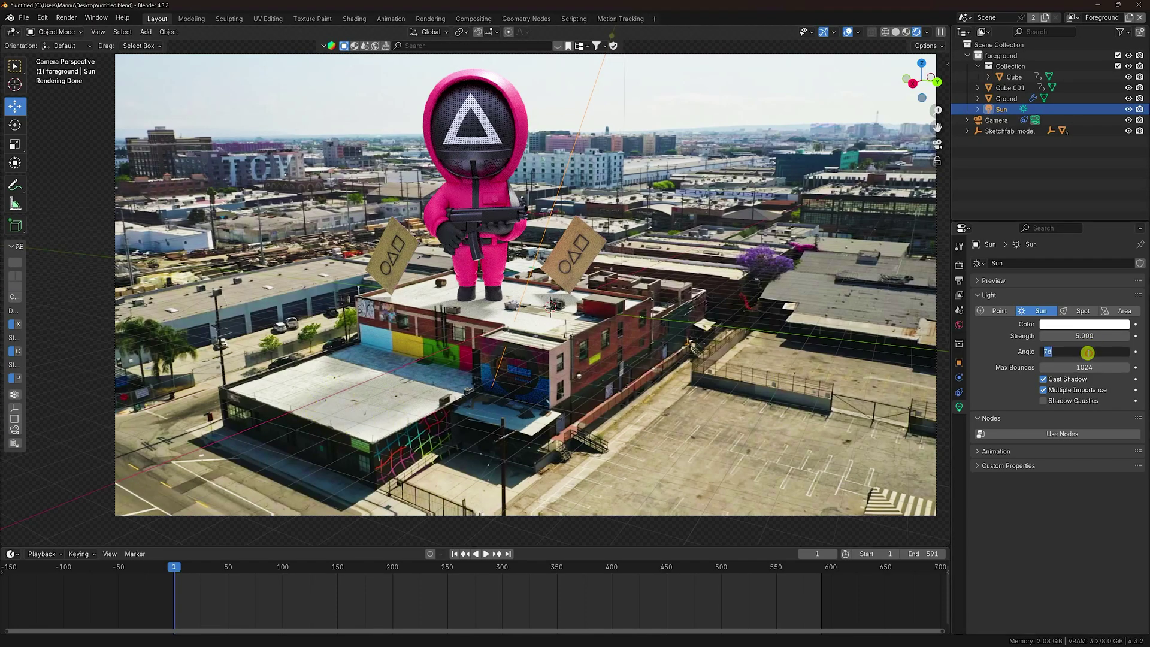
text(5)
key(Return)
scroll(468, 255, up, 3)
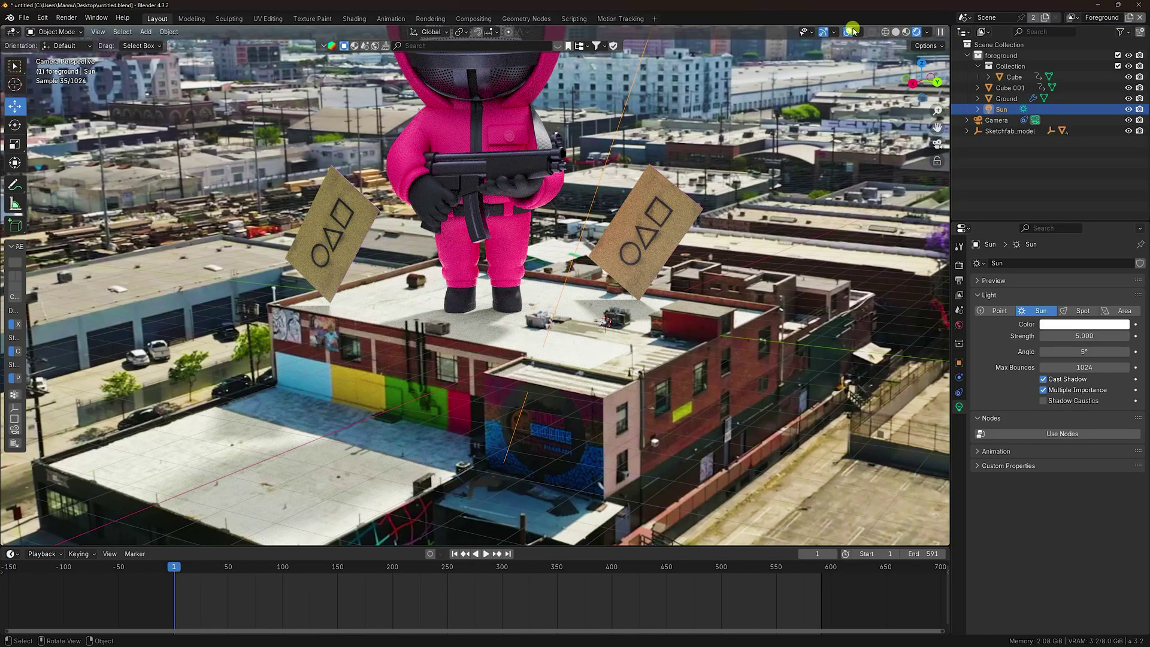
Step: Switch to solid shading and append all five toy objects from TOY.blend in the OBJECTS VFX 5 folder
click(894, 33)
click(24, 18)
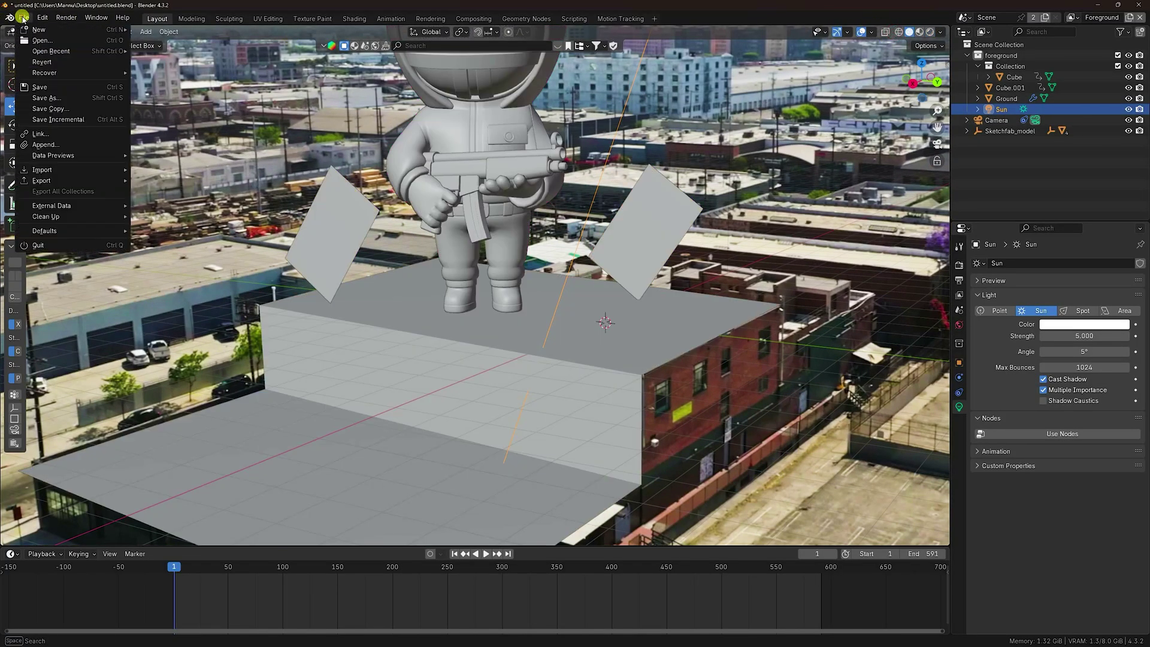
click(45, 146)
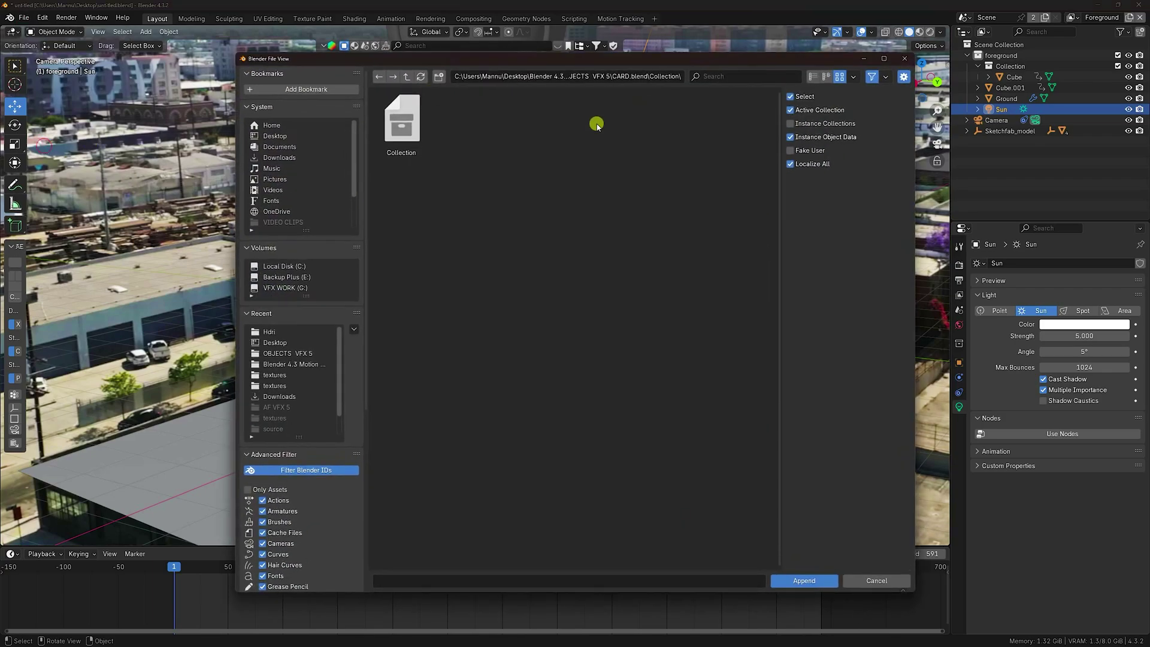
click(406, 77)
click(406, 78)
double_click(472, 120)
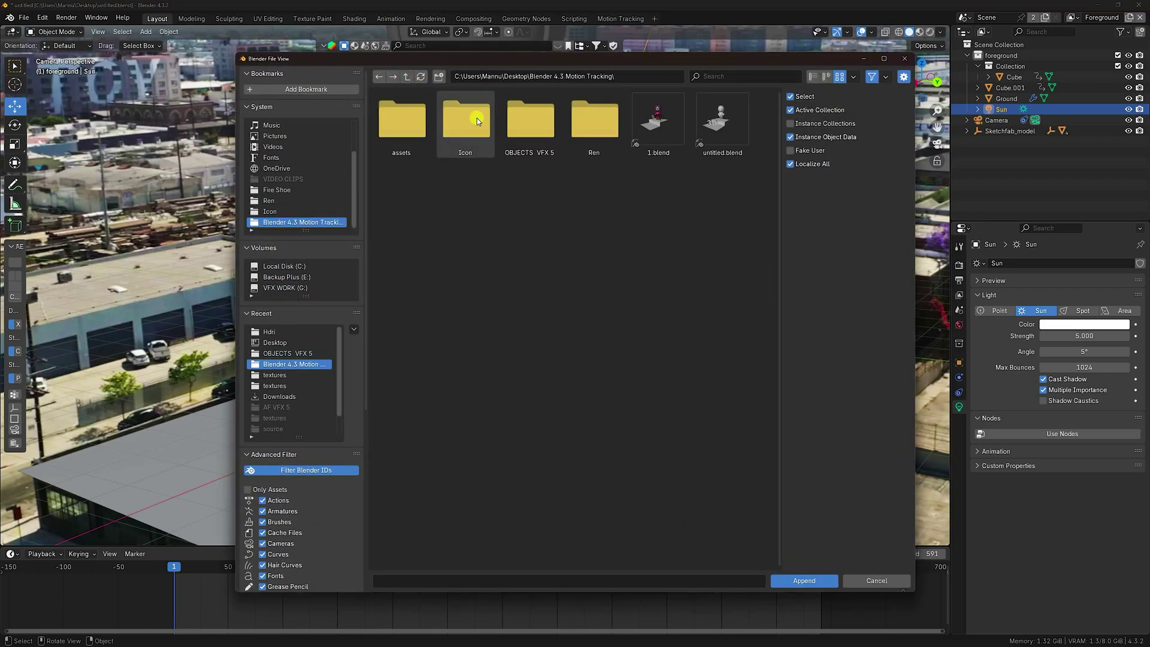
double_click(597, 138)
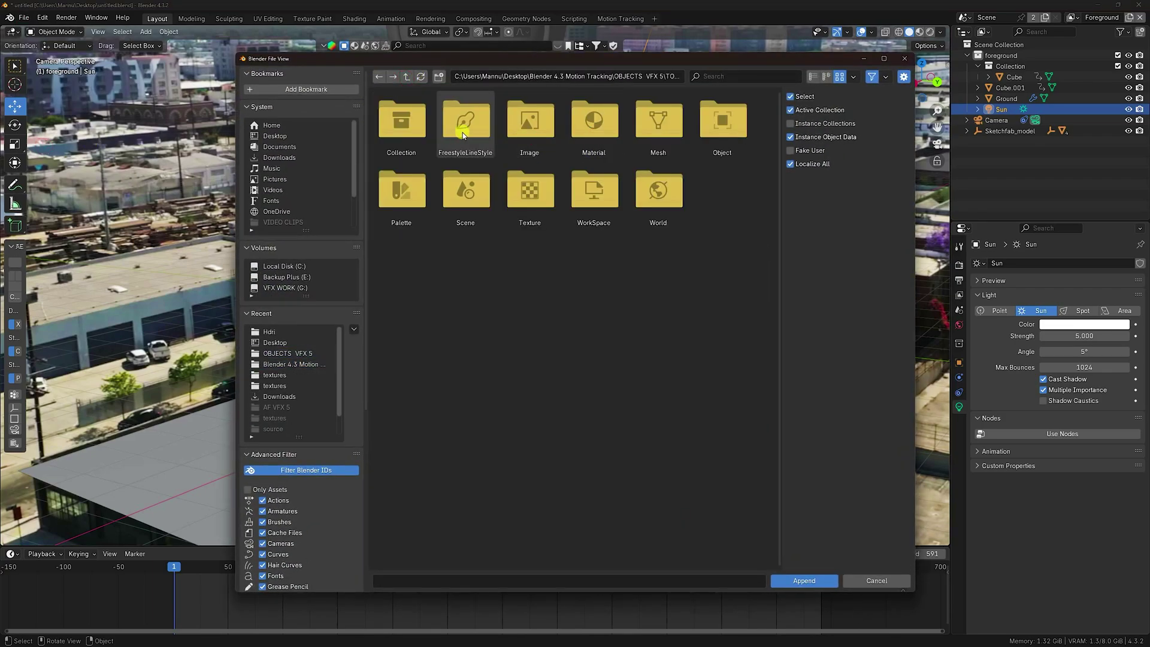
click(725, 123)
double_click(725, 122)
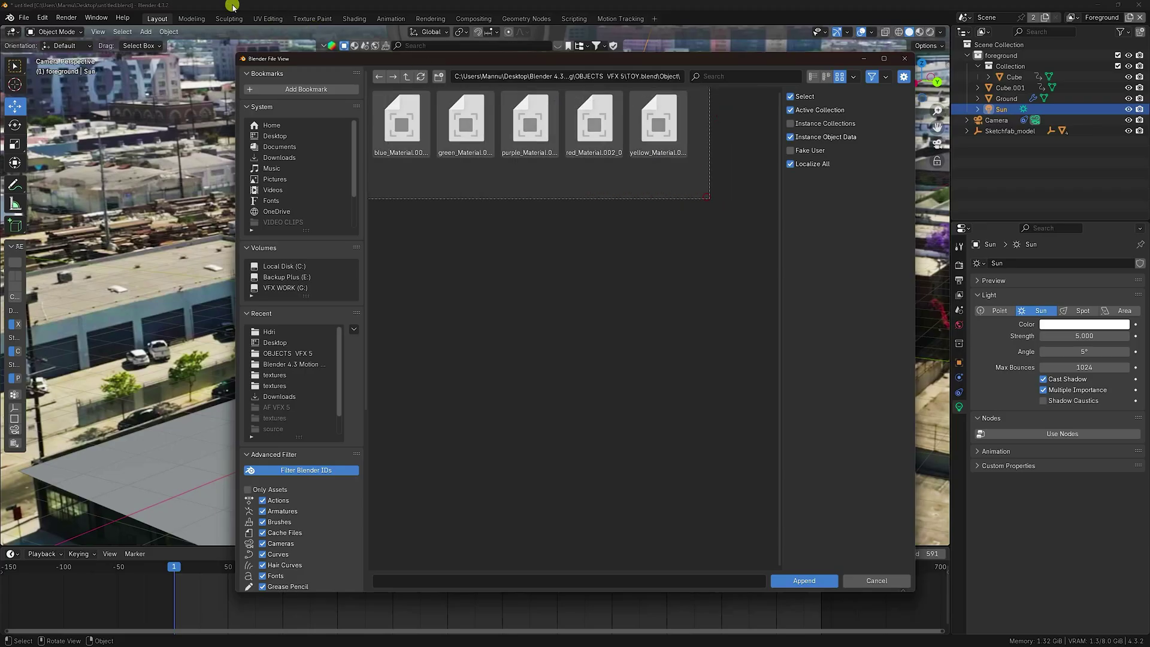
key(a)
click(813, 581)
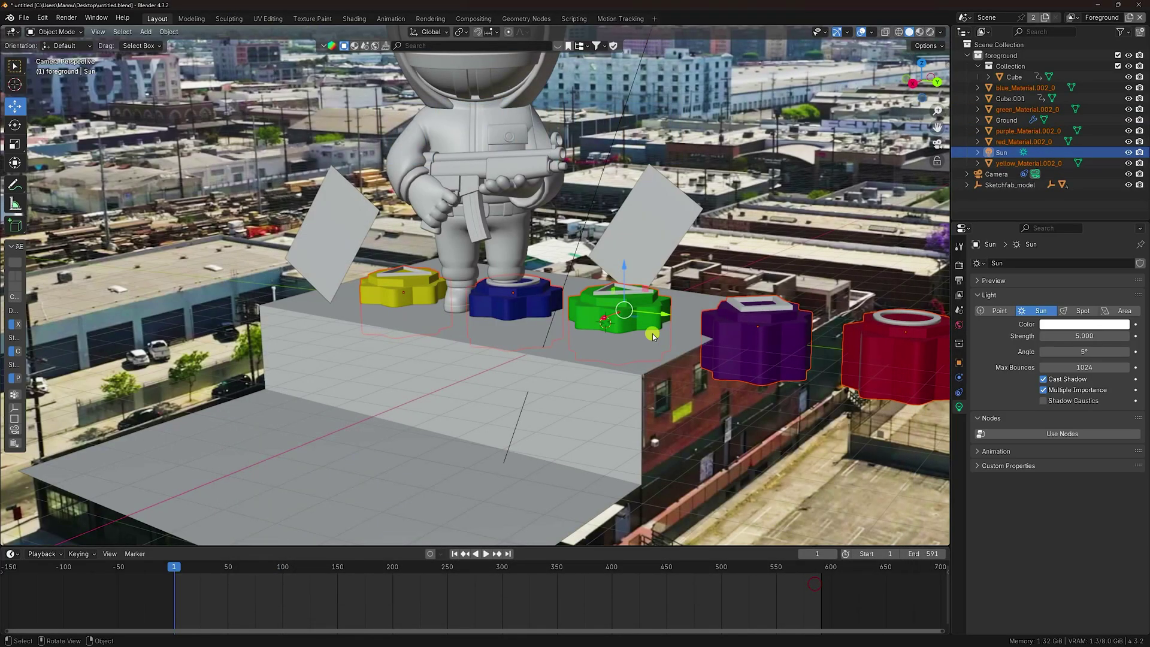
Step: Scale the five appended toy pieces down together and place them in a row on the roof beside the soldier
middle_drag(653, 333, 621, 301)
scroll(527, 376, up, 2)
scroll(514, 374, up, 1)
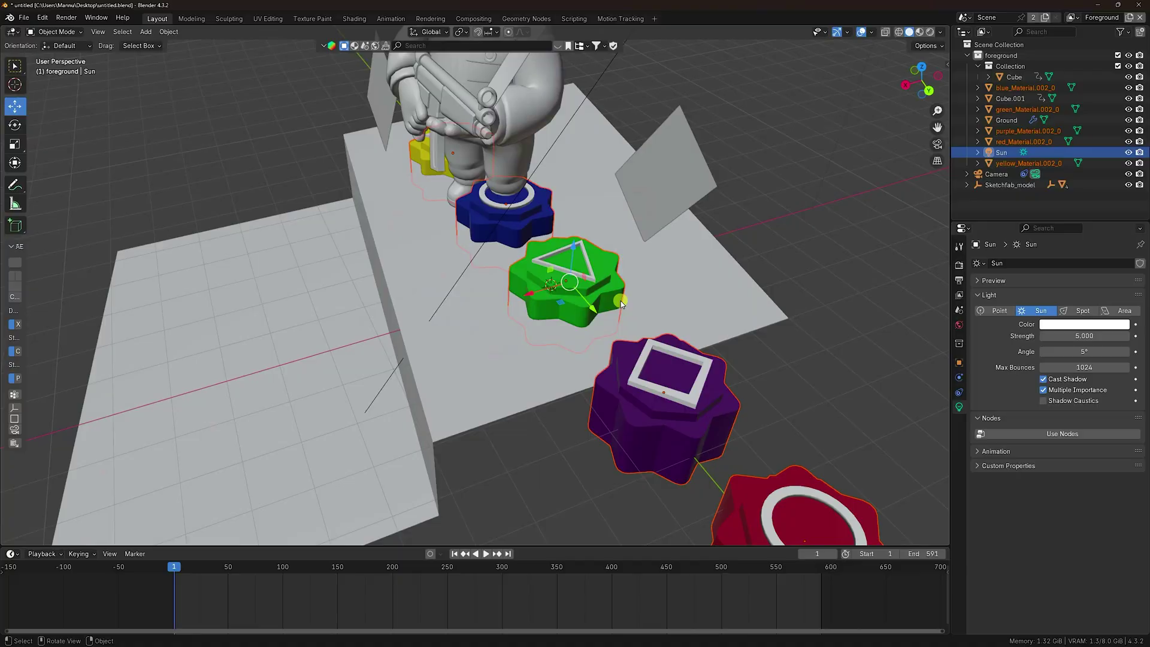
drag(524, 299, 468, 362)
middle_drag(468, 362, 639, 293)
scroll(639, 293, down, 3)
key(s)
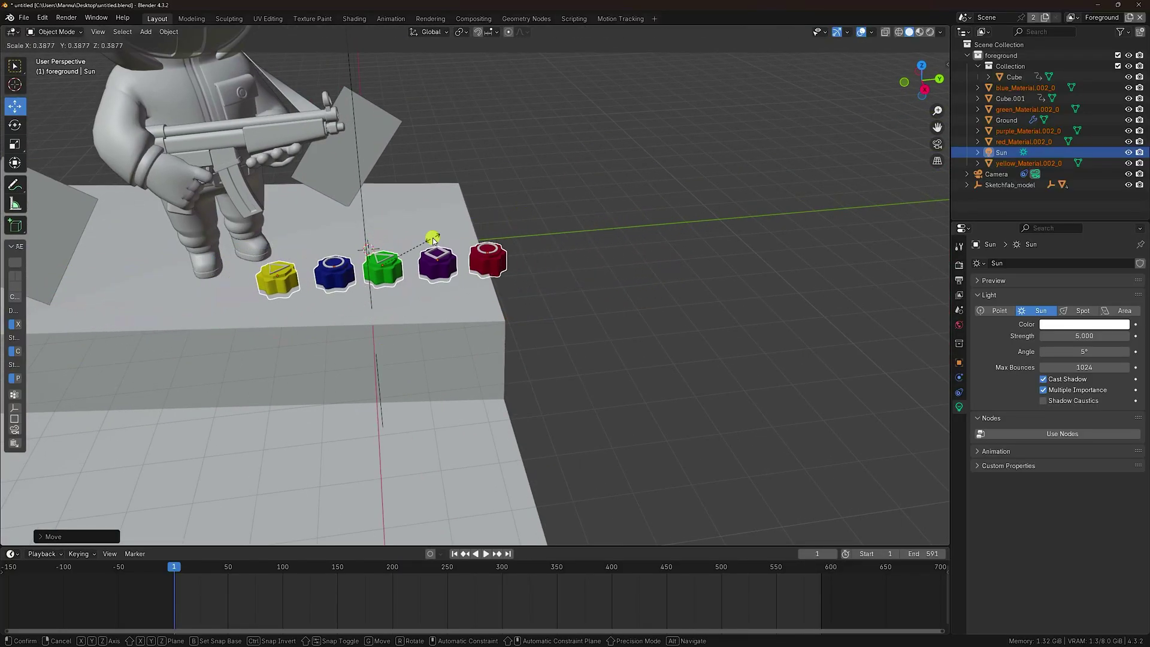
click(418, 245)
drag(424, 264, 502, 256)
key(KP_0)
scroll(601, 321, up, 1)
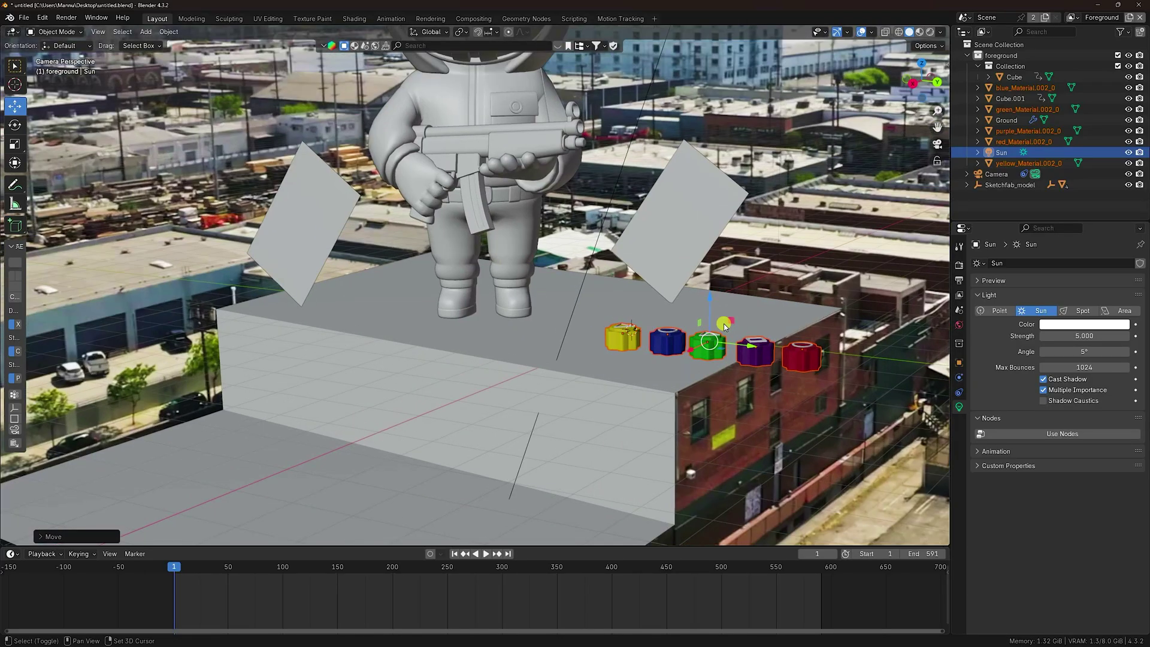
shift+middle_drag(724, 325, 615, 300)
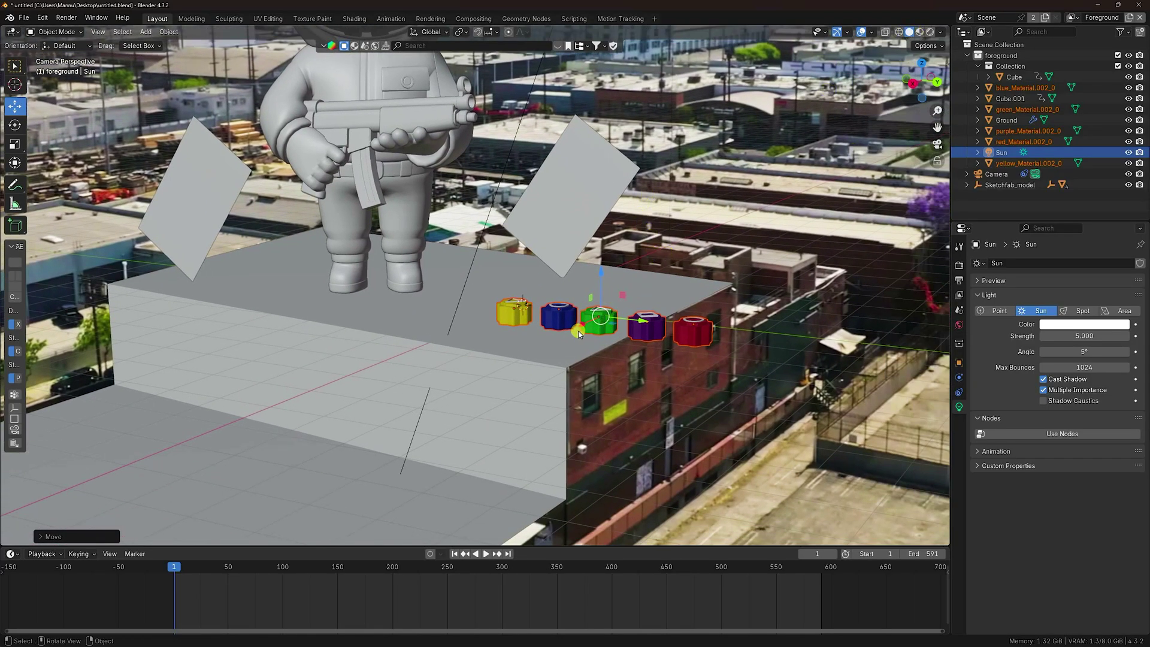
Step: In the front view, raise the blue piece just above the yellow one and the green piece just above the blue
drag(578, 331, 556, 342)
scroll(560, 313, up, 4)
middle_drag(589, 331, 590, 330)
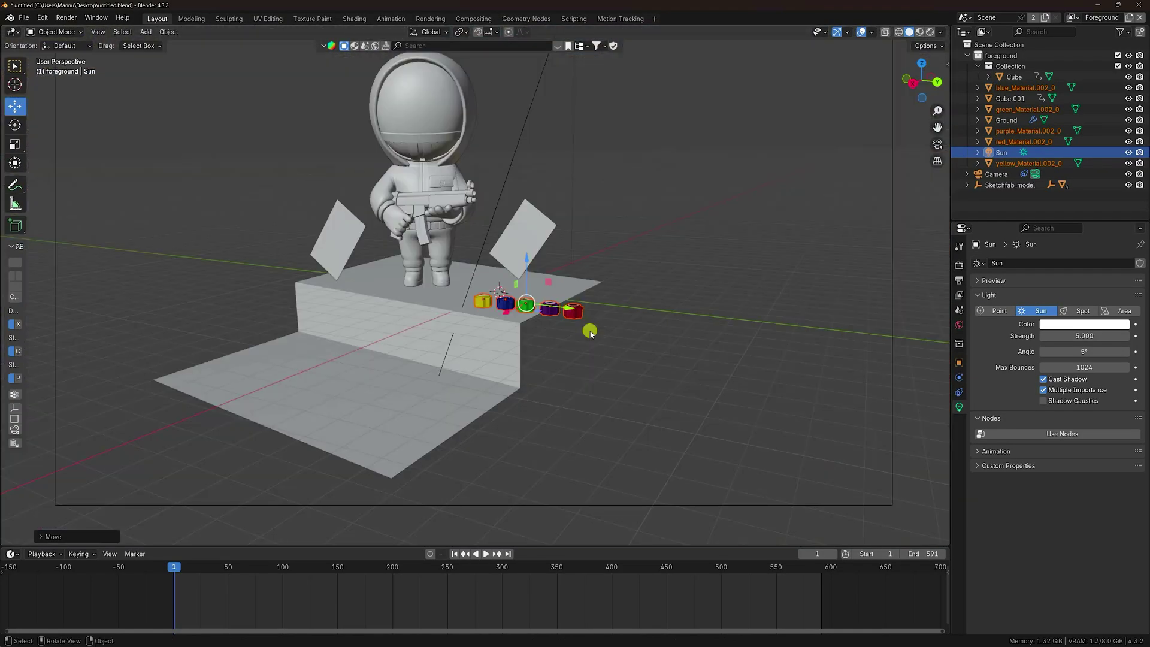
scroll(591, 332, up, 8)
click(540, 353)
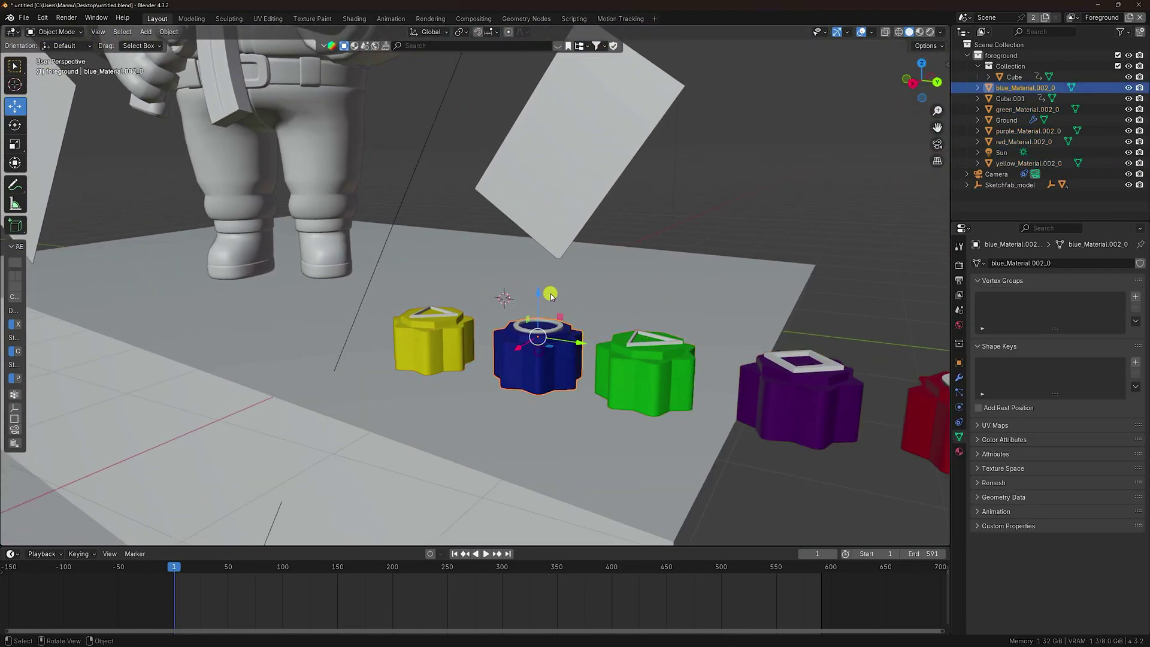
key(KP_1)
scroll(554, 294, up, 5)
shift+middle_drag(661, 313, 532, 313)
drag(521, 298, 544, 179)
click(443, 321)
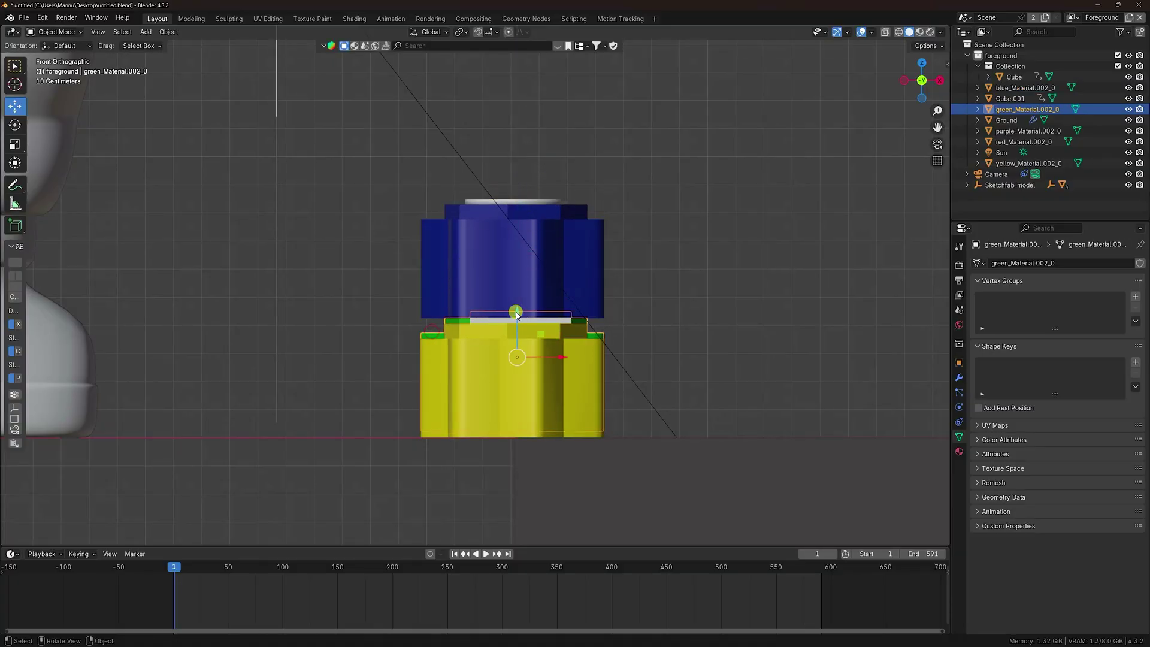
drag(516, 314, 541, 76)
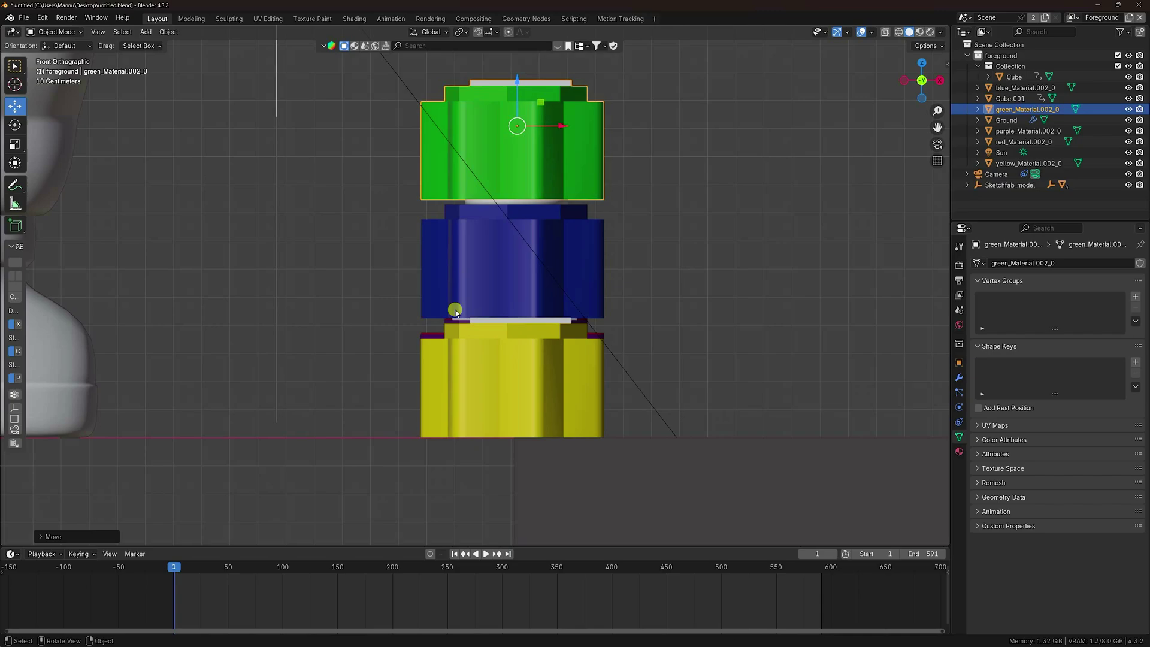
Step: Raise the red piece just above the green one and the purple piece to the height of the stack's top
click(446, 326)
drag(519, 303, 574, 462)
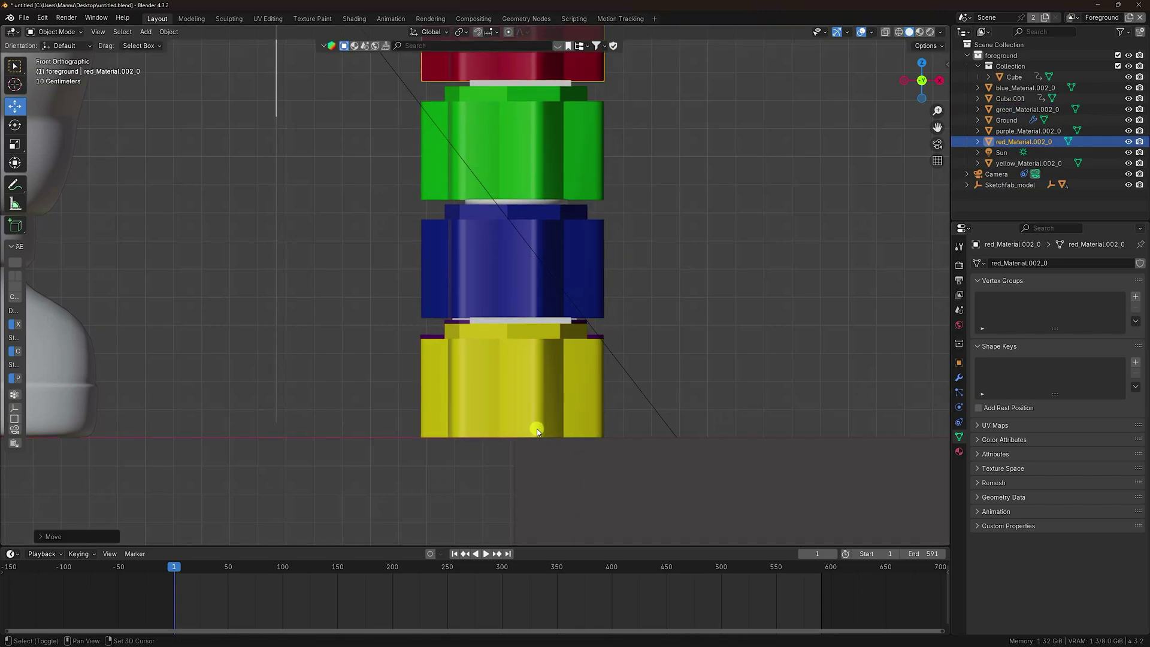
shift+middle_drag(536, 426, 529, 465)
click(421, 366)
shift+middle_drag(478, 290, 469, 427)
scroll(476, 419, down, 2)
drag(491, 412, 541, 74)
Step: Offset the red, green and yellow pieces slightly along X so the stack looks uneven
click(530, 238)
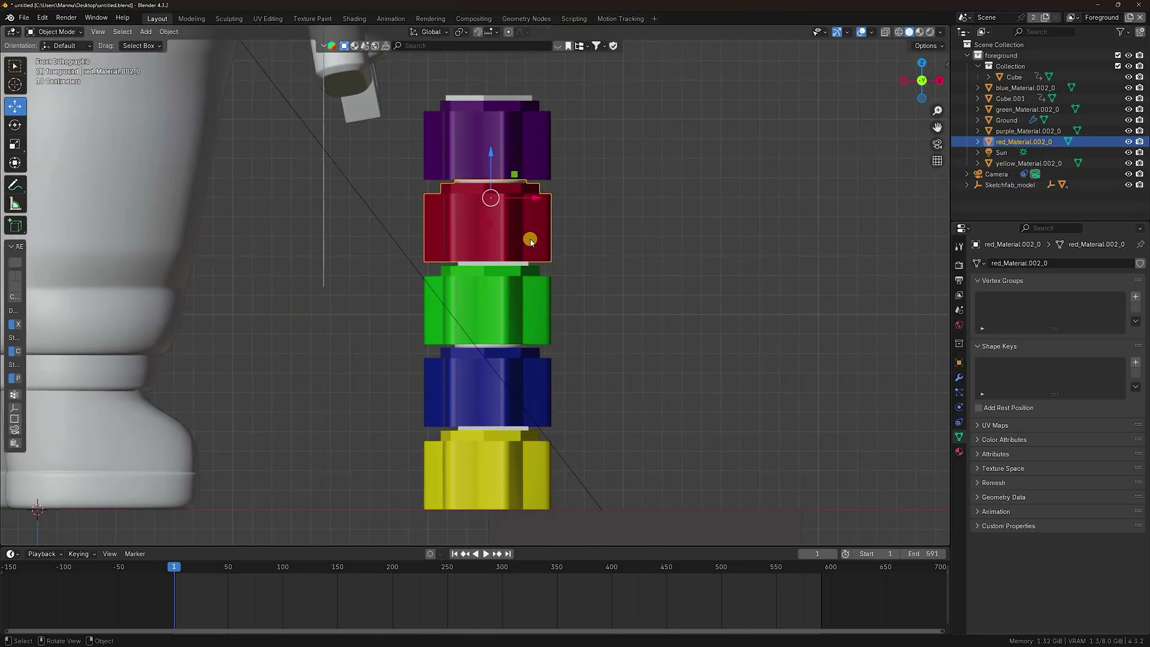
drag(530, 199, 552, 192)
click(525, 282)
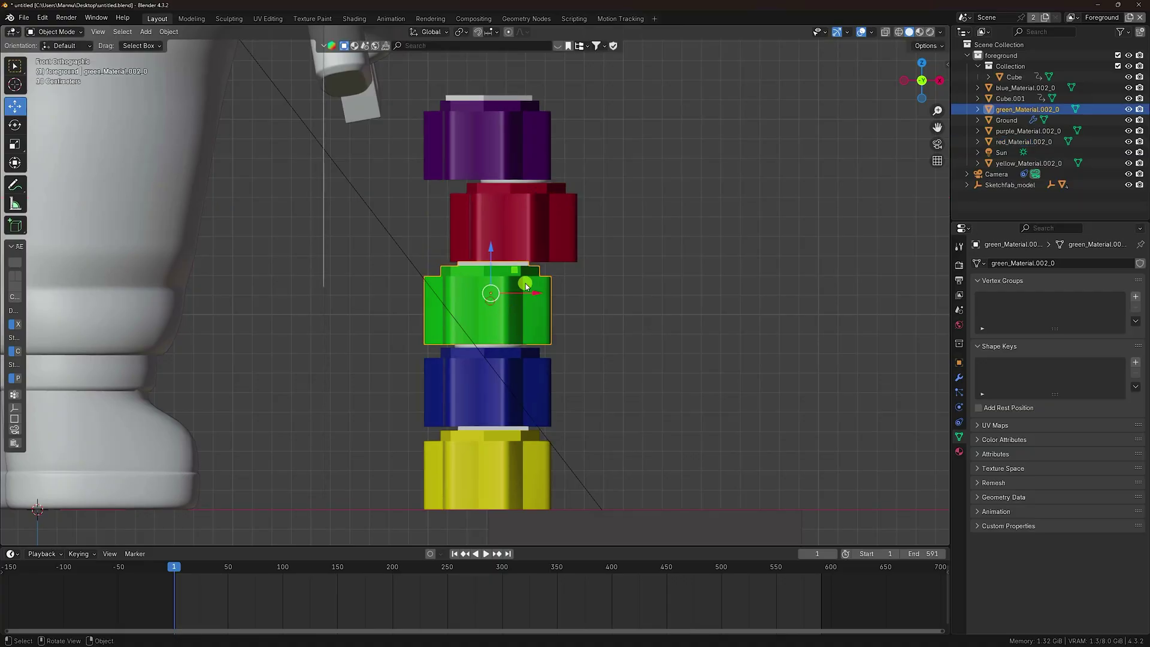
drag(519, 292, 503, 289)
click(464, 490)
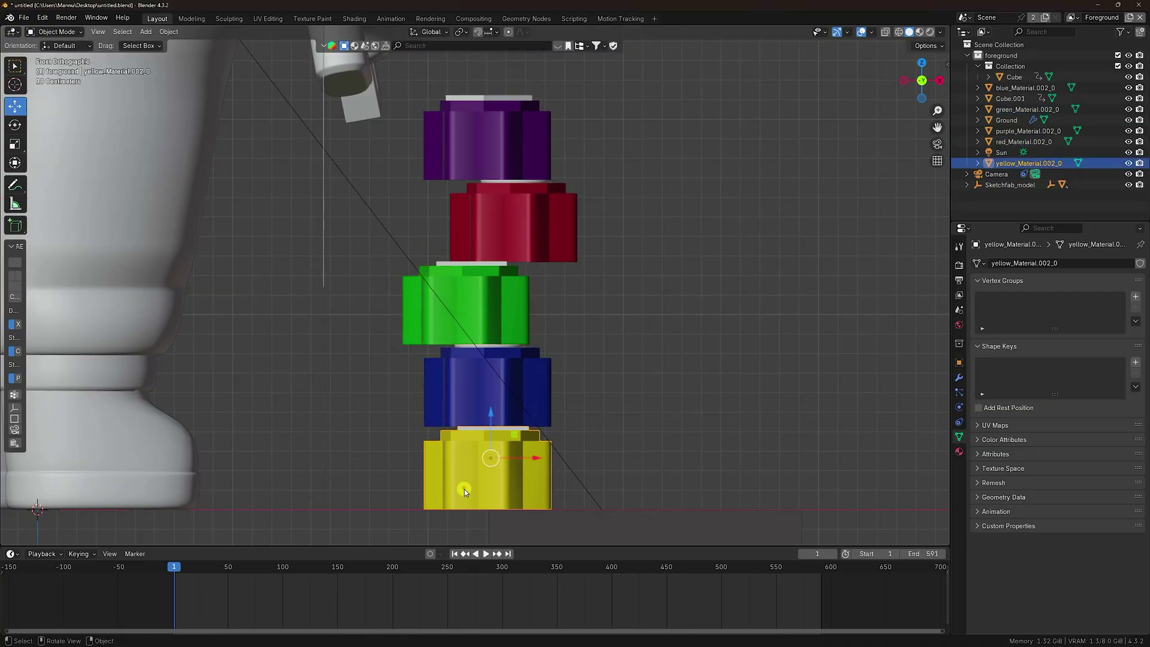
drag(529, 463, 548, 462)
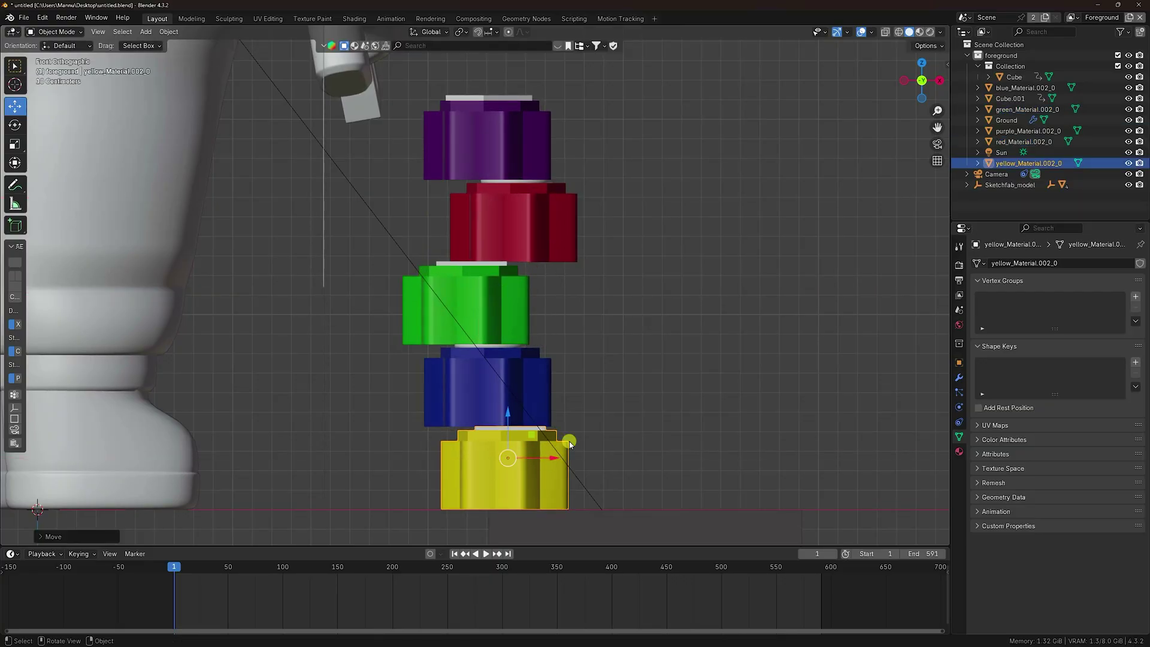
Step: In the right side view, slide the blue and green pieces along Y over the yellow one, slightly offset
middle_drag(589, 319, 436, 351)
scroll(444, 348, down, 5)
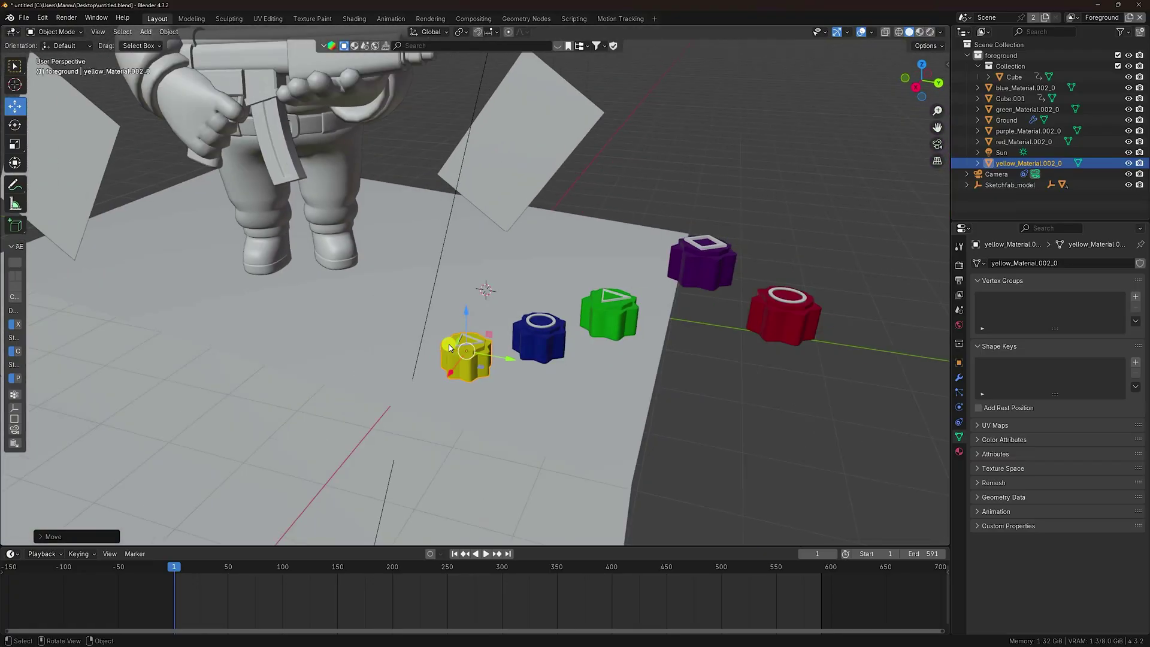
key(KP_3)
scroll(539, 344, up, 5)
shift+middle_drag(623, 354, 511, 328)
click(585, 381)
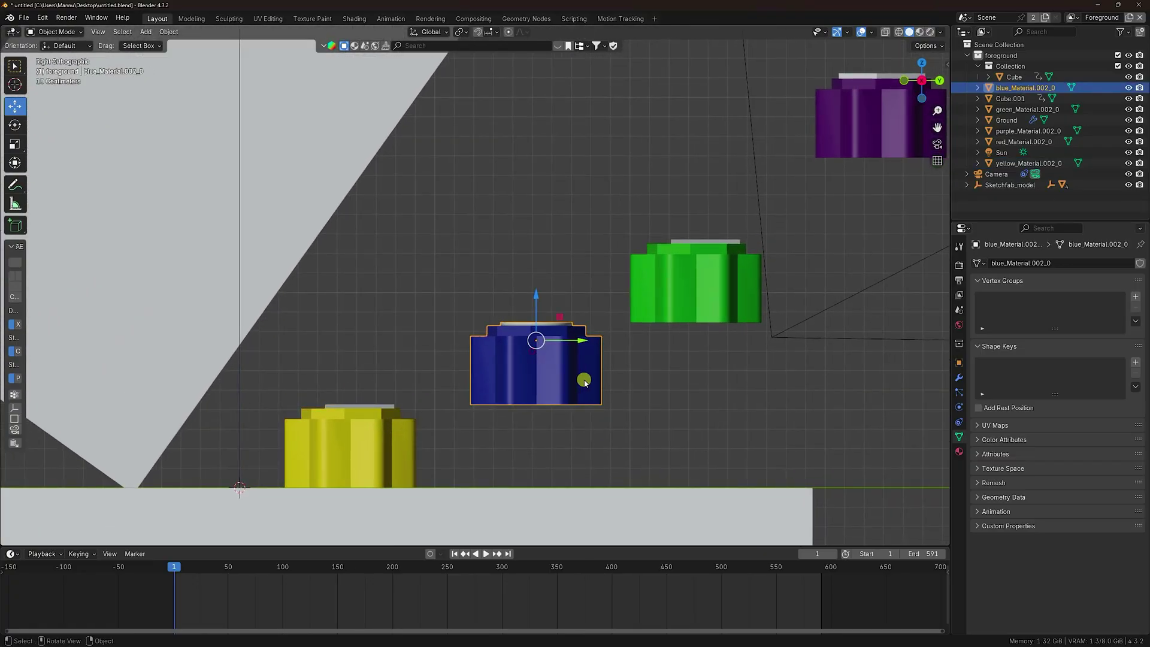
drag(582, 340, 373, 340)
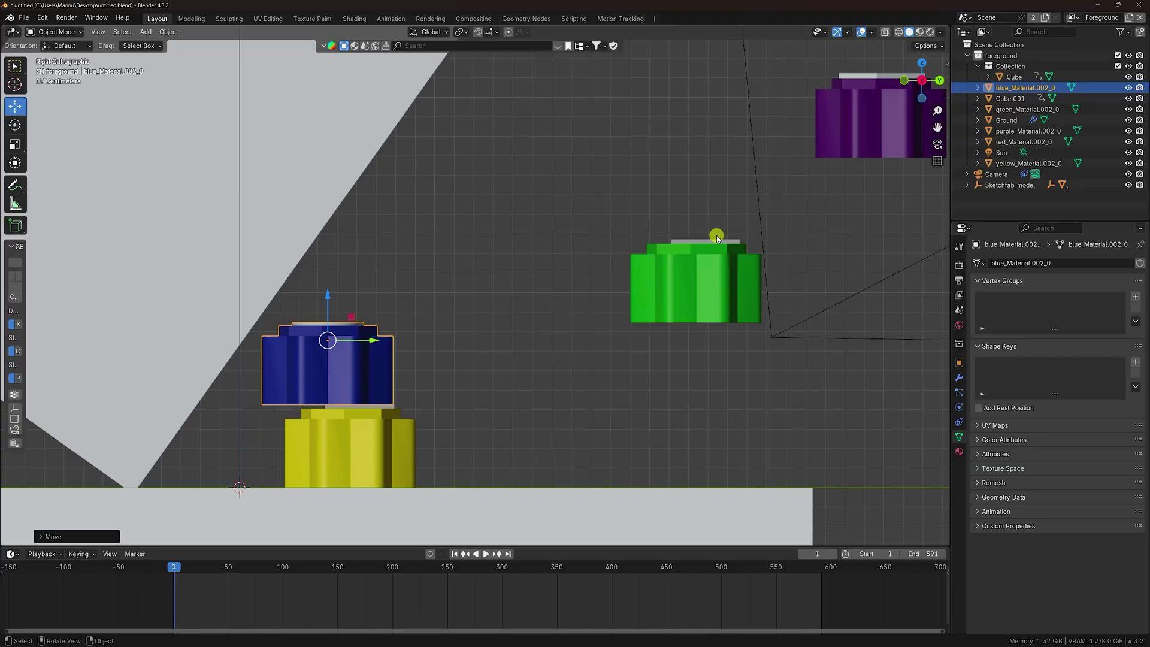
click(717, 238)
drag(732, 273, 385, 273)
Step: Slide the purple and red pieces along Y into the stack and show the finished stack through the scene camera
scroll(454, 313, down, 3)
click(735, 226)
drag(735, 226, 452, 237)
click(856, 285)
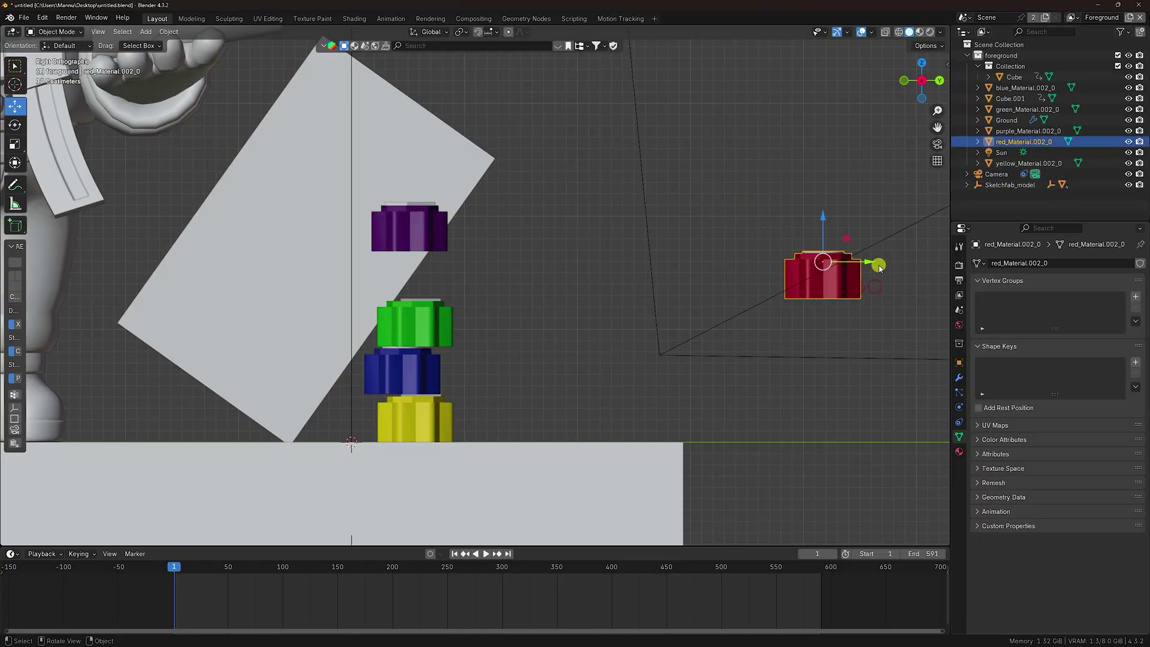
drag(880, 268, 458, 268)
middle_drag(539, 277, 516, 339)
key(KP_0)
scroll(490, 333, down, 10)
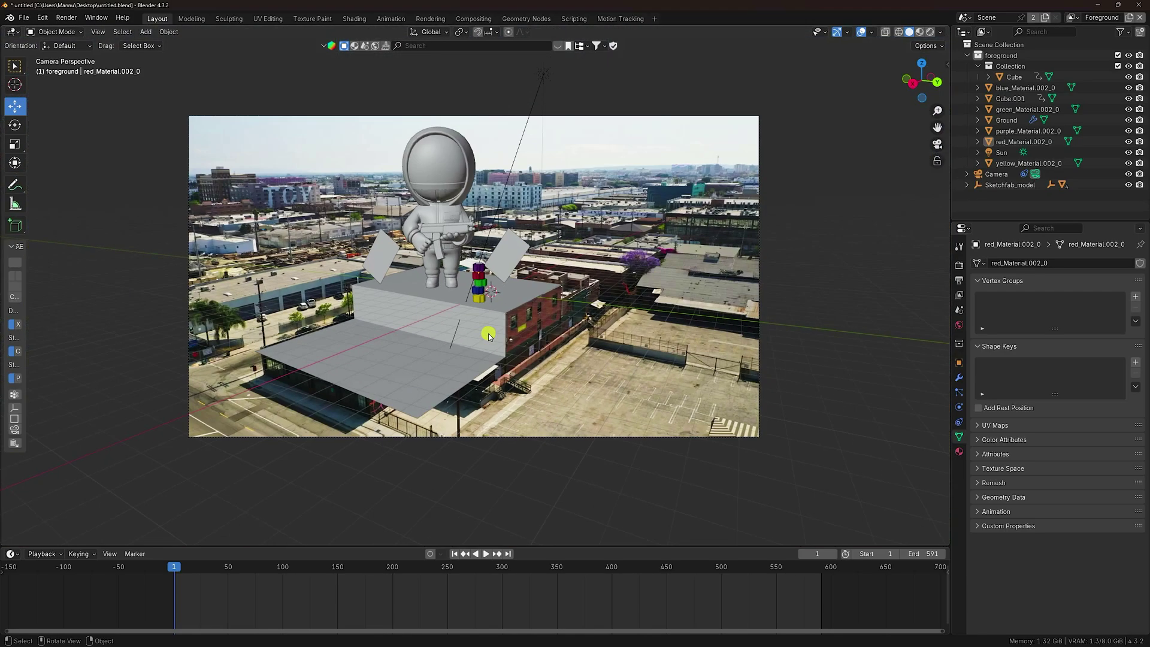
Step: Switch the camera view to rendered shading and save the project file
scroll(489, 333, up, 4)
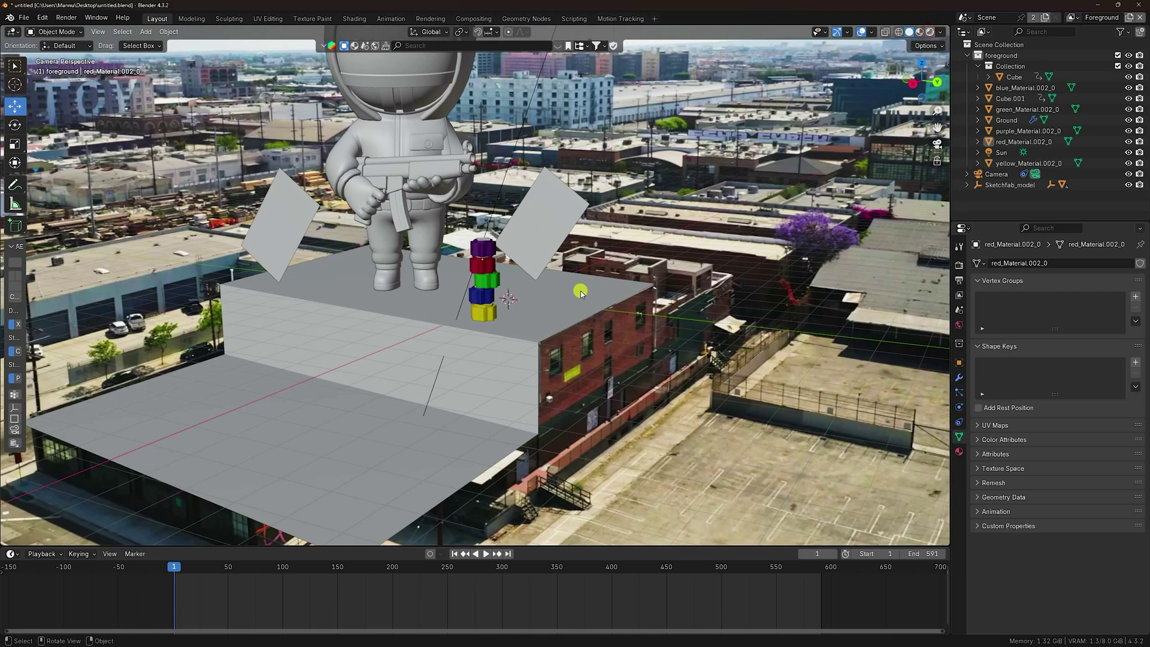
key(z)
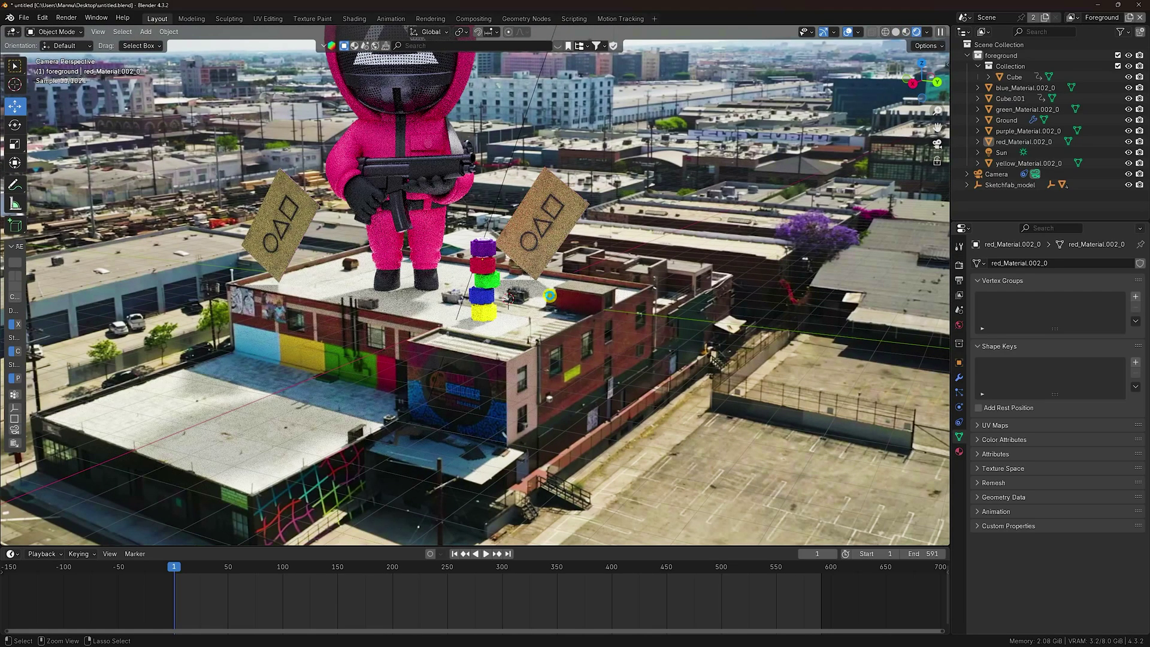
key(ctrl+s)
scroll(534, 298, down, 1)
shift+middle_drag(492, 280, 499, 307)
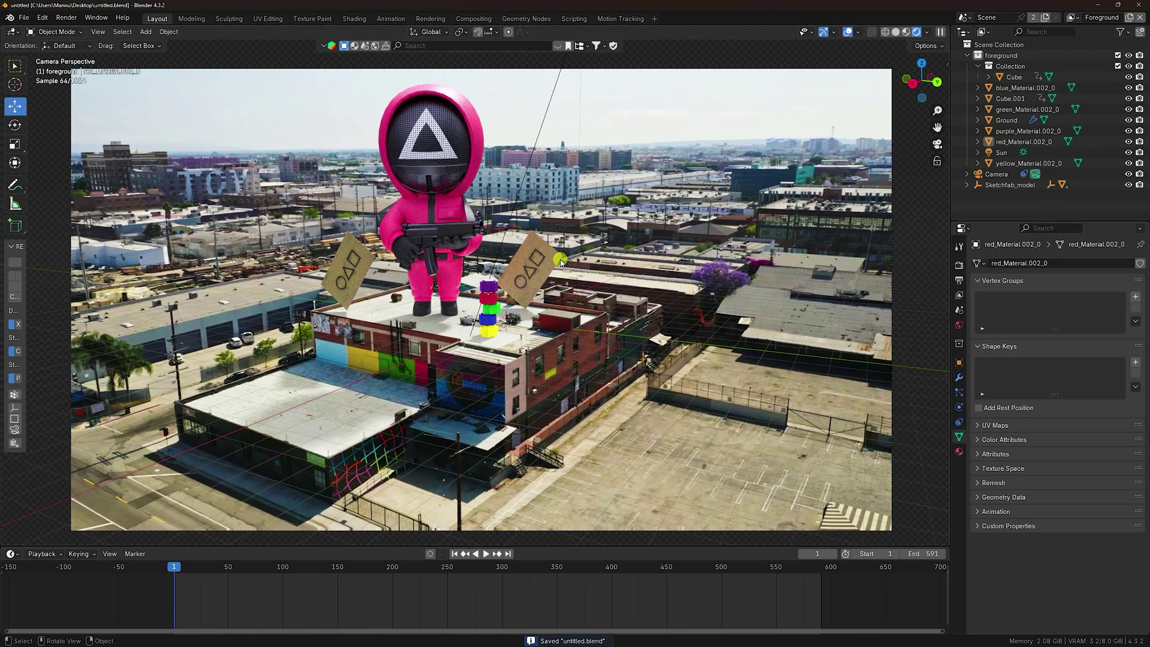
Step: Play the animation in rendered shading to check the soldier, cards and toy stack, and return to frame 1
scroll(490, 319, up, 2)
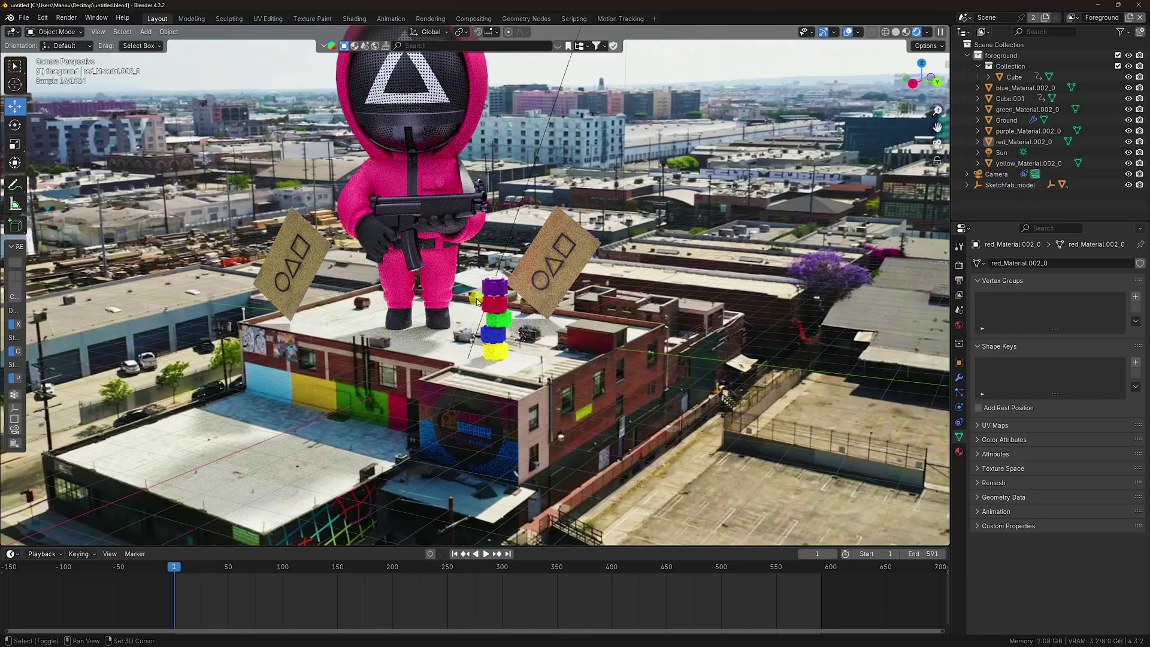
shift+middle_drag(478, 301, 501, 326)
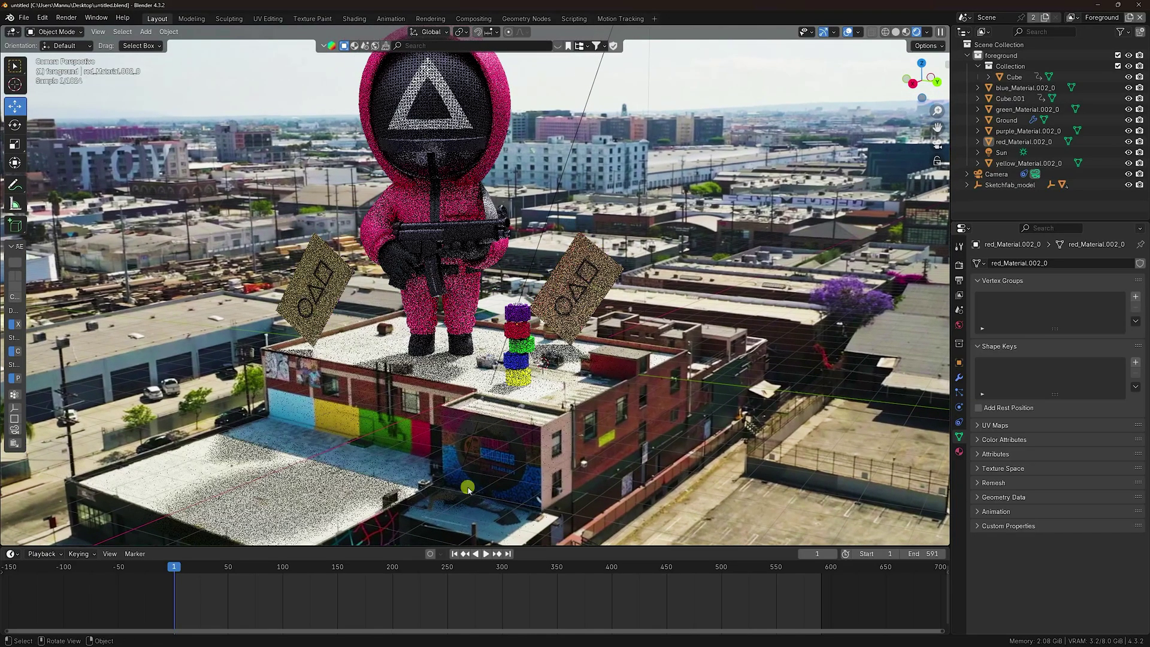
click(490, 555)
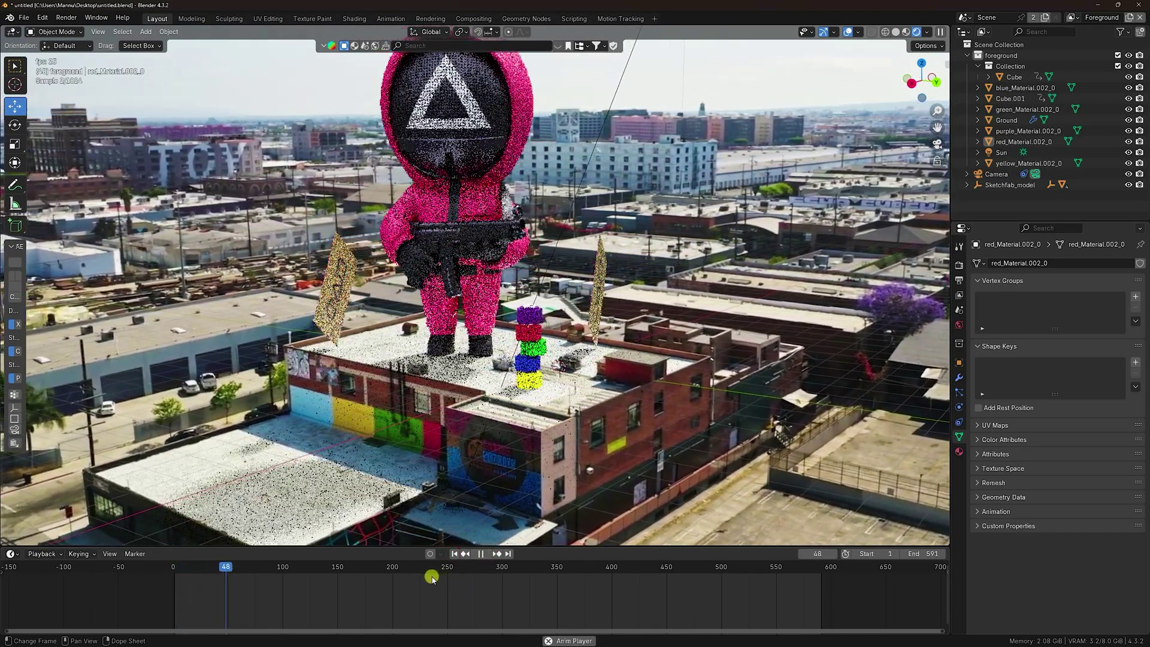
scroll(391, 370, down, 2)
scroll(392, 369, up, 1)
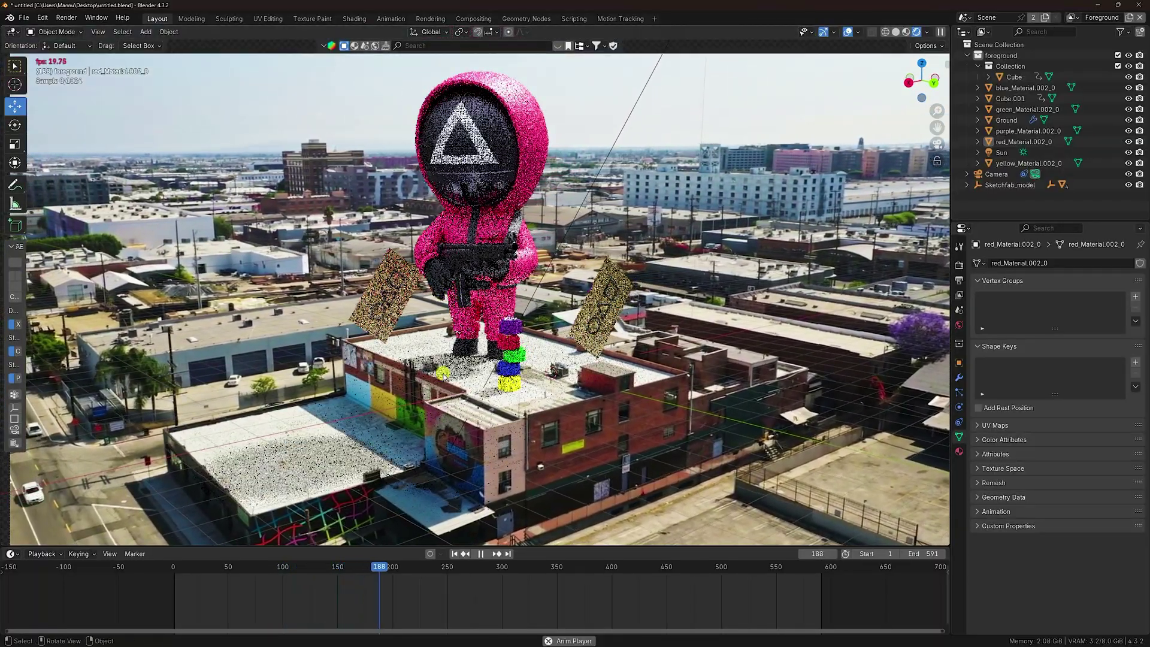
key(space)
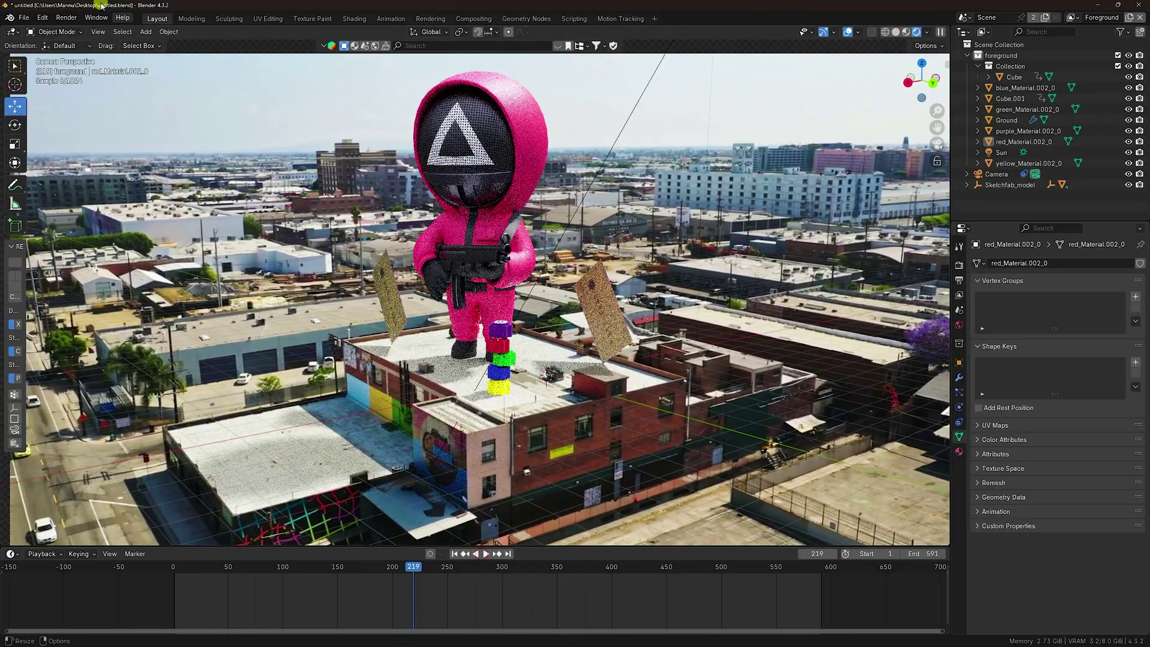
click(455, 554)
Step: Set the output frame rate to 30 fps
click(960, 265)
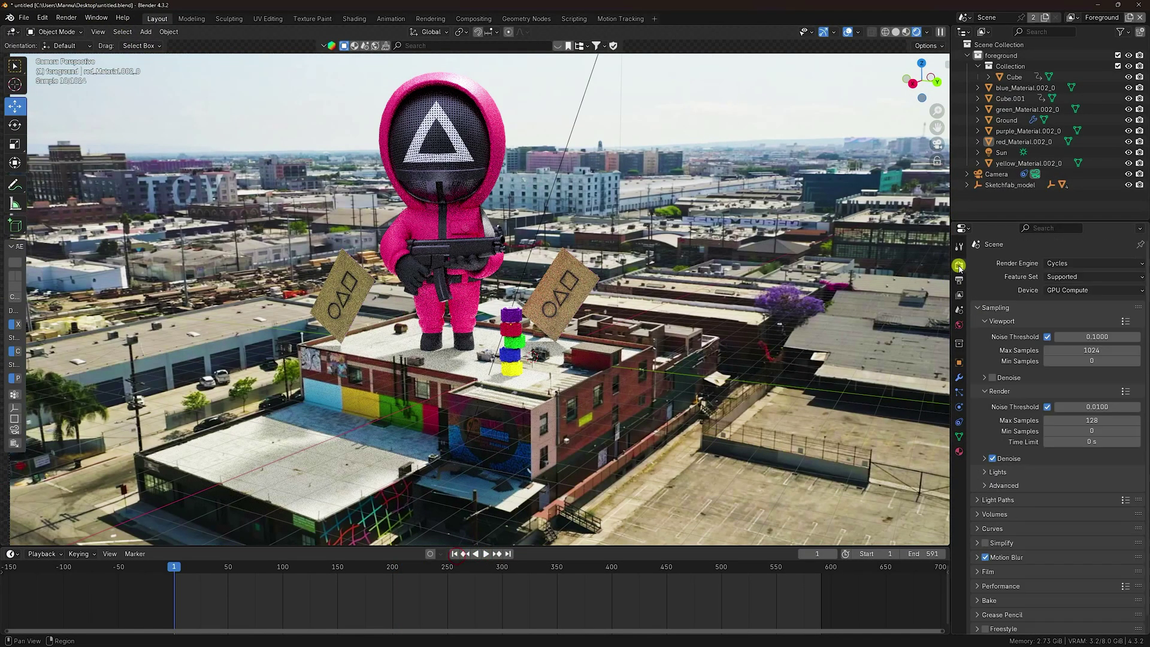
click(960, 281)
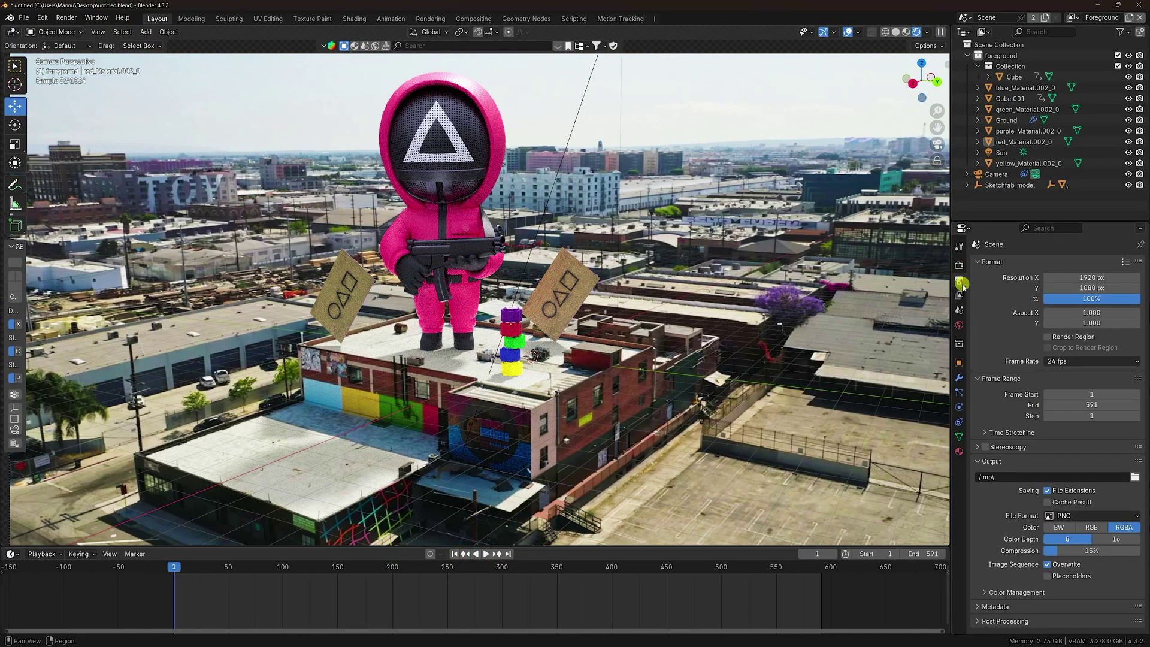
click(1065, 361)
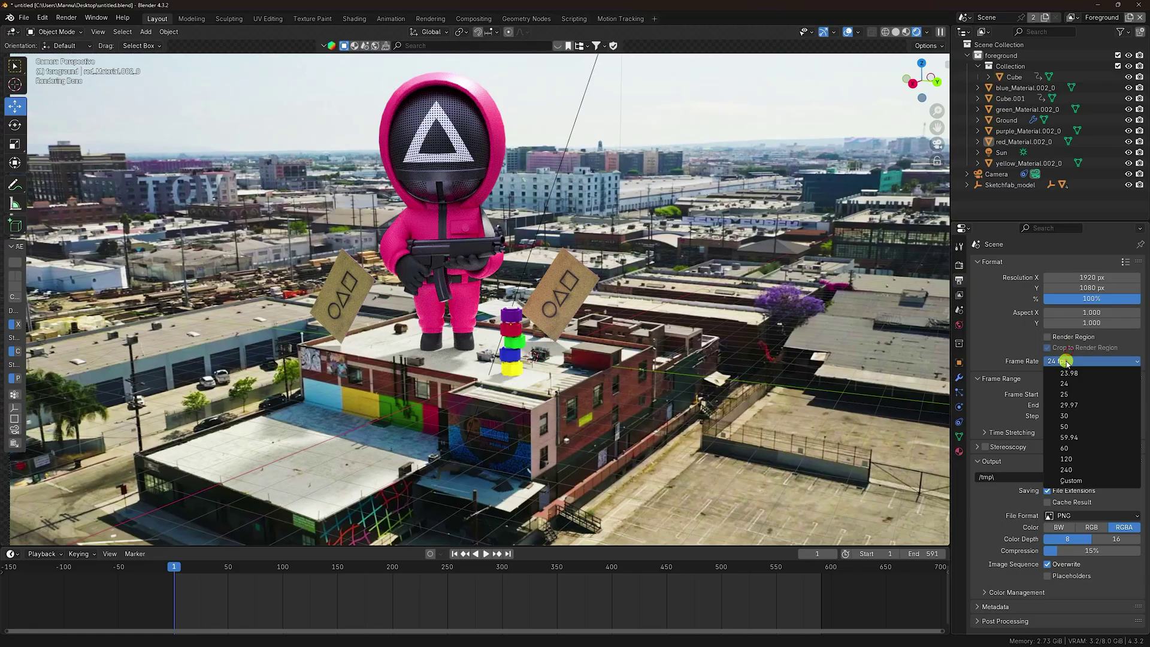
click(1065, 416)
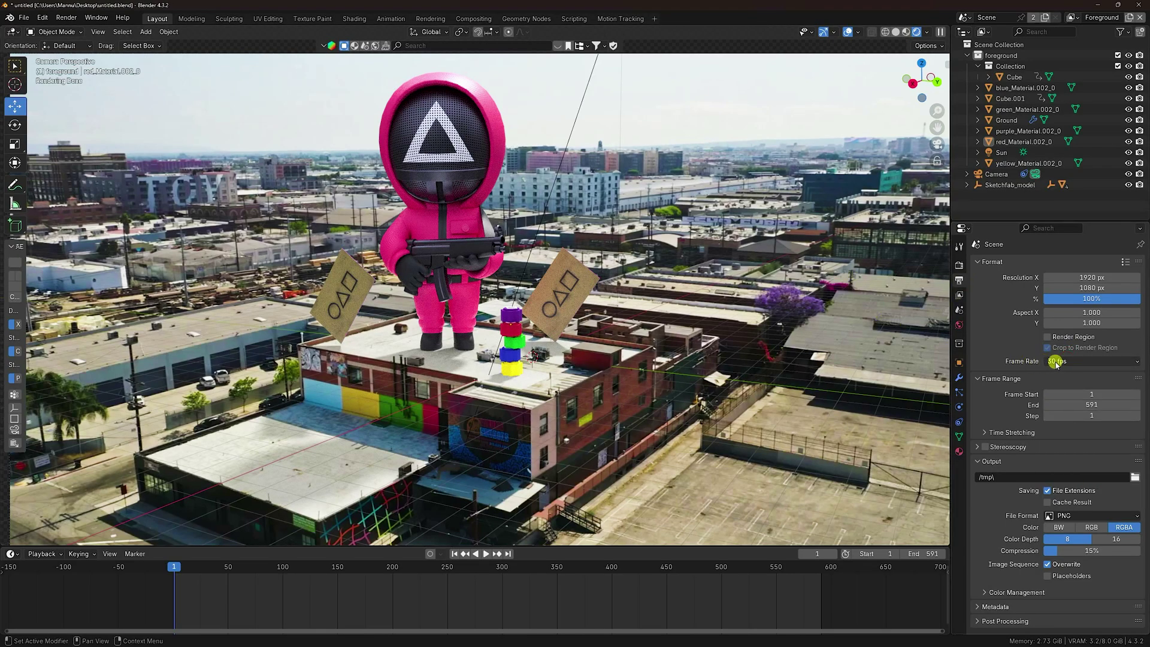
Step: Create a folder named New Folder on the Desktop and set the render output path there with file name 1
click(1135, 478)
click(282, 135)
right_click(600, 312)
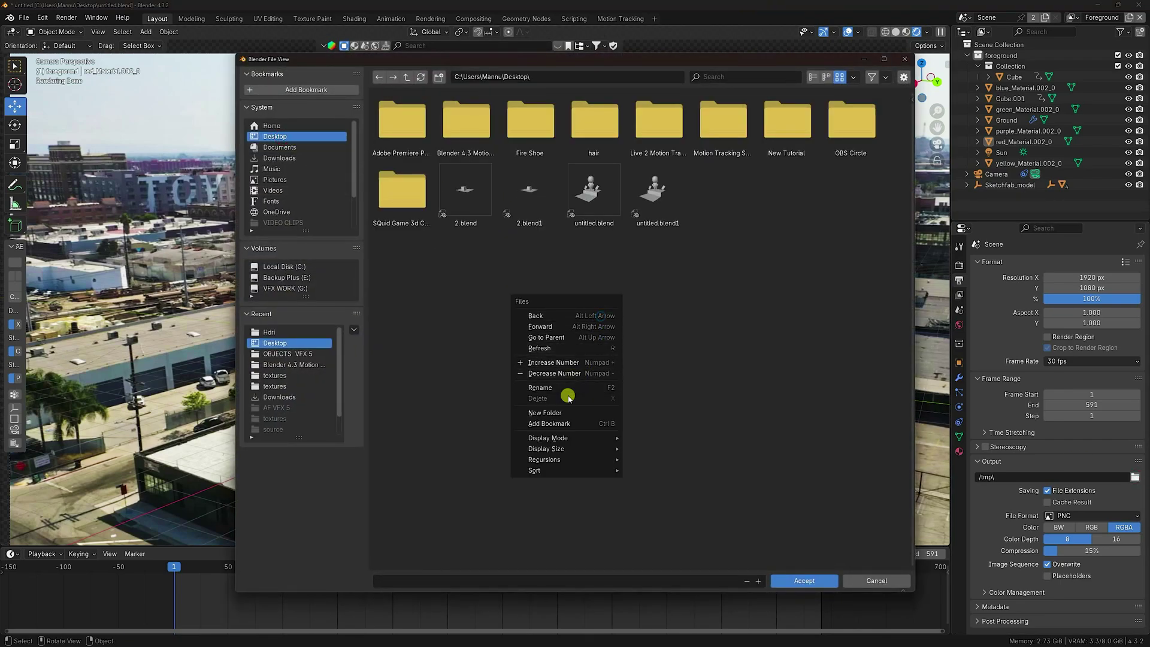
click(556, 412)
key(Return)
key(Return)
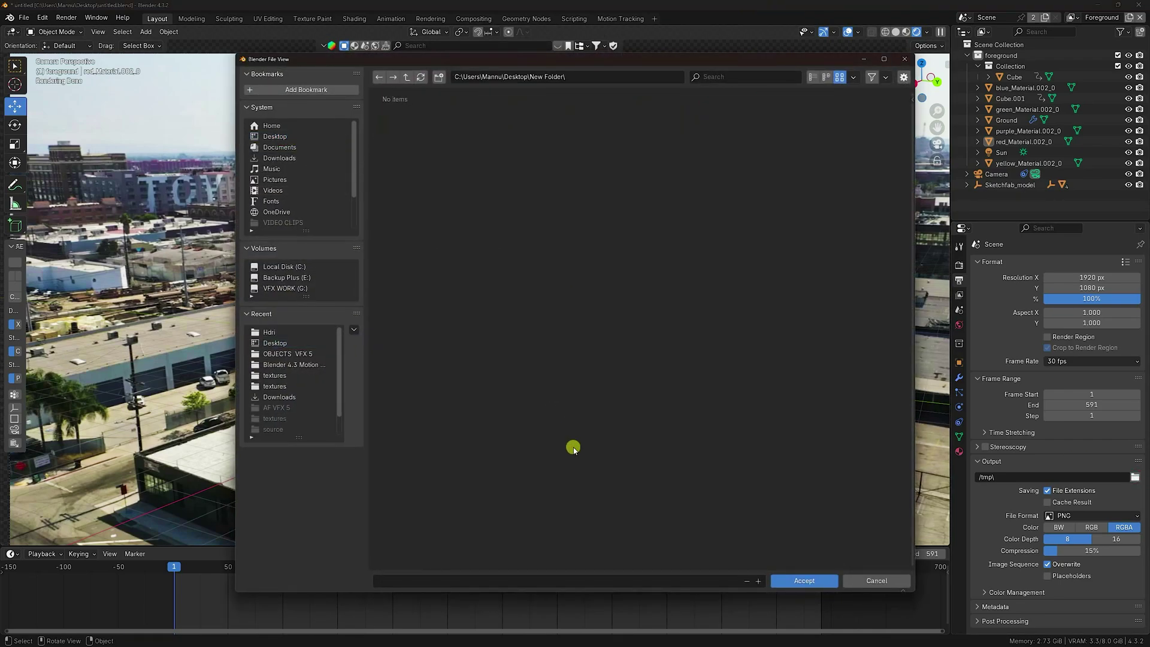
click(587, 582)
text(1)
click(817, 580)
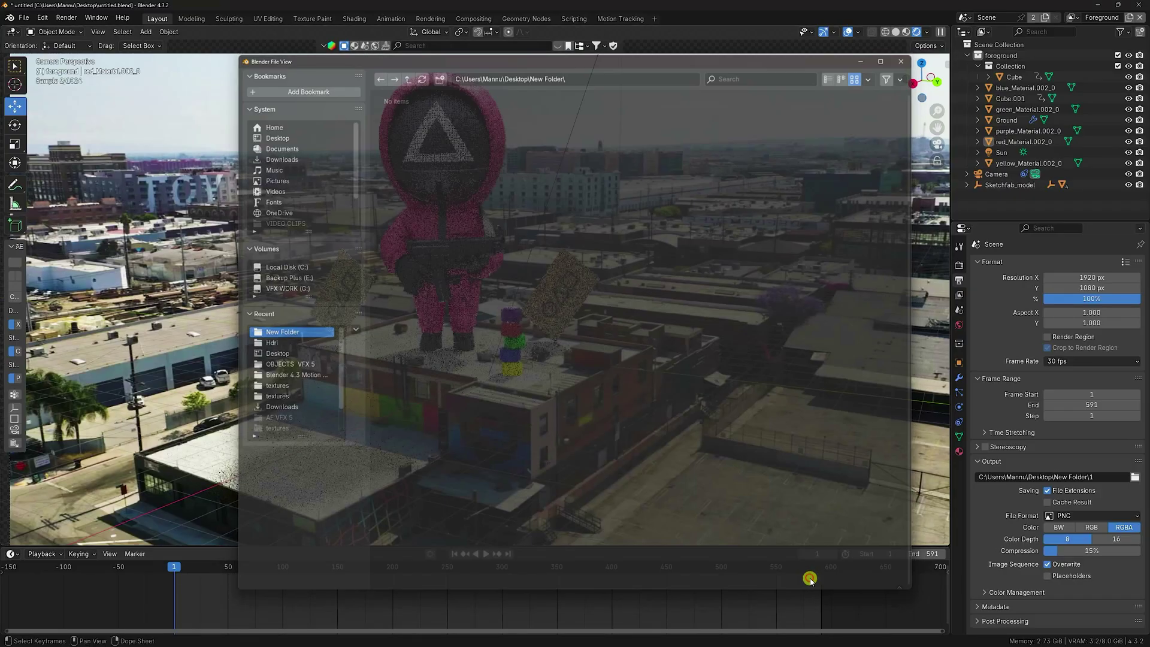
Step: Preview the animation once more, return to frame 1 and start rendering the animation
click(486, 553)
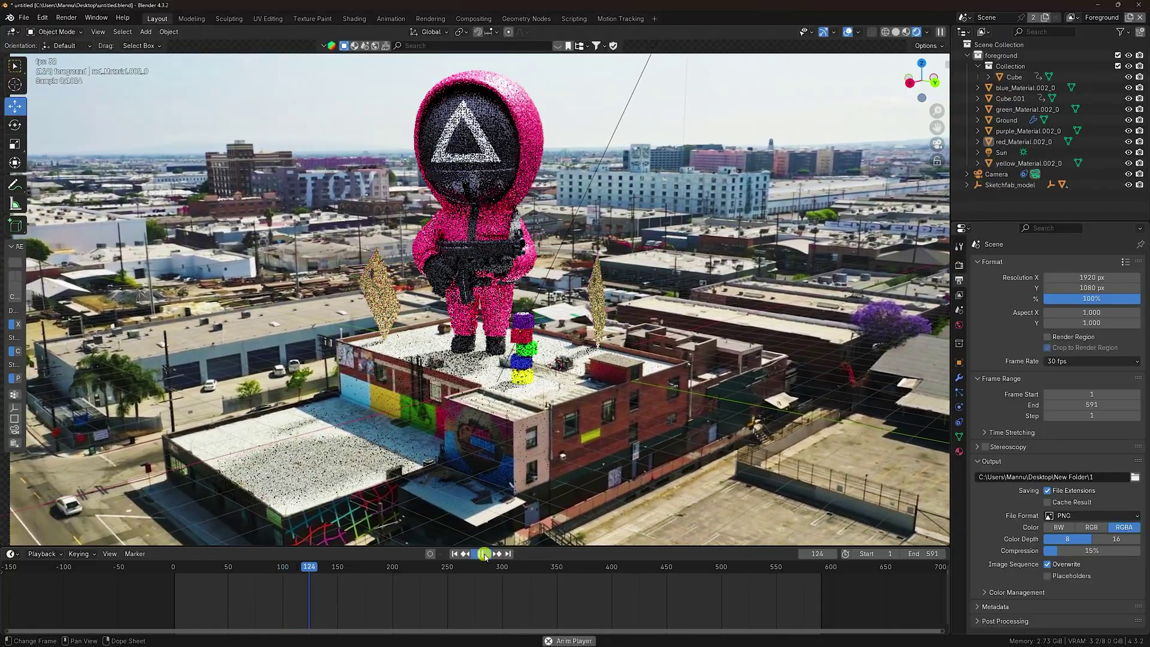
click(484, 554)
click(455, 553)
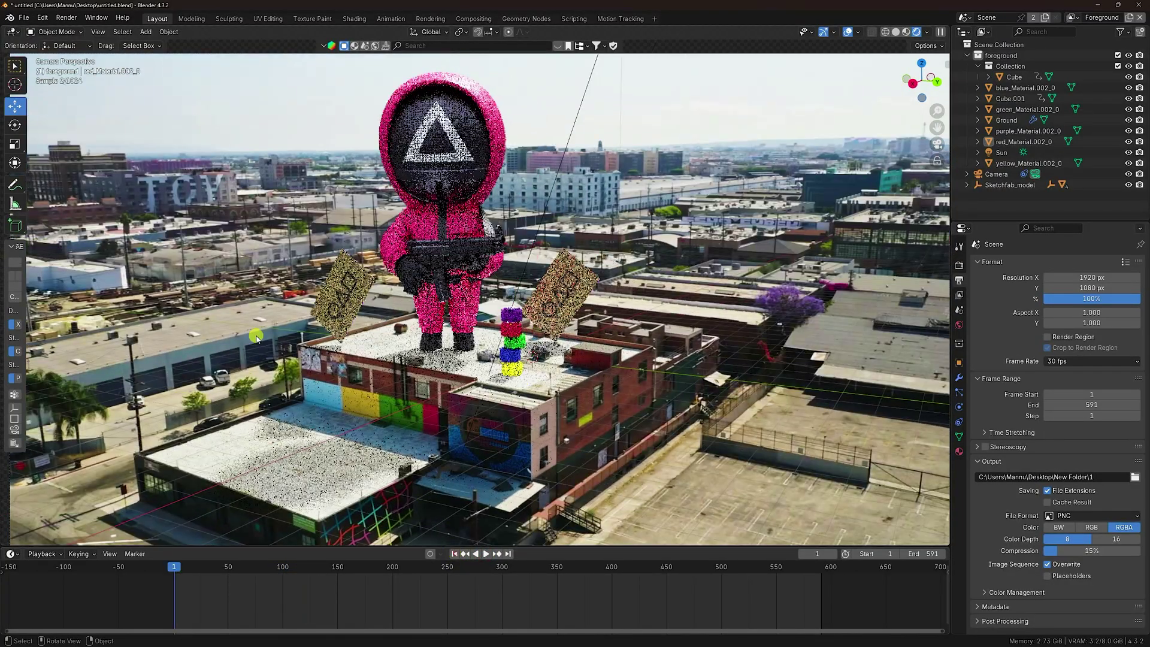
click(75, 17)
click(90, 40)
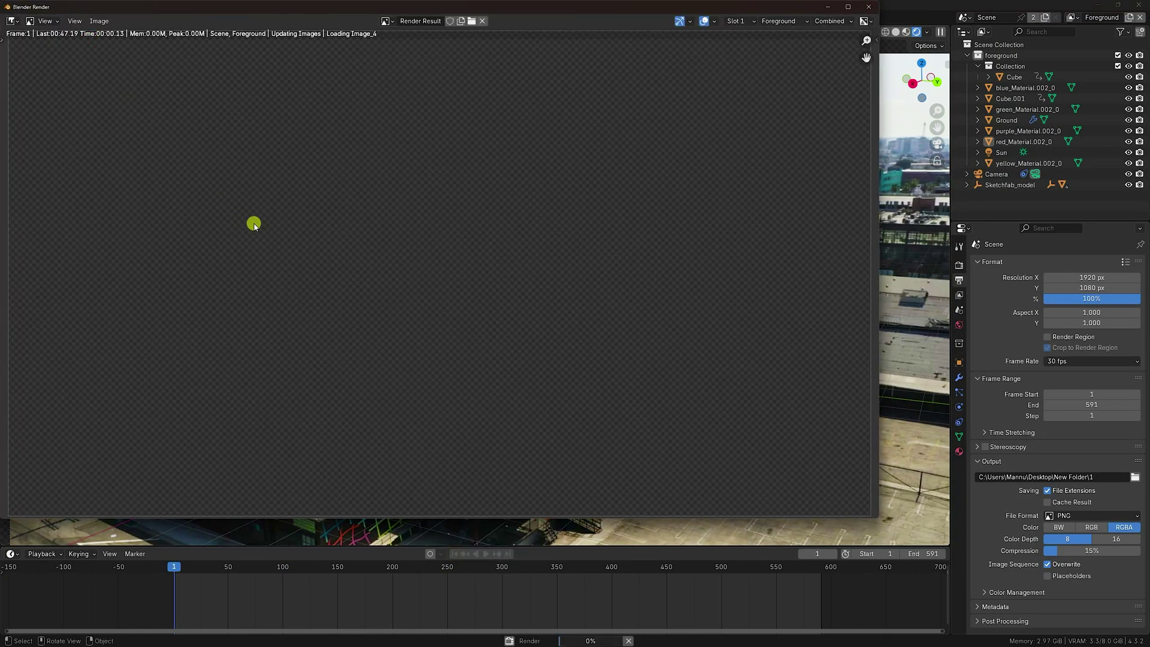